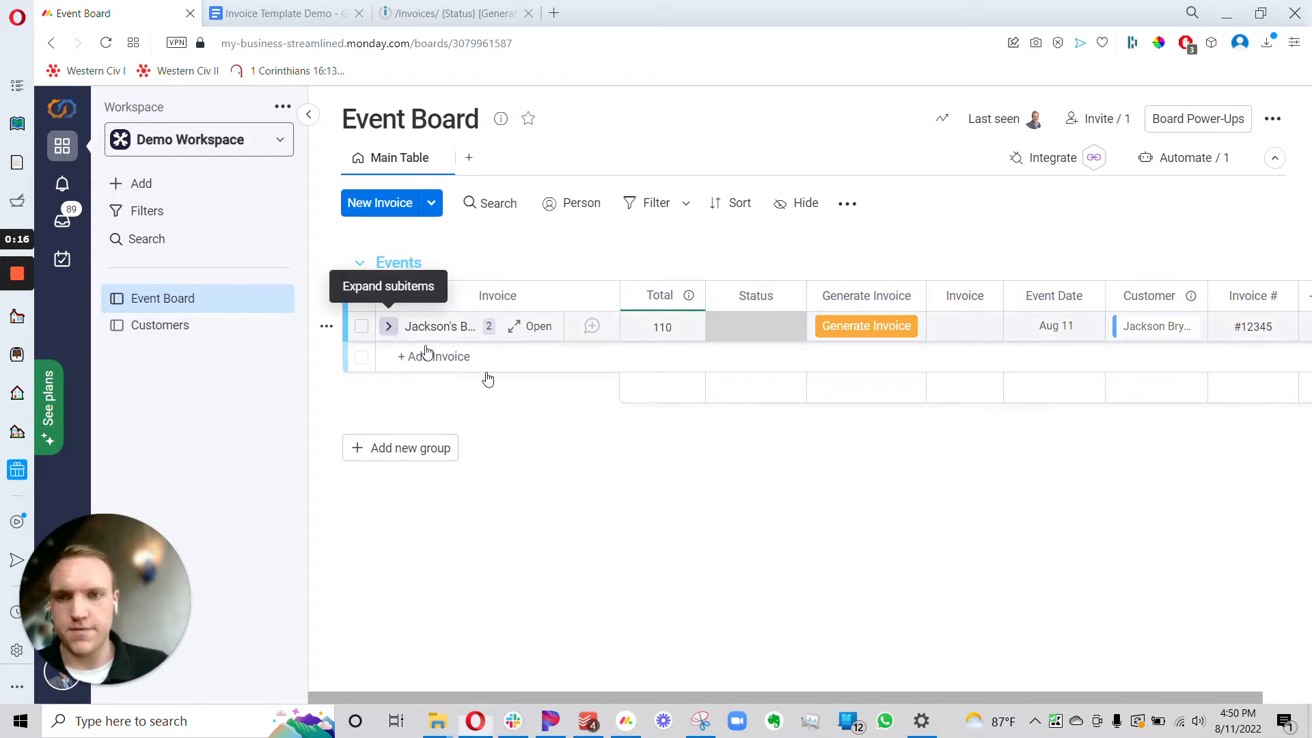
# - Expand the birthday party invoice's subitems, and review the Invoice Template Demo document and the Integromat invoice scenario
pyautogui.click(388, 326)
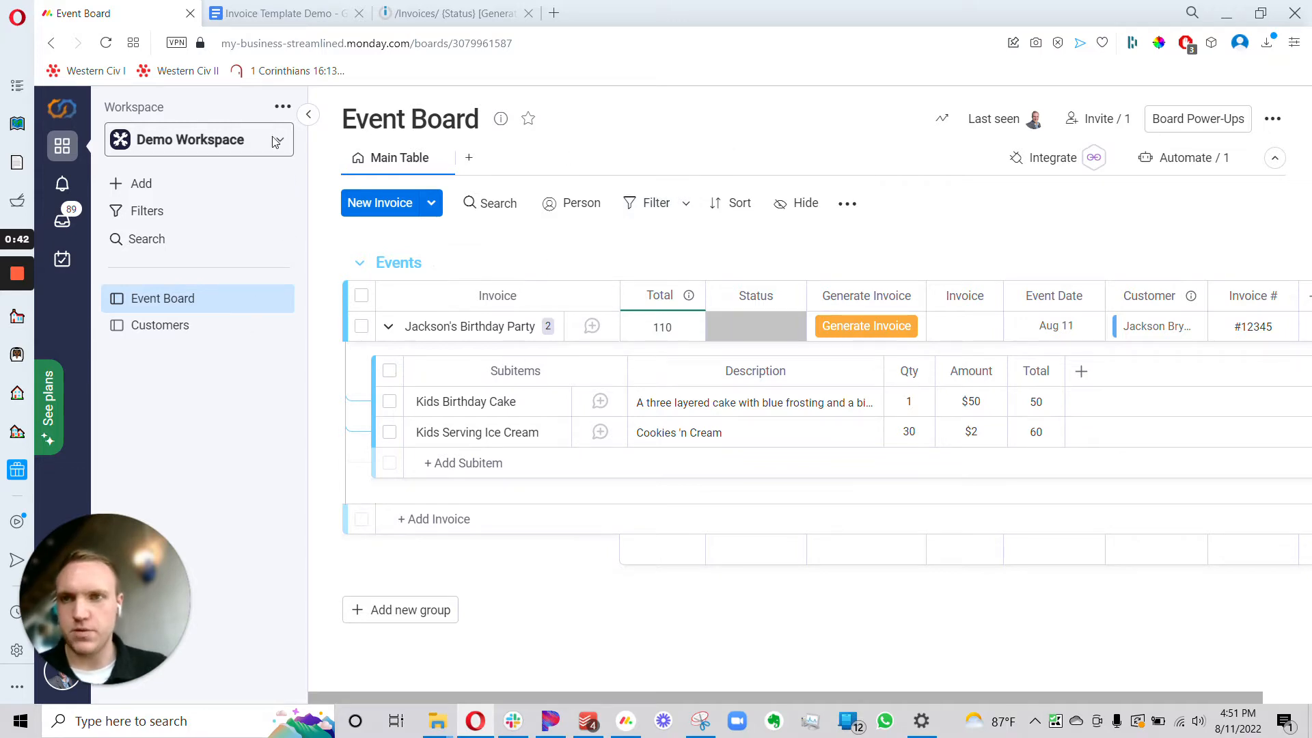
pyautogui.click(324, 13)
pyautogui.scroll(-3, 424, 380)
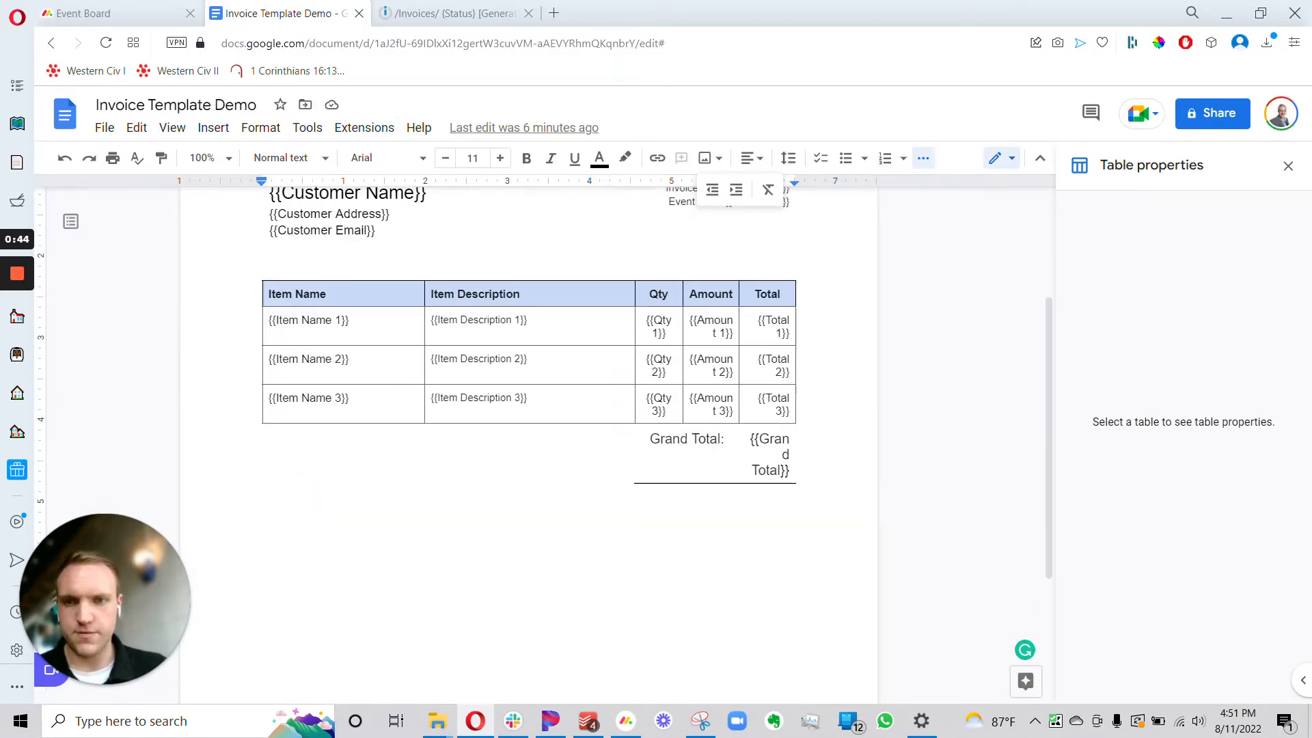
pyautogui.scroll(3, 529, 449)
pyautogui.scroll(-2, 529, 449)
pyautogui.scroll(2, 529, 448)
pyautogui.click(475, 12)
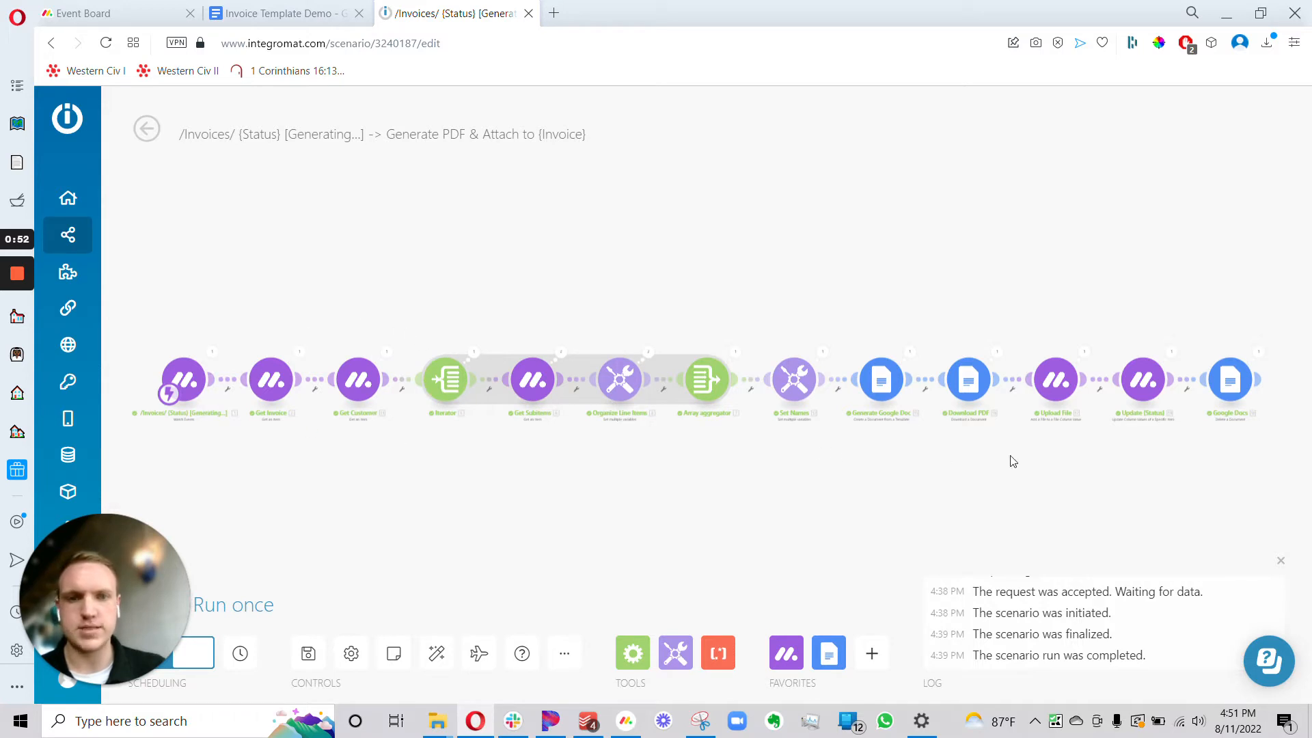
pyautogui.click(284, 13)
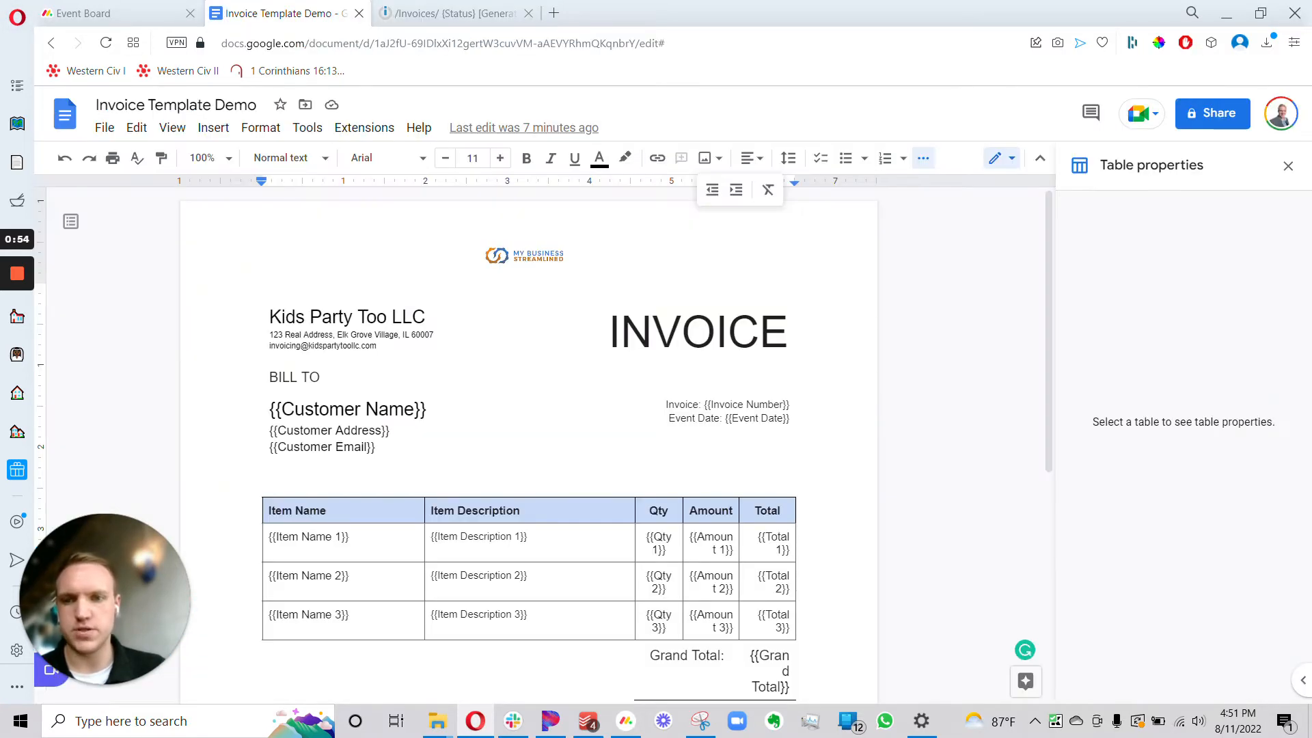
# - Return to the Event Board, generate the invoice for the birthday party item and open the PDF from its Invoice column
pyautogui.click(110, 13)
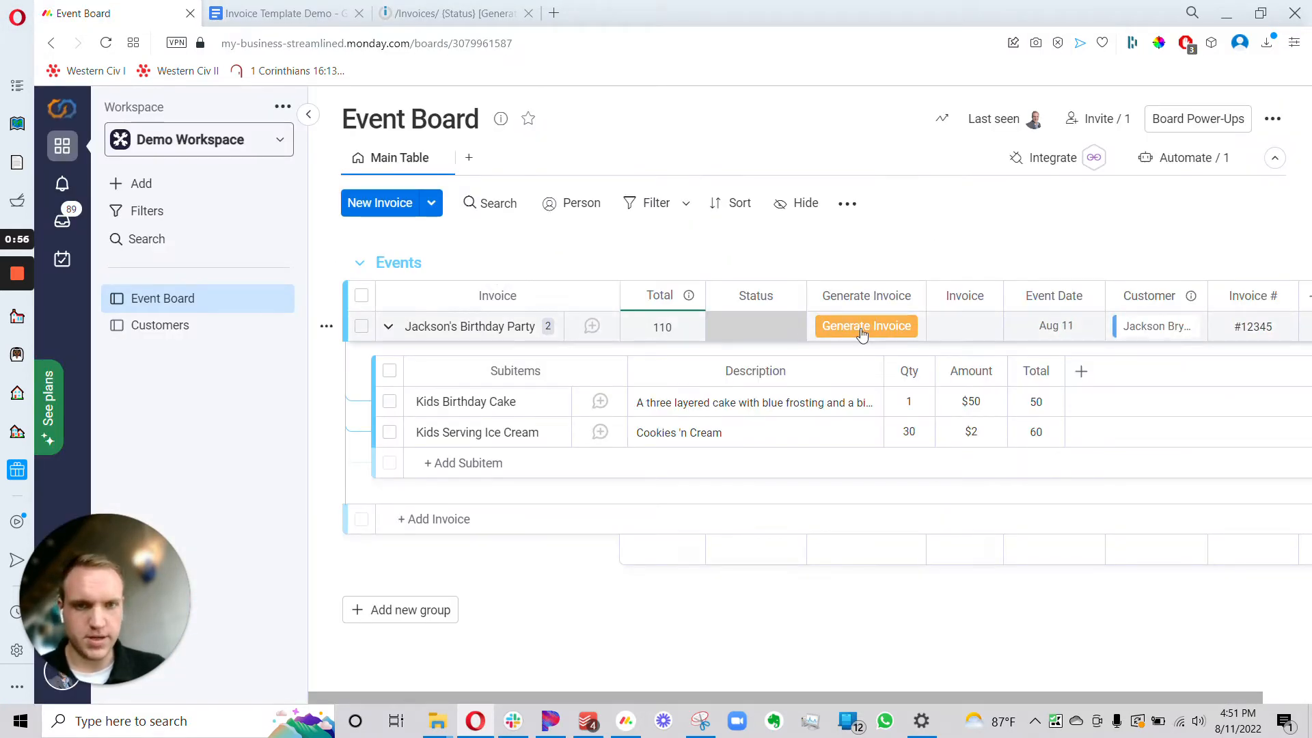
pyautogui.click(839, 328)
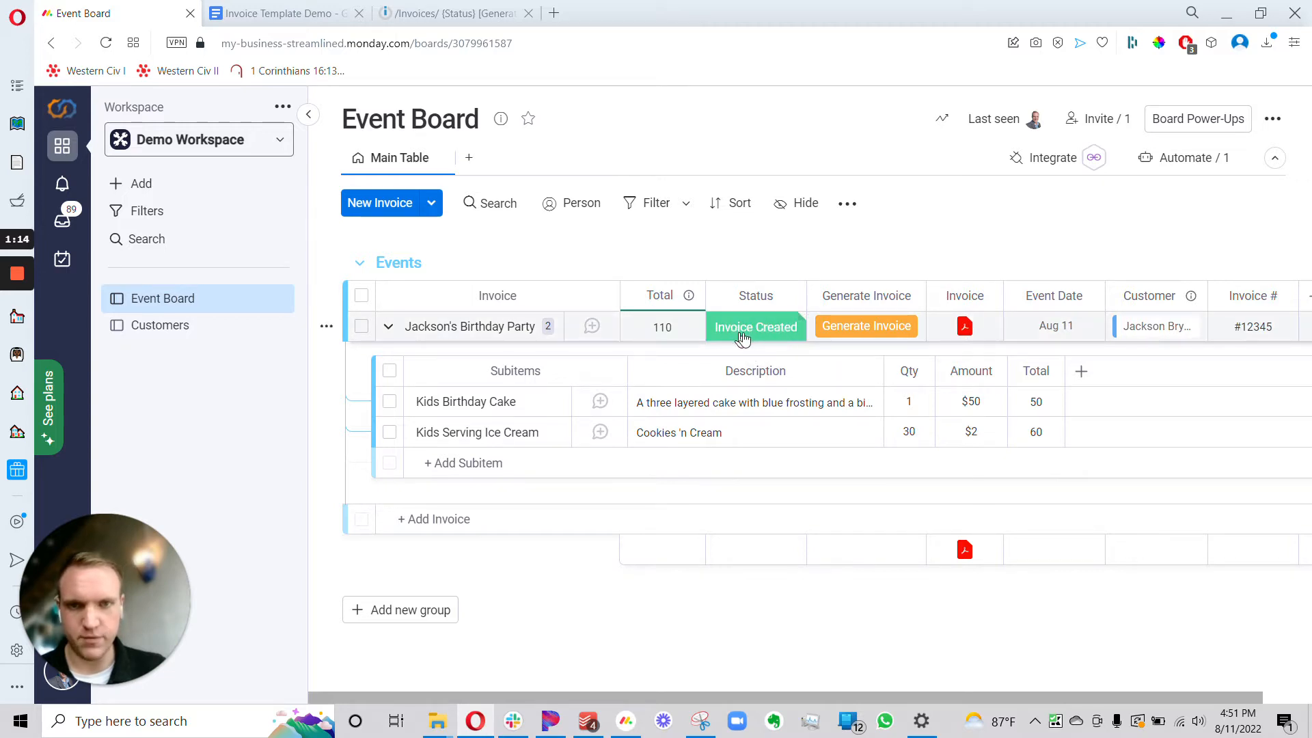
pyautogui.click(964, 326)
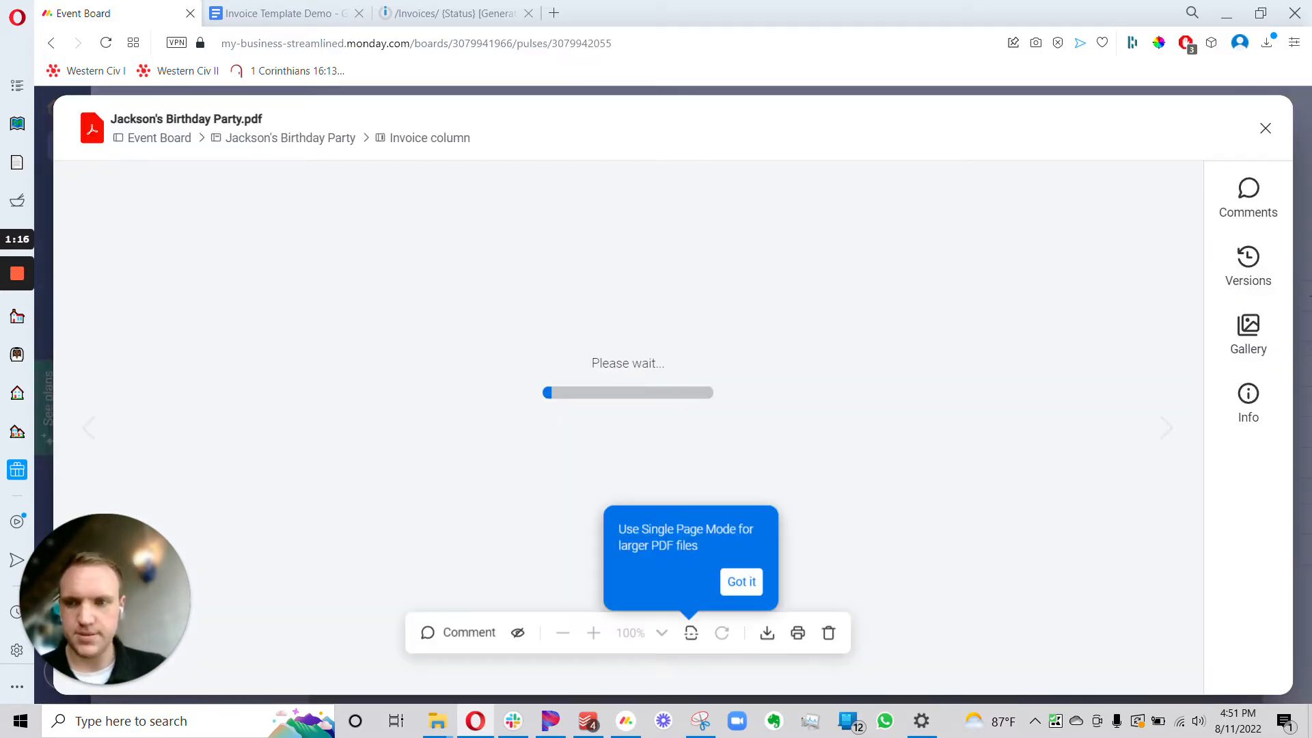
pyautogui.click(742, 581)
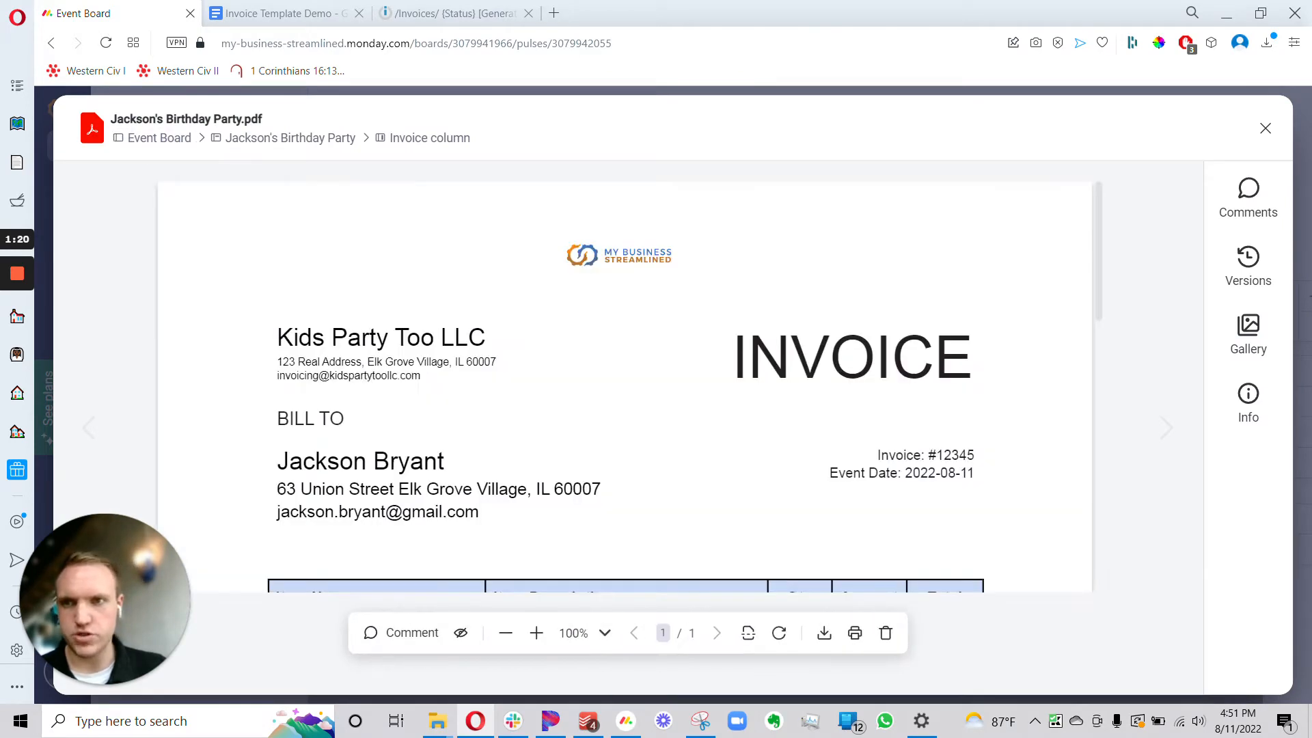
# - Examine the company details at the head of the generated PDF and compare them with the Invoice Template Demo document
pyautogui.scroll(-2, 404, 244)
pyautogui.scroll(1, 410, 246)
pyautogui.scroll(-1, 564, 292)
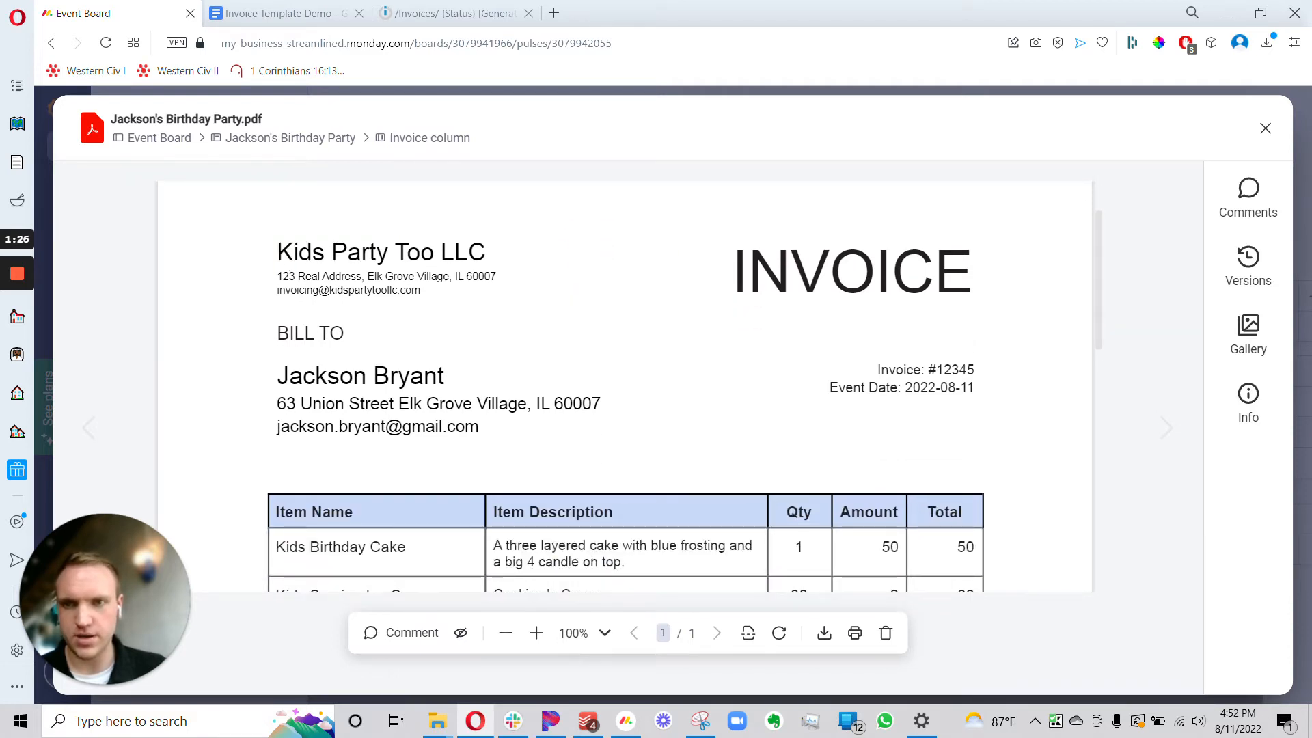
pyautogui.moveTo(278, 277); pyautogui.dragTo(479, 278)
pyautogui.click(481, 293)
pyautogui.click(314, 12)
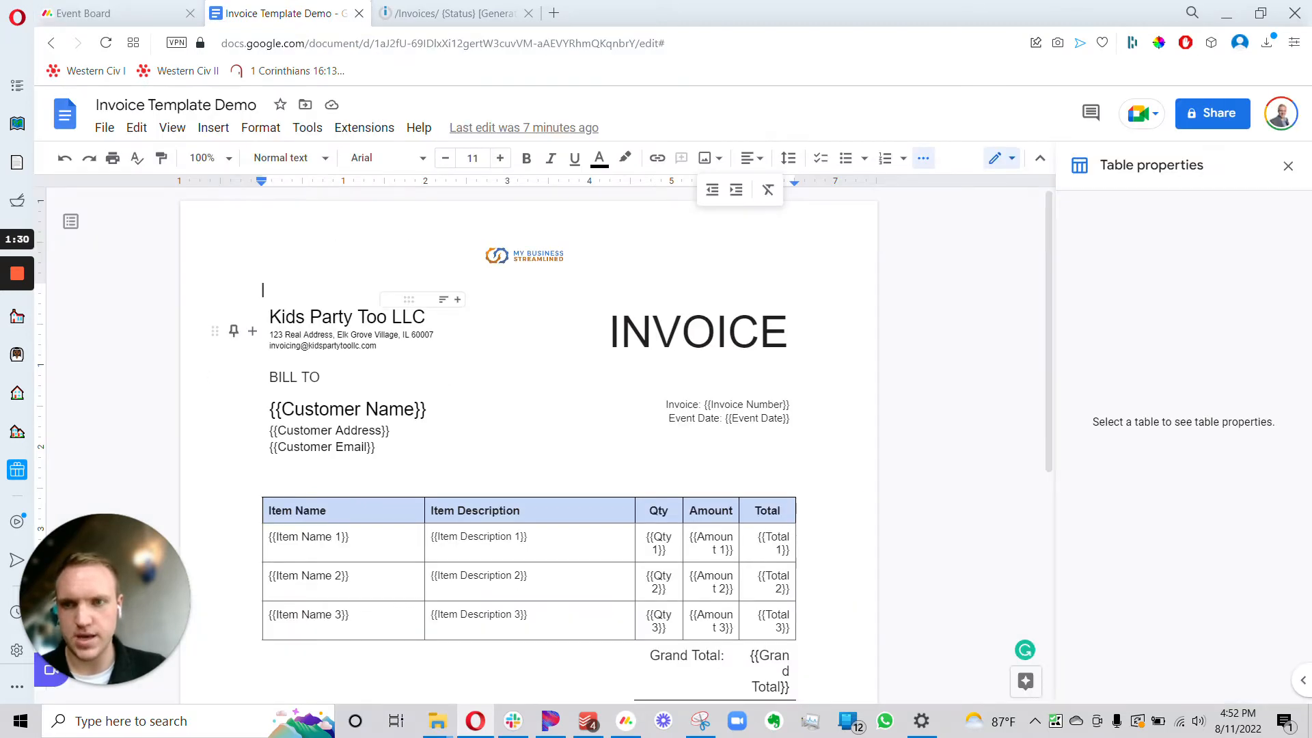
pyautogui.click(151, 6)
pyautogui.scroll(-1, 451, 379)
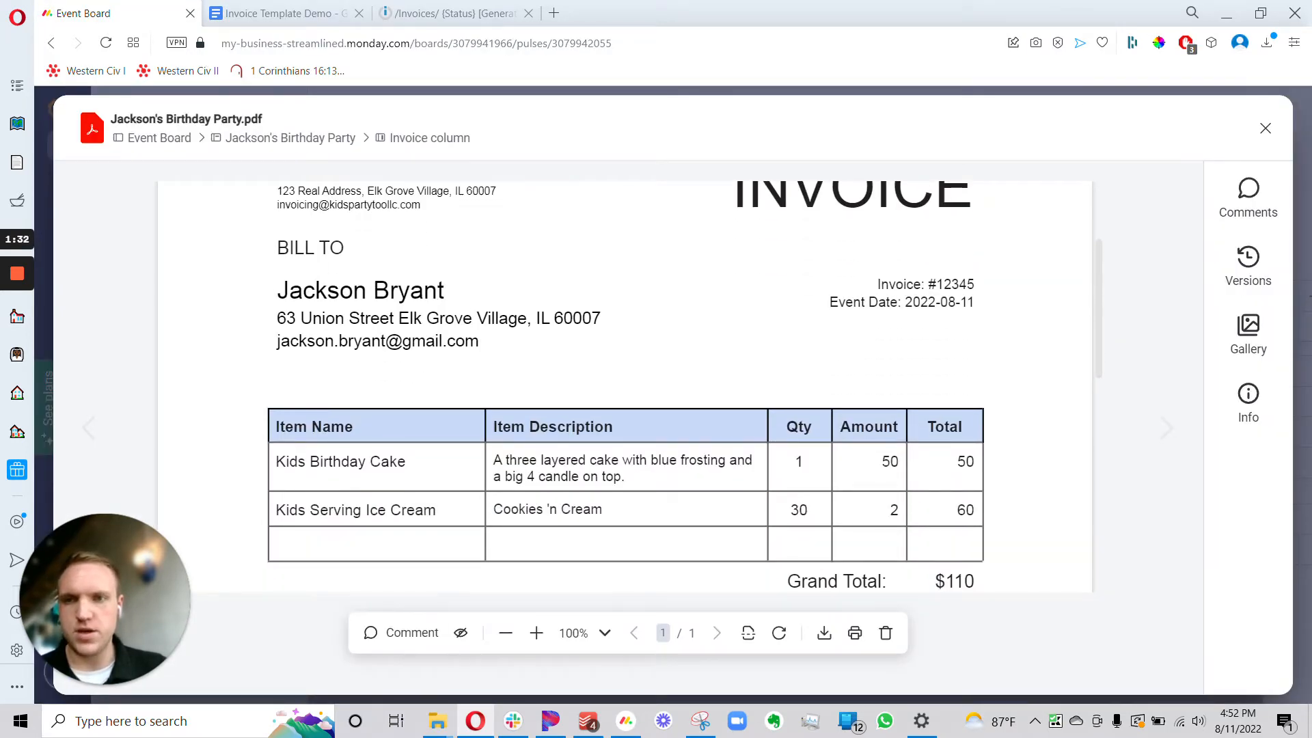
# - Examine the customer's name, address and email in the PDF, compare them with the template placeholders, and close the PDF
pyautogui.moveTo(278, 292); pyautogui.dragTo(447, 301)
pyautogui.click(450, 306)
pyautogui.moveTo(278, 319); pyautogui.dragTo(600, 320)
pyautogui.moveTo(277, 342); pyautogui.dragTo(499, 351)
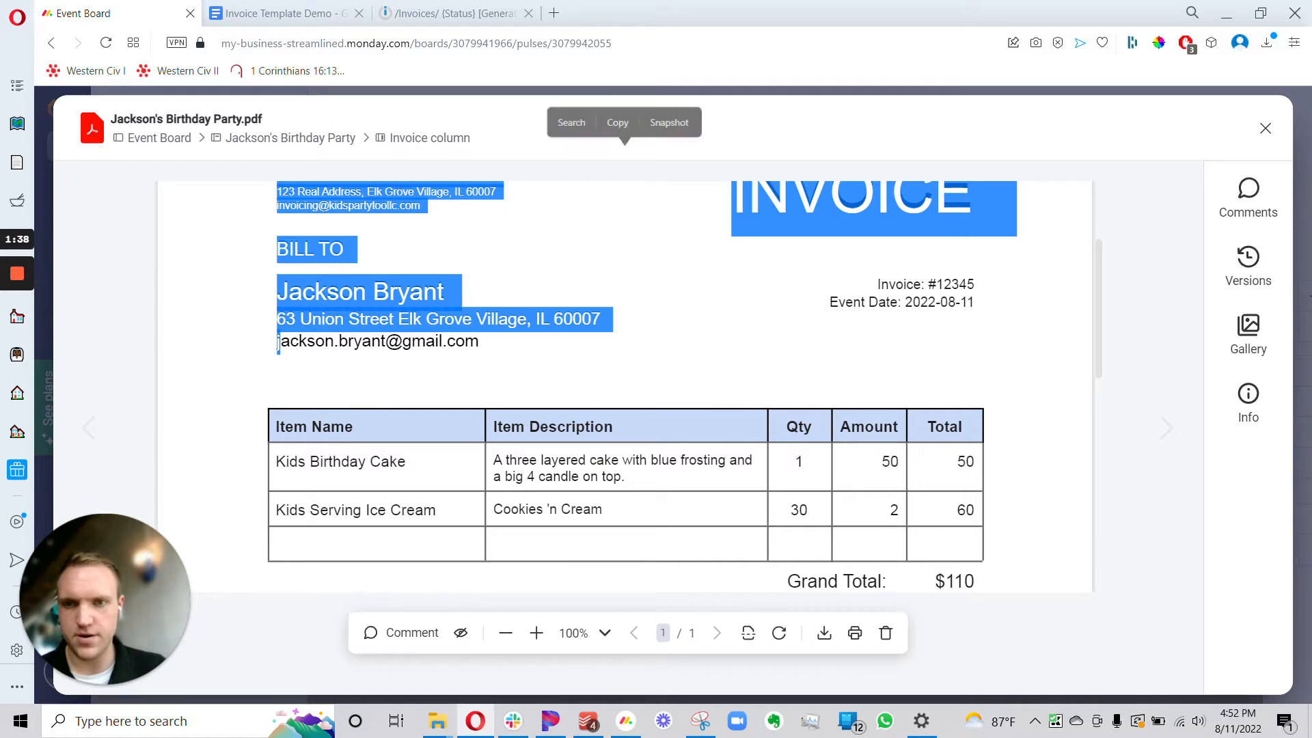
pyautogui.doubleClick(489, 349)
pyautogui.scroll(3, 630, 407)
pyautogui.scroll(-1, 625, 383)
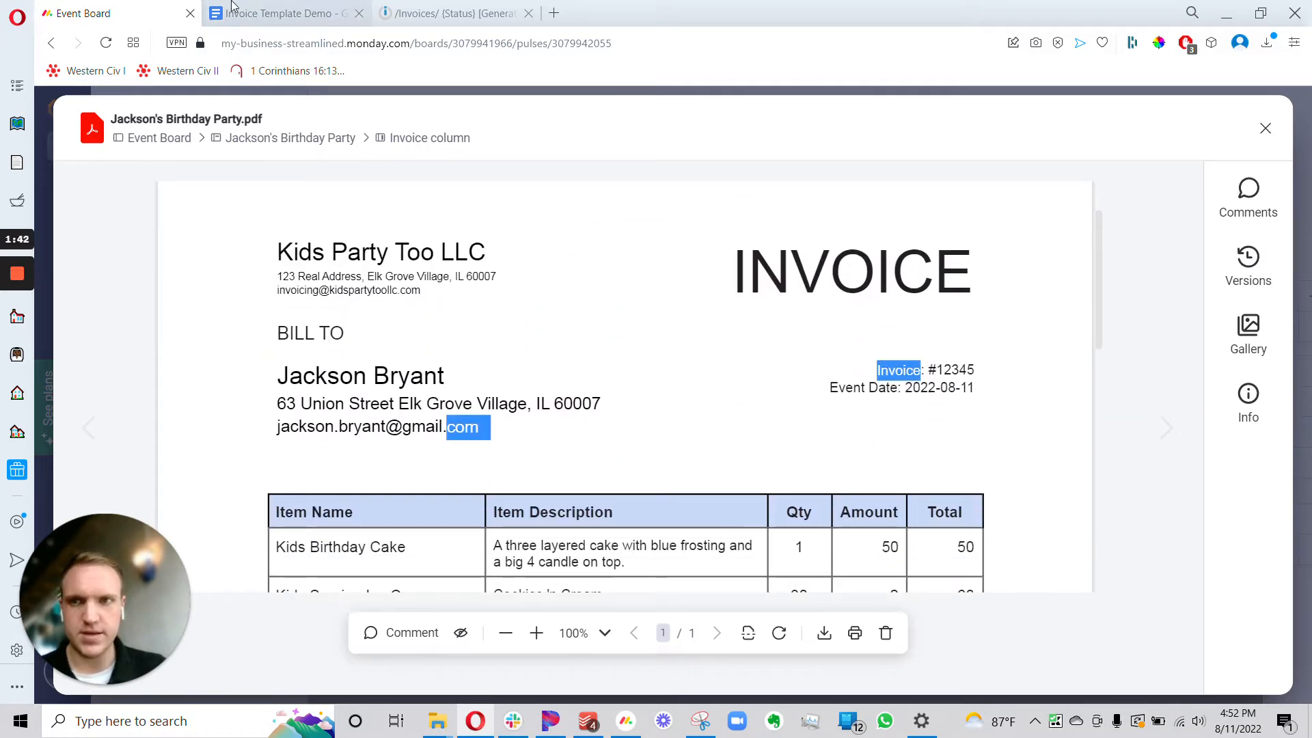
pyautogui.click(280, 13)
pyautogui.click(103, 12)
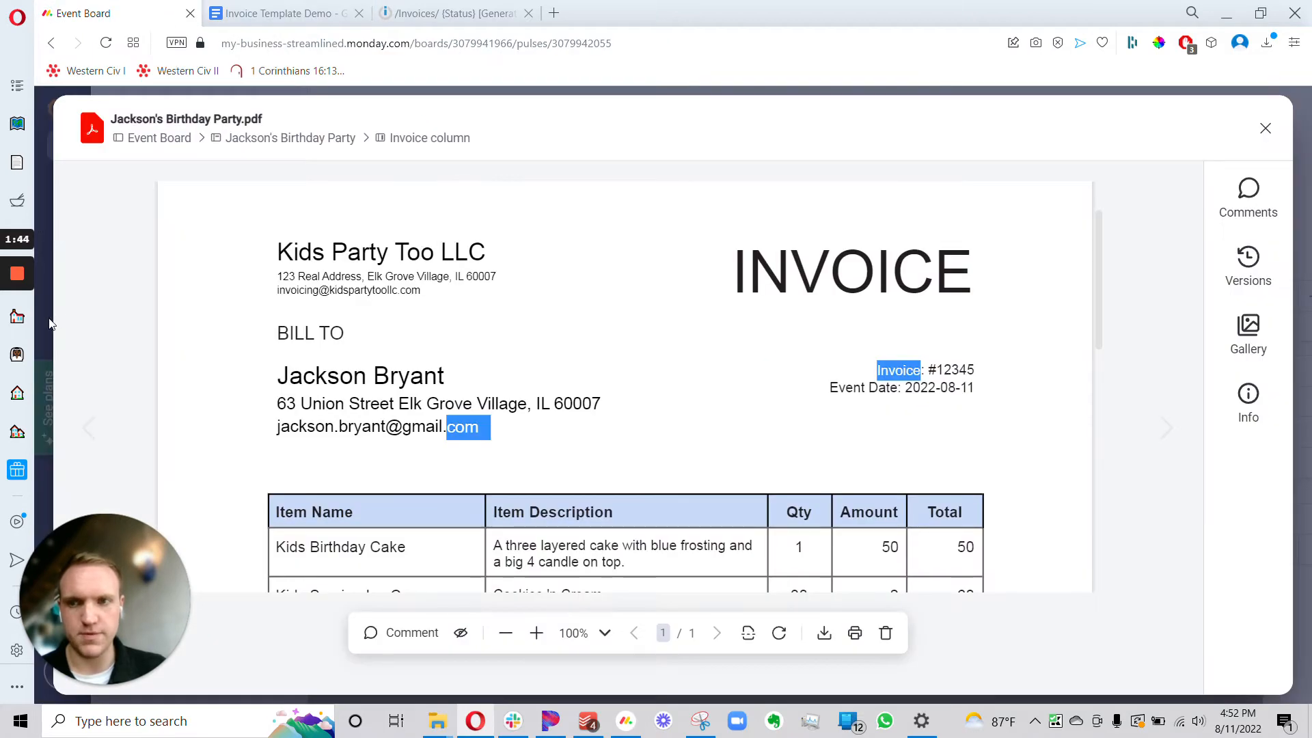
pyautogui.click(50, 323)
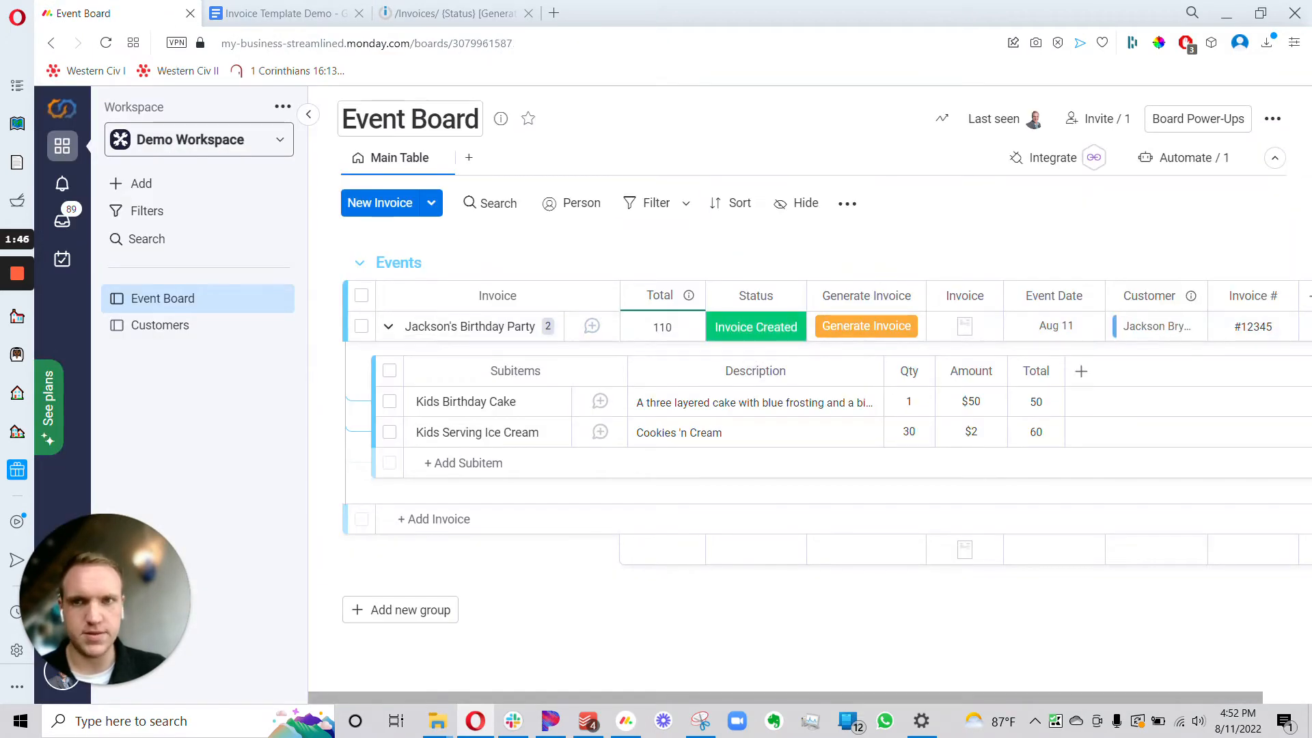
# - Check the template once more, reopen the generated invoice PDF to review its line items and grand total, and close it
pyautogui.click(264, 10)
pyautogui.scroll(-1, 409, 301)
pyautogui.click(140, 12)
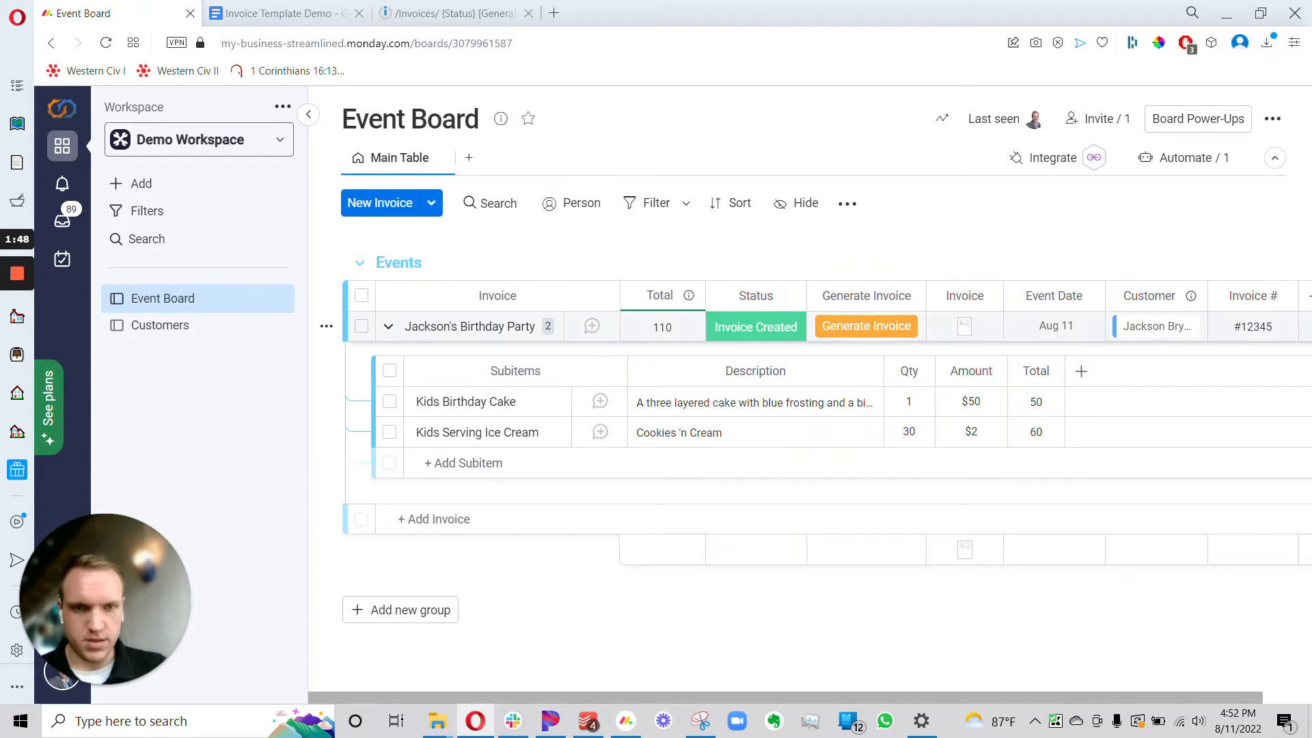
pyautogui.click(965, 326)
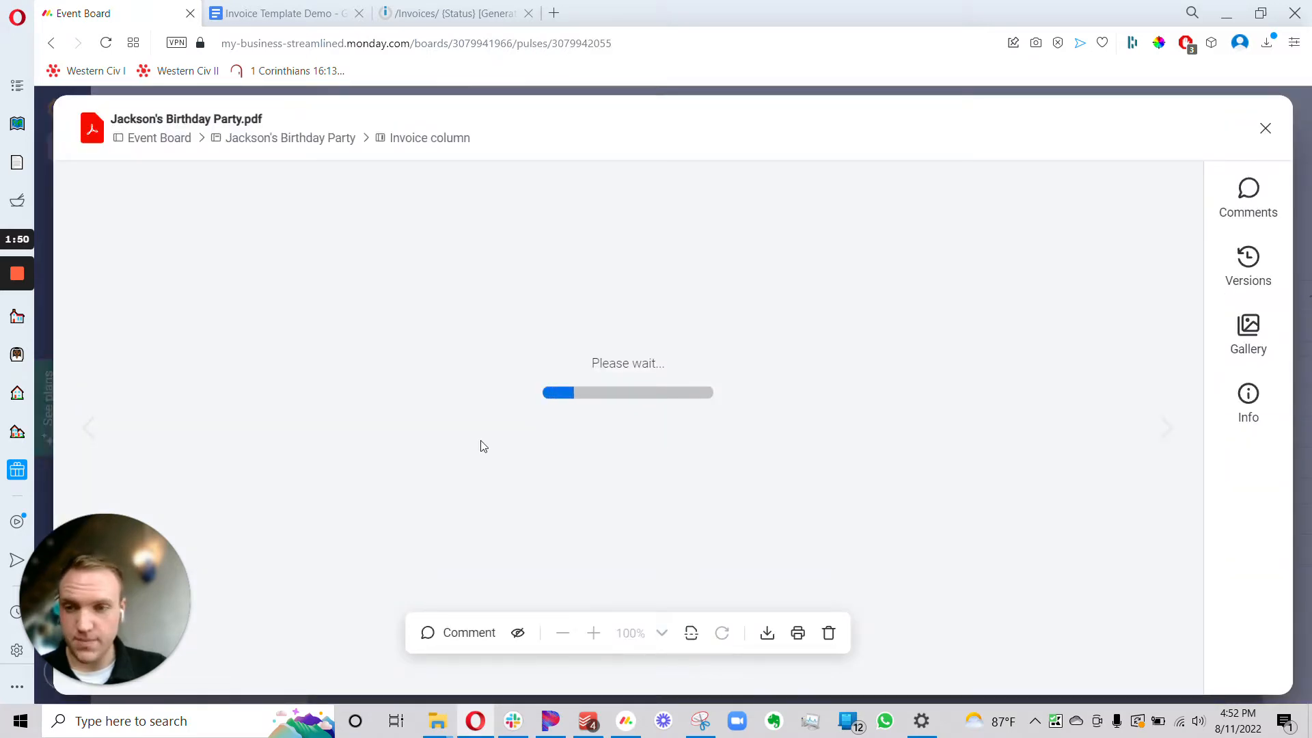
pyautogui.scroll(-5, 507, 460)
pyautogui.scroll(1, 364, 284)
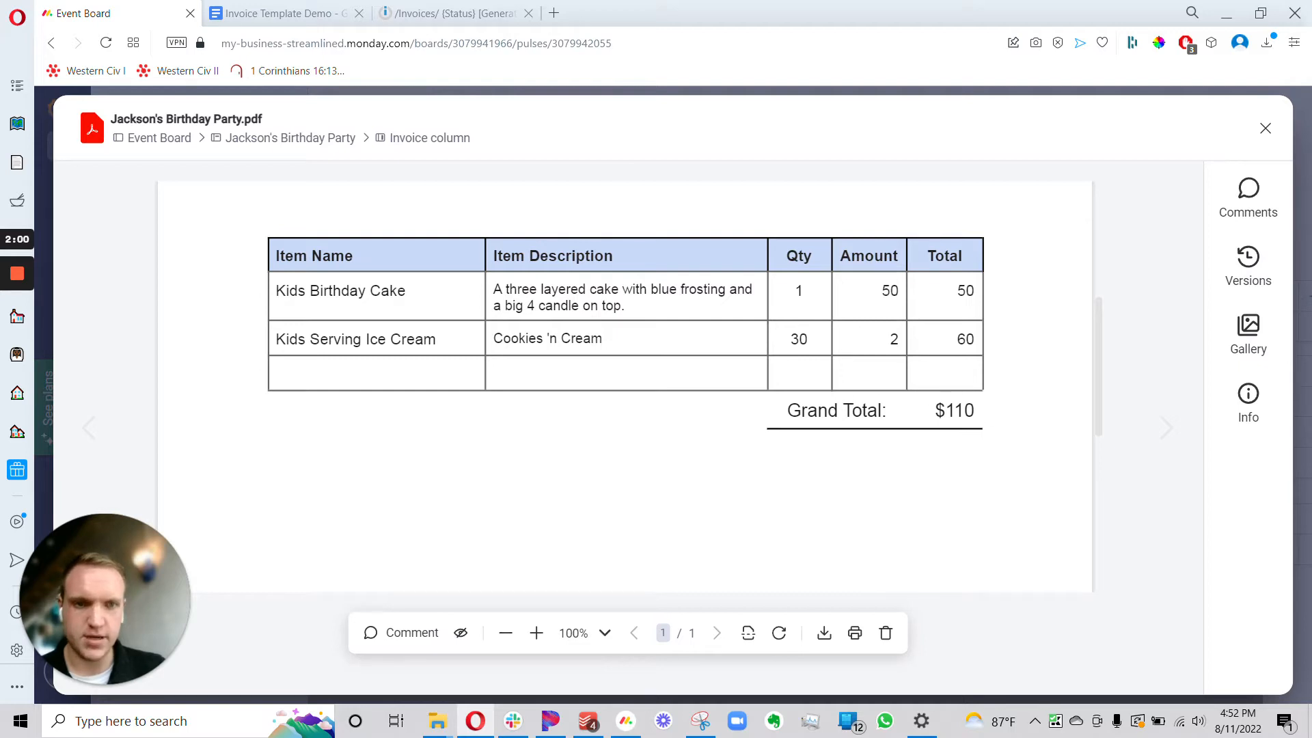
pyautogui.scroll(4, 441, 255)
pyautogui.scroll(-3, 1068, 284)
pyautogui.scroll(3, 1093, 273)
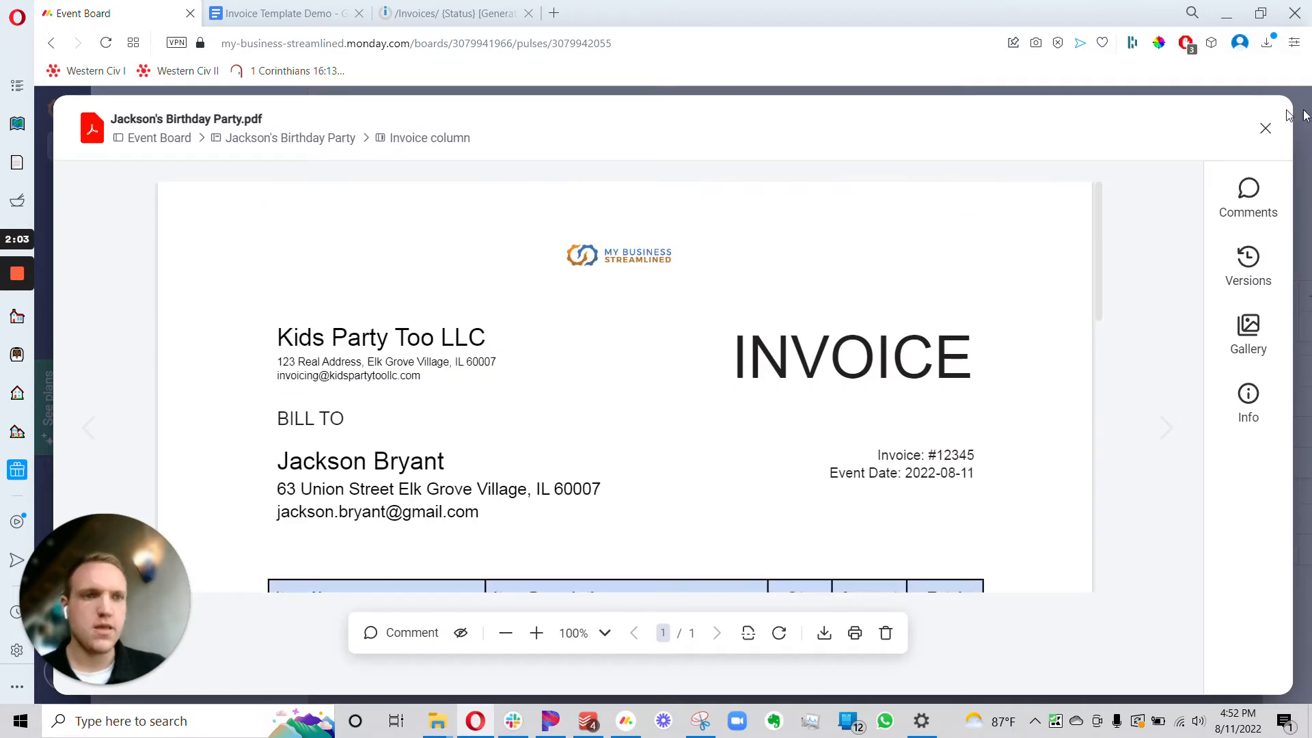
pyautogui.click(1264, 129)
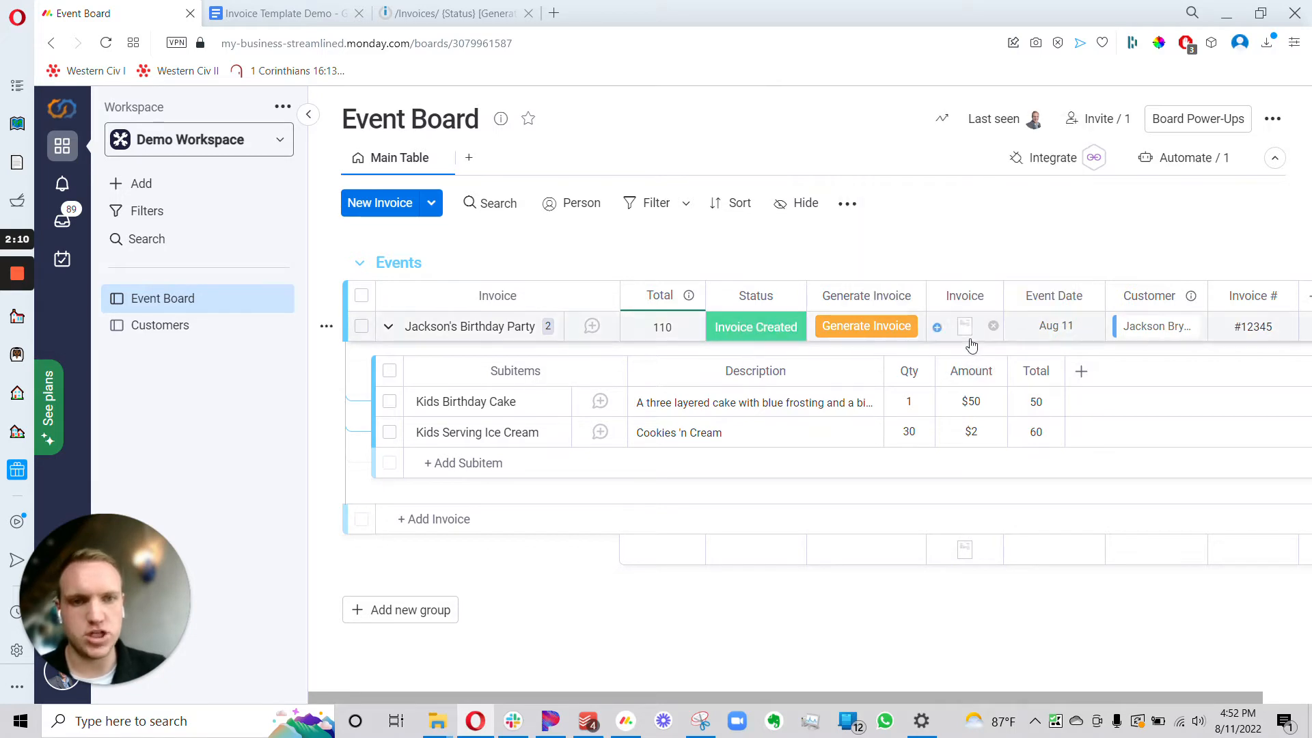
# - View the client's email, phone and location on the Customers board and return to the Event Board
pyautogui.moveTo(970, 337)
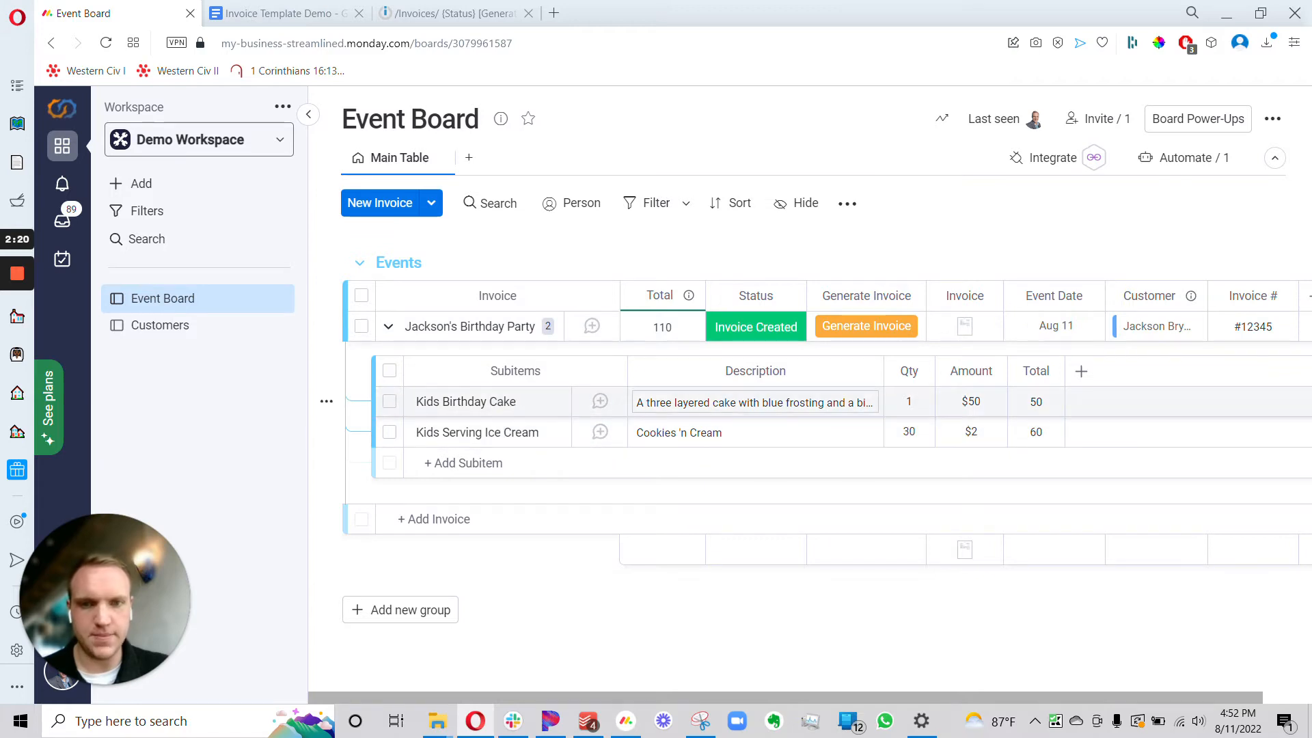
pyautogui.click(166, 330)
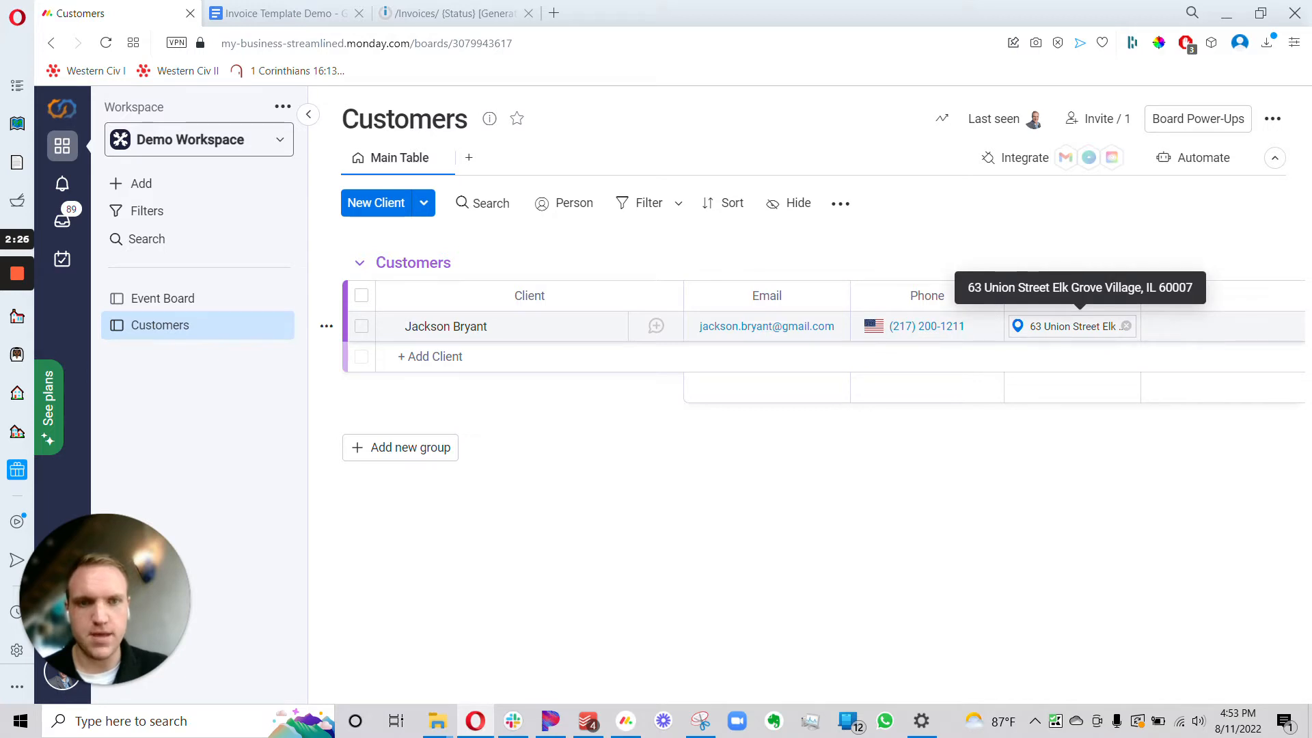
pyautogui.click(162, 298)
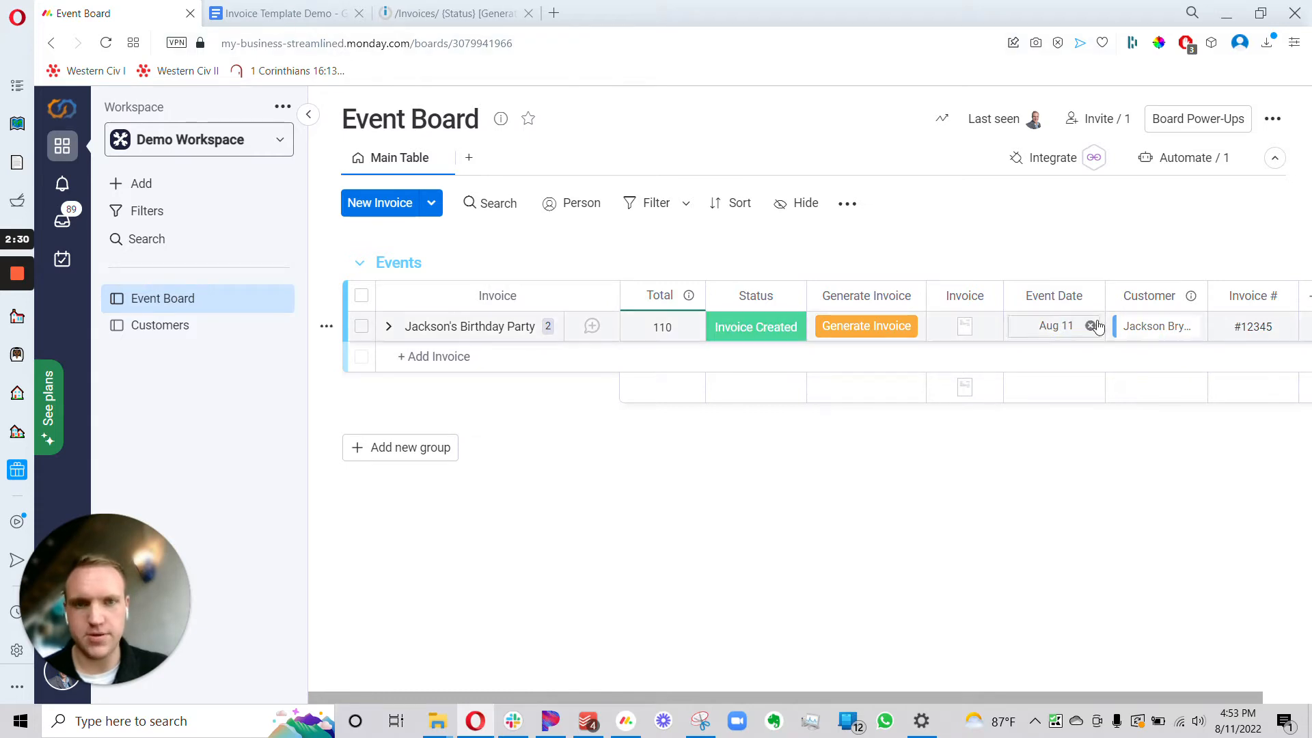
# - Recheck the generated invoice PDF and the birthday party's subitems on the Event Board
pyautogui.click(972, 331)
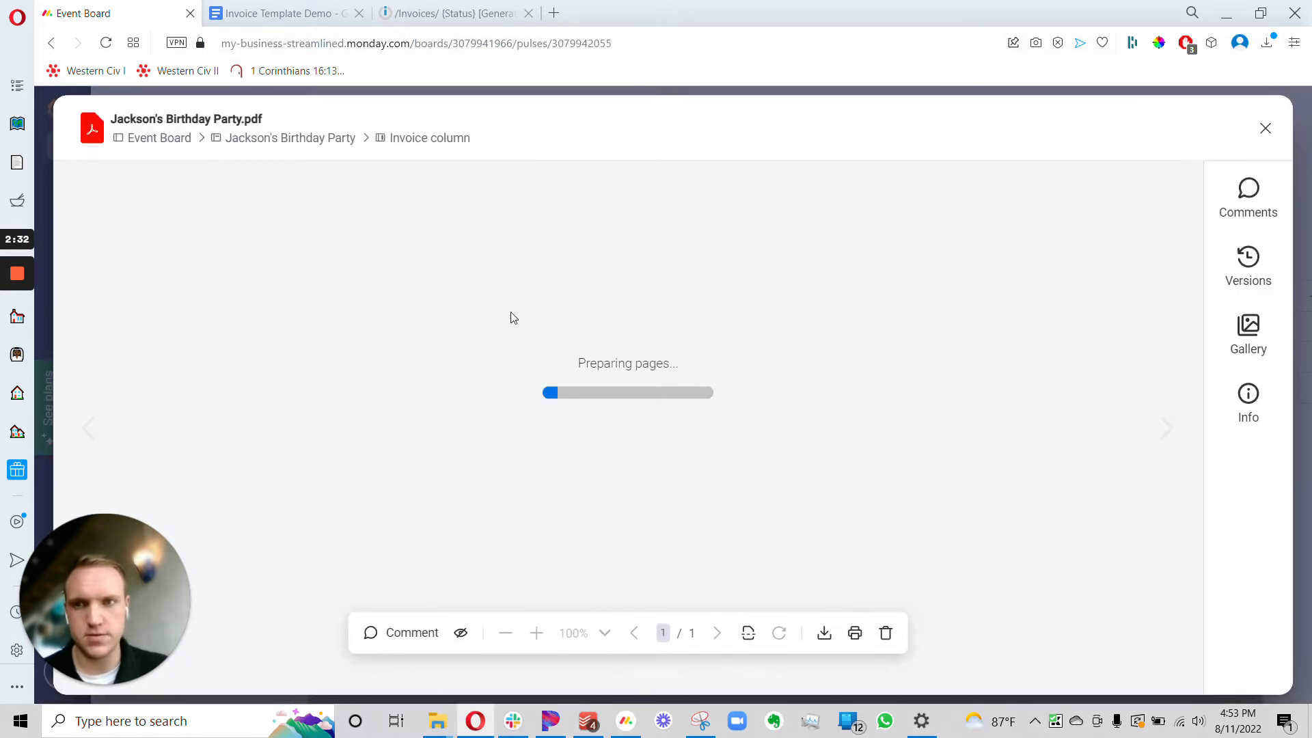
pyautogui.scroll(-8, 478, 420)
pyautogui.scroll(7, 533, 430)
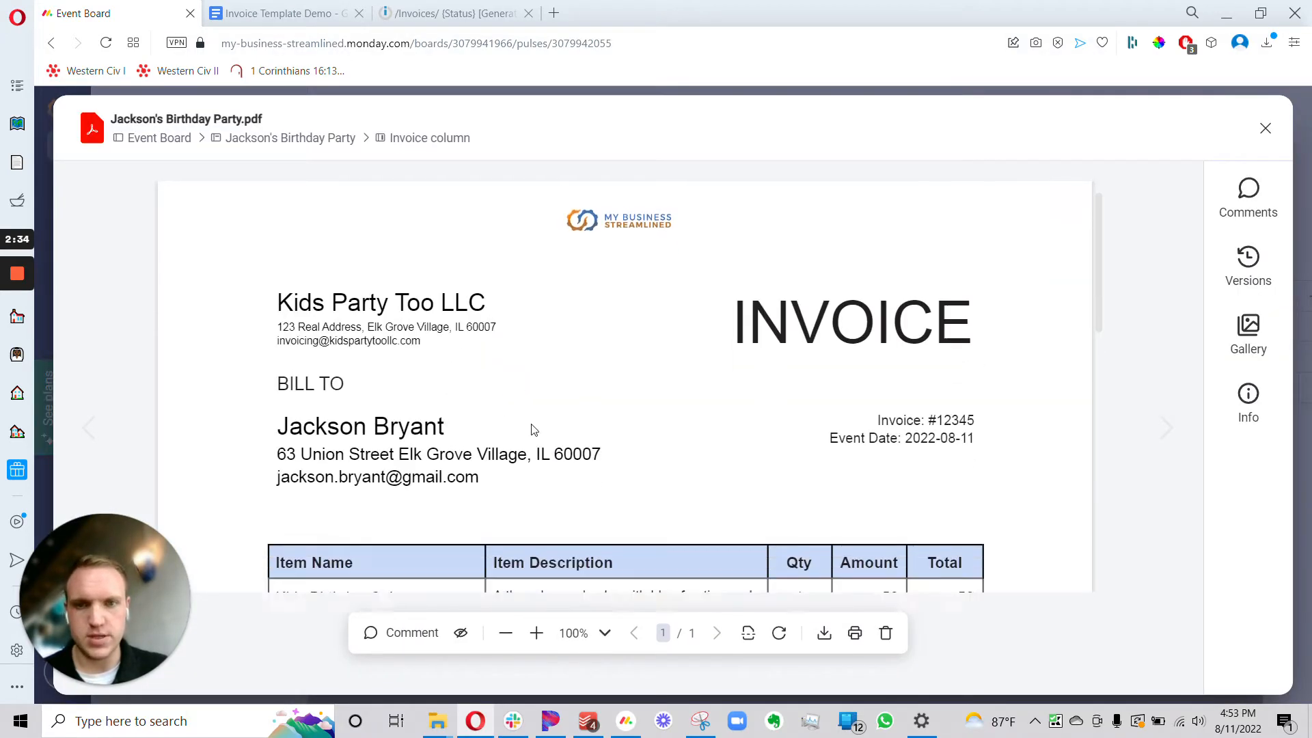
pyautogui.scroll(-1, 540, 424)
pyautogui.click(1258, 136)
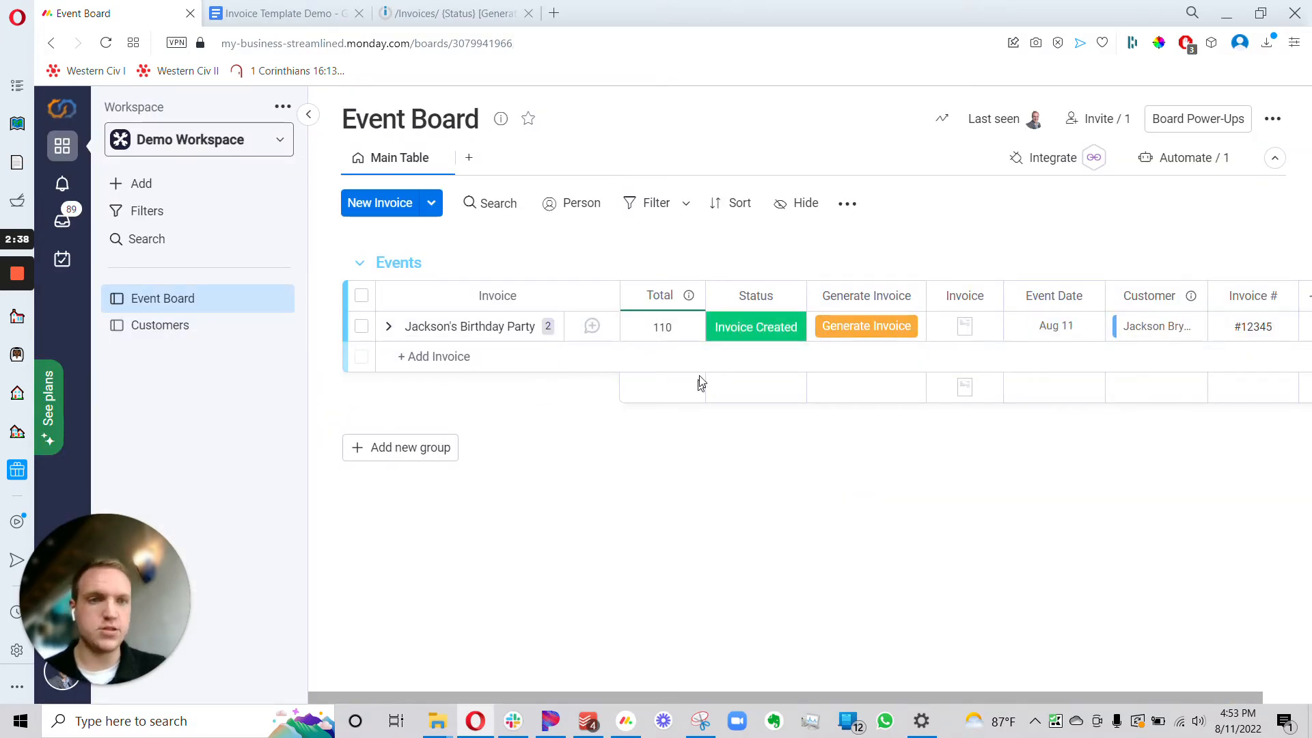
pyautogui.click(388, 327)
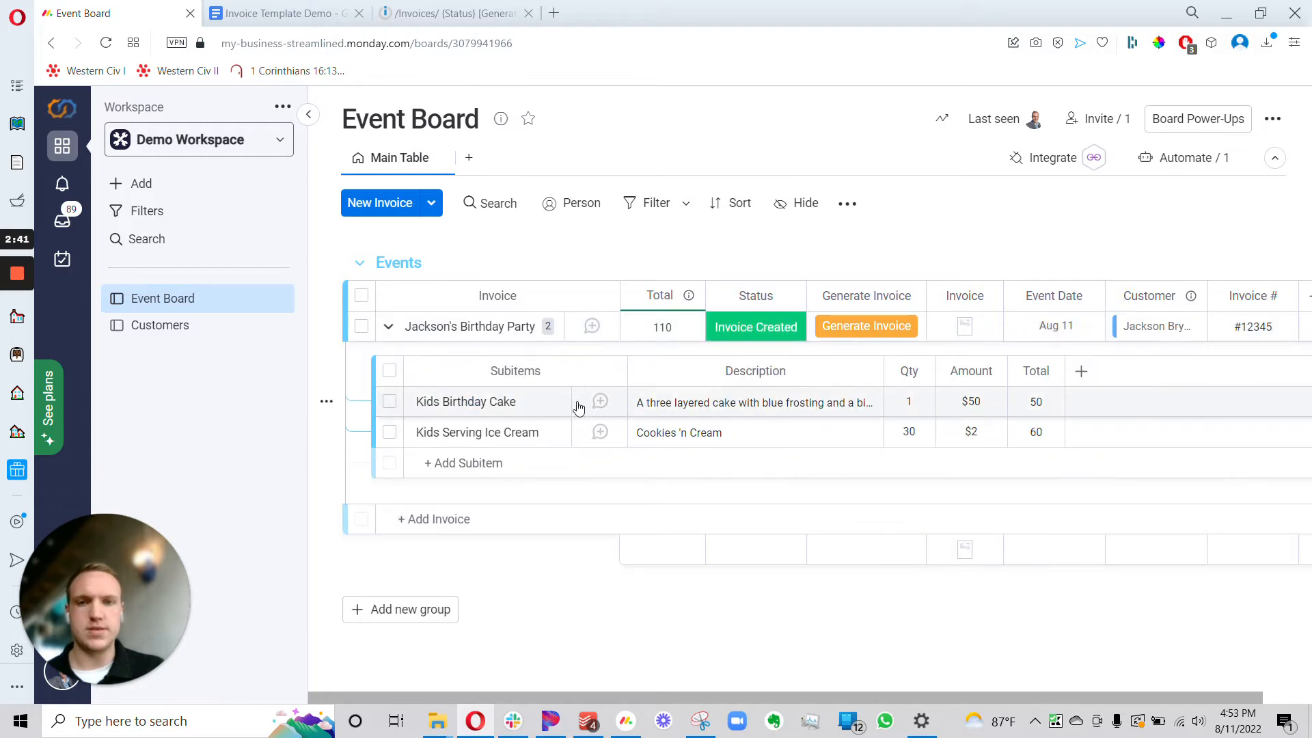
pyautogui.click(387, 328)
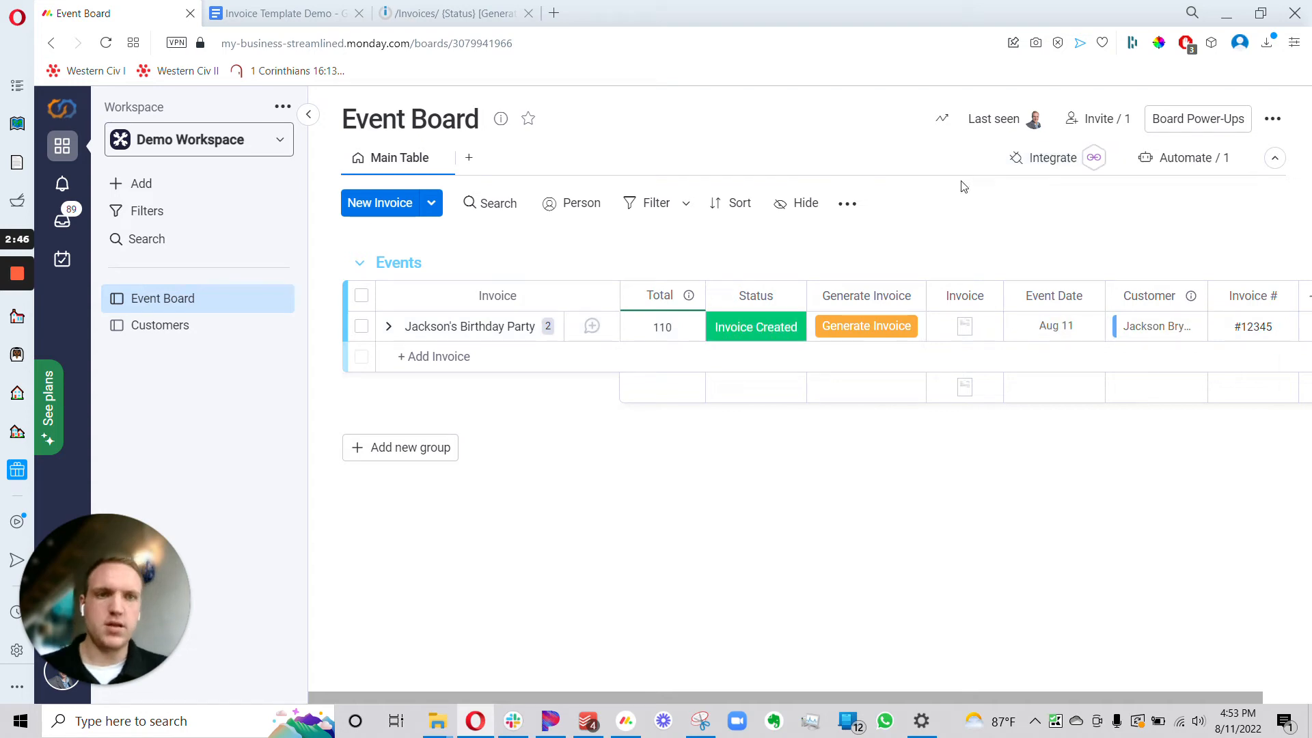
# - Switch to the Integromat scenario and add a separate Monday Watch Events module in an empty area above the existing modules
pyautogui.click(455, 13)
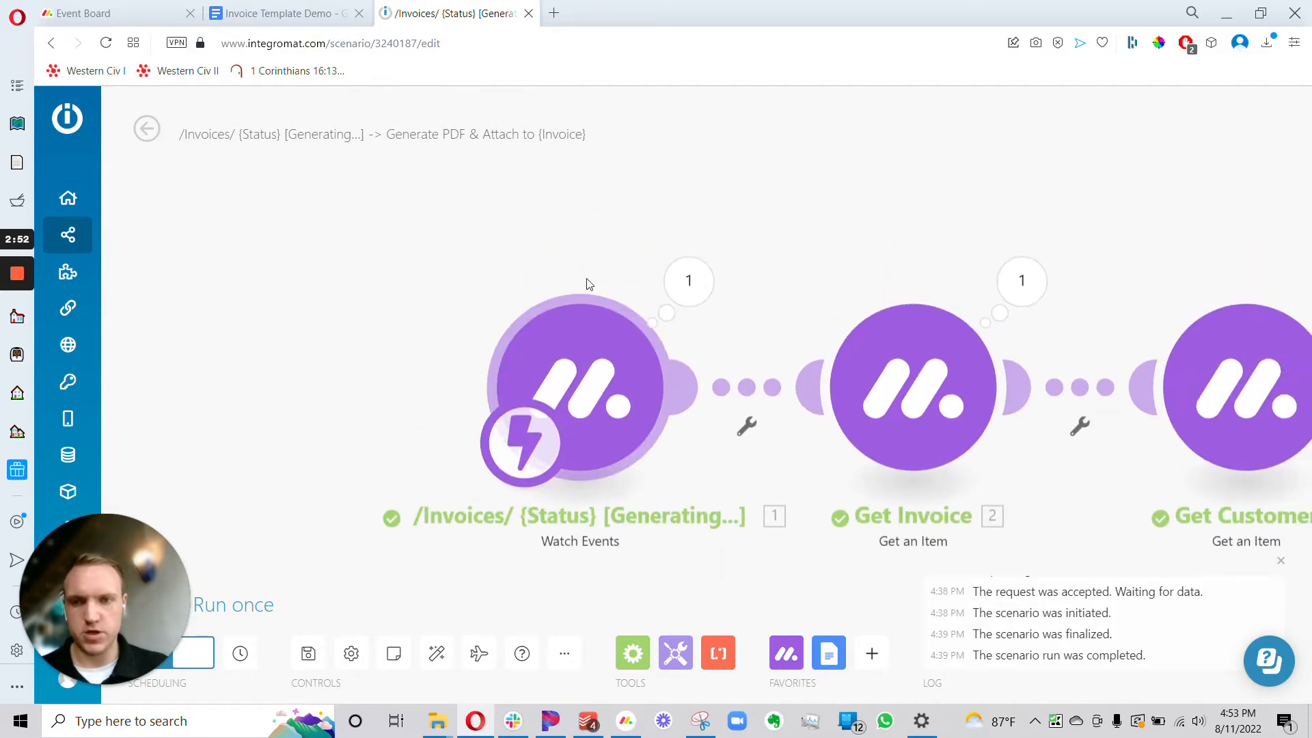
pyautogui.scroll(5, 590, 284)
pyautogui.rightClick(534, 226)
pyautogui.click(449, 344)
pyautogui.moveTo(594, 362); pyautogui.dragTo(628, 166)
pyautogui.moveTo(805, 231); pyautogui.dragTo(799, 396)
pyautogui.rightClick(527, 228)
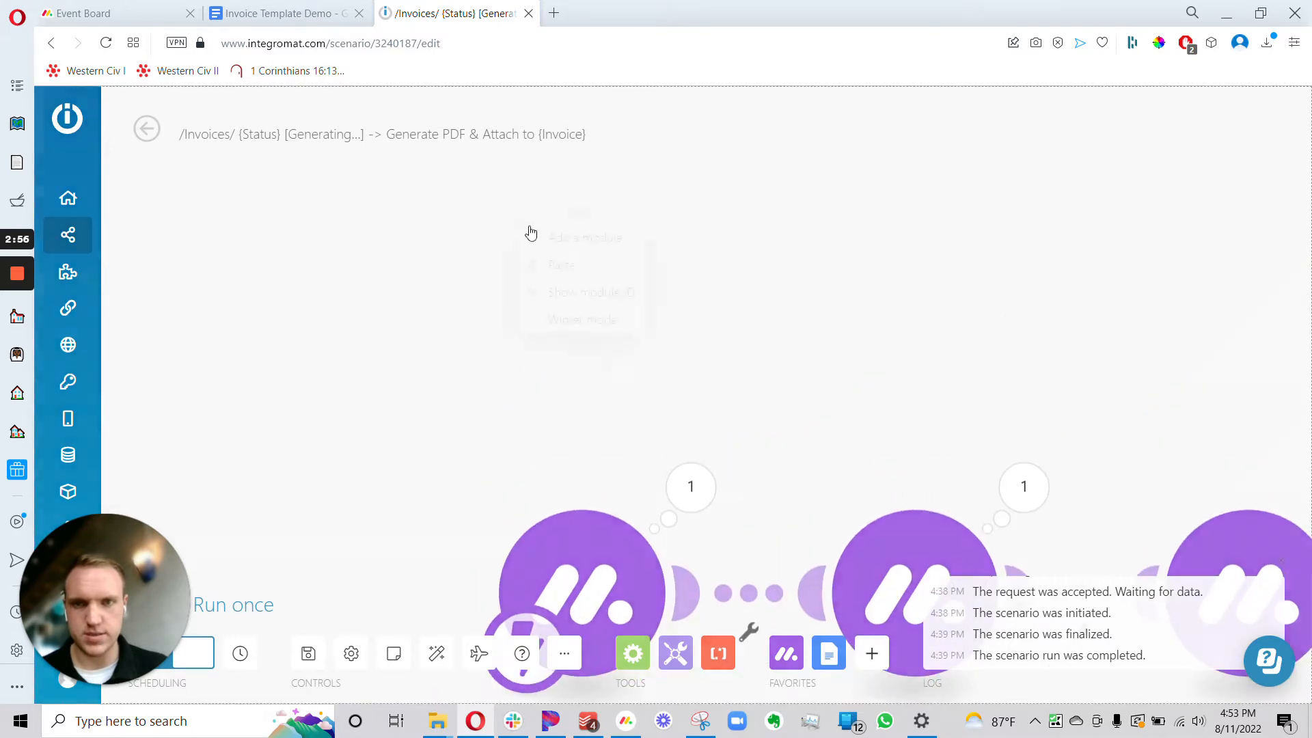
pyautogui.click(557, 237)
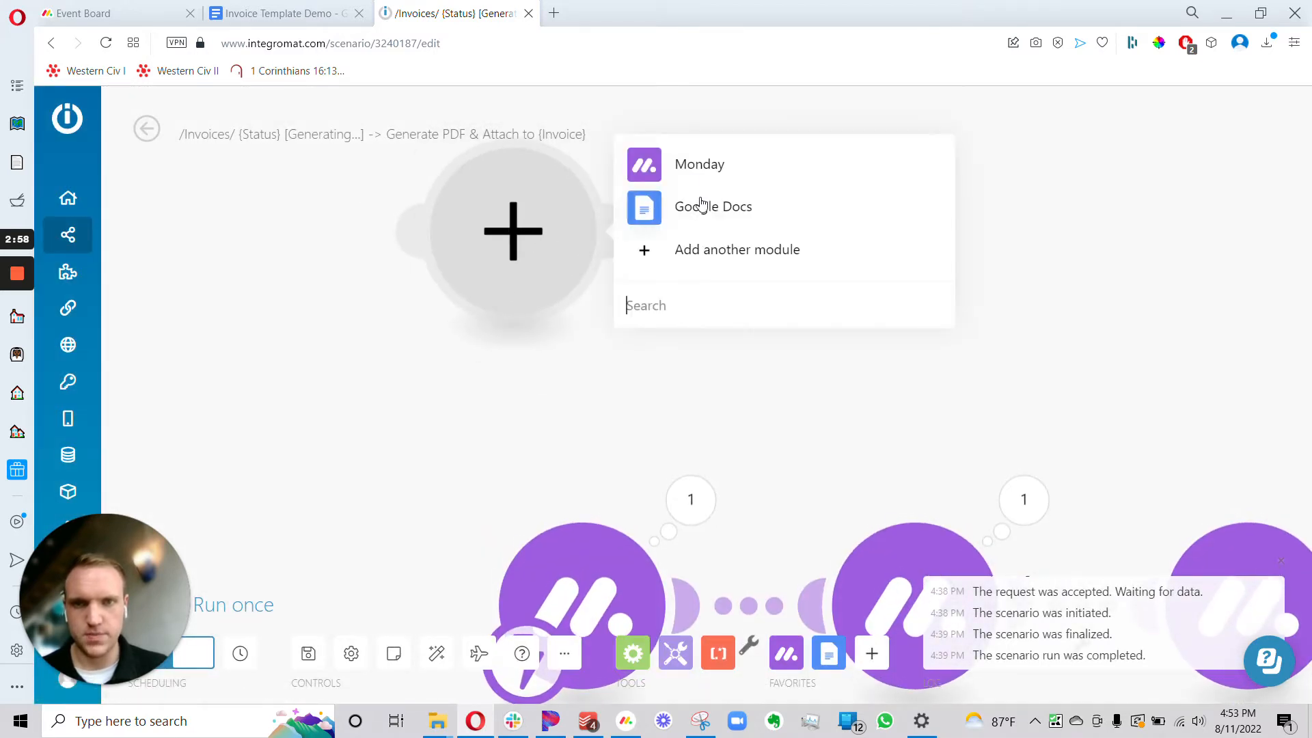
pyautogui.click(683, 175)
pyautogui.scroll(-15, 751, 342)
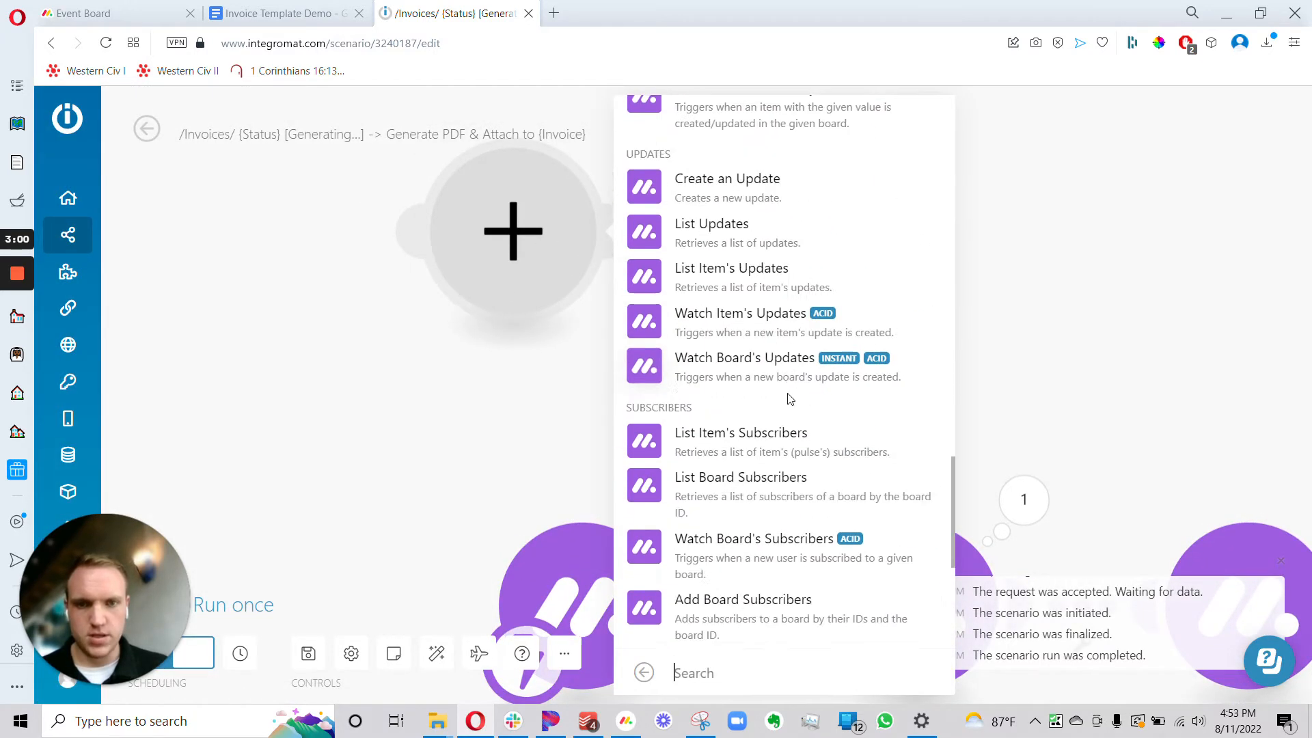
pyautogui.scroll(-6, 790, 378)
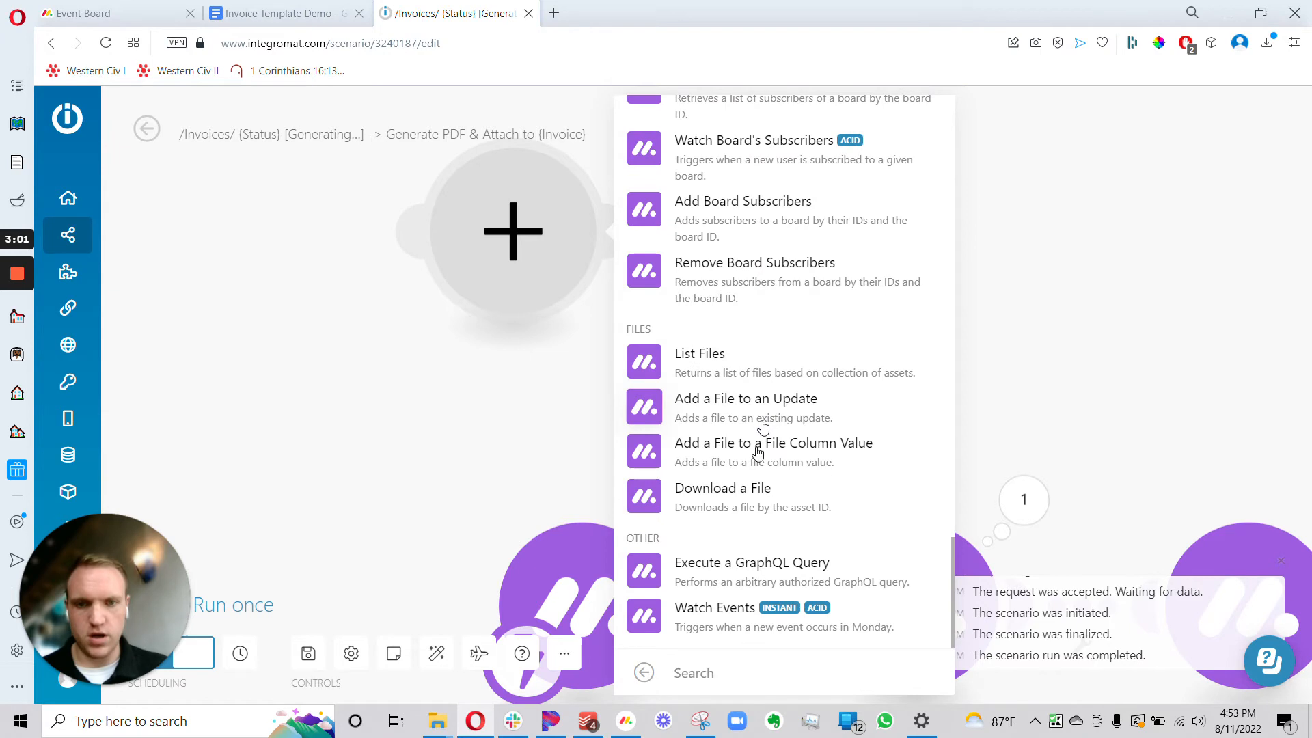
pyautogui.click(706, 615)
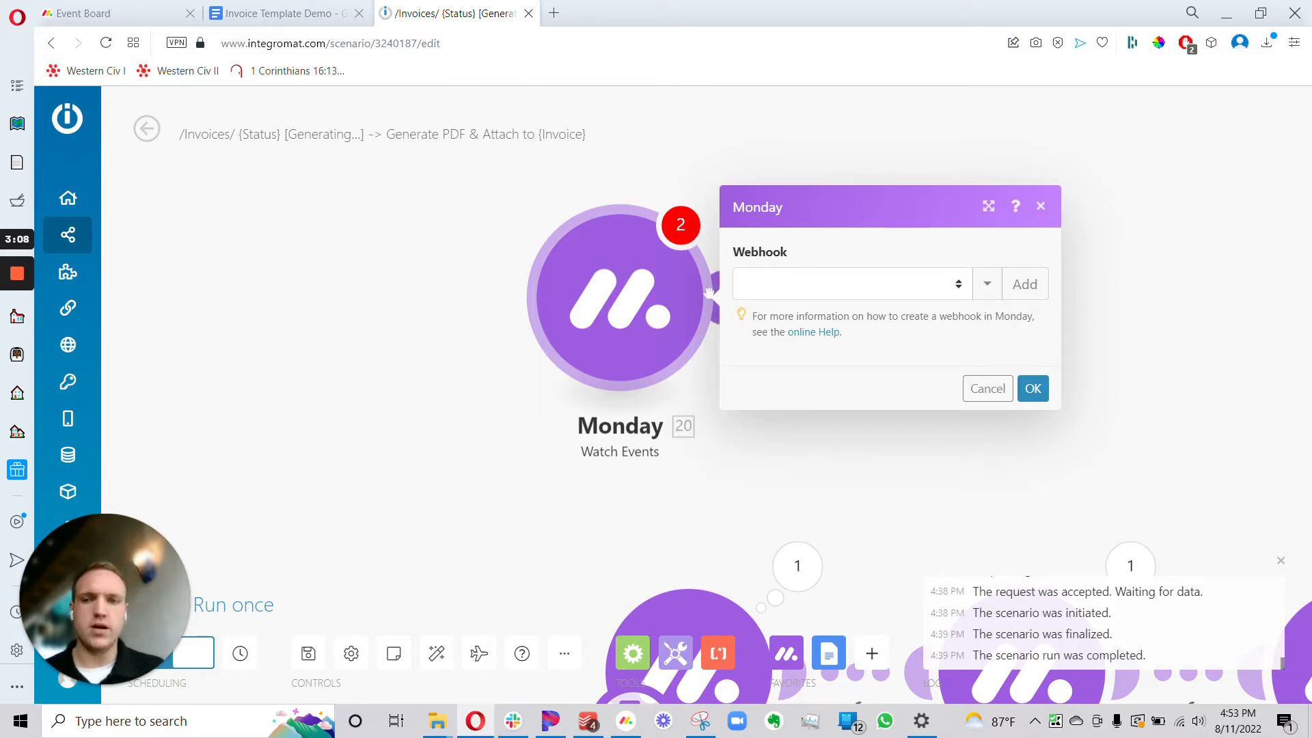
# - Start adding a new hook to the Watch Events module and begin its webhook name with "/Event Board/ {"
pyautogui.click(1025, 283)
pyautogui.doubleClick(515, 234)
pyautogui.click(526, 234)
pyautogui.hotkey('ctrl', 'a')
pyautogui.press('BackSpace')
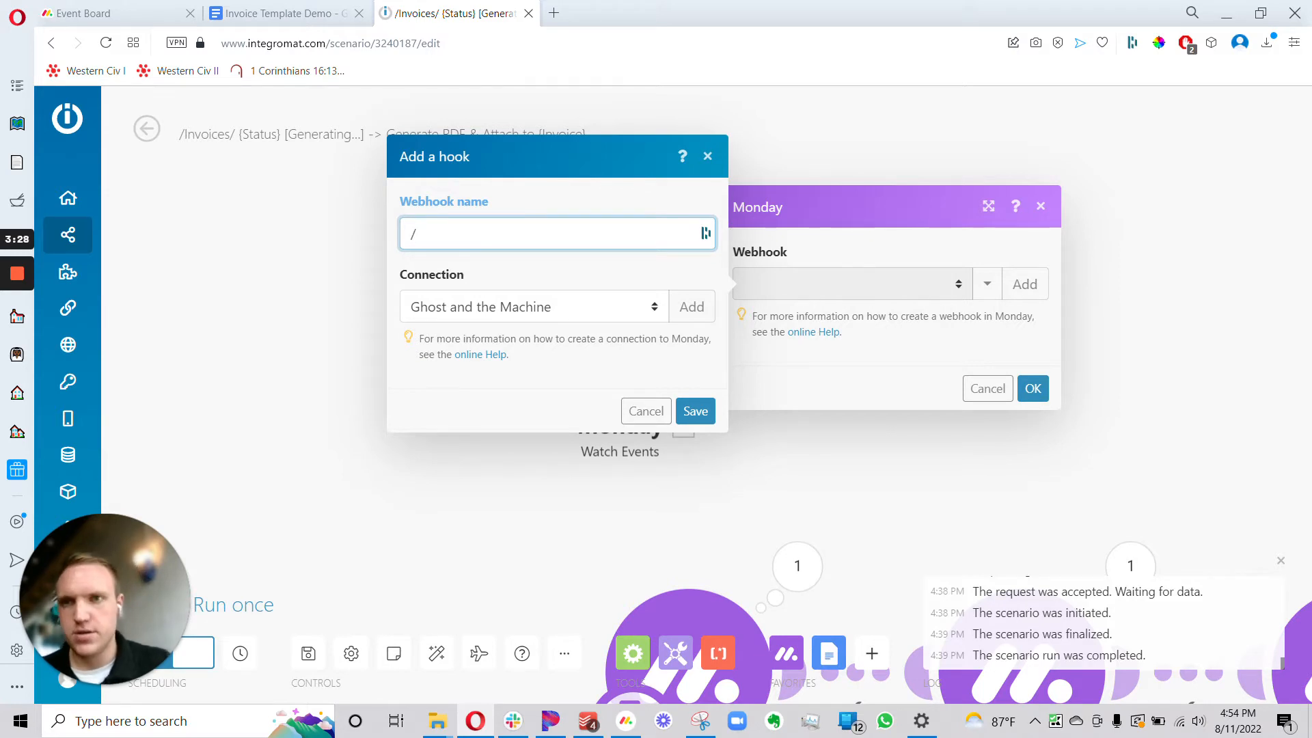
pyautogui.click(85, 3)
pyautogui.click(448, 13)
pyautogui.write('Event Board/ {')
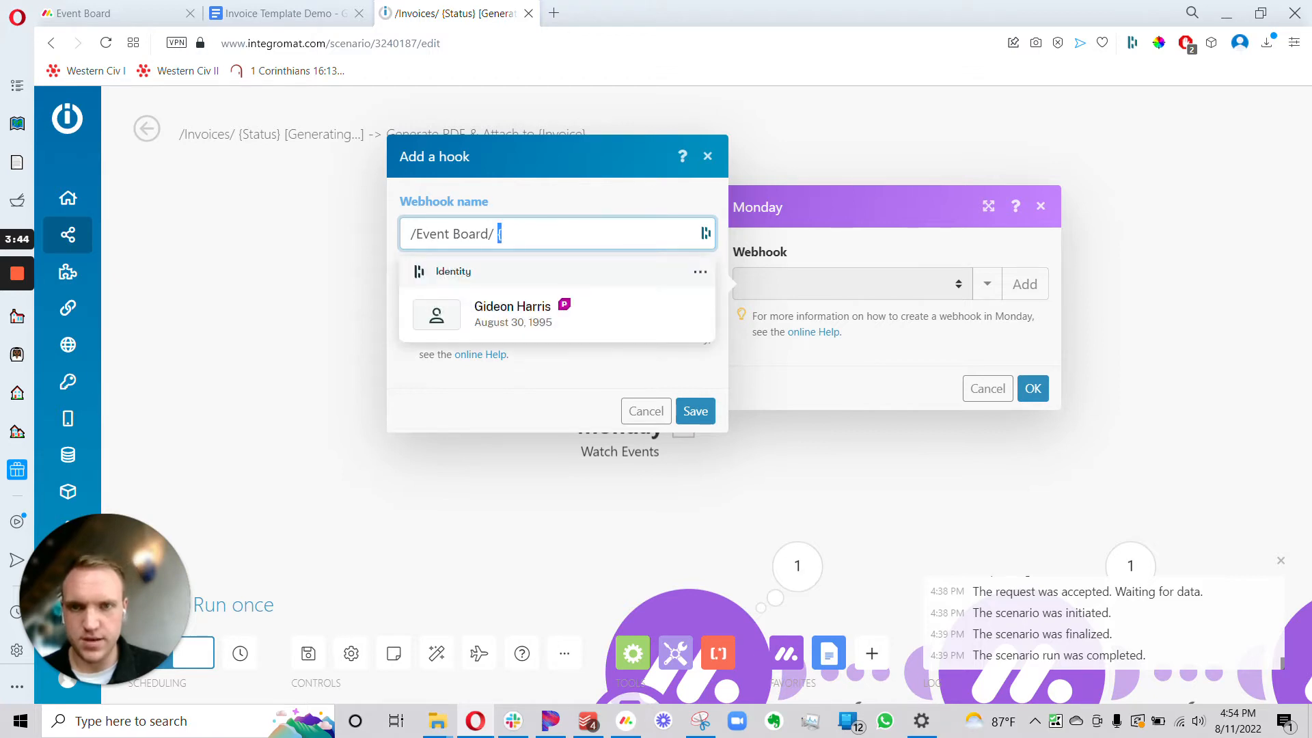
# - Check the Status labels on the Event Board and complete the webhook name as "/Event Board/ {Status} [Generating...]"
pyautogui.click(139, 16)
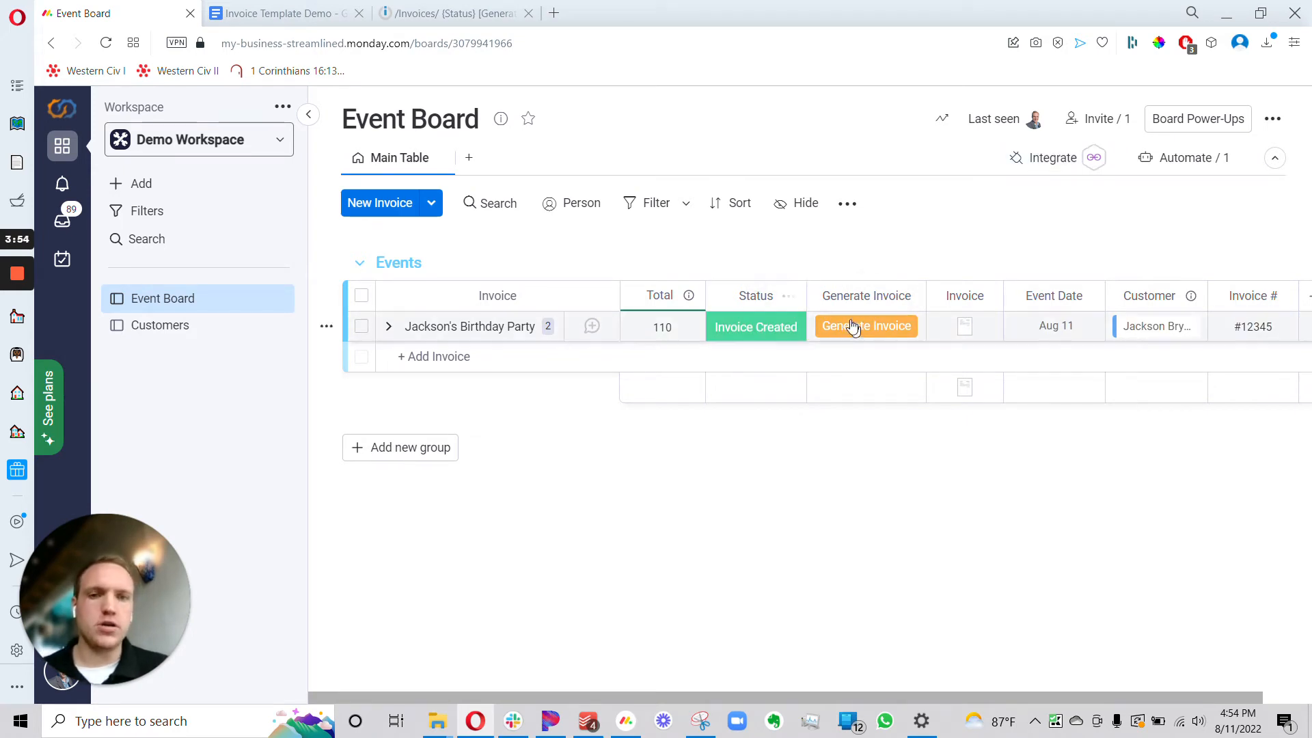
pyautogui.click(755, 333)
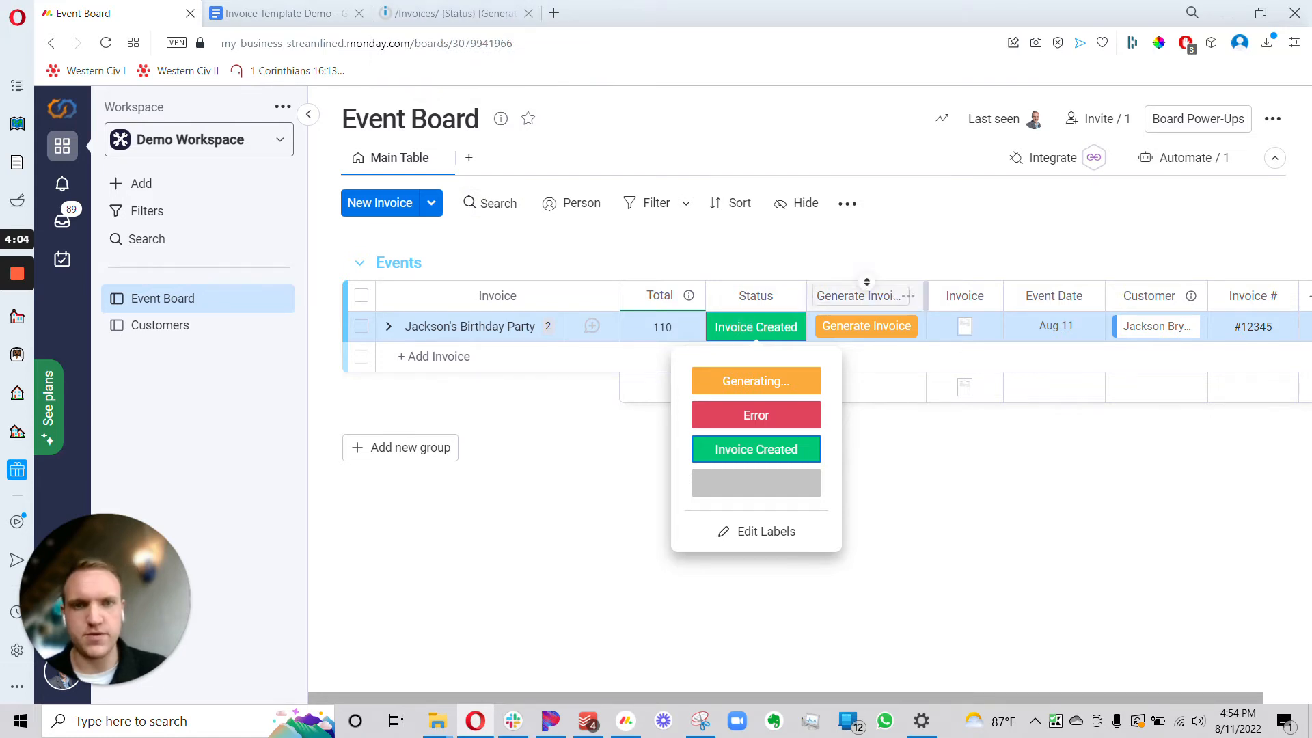
pyautogui.click(465, 8)
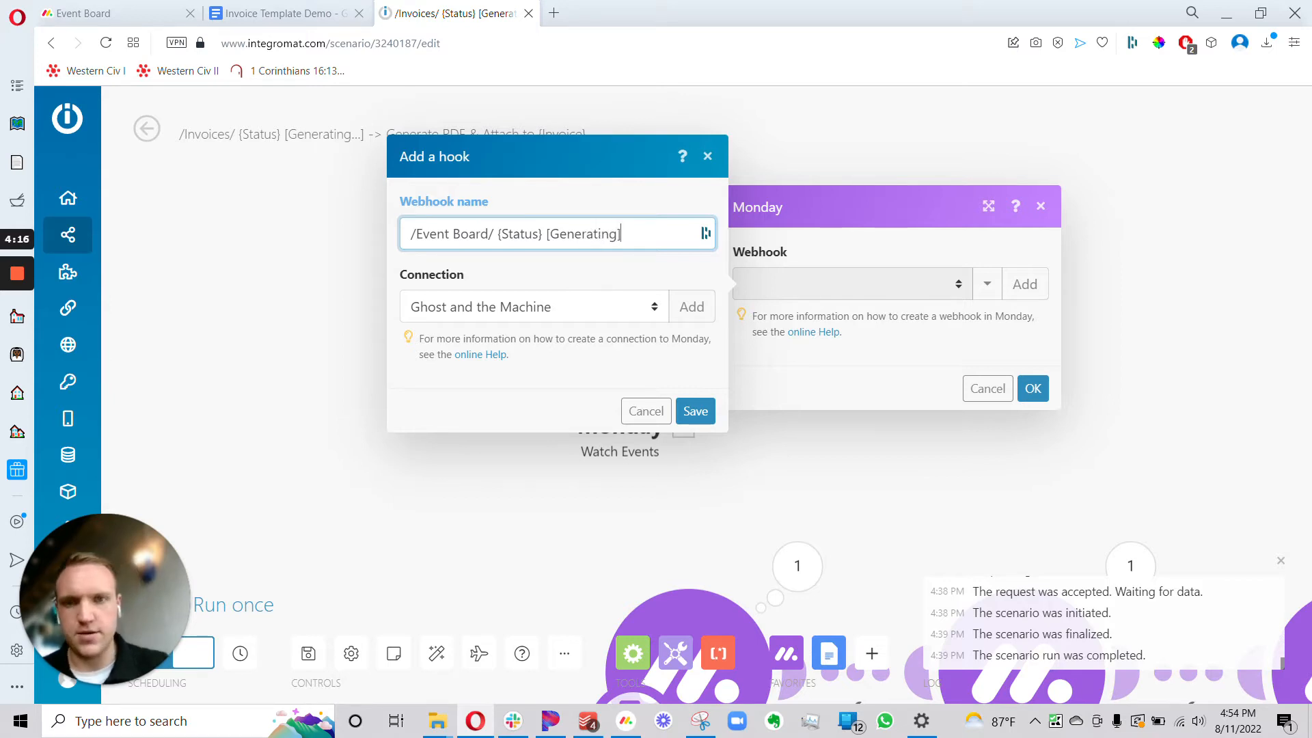
pyautogui.moveTo(550, 235); pyautogui.dragTo(620, 240)
pyautogui.click(620, 241)
pyautogui.write('...')
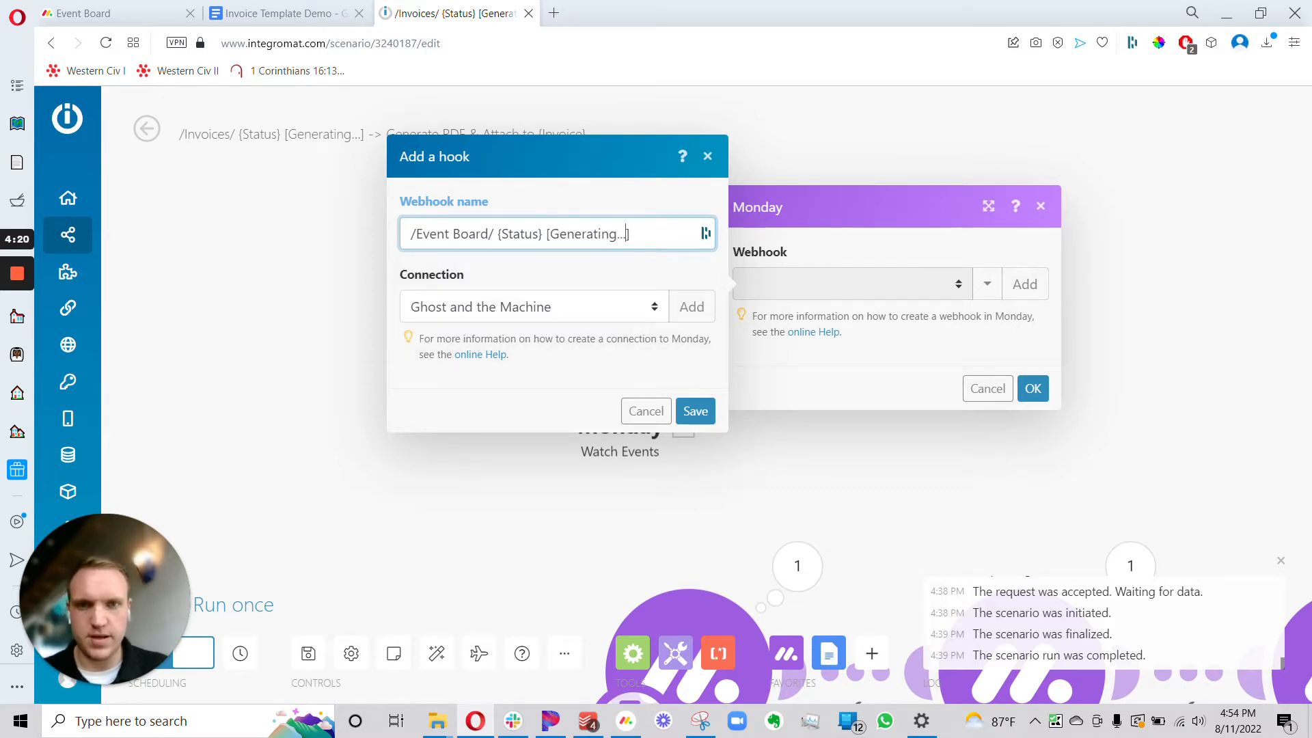
# - Copy the webhook name, set the hook's connection to ROA, and save the hook
pyautogui.hotkey('ctrl', 'a')
pyautogui.hotkey('ctrl', 'c')
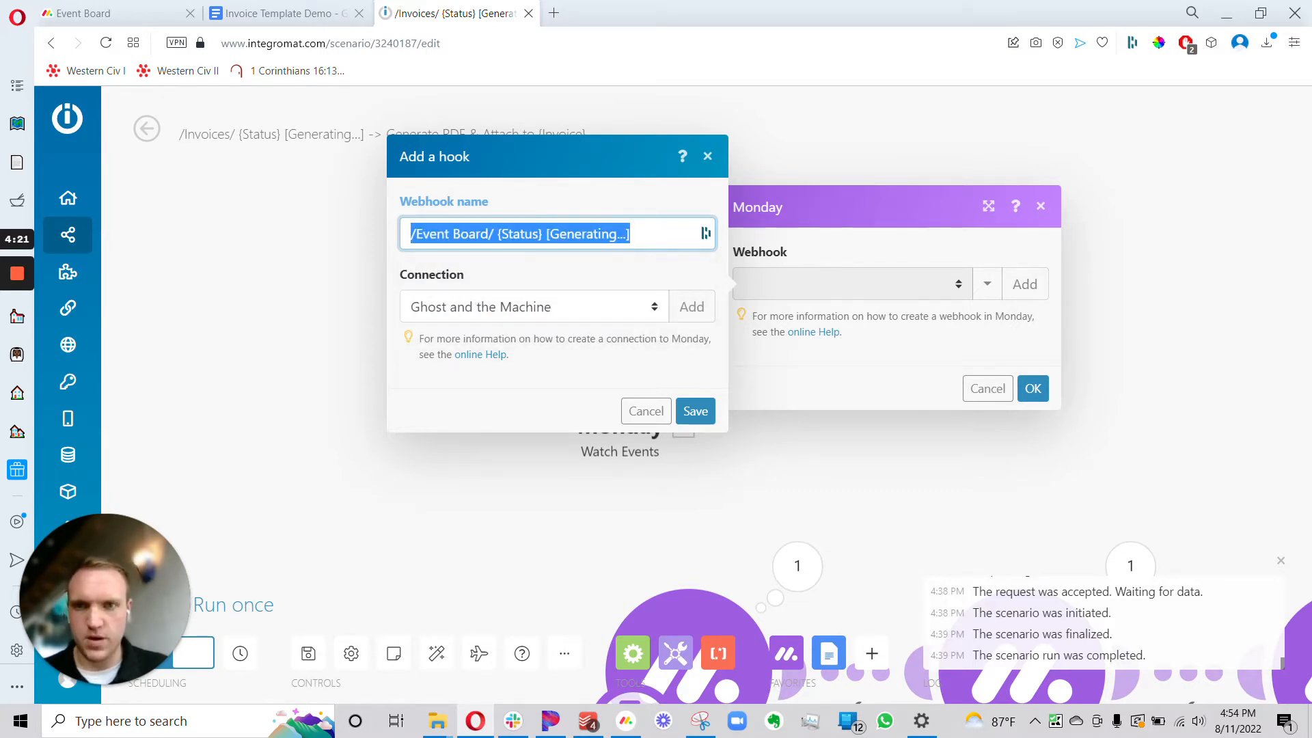
pyautogui.click(662, 321)
pyautogui.click(435, 374)
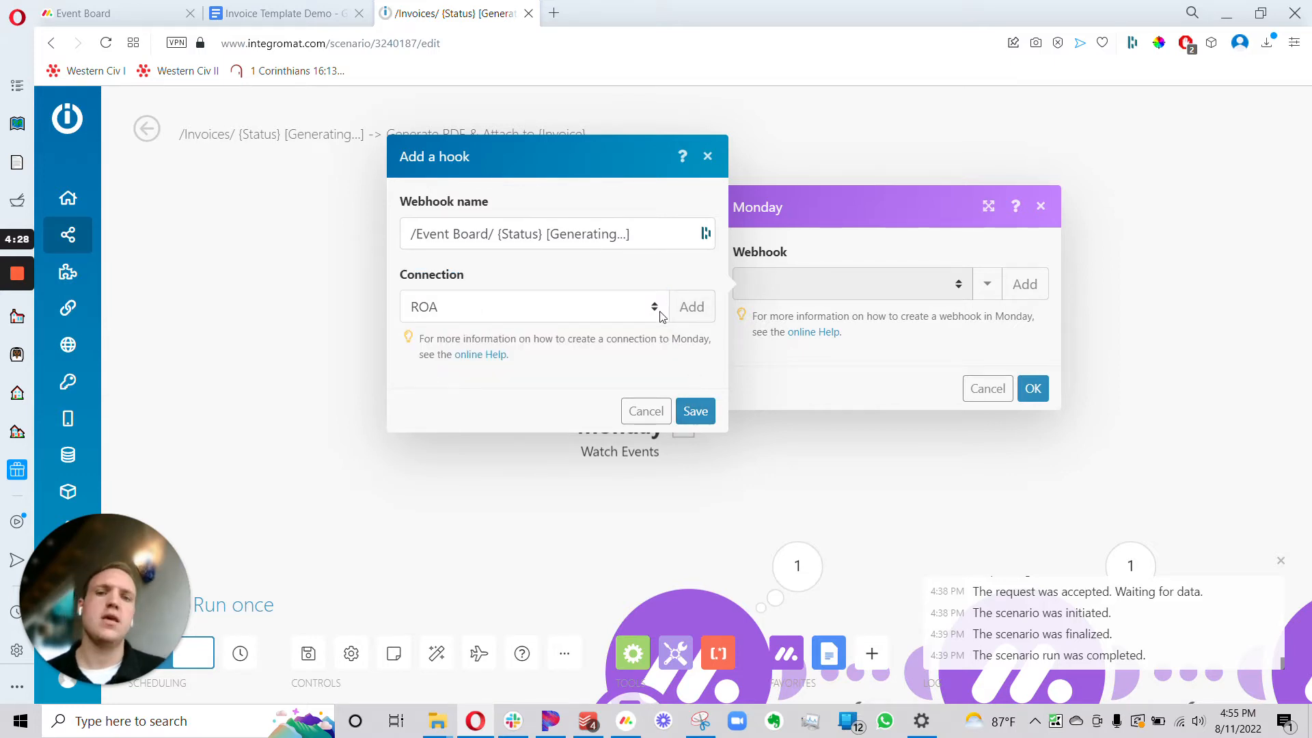
pyautogui.click(695, 411)
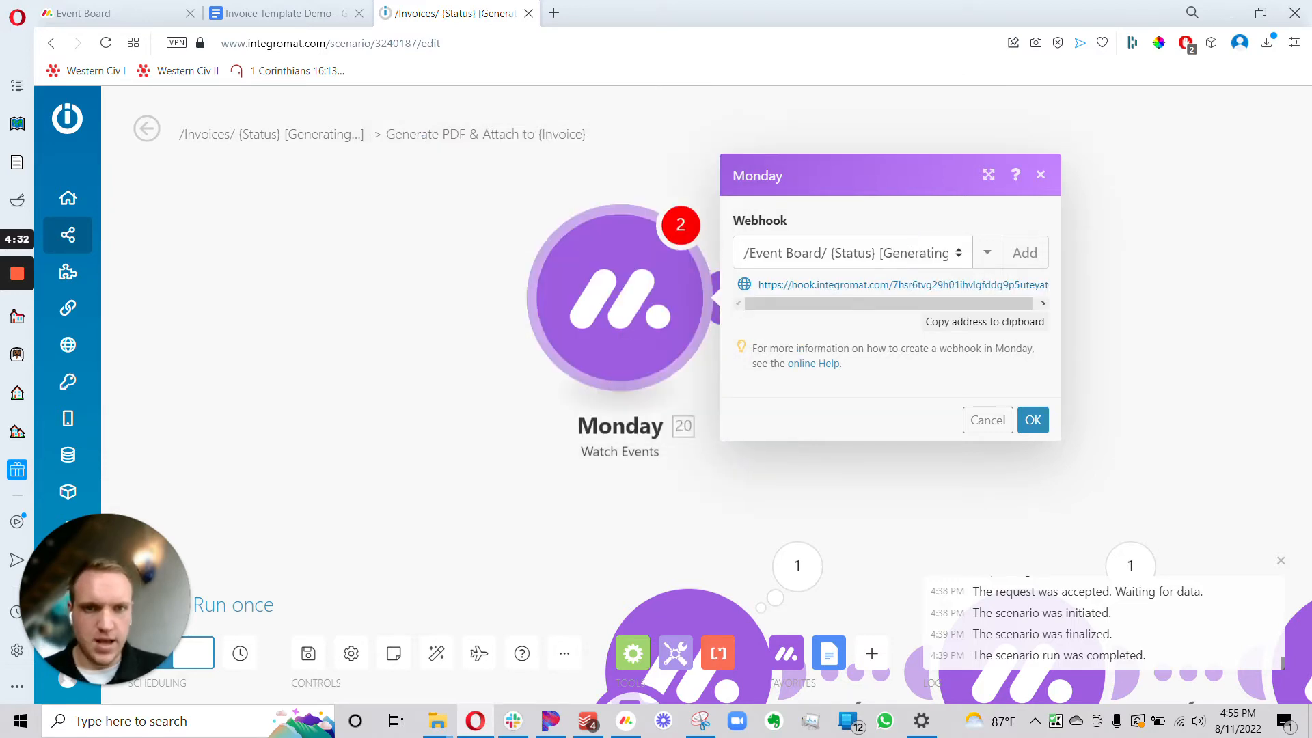
# - Rename the new Watch Events module "/Event Board/ {Status} [Generating...]", copy its webhook address, and accept the module settings
pyautogui.rightClick(658, 302)
pyautogui.click(679, 401)
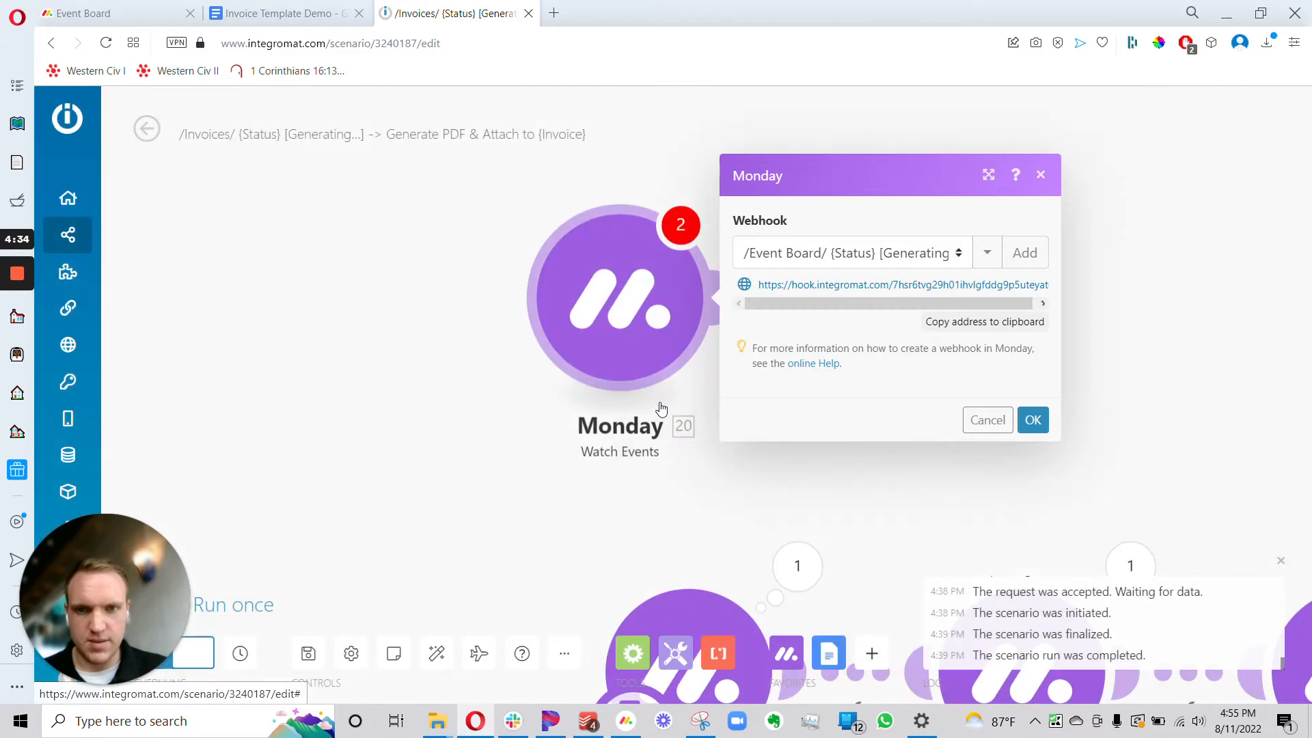
pyautogui.hotkey('ctrl', 'v')
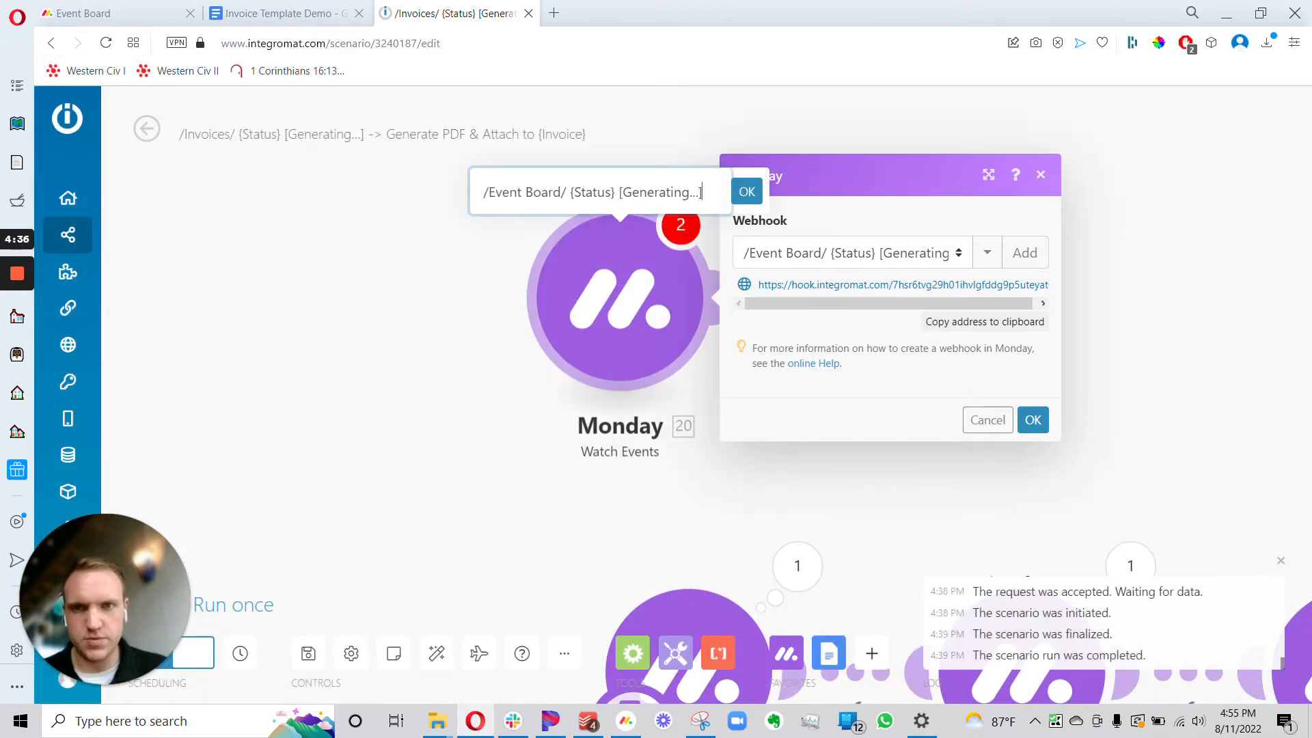
pyautogui.moveTo(483, 192); pyautogui.dragTo(554, 192)
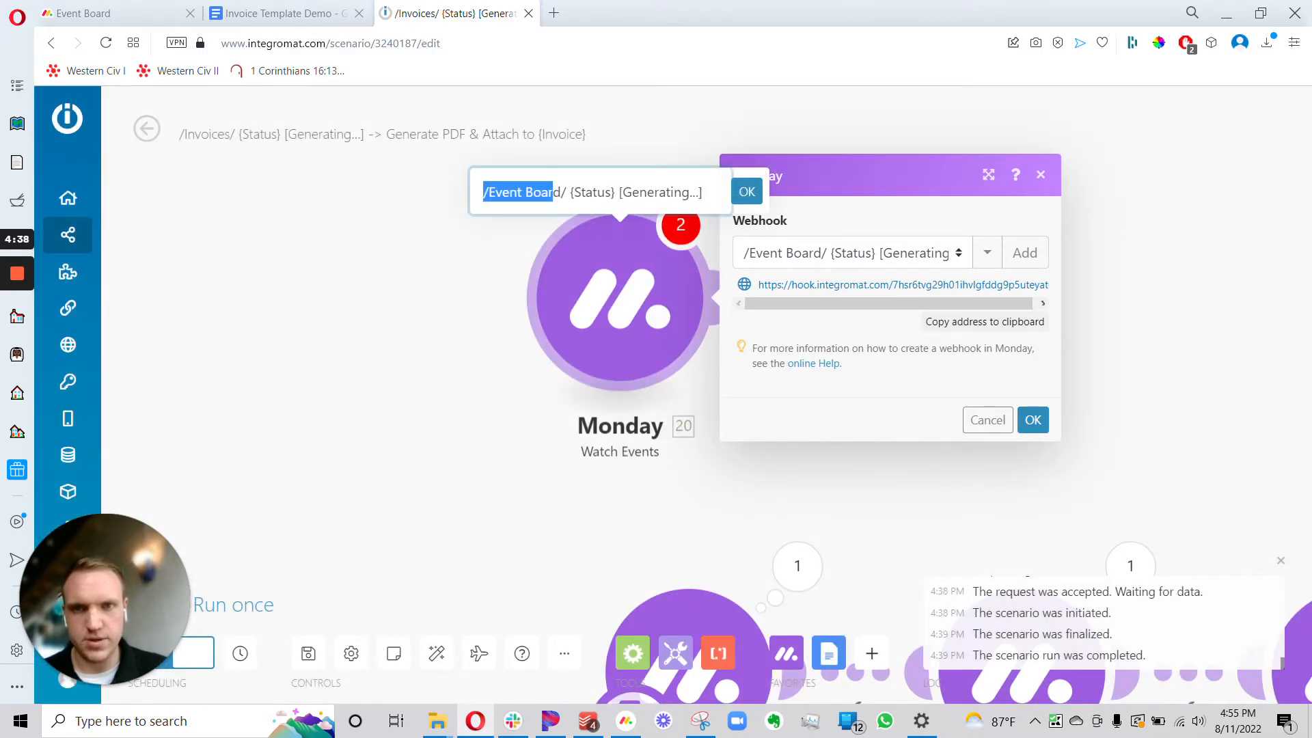
pyautogui.click(747, 191)
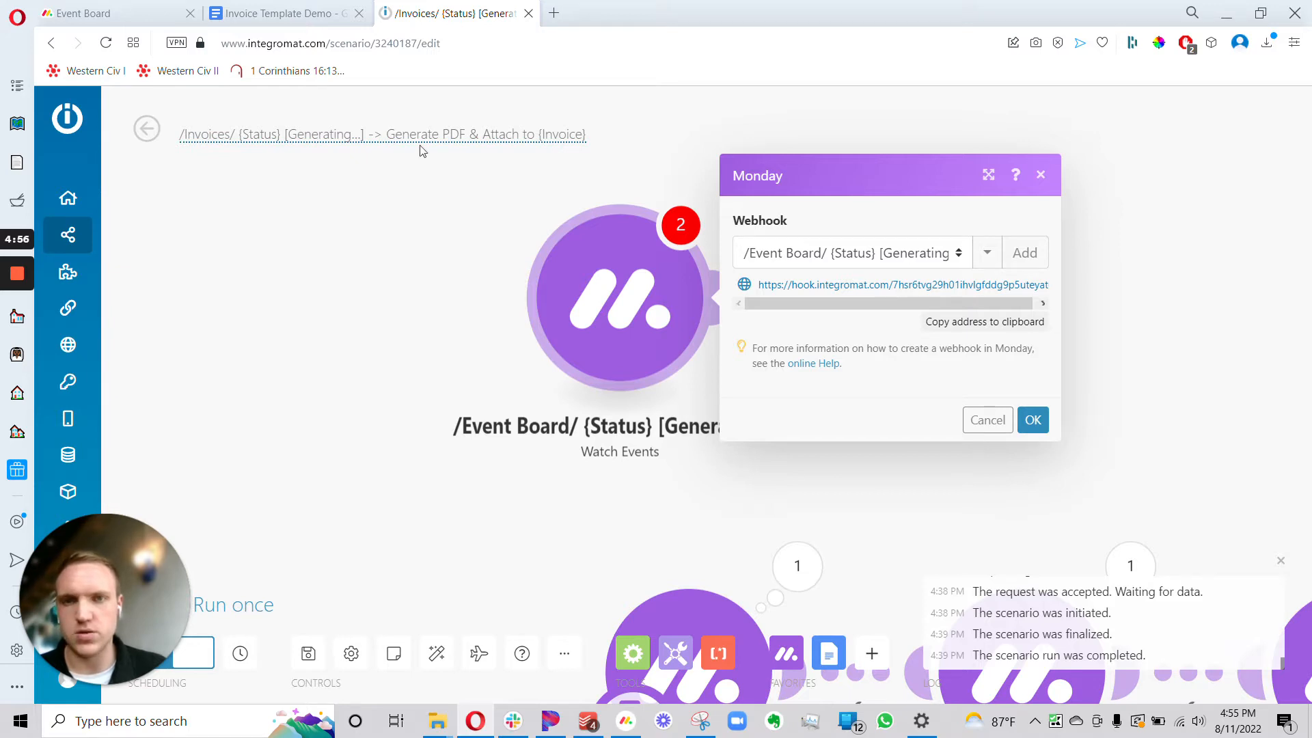
pyautogui.click(982, 329)
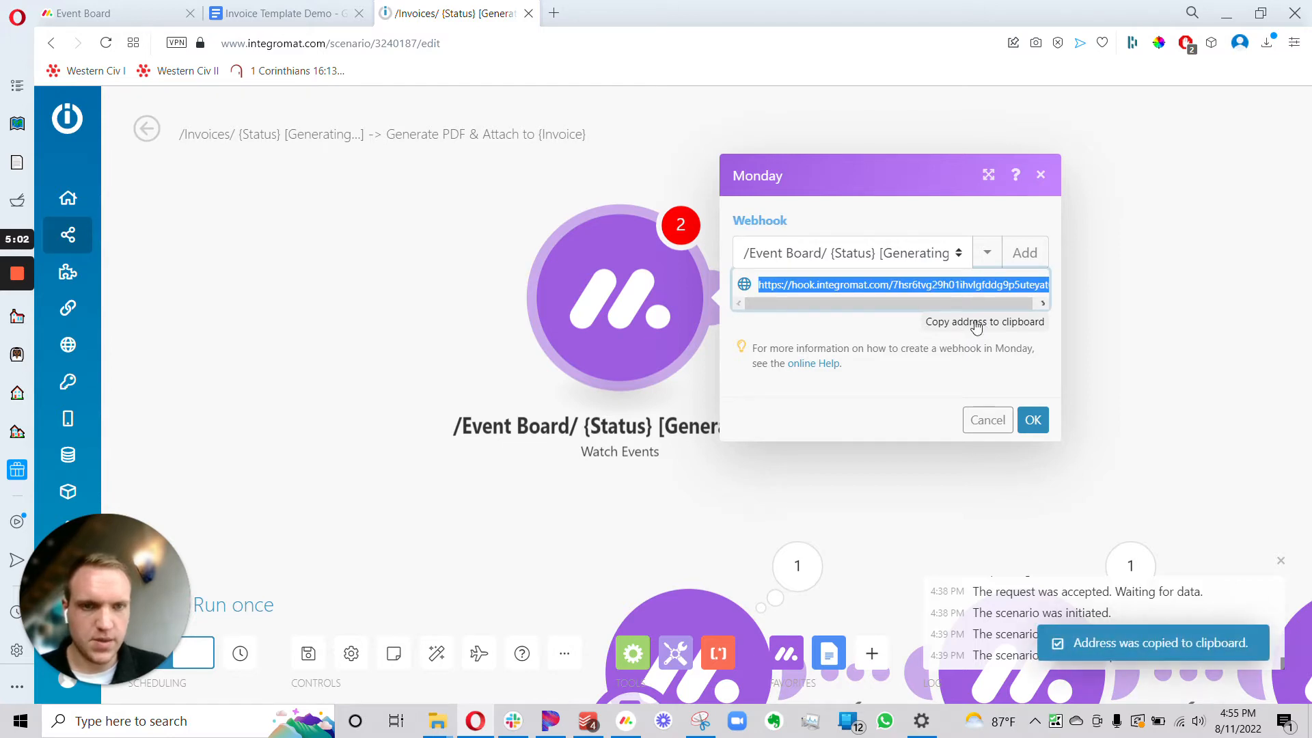
pyautogui.click(1033, 419)
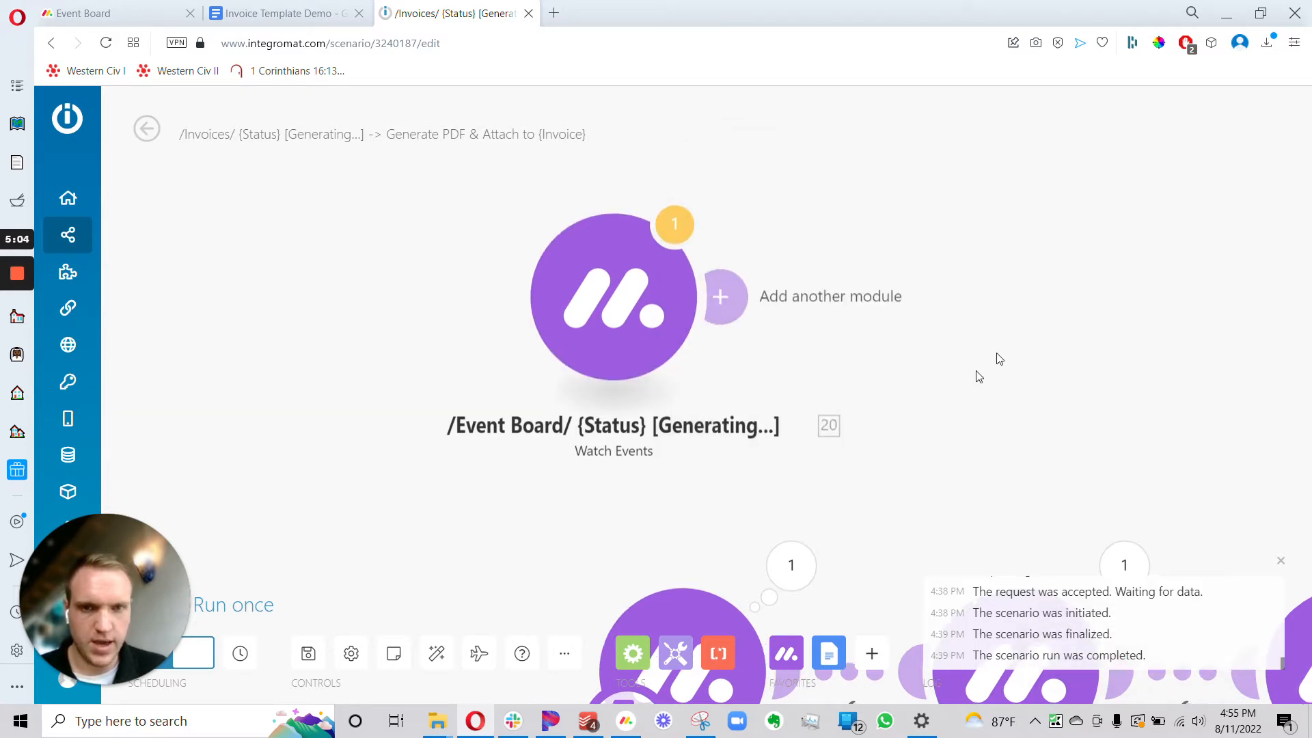
# - Switch to the monday.com Event Board and choose the Webhooks integration recipe "When a status changes to something, send a webhook"
pyautogui.click(113, 10)
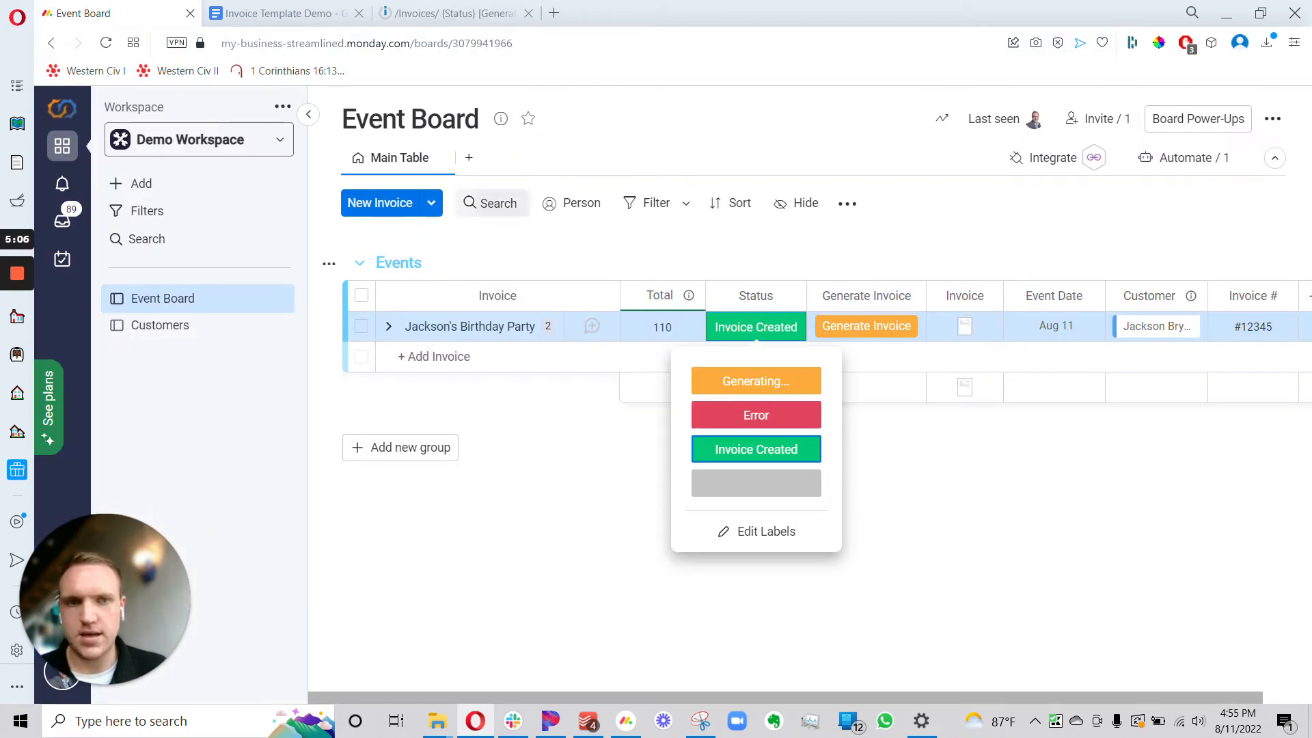
pyautogui.click(1124, 447)
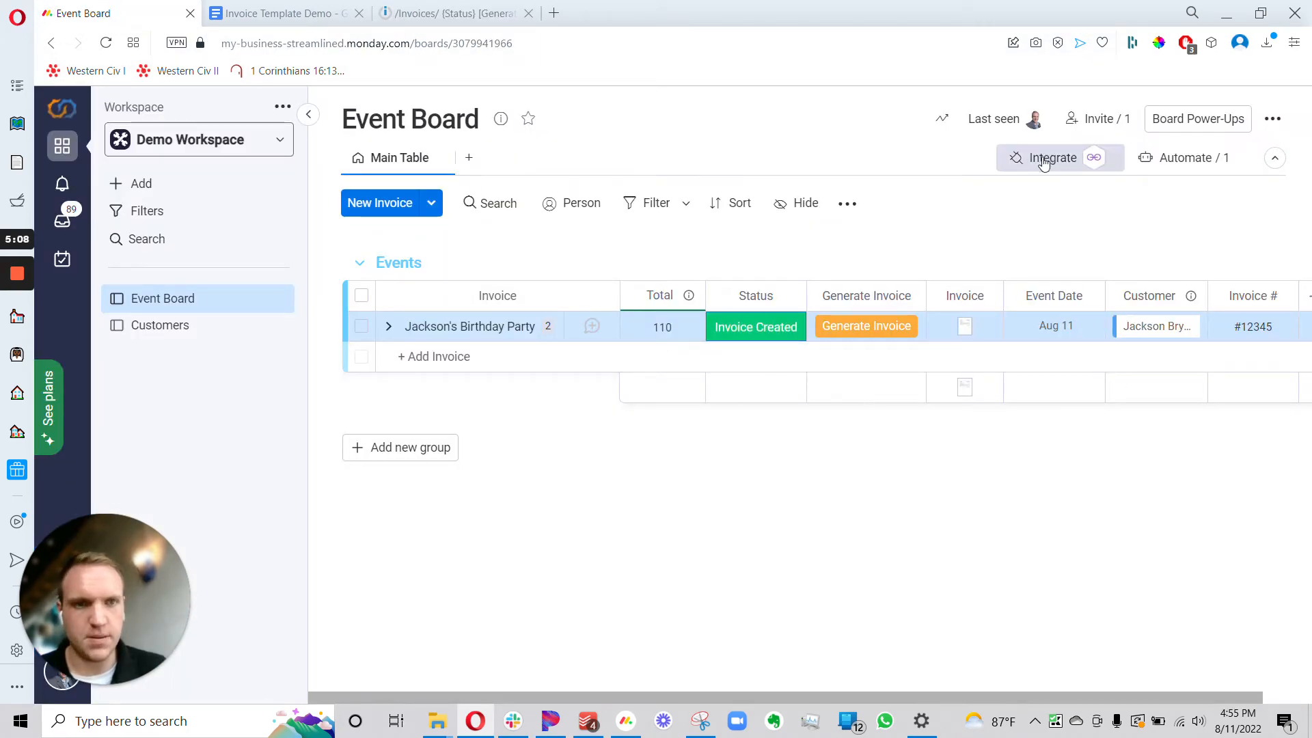
pyautogui.click(1043, 164)
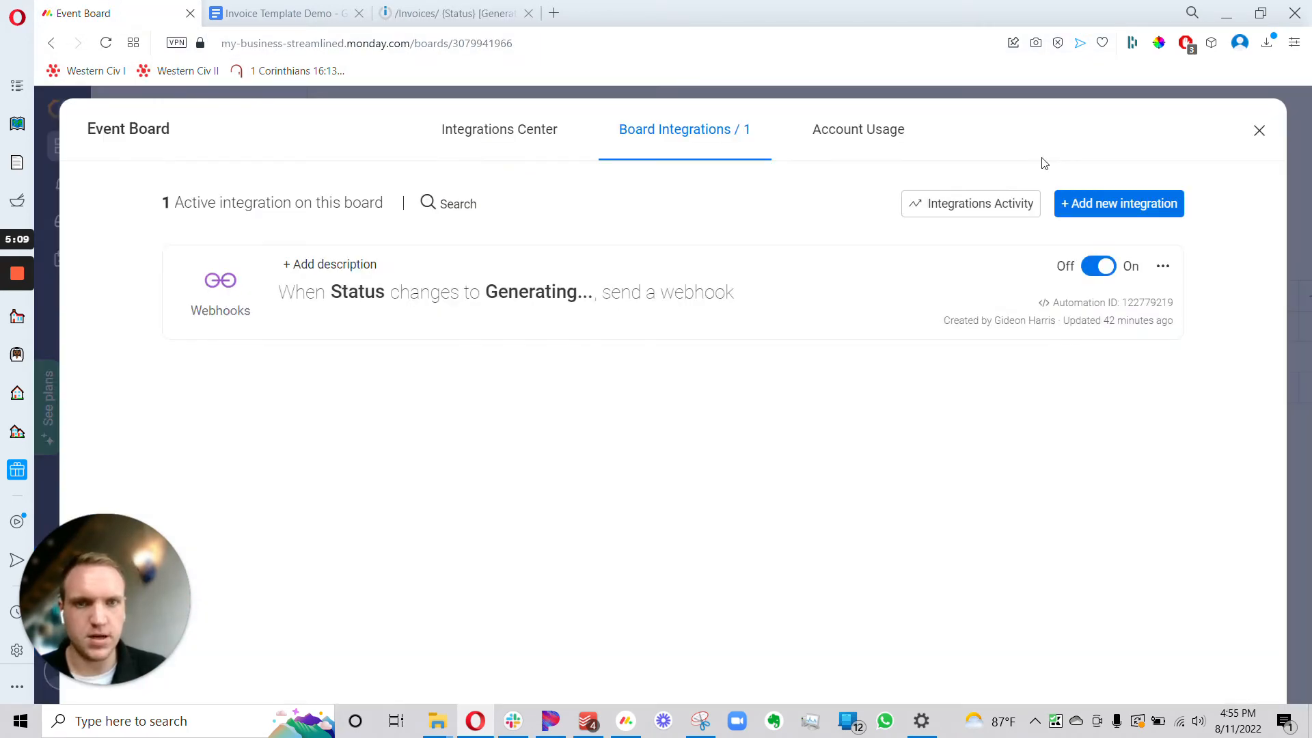
pyautogui.click(494, 135)
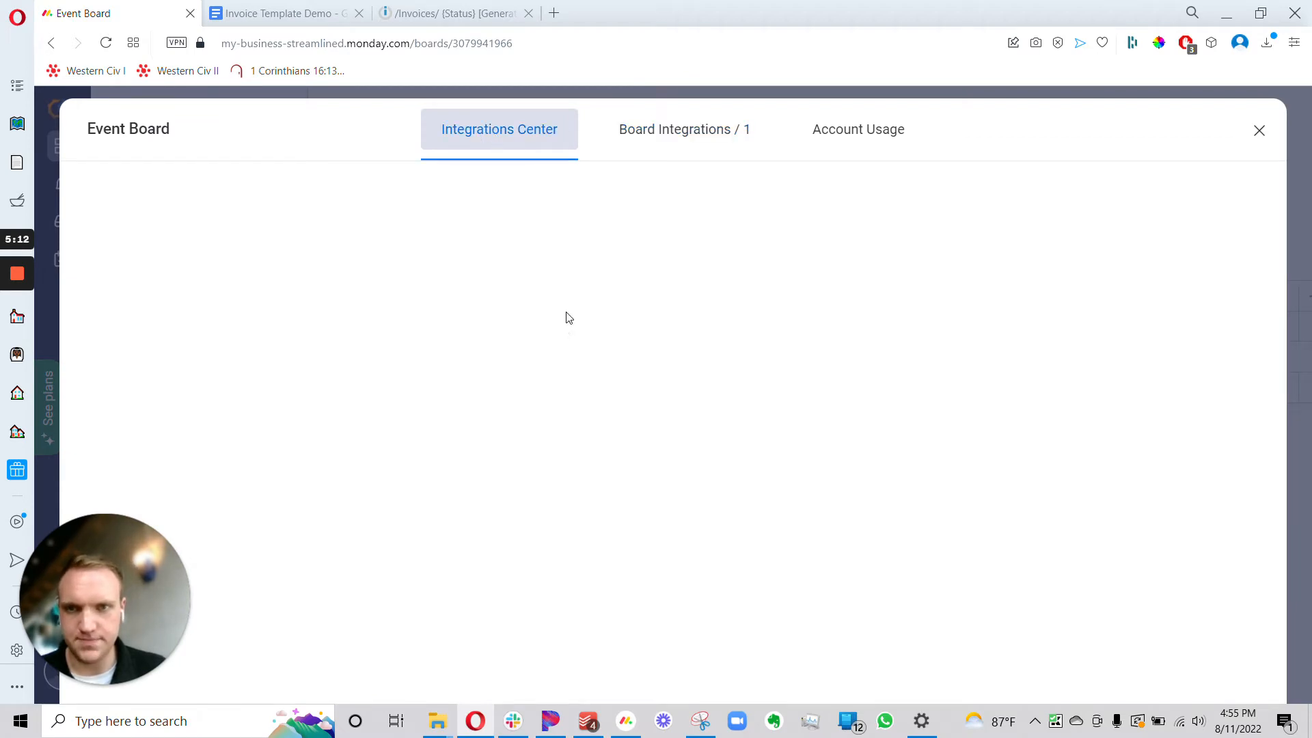
pyautogui.scroll(-5, 741, 539)
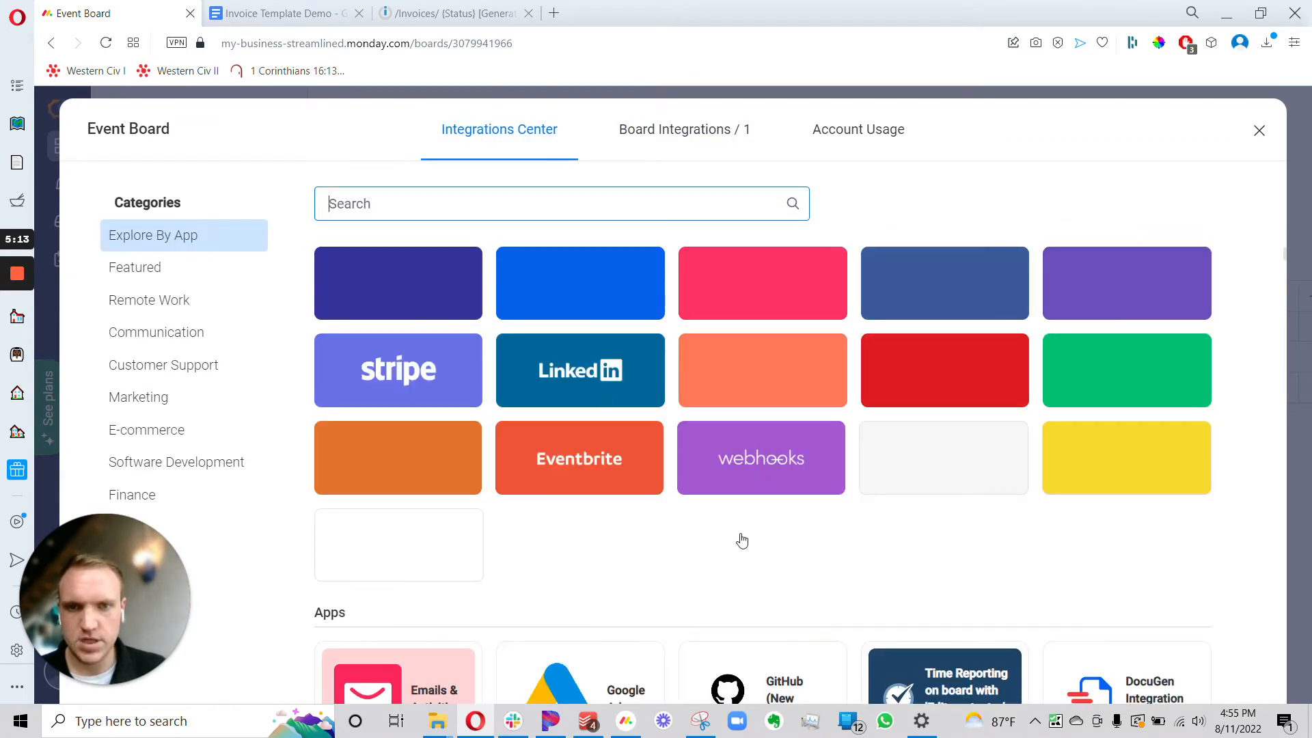
pyautogui.click(758, 462)
pyautogui.scroll(-4, 472, 363)
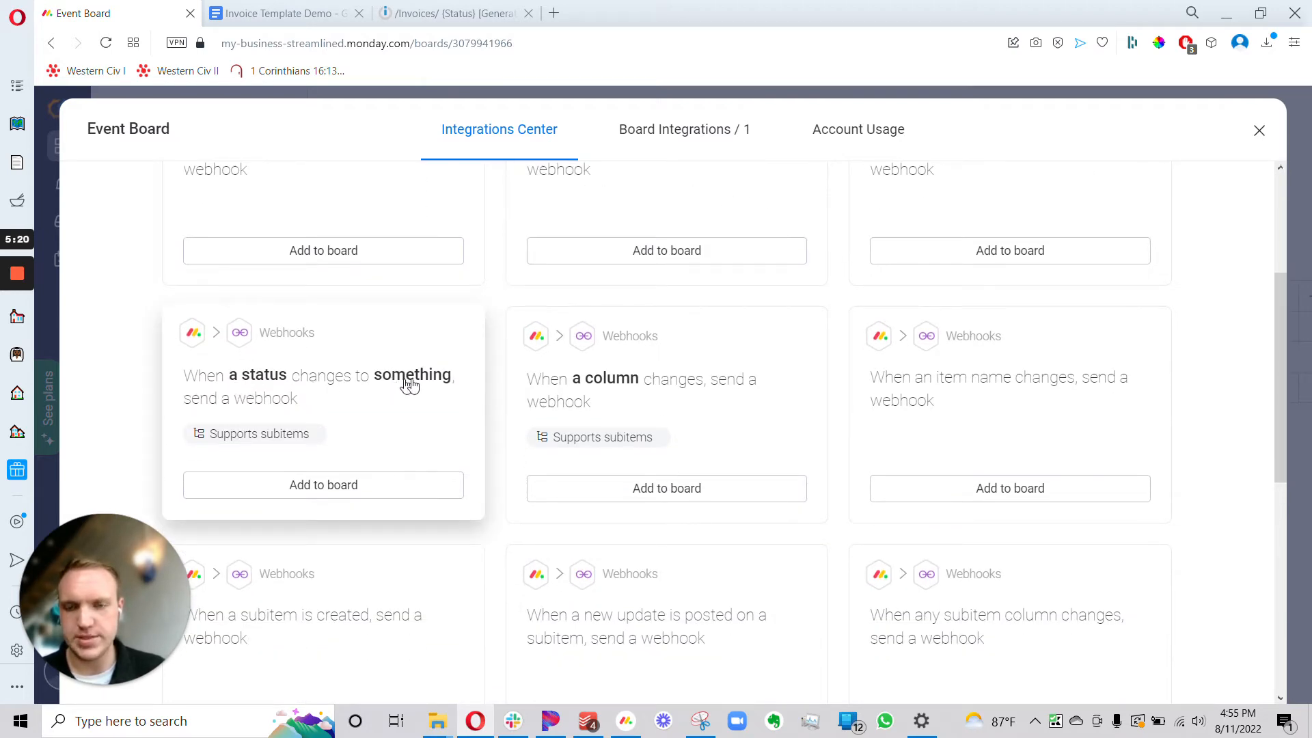
pyautogui.click(346, 494)
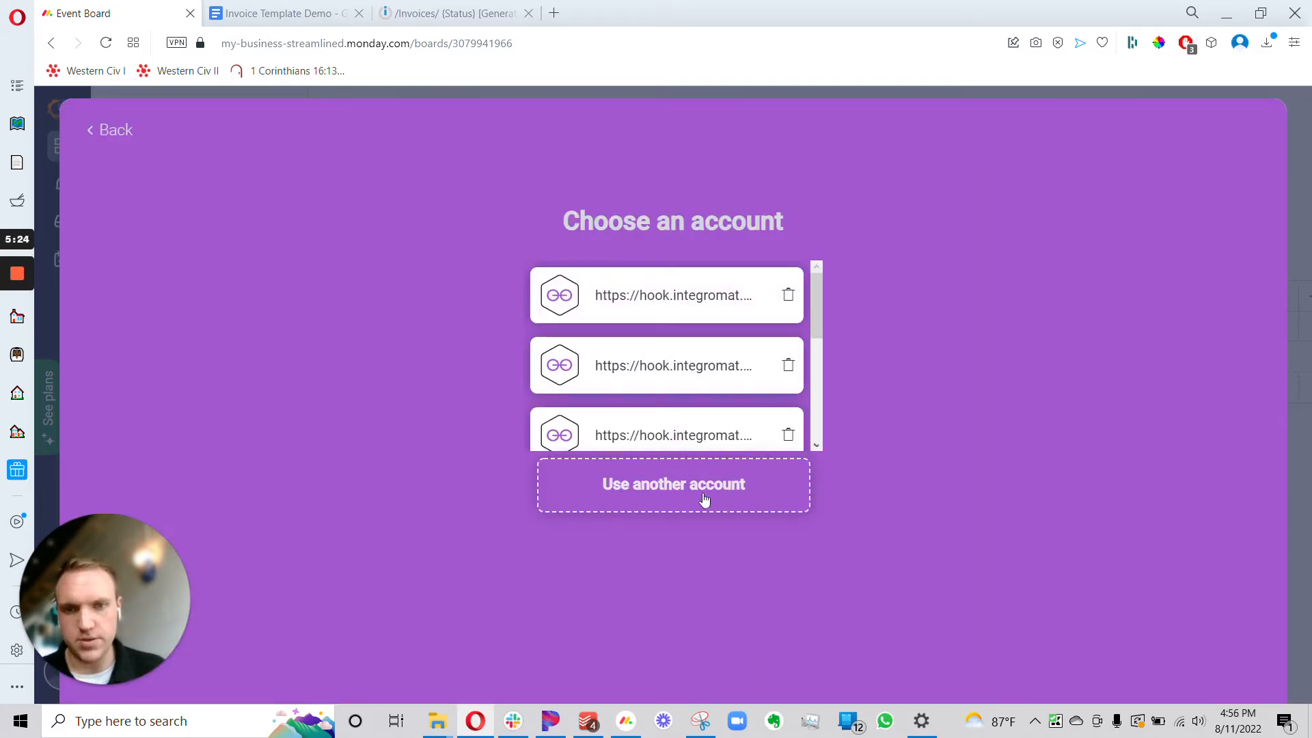
# - Connect the recipe through another account using the copied Integromat webhook URL
pyautogui.click(652, 494)
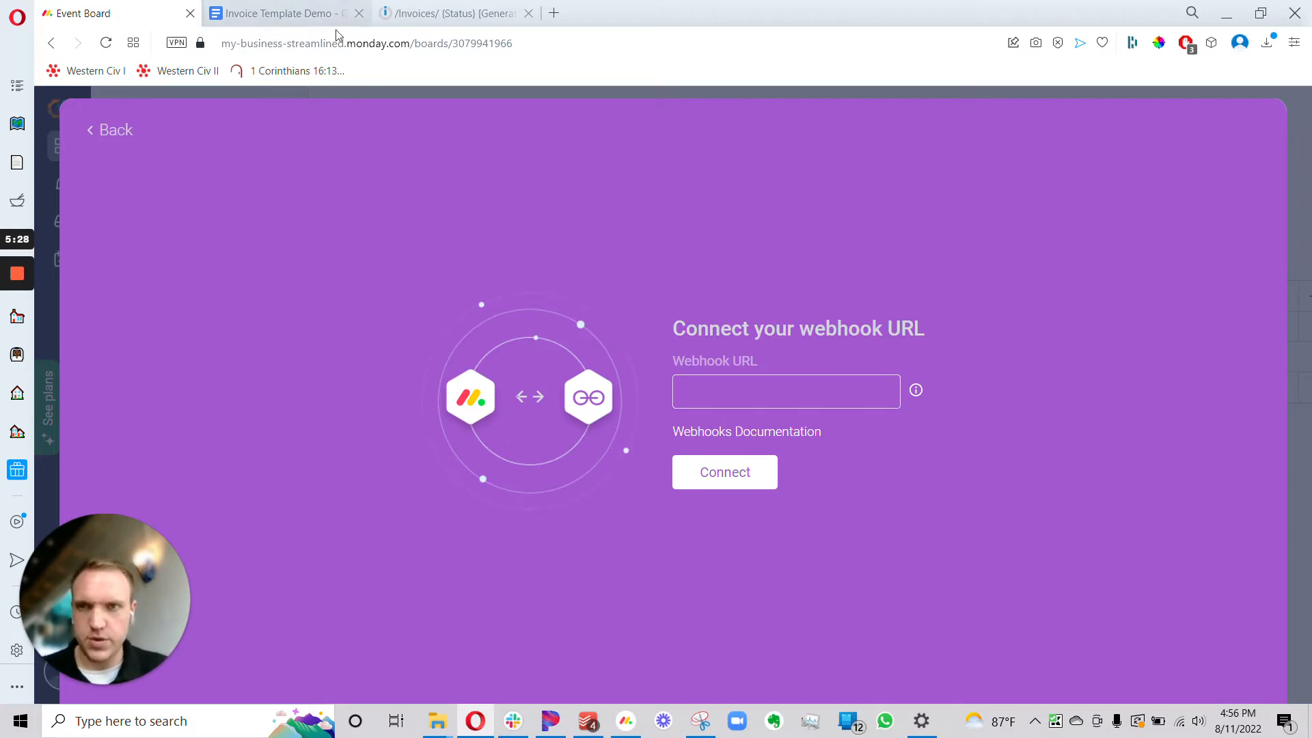
pyautogui.click(438, 13)
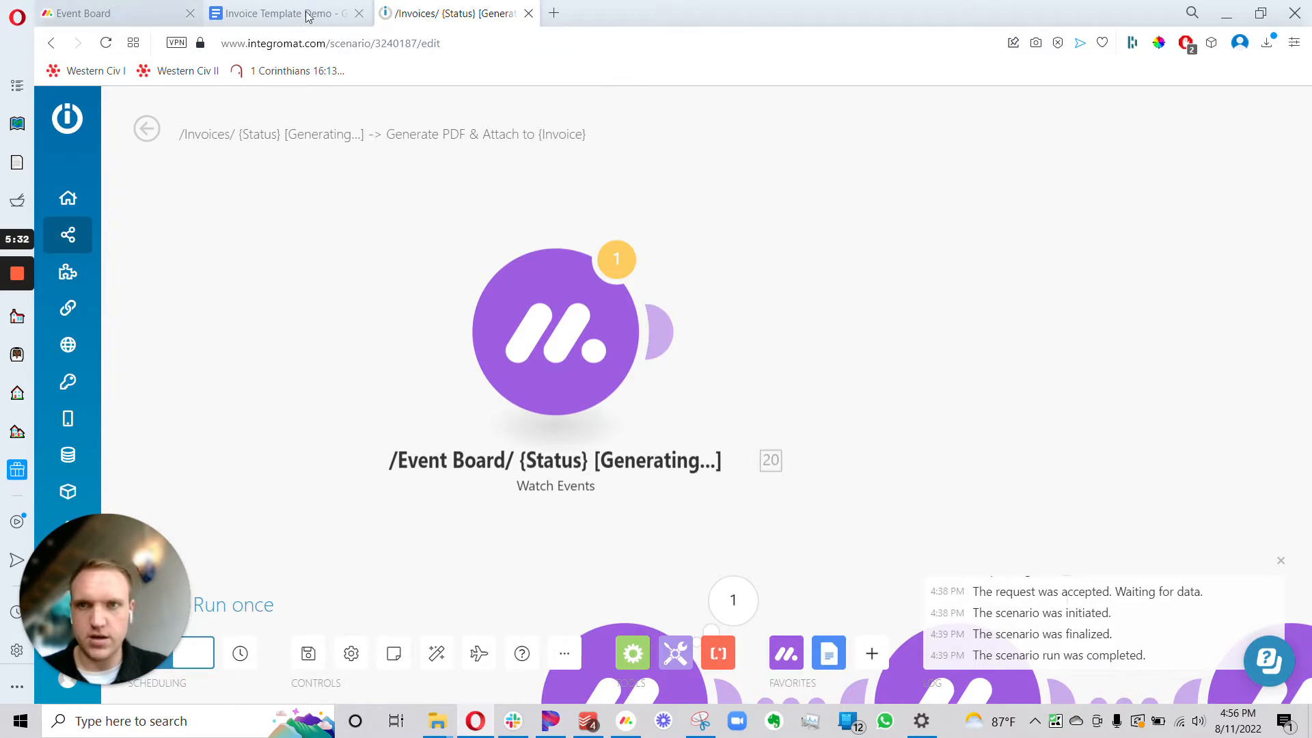
pyautogui.click(157, 8)
pyautogui.hotkey('ctrl', 'v')
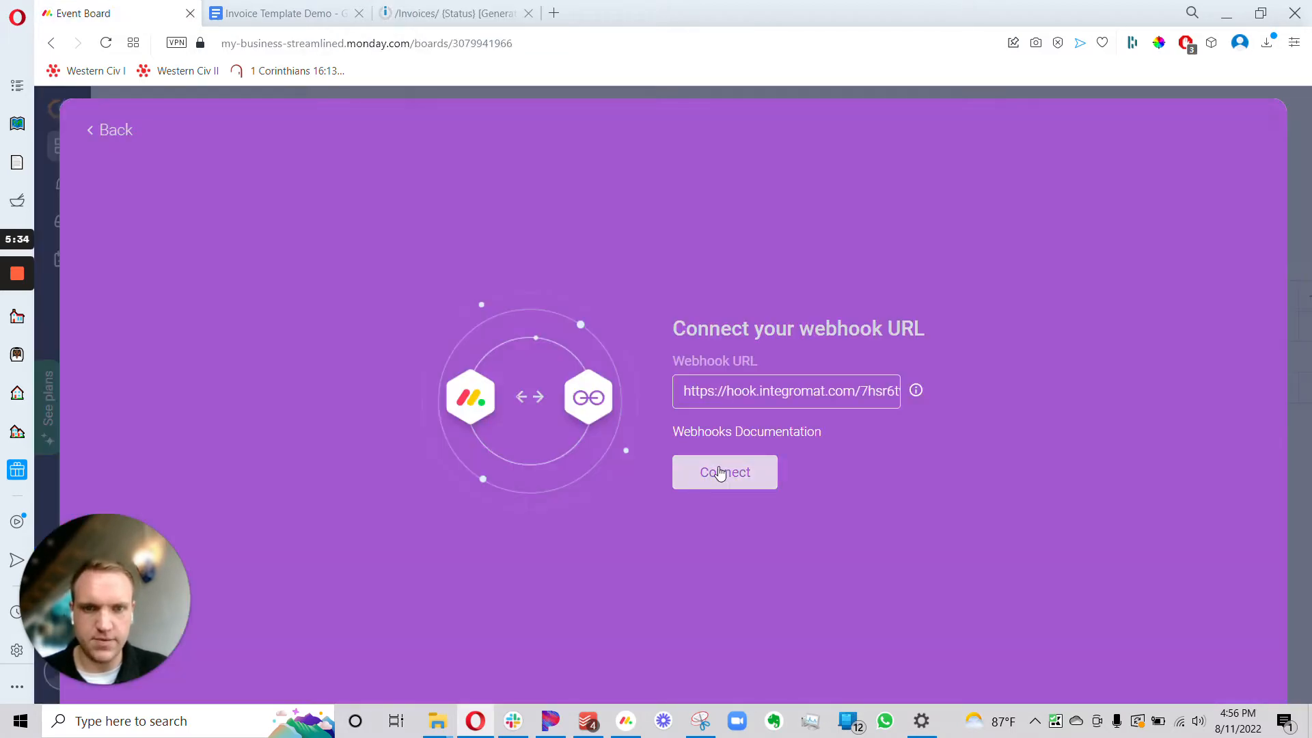
pyautogui.click(720, 473)
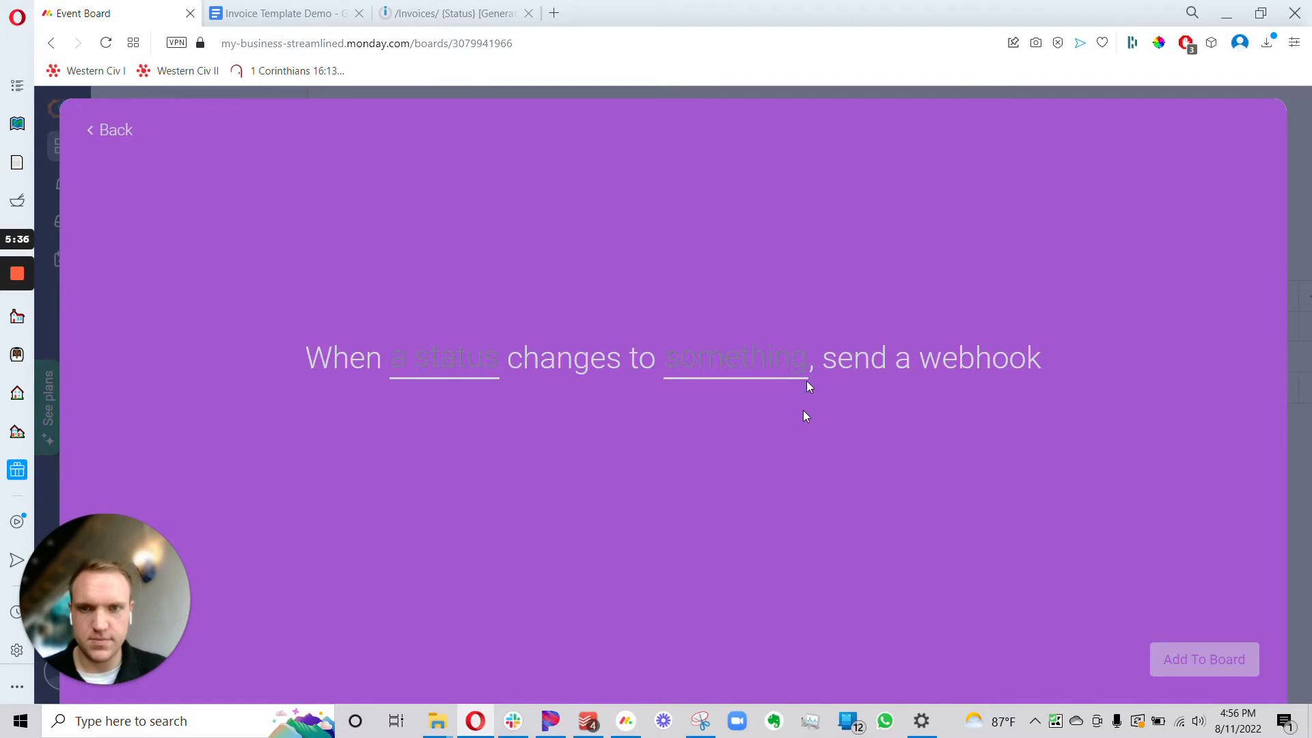
# - Set the recipe to send a webhook when Status changes to "Generating..." and add it to the board
pyautogui.click(406, 365)
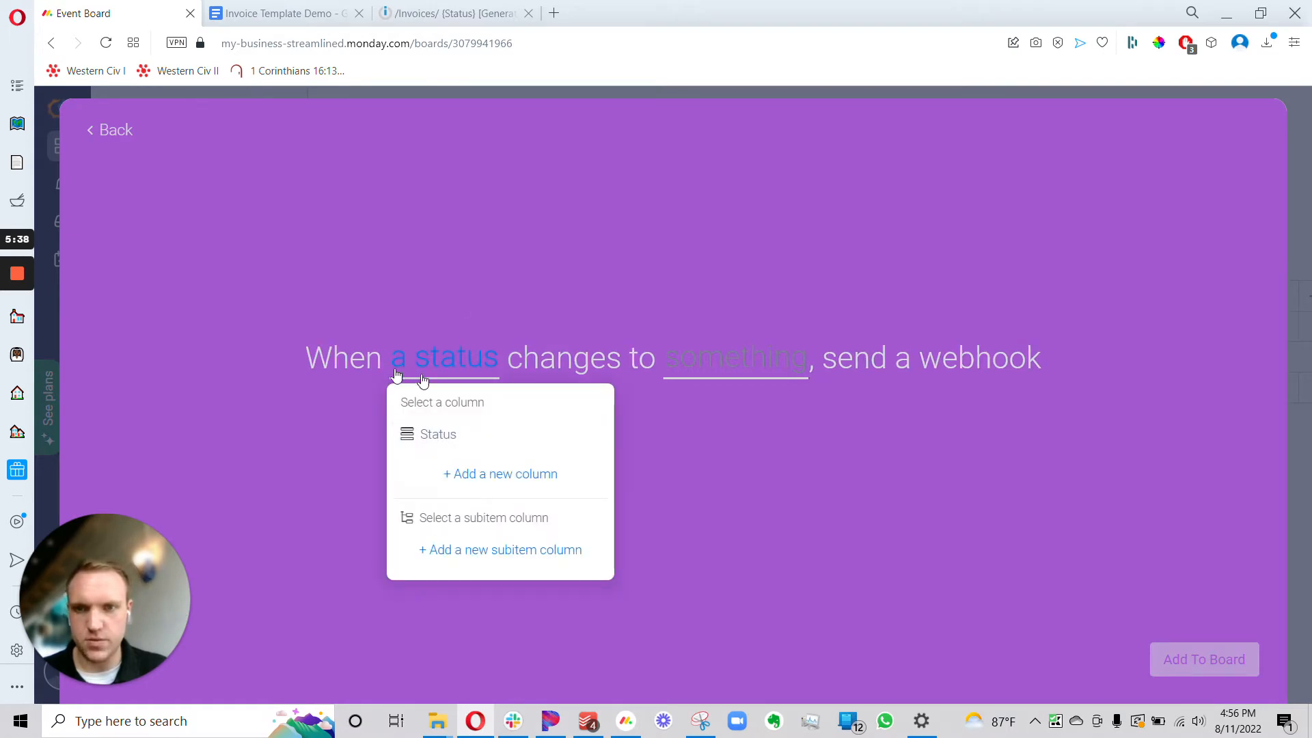
pyautogui.click(439, 436)
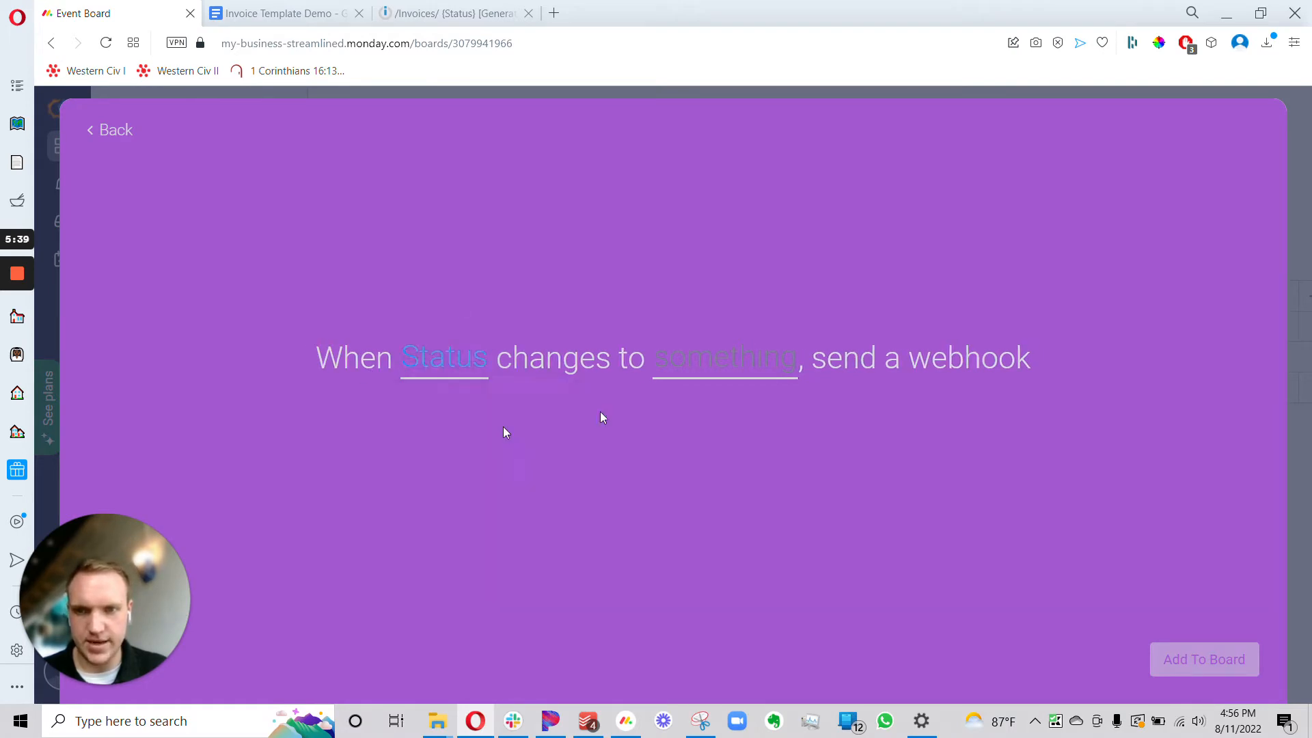
pyautogui.click(708, 376)
pyautogui.click(767, 471)
pyautogui.click(1219, 658)
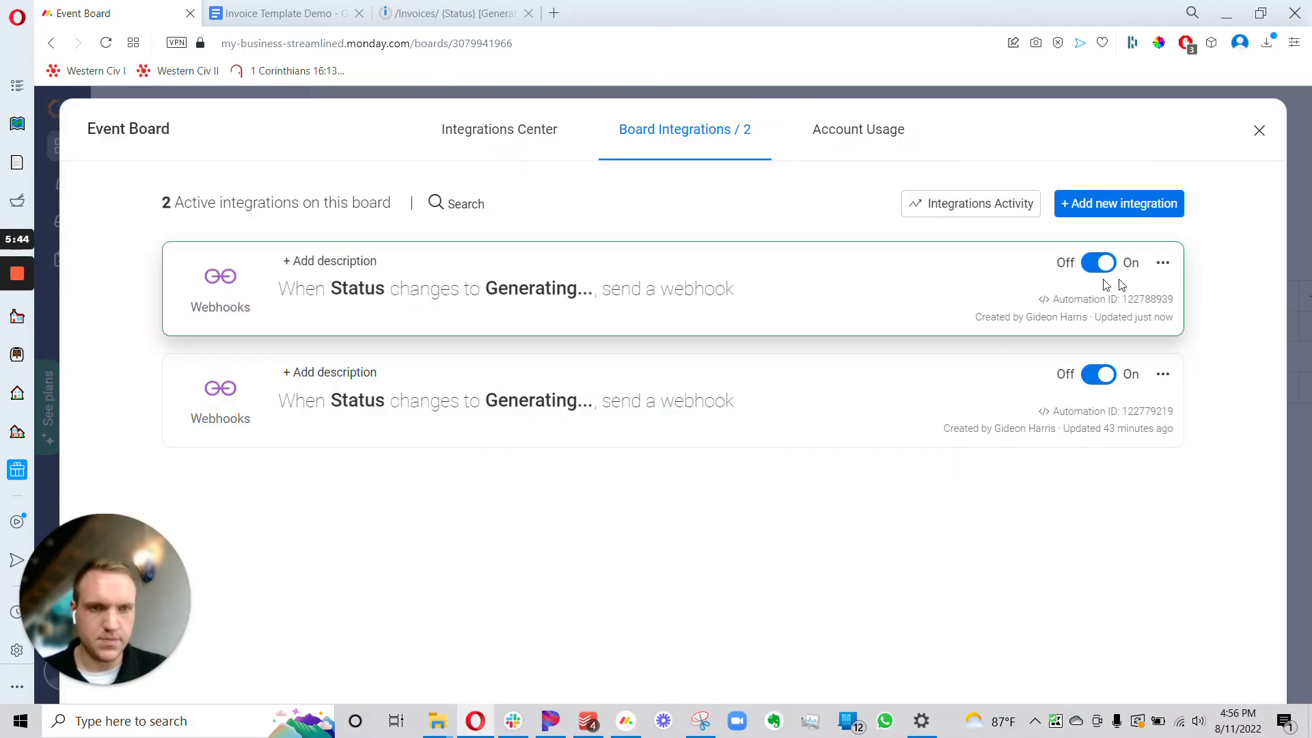
# - Turn off the newly added webhook integration and close the board integrations
pyautogui.click(1100, 268)
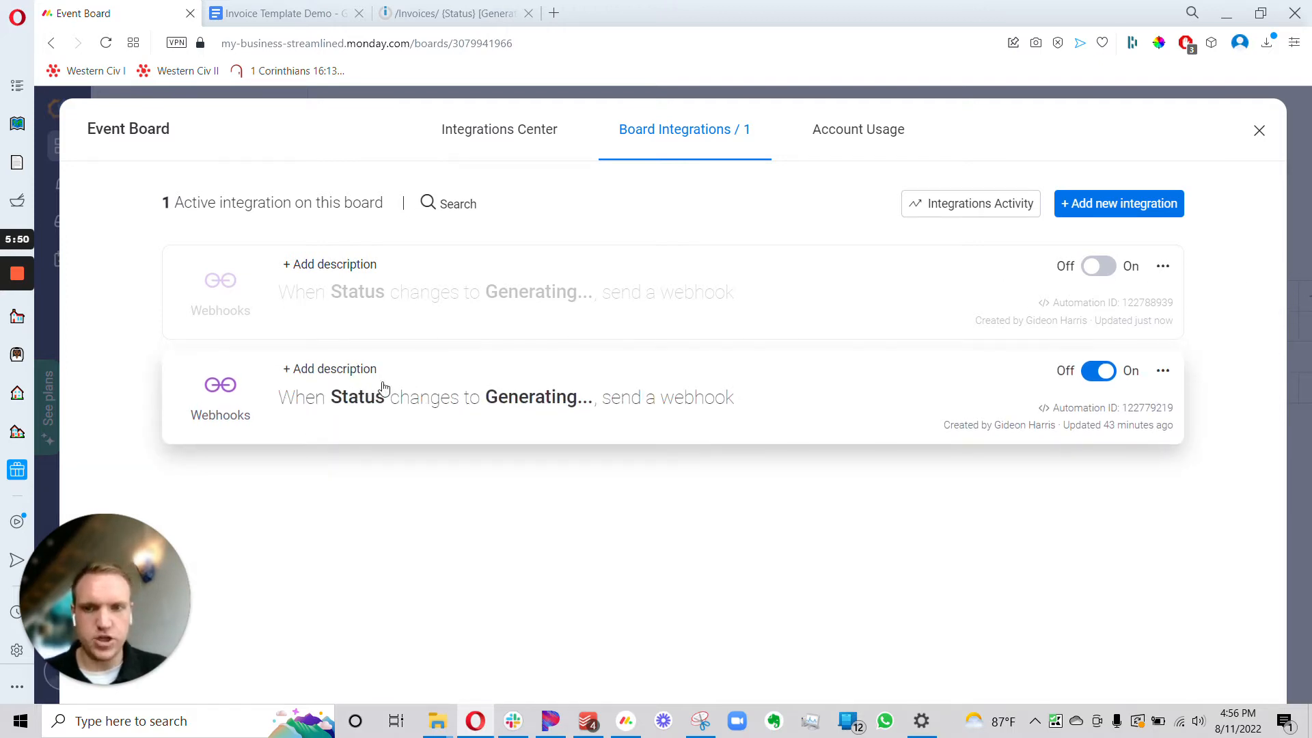
pyautogui.press('Escape')
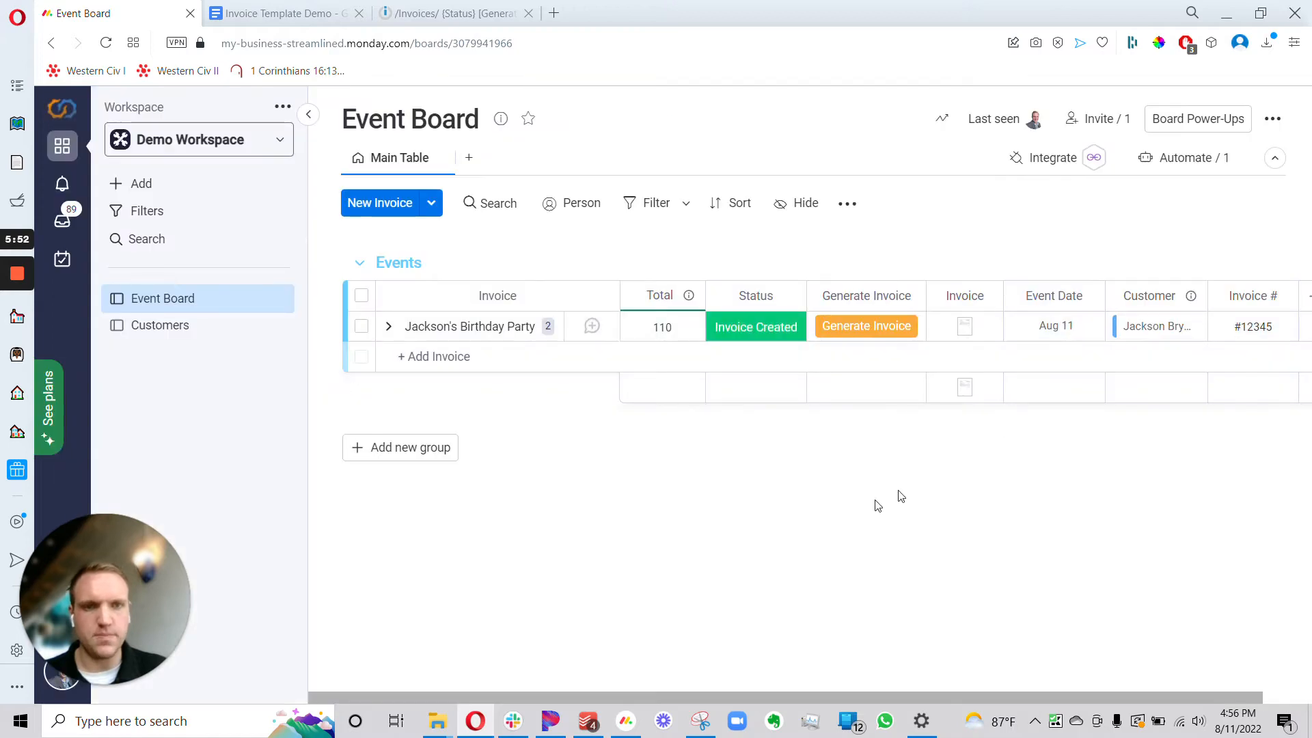
# - Review the Event Board's Generate Invoice automation and its webhook integrations, and return to the board
pyautogui.click(1176, 160)
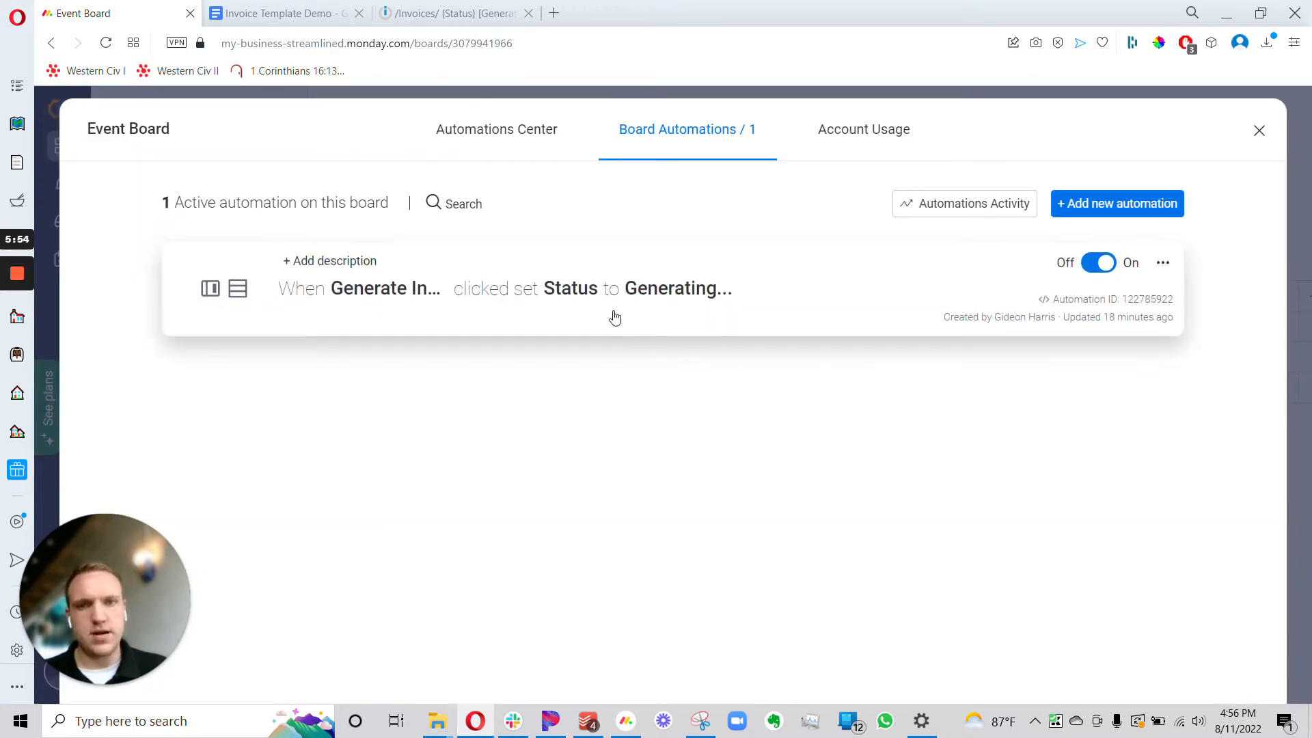
pyautogui.press('Escape')
pyautogui.click(1055, 155)
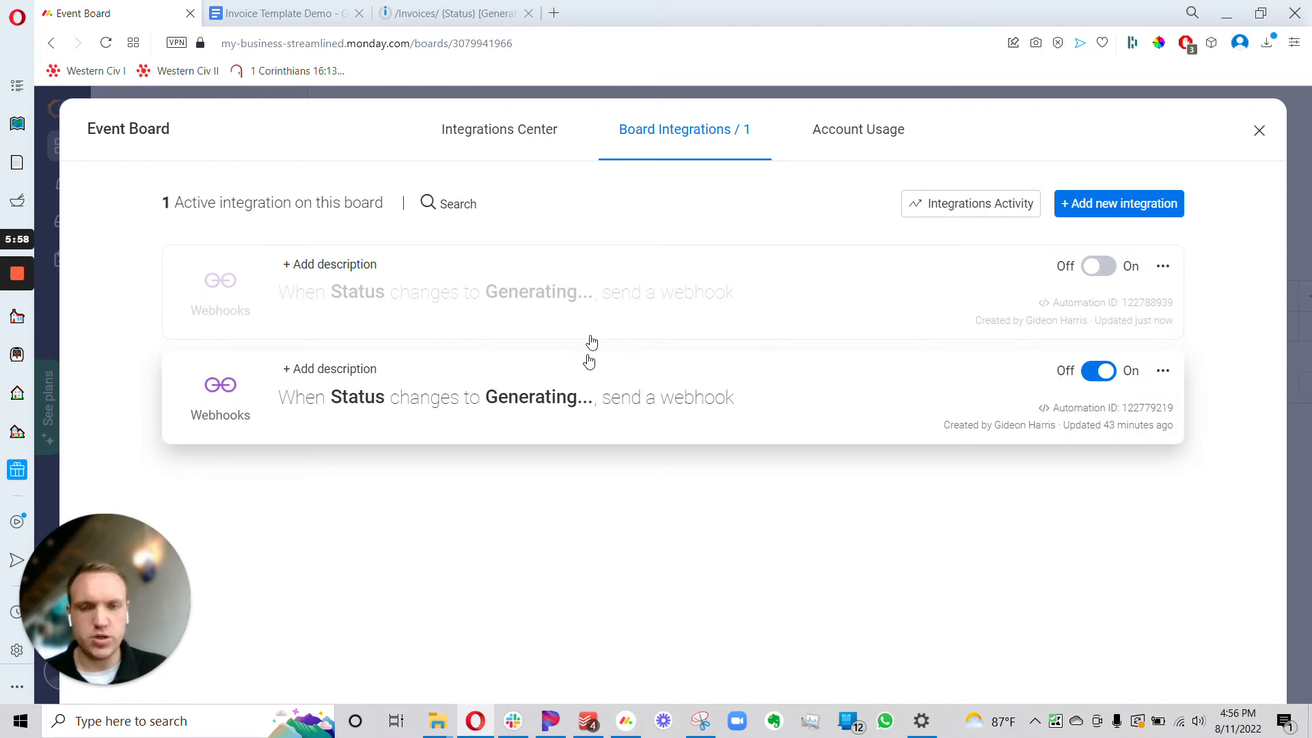
pyautogui.click(498, 136)
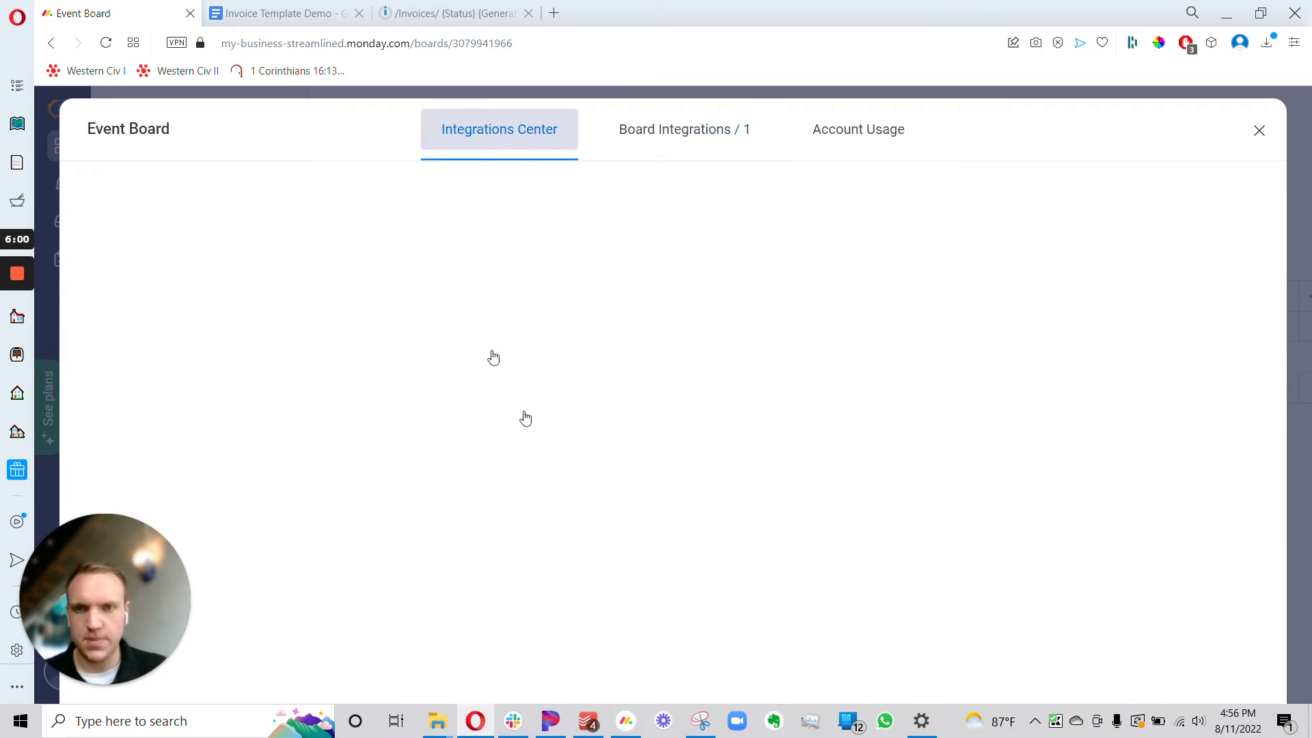
pyautogui.click(1260, 131)
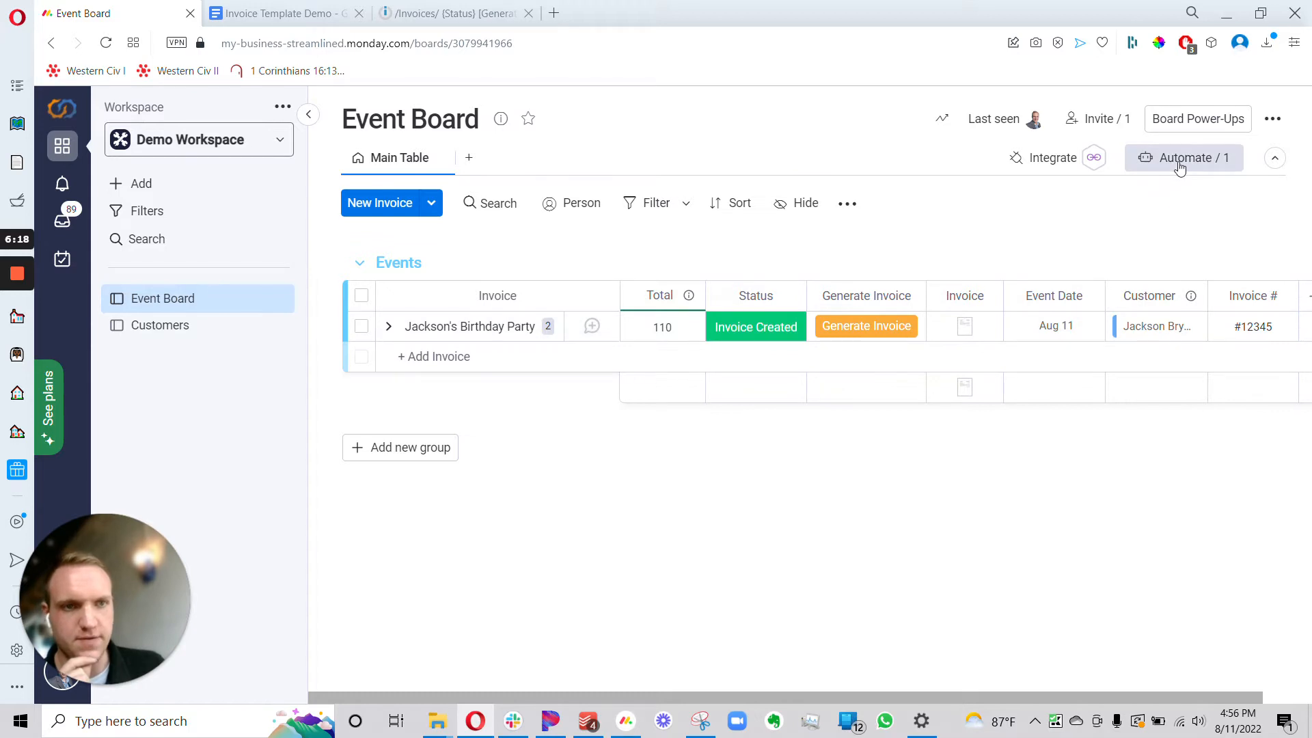
# - Check the Event Board's active Generate Invoice button automation again and close the board automations
pyautogui.click(1178, 161)
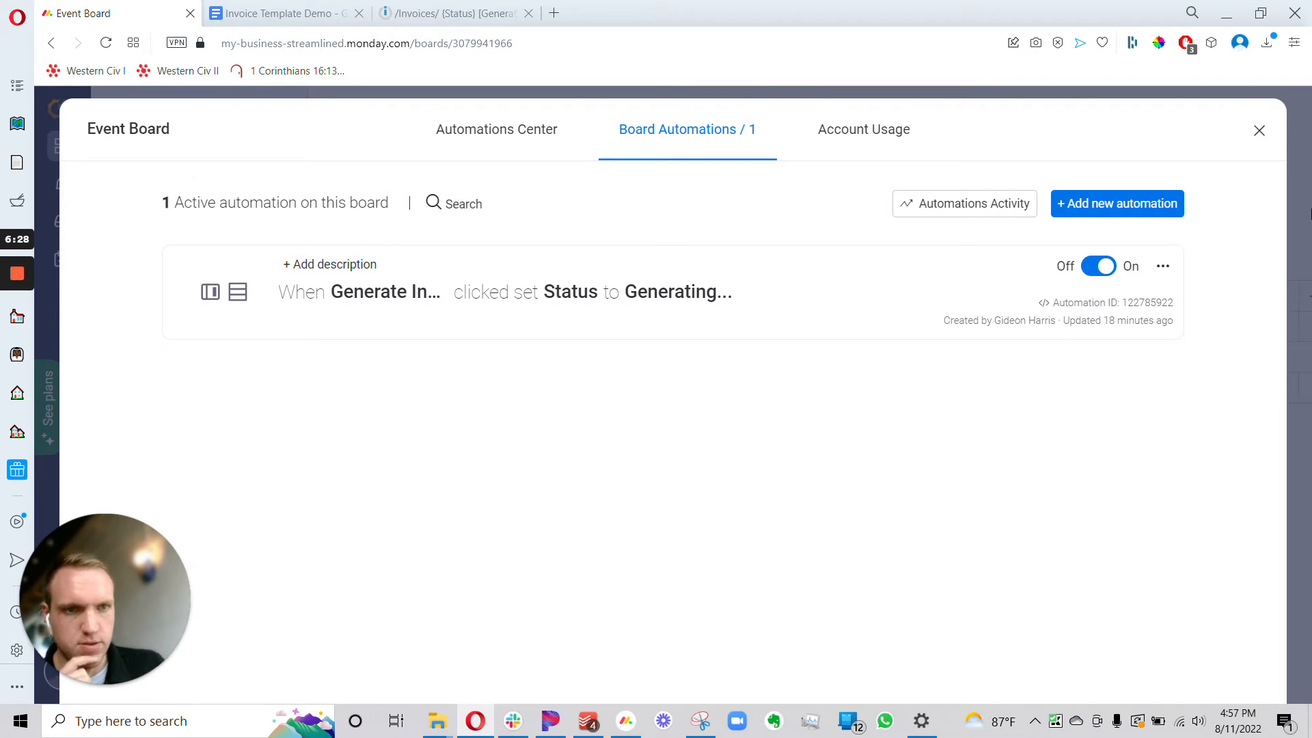
pyautogui.click(1309, 214)
pyautogui.moveTo(967, 334)
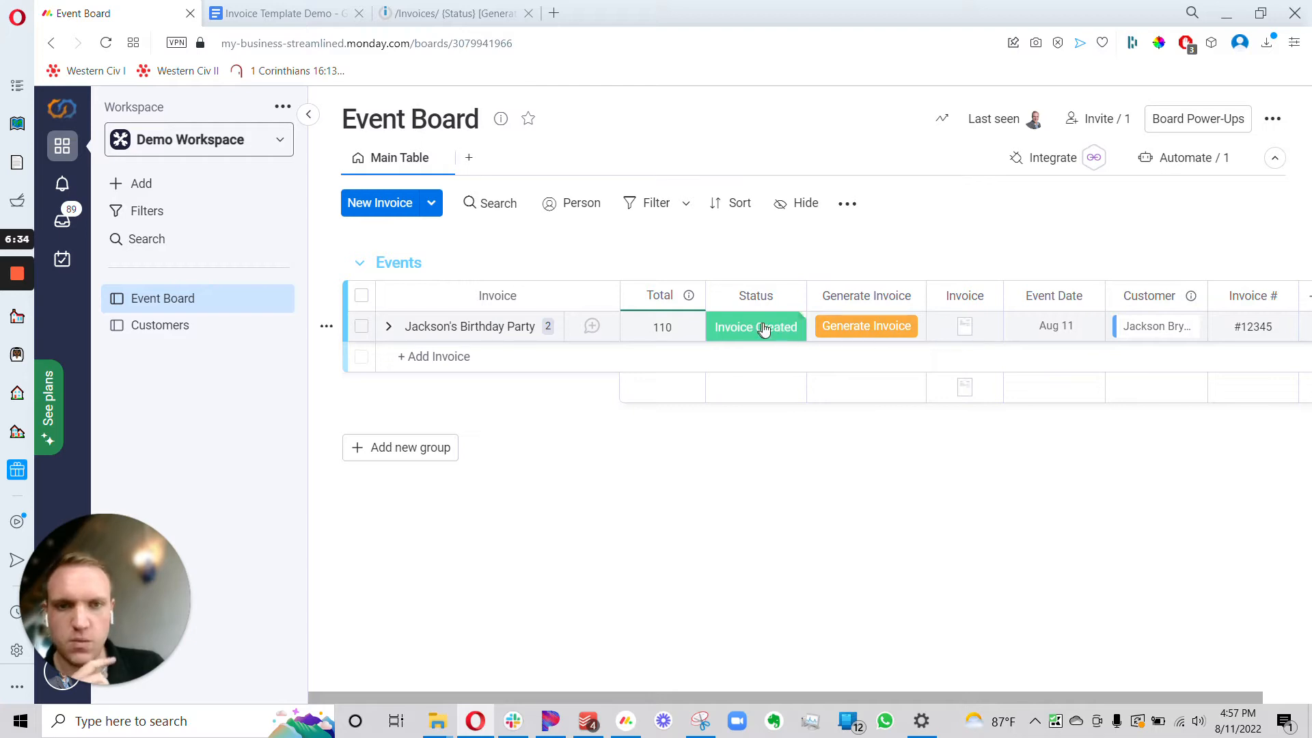
# - Draft a custom automation triggered by a button click, with a condition that a status is something
pyautogui.click(1175, 167)
pyautogui.click(1134, 205)
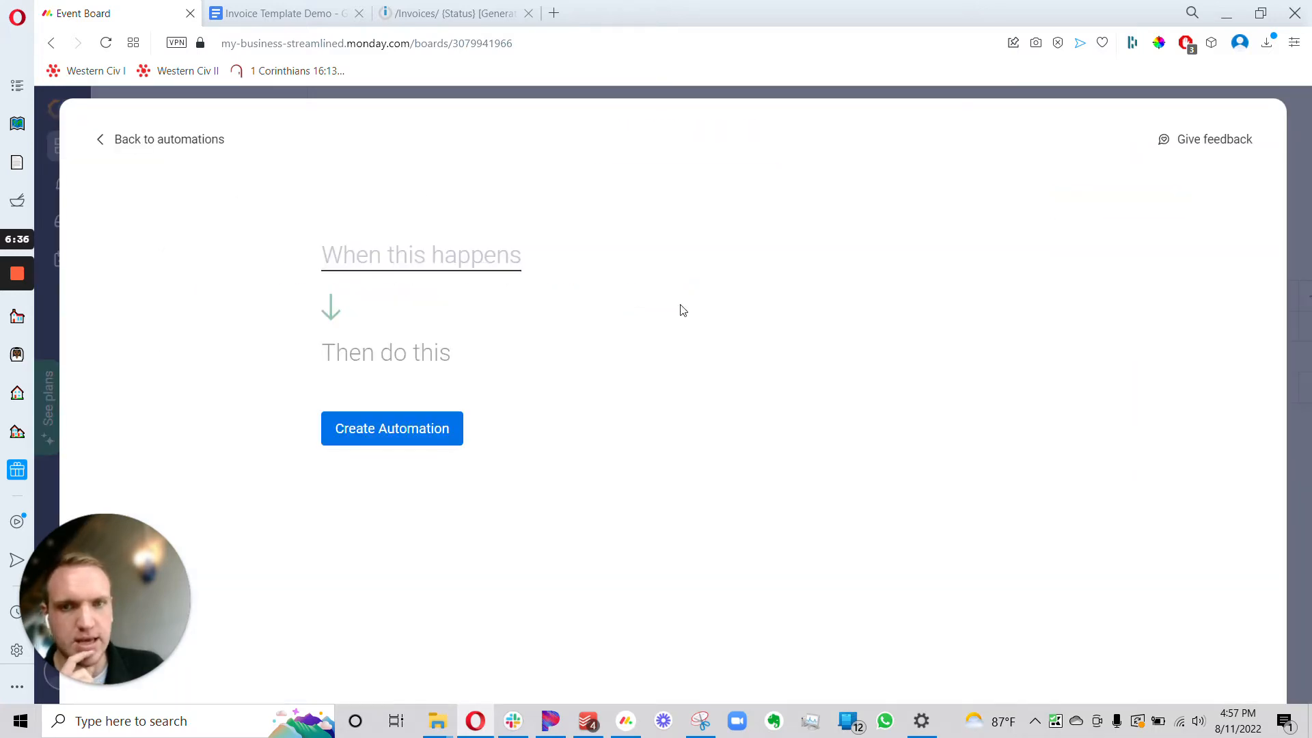
pyautogui.click(476, 258)
pyautogui.write('butt')
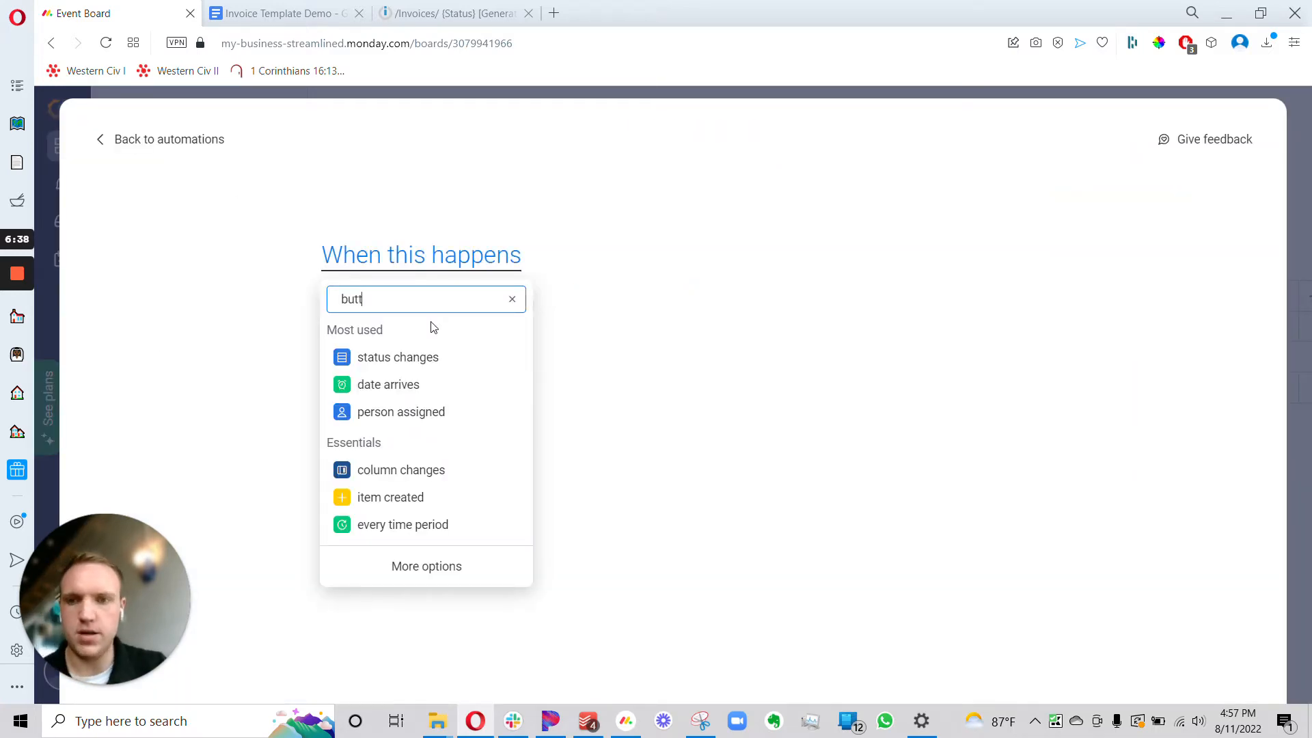
pyautogui.click(413, 349)
pyautogui.click(970, 256)
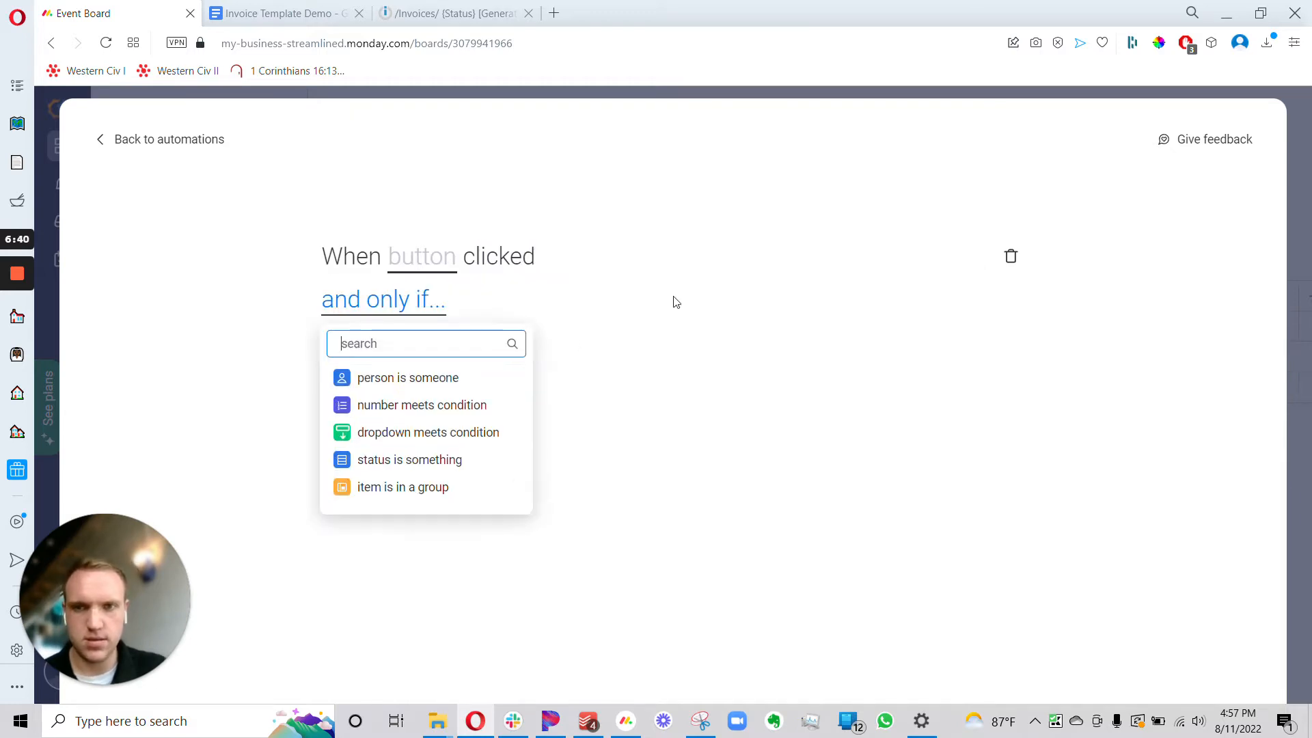
pyautogui.click(408, 460)
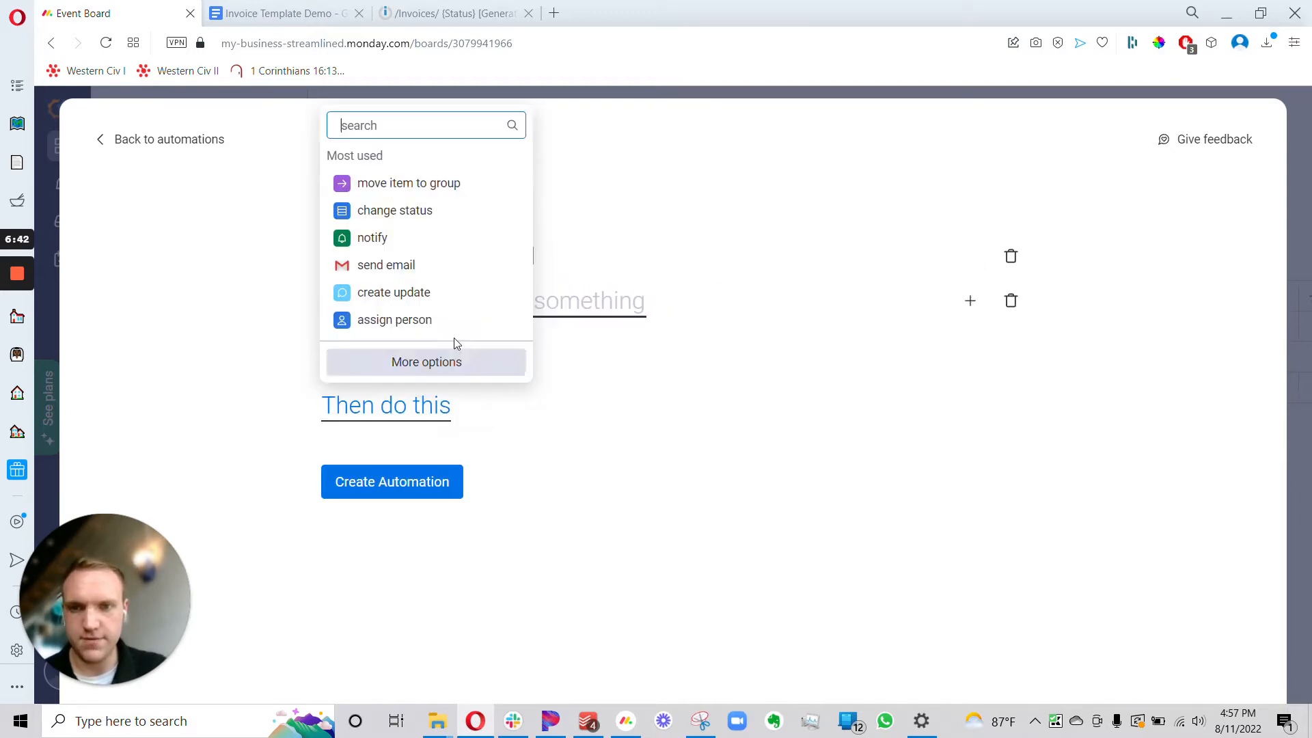
# - Set the draft automation's condition to Status is not Invoice Created, then discard the draft and return to the board
pyautogui.click(637, 268)
pyautogui.click(482, 307)
pyautogui.click(488, 369)
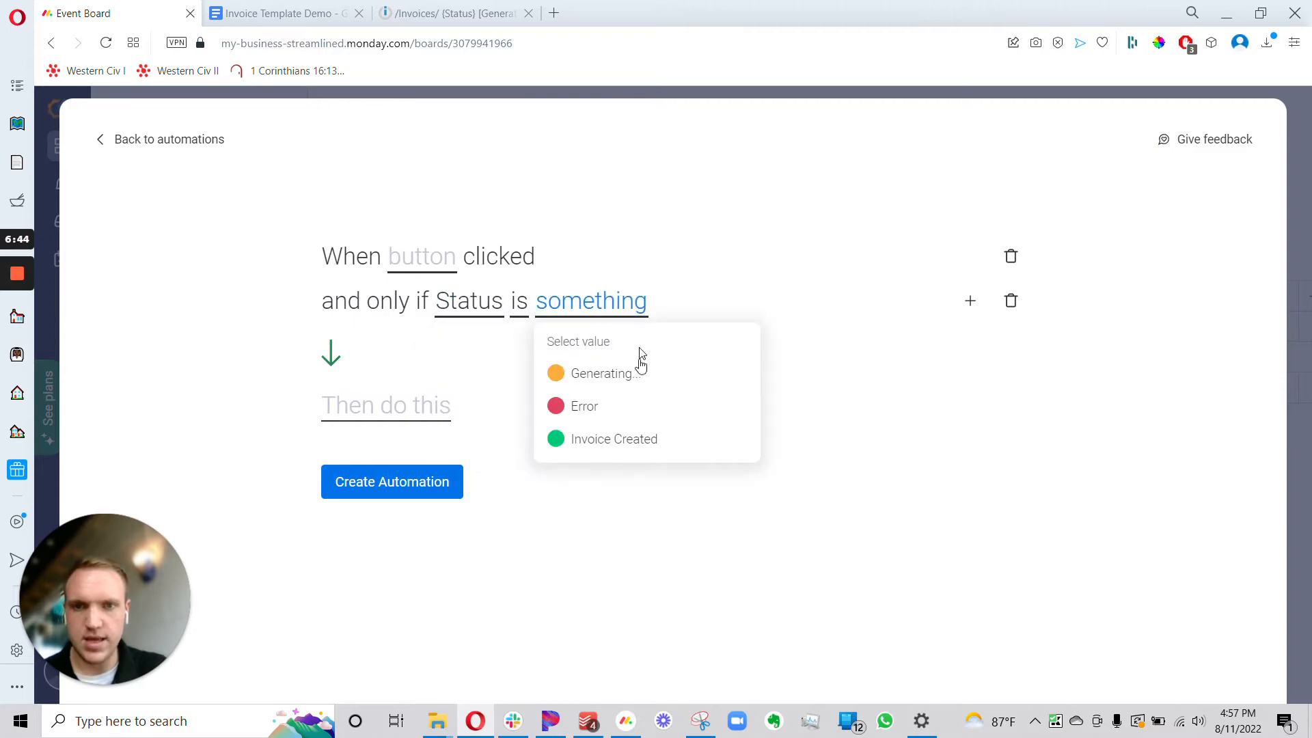
pyautogui.click(606, 443)
pyautogui.click(519, 300)
pyautogui.click(551, 378)
pyautogui.click(580, 311)
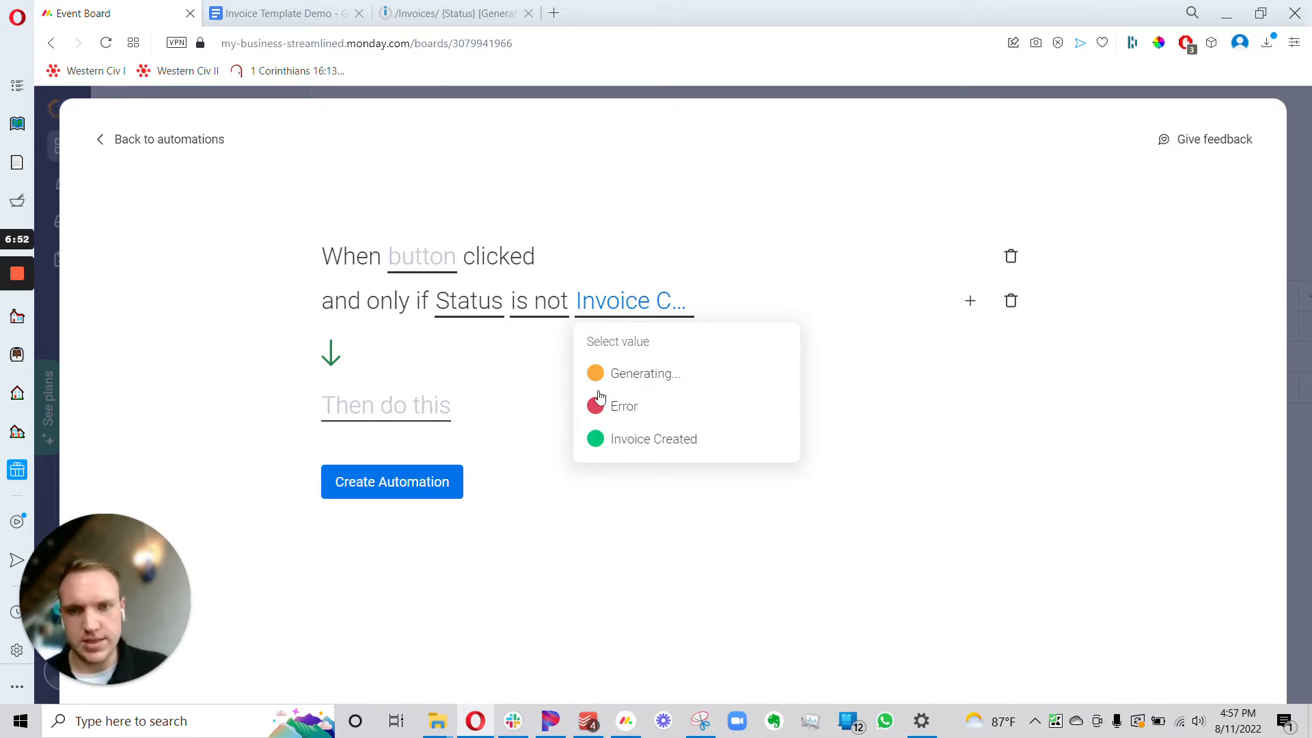
pyautogui.click(425, 262)
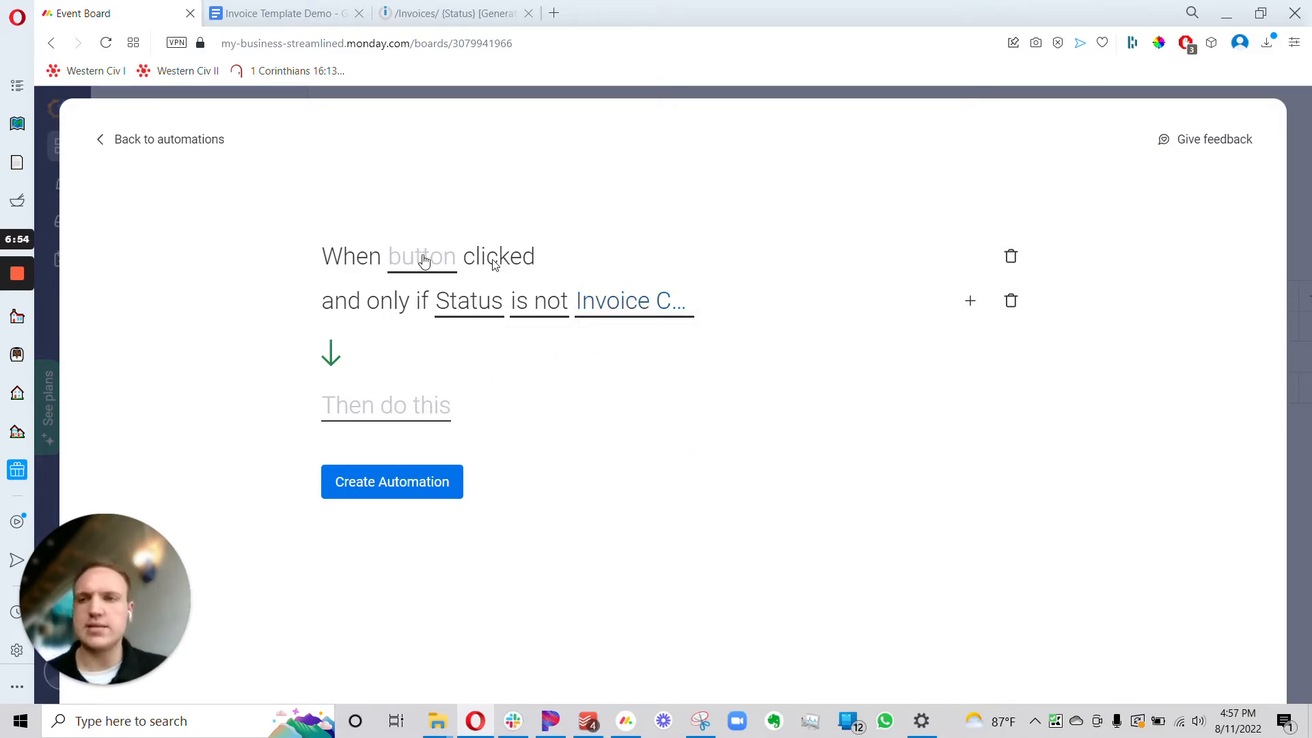
pyautogui.click(56, 188)
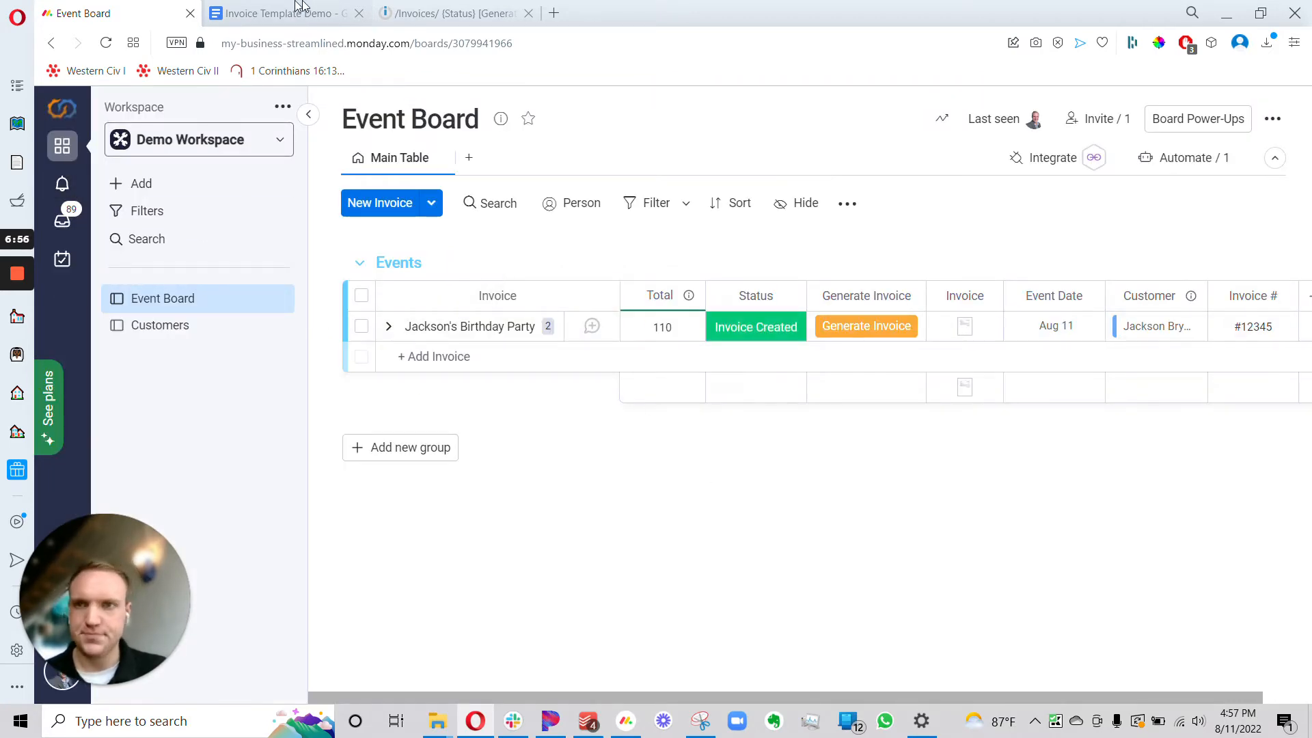
# - Look over the Integromat scenario, then show the birthday party invoice's Status options on the Event Board
pyautogui.click(448, 13)
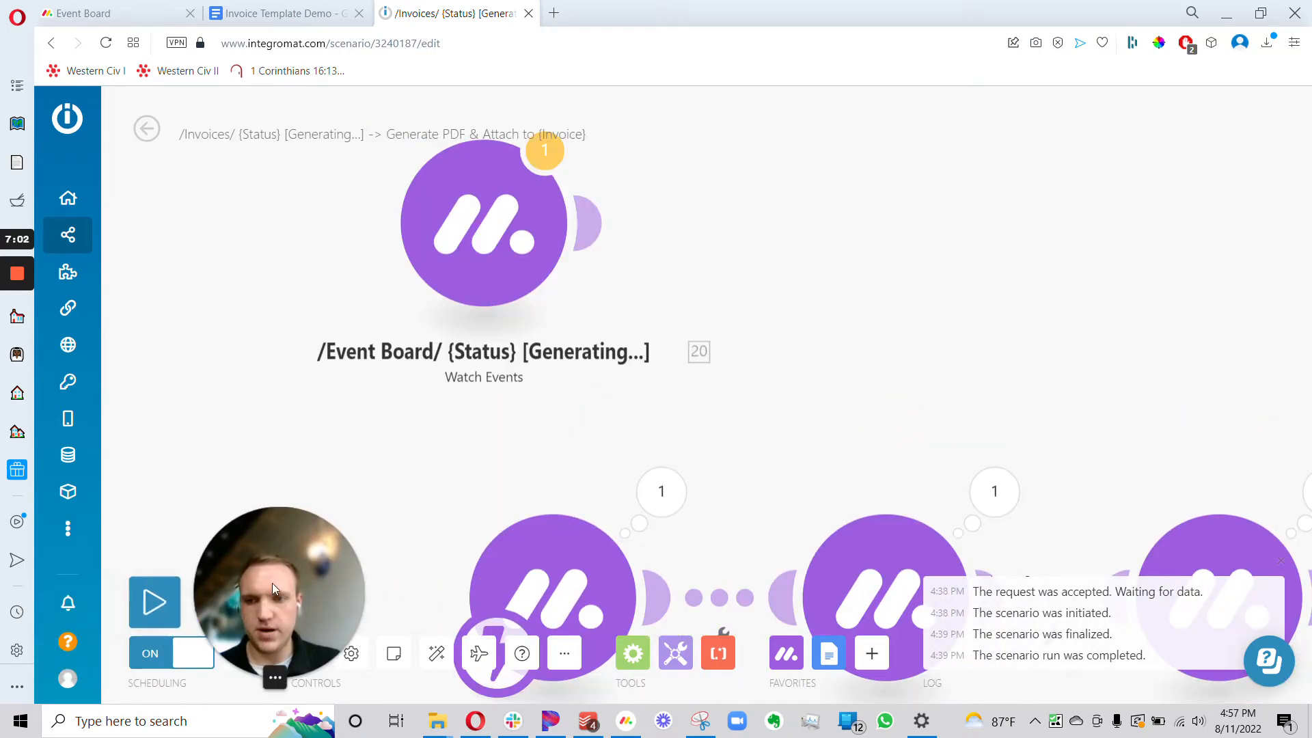
pyautogui.click(140, 15)
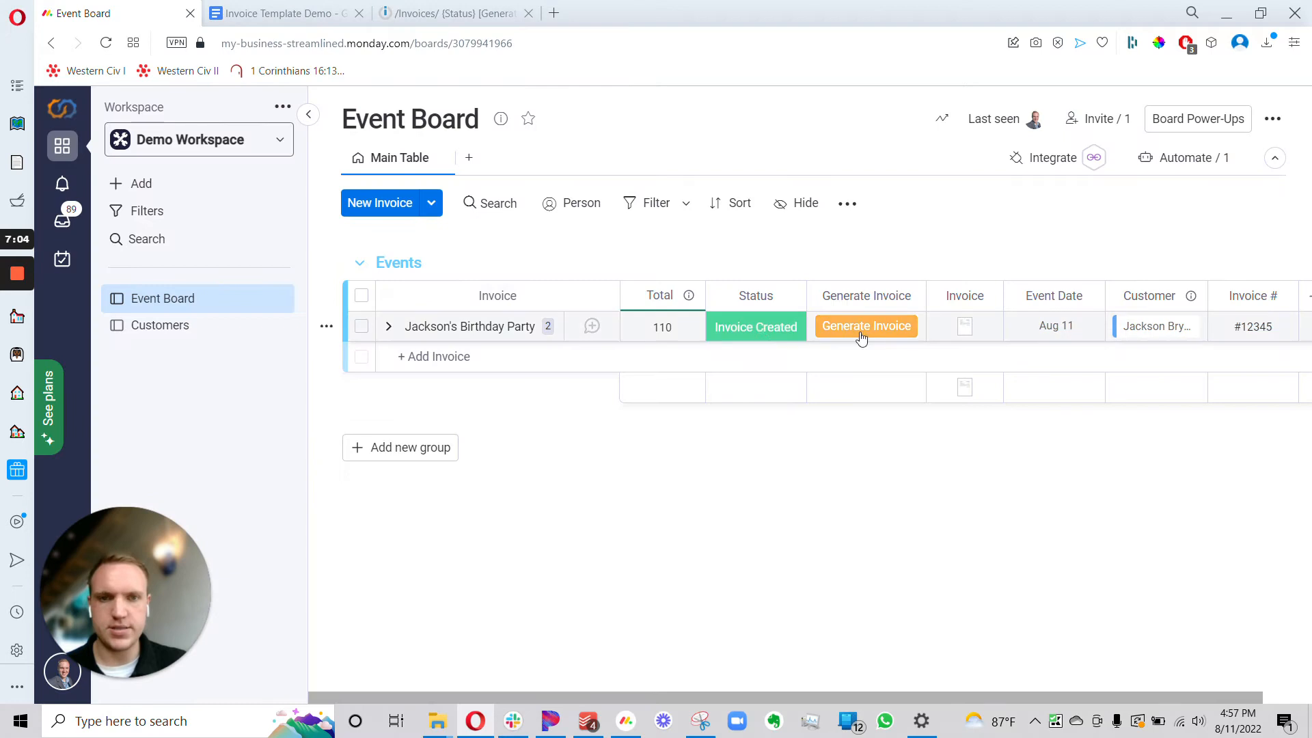
pyautogui.click(757, 327)
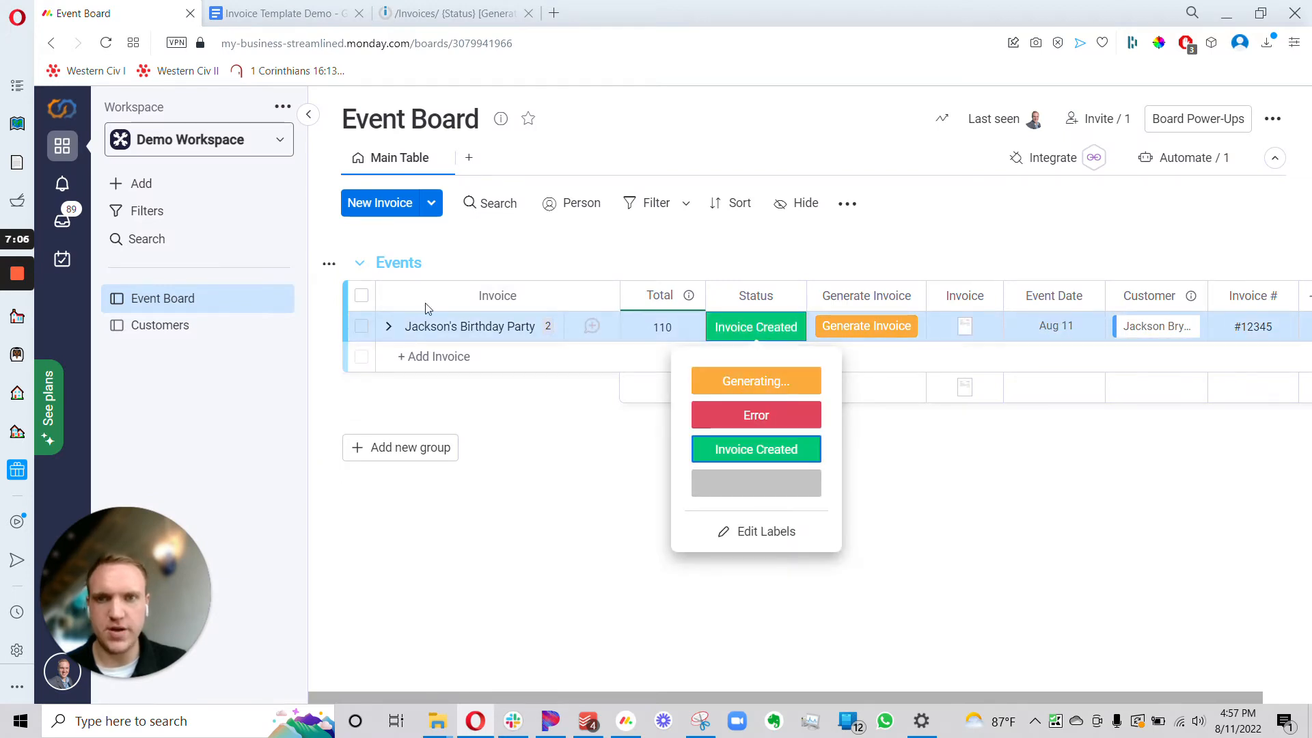
# - Inspect the event output of the "/Invoices/ {Status} [Generating...]" trigger in Integromat, close it and return to the Event Board
pyautogui.click(450, 13)
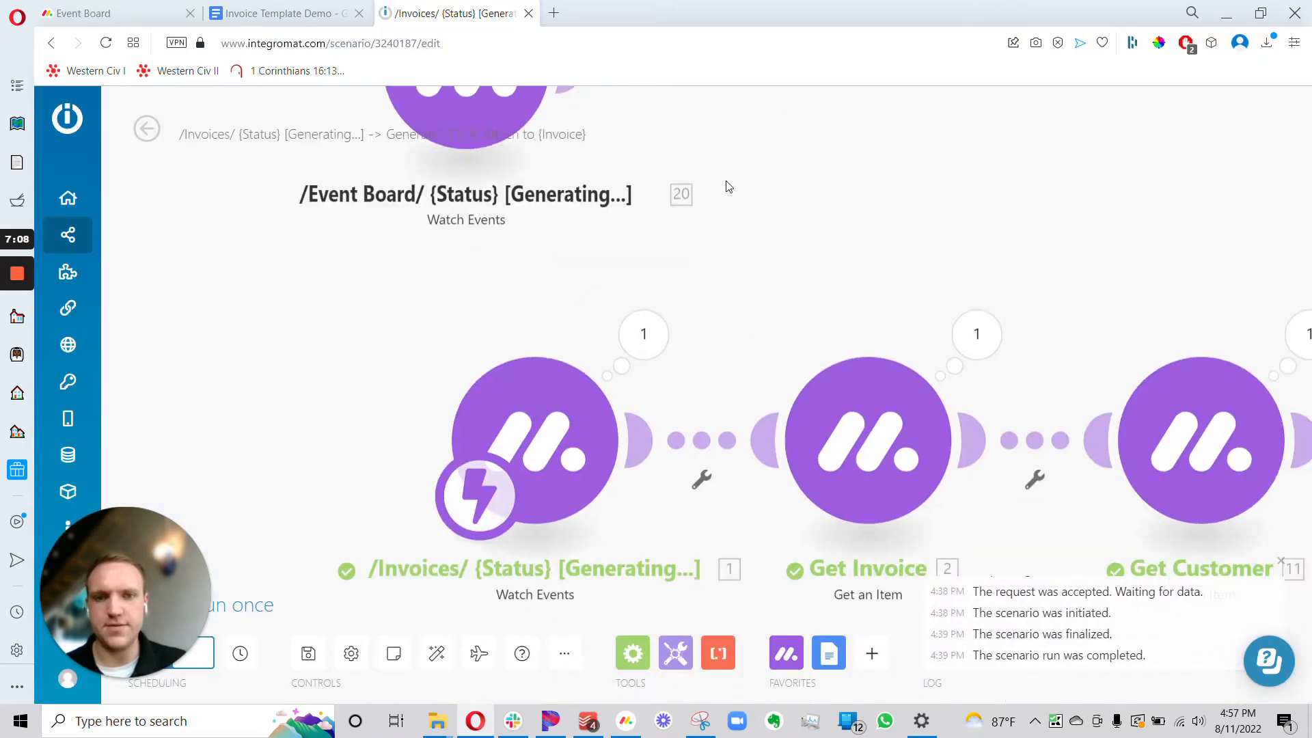
pyautogui.click(644, 334)
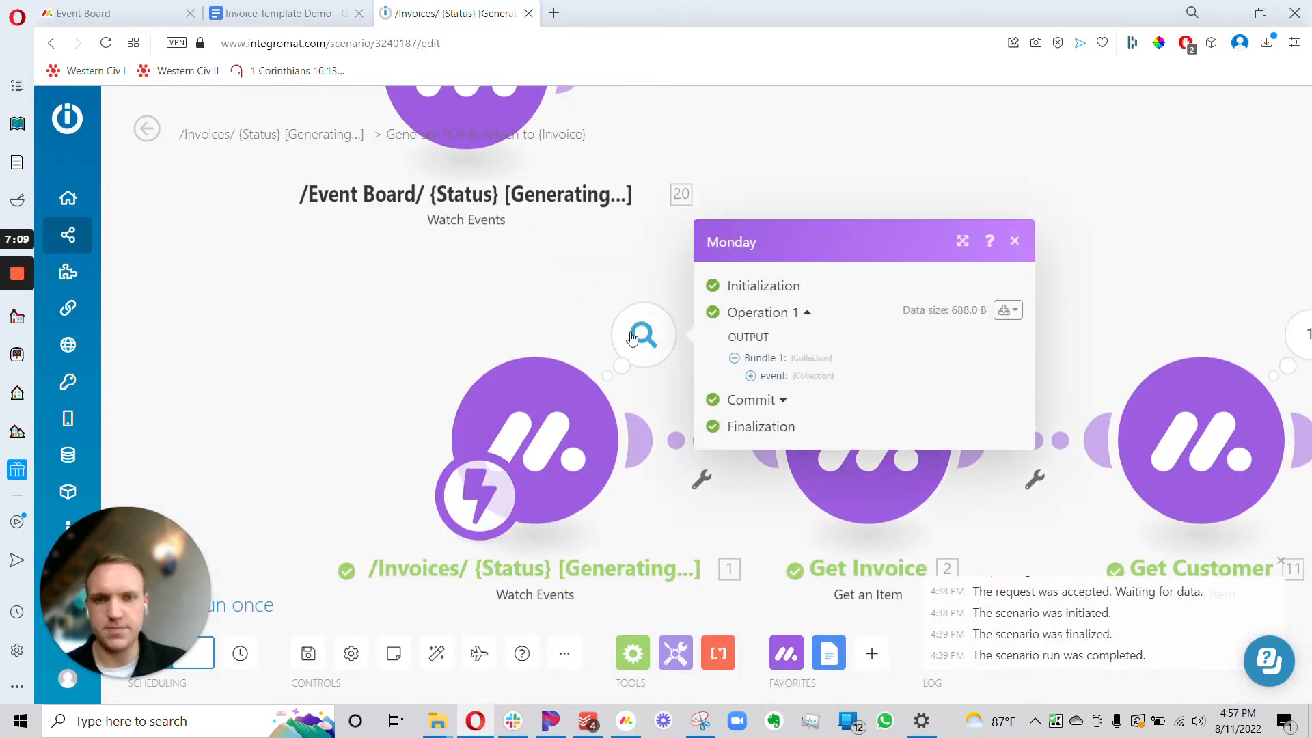
pyautogui.click(773, 376)
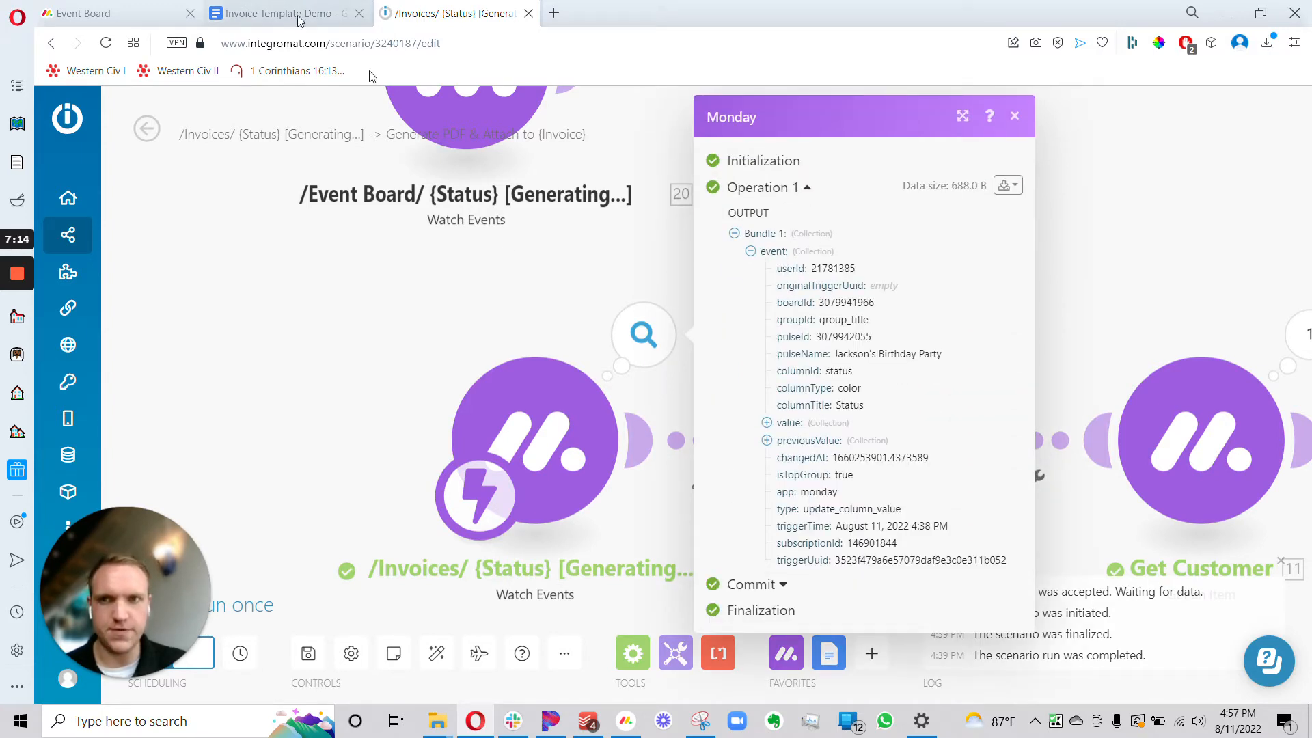
pyautogui.moveTo(336, 372); pyautogui.dragTo(318, 320)
pyautogui.click(317, 325)
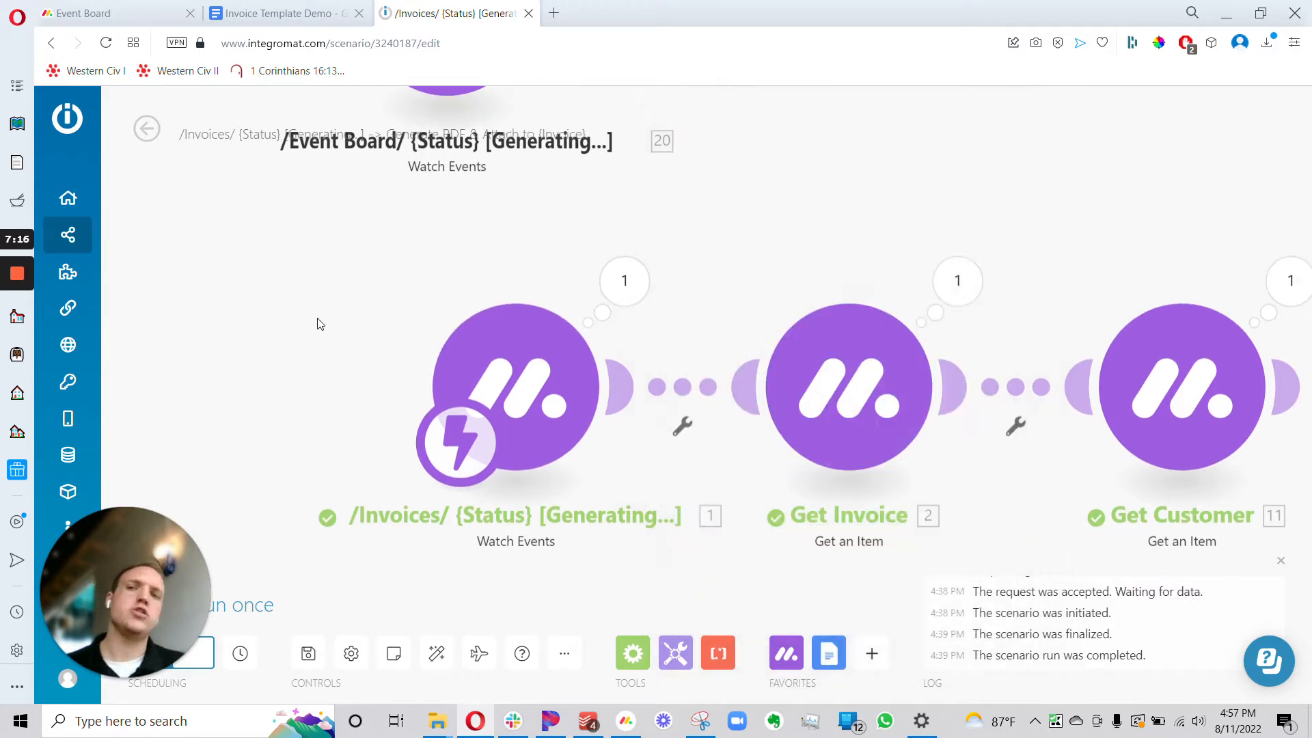
pyautogui.moveTo(433, 284); pyautogui.dragTo(323, 265)
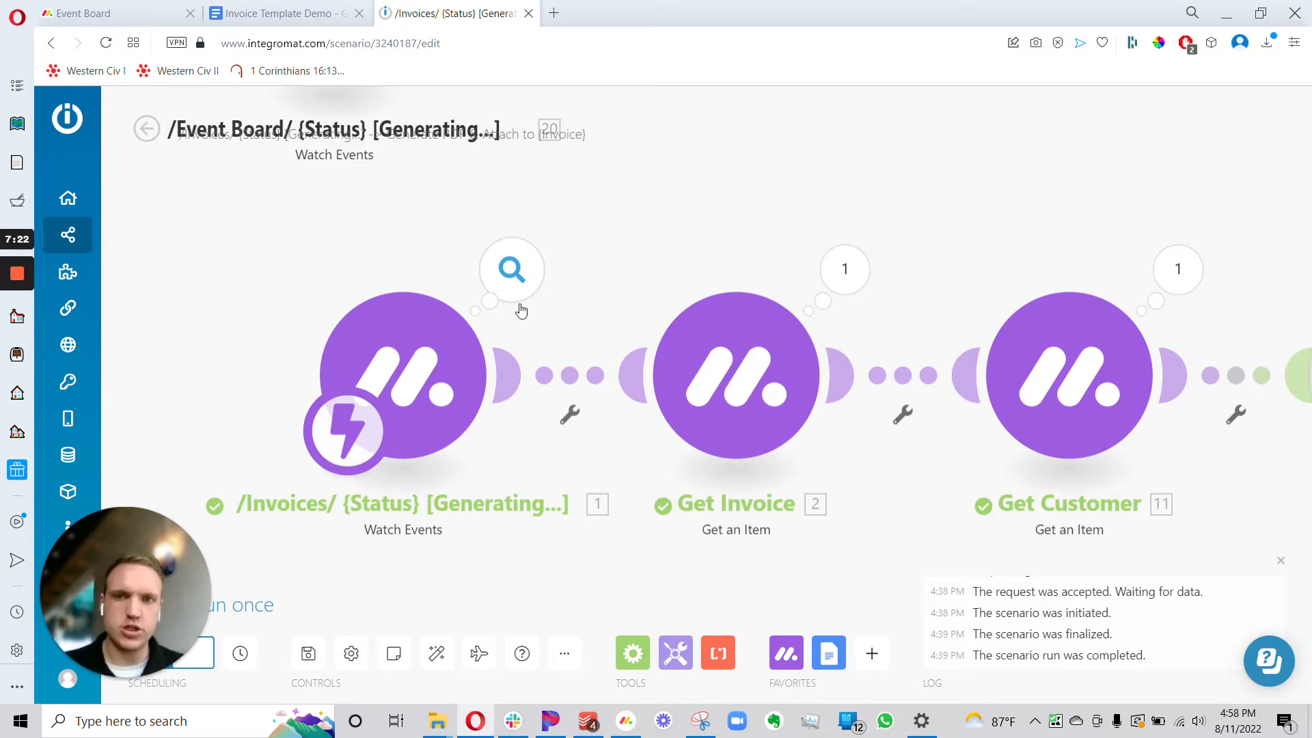
pyautogui.click(124, 8)
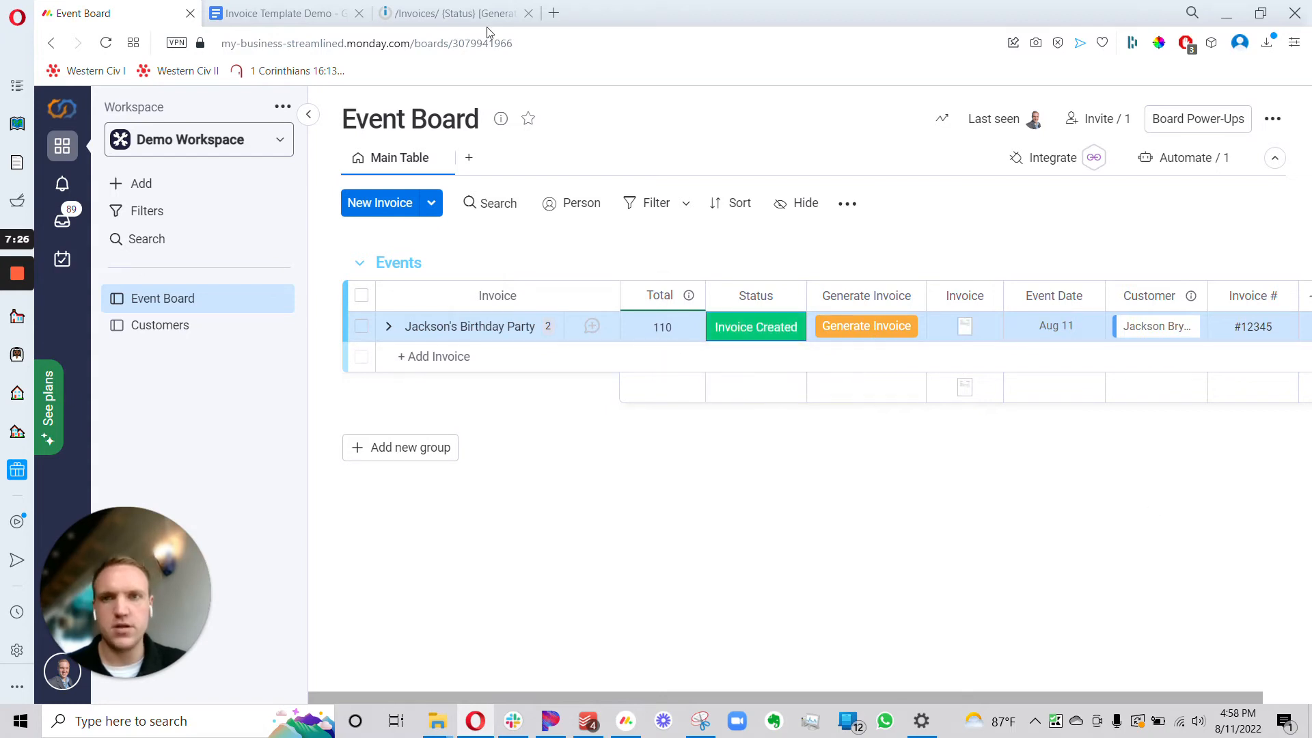
# - Add a Monday Get an Item module after the "/Event Board/ {Status} [Generating...]" trigger in Integromat and open its ID for mapping
pyautogui.click(454, 13)
pyautogui.scroll(2, 656, 265)
pyautogui.moveTo(661, 203); pyautogui.dragTo(649, 201)
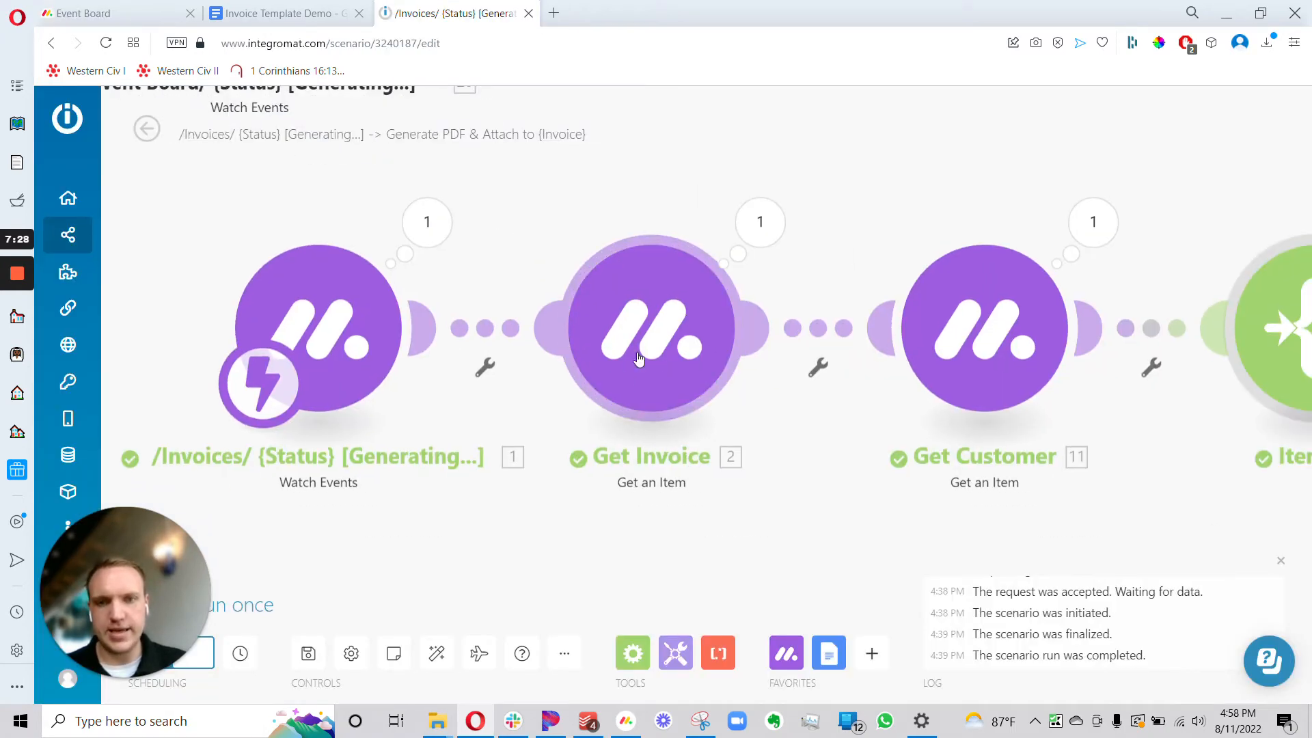
pyautogui.moveTo(630, 115); pyautogui.dragTo(733, 360)
pyautogui.moveTo(735, 448); pyautogui.dragTo(648, 203)
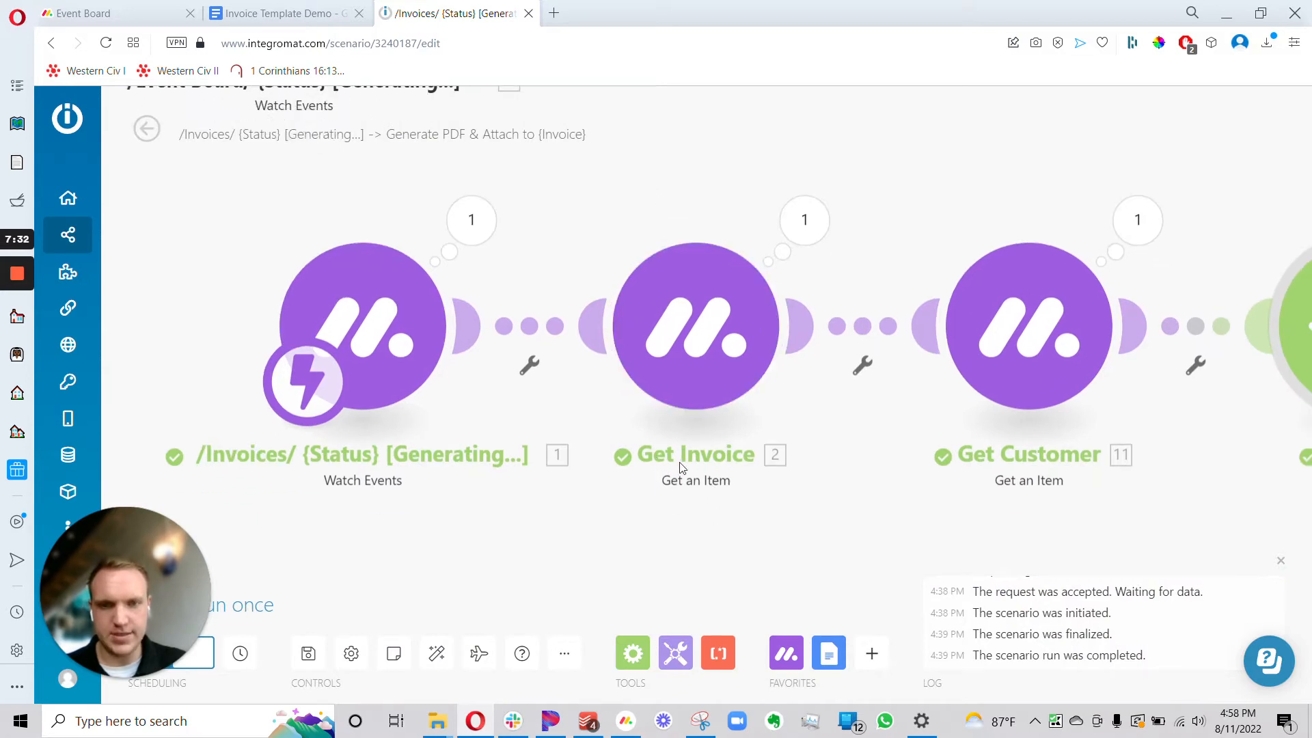
pyautogui.moveTo(754, 533); pyautogui.dragTo(858, 556)
pyautogui.moveTo(690, 266); pyautogui.dragTo(632, 460)
pyautogui.click(489, 192)
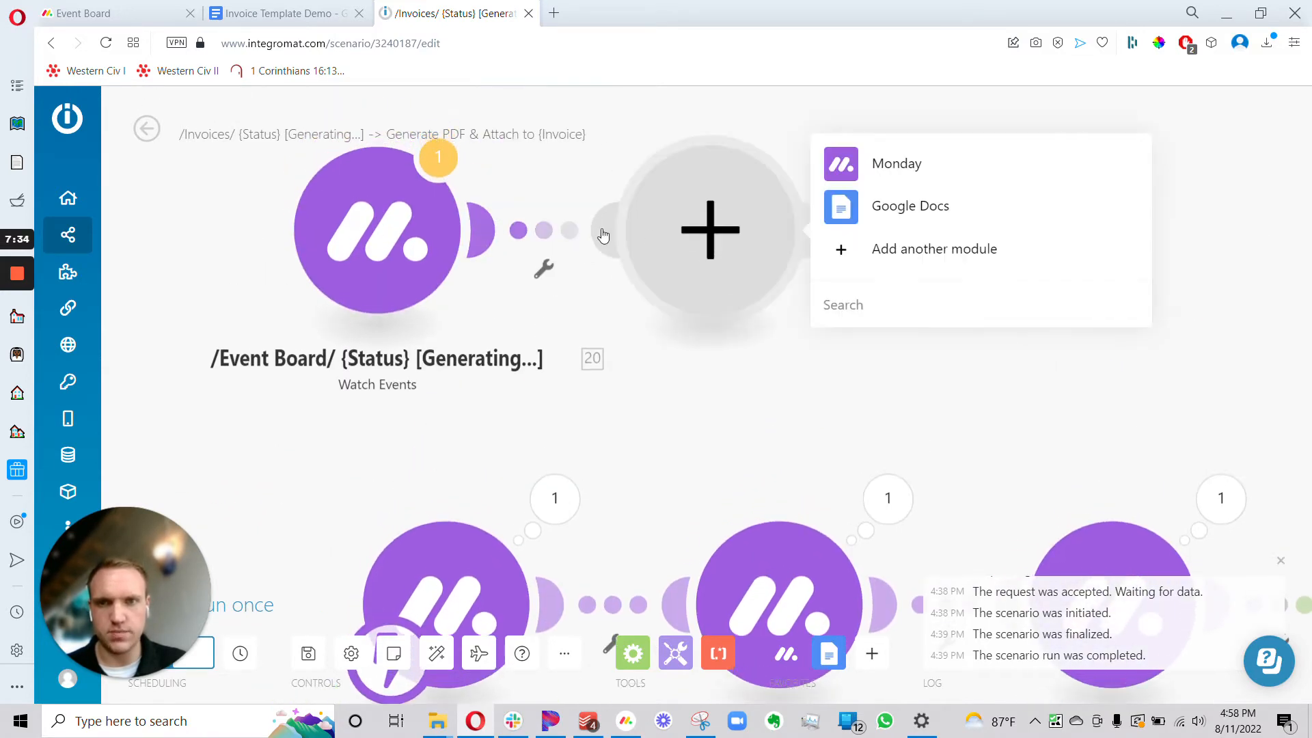
pyautogui.click(866, 168)
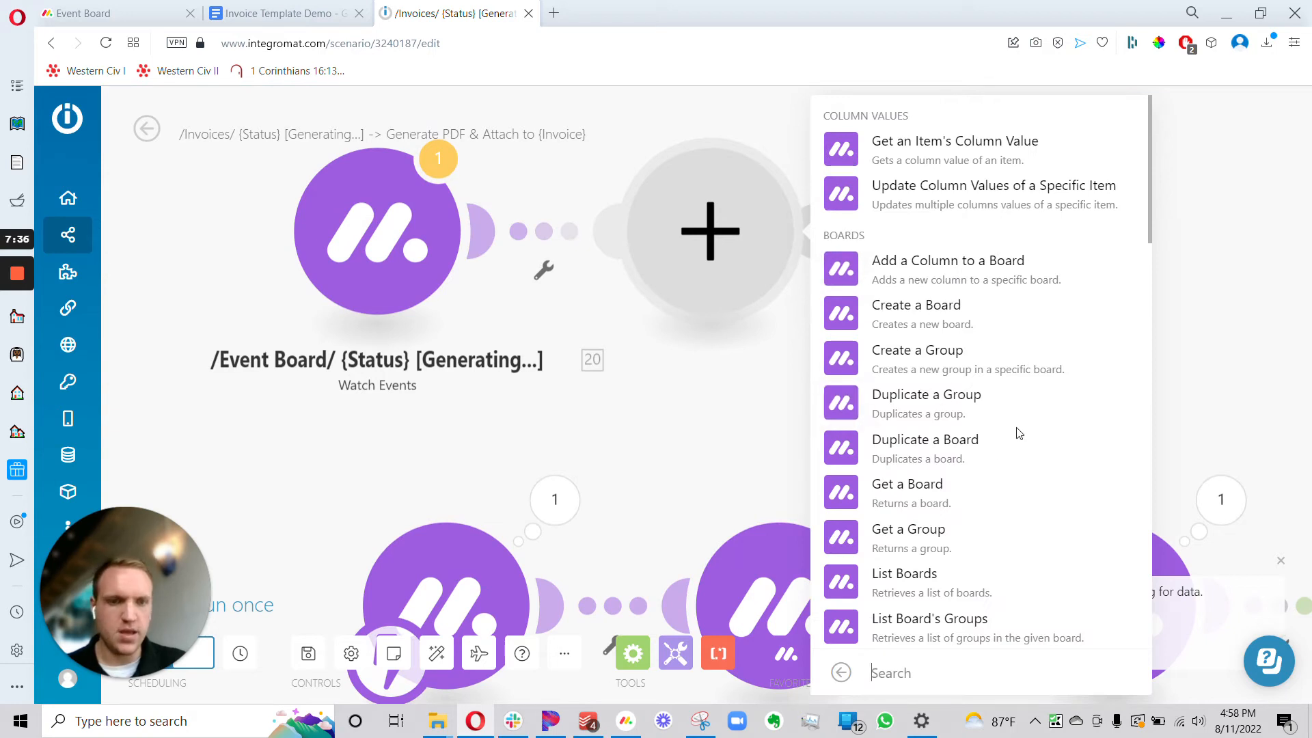
pyautogui.write('get an item')
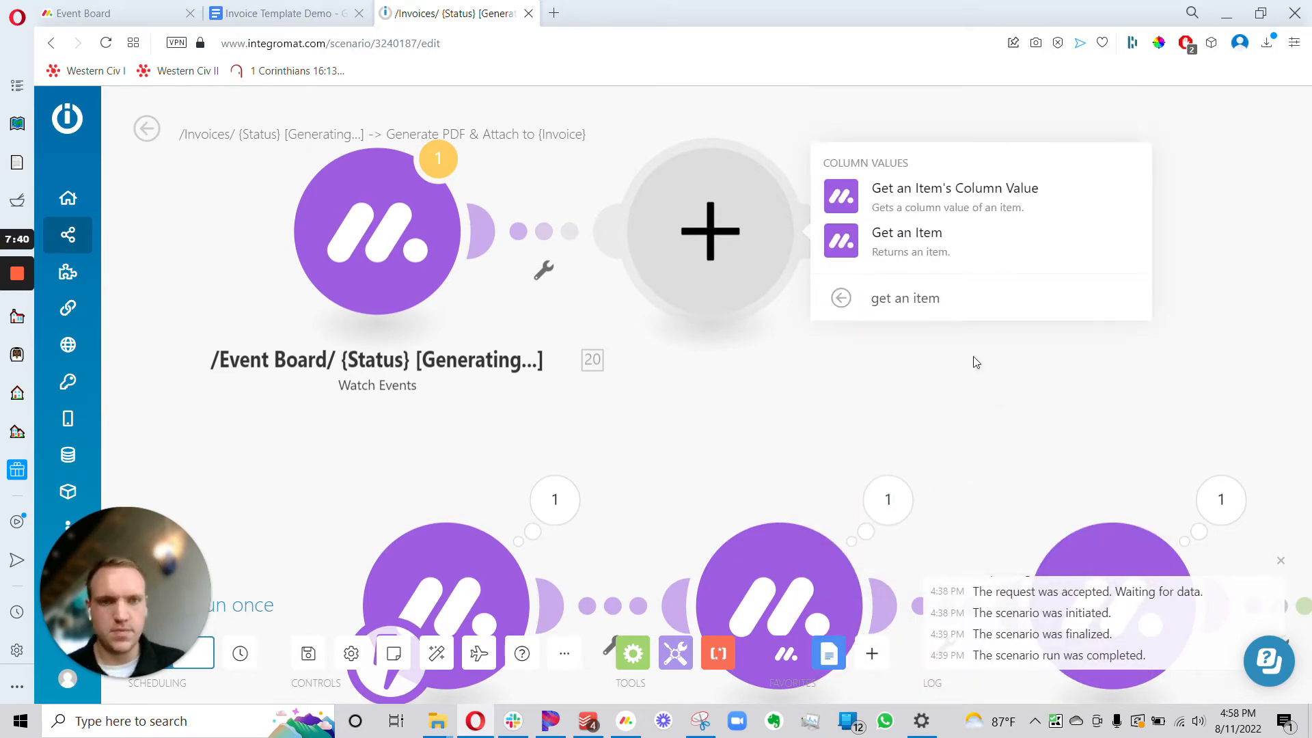
pyautogui.click(877, 244)
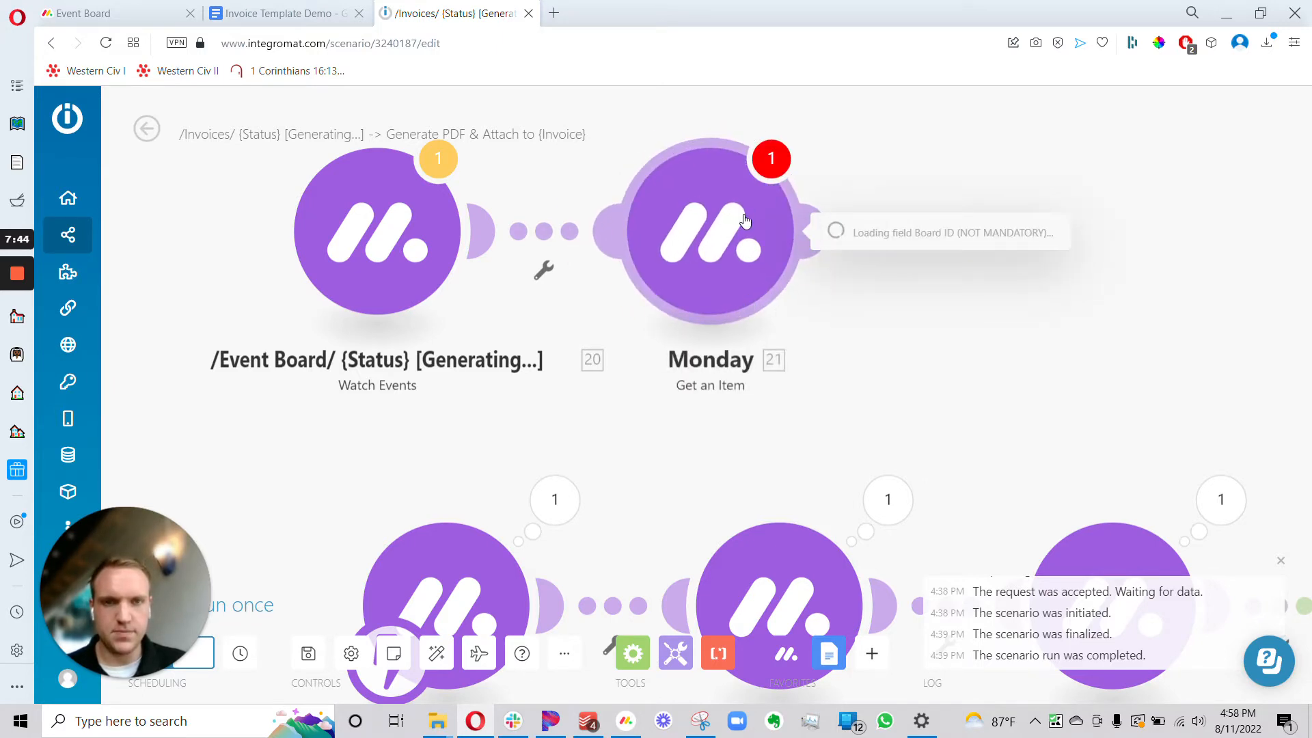
pyautogui.click(834, 304)
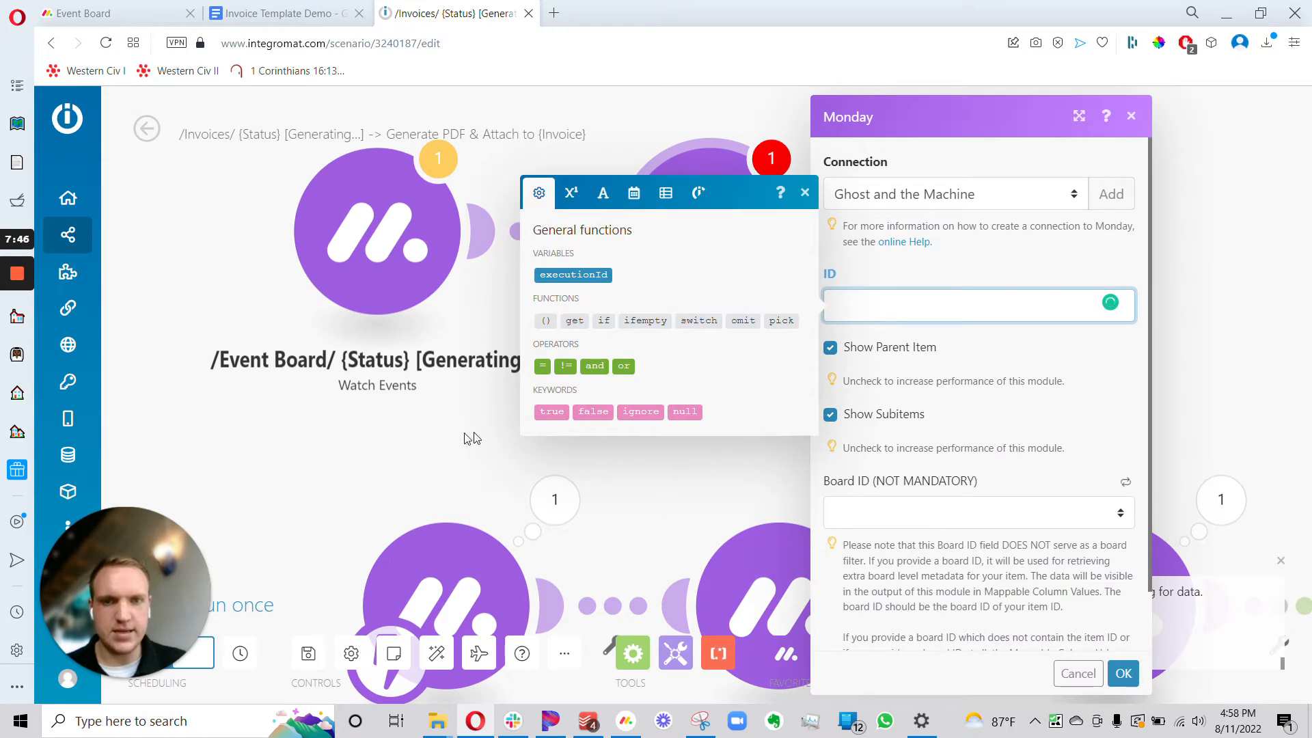
# - Review how the existing Get Invoice module's ID is mapped from the trigger's event data, and close its settings
pyautogui.click(398, 459)
pyautogui.moveTo(398, 459); pyautogui.dragTo(380, 342)
pyautogui.click(695, 320)
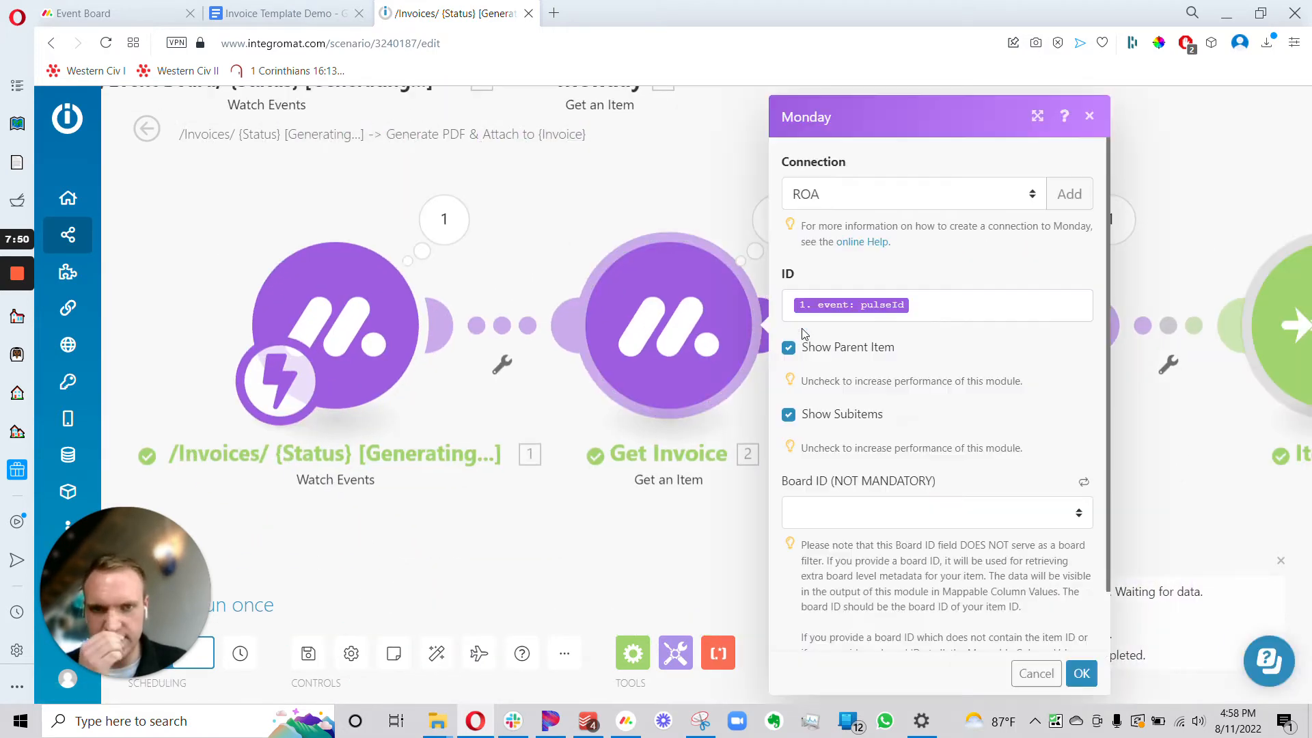
pyautogui.click(878, 302)
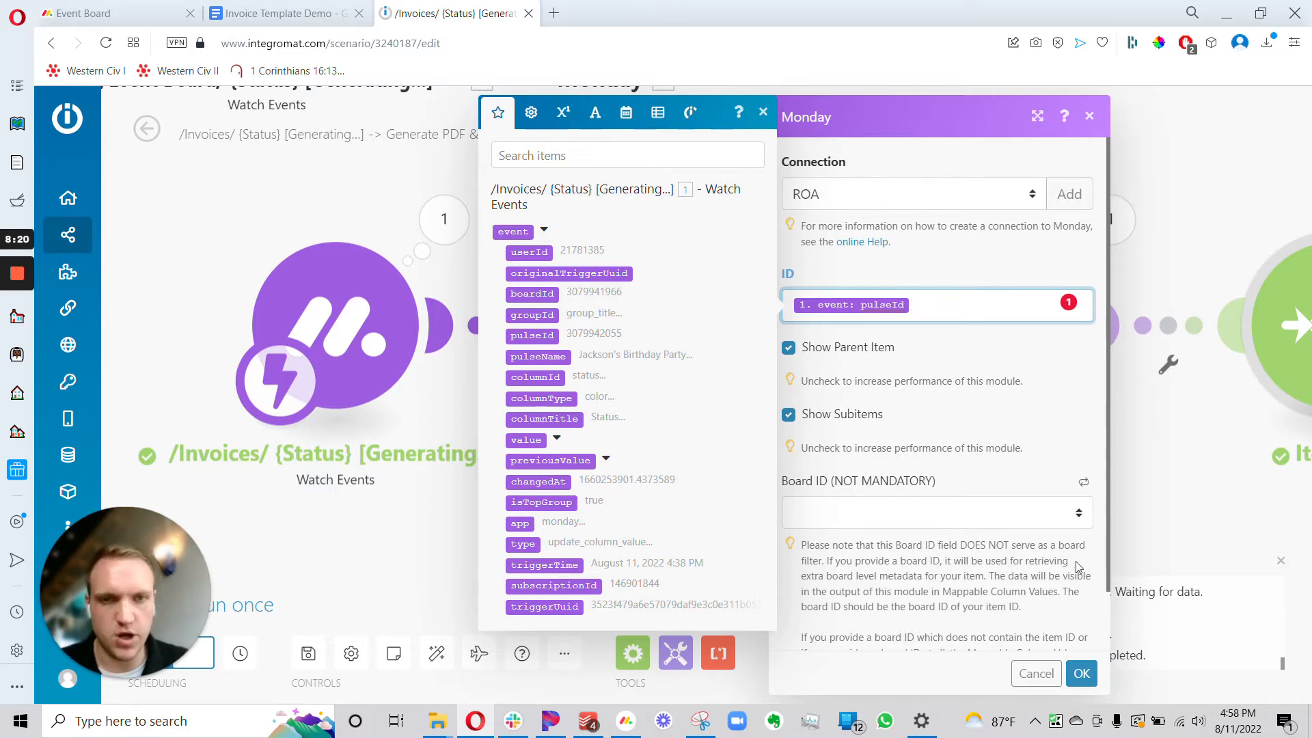
pyautogui.click(1081, 673)
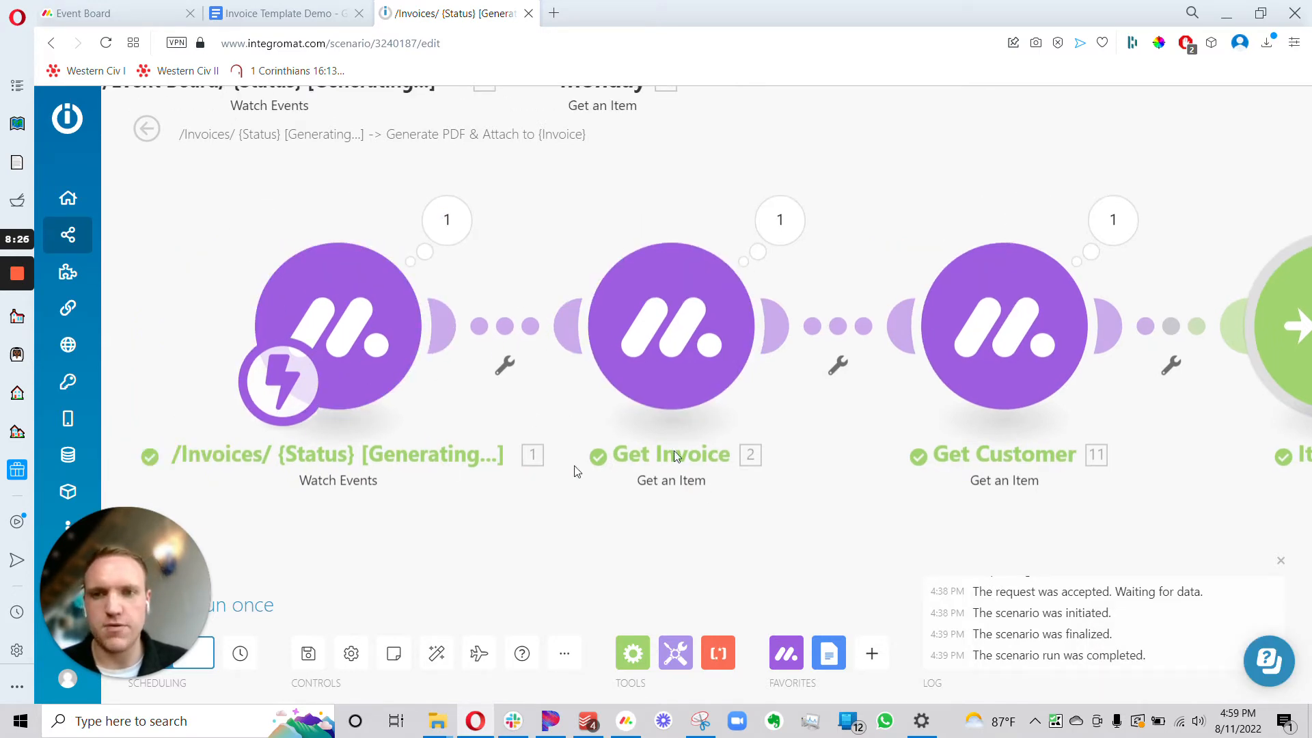
# - Compare the invoice row's Status options on the Event Board with the Get Invoice module in the Integromat scenario
pyautogui.click(129, 10)
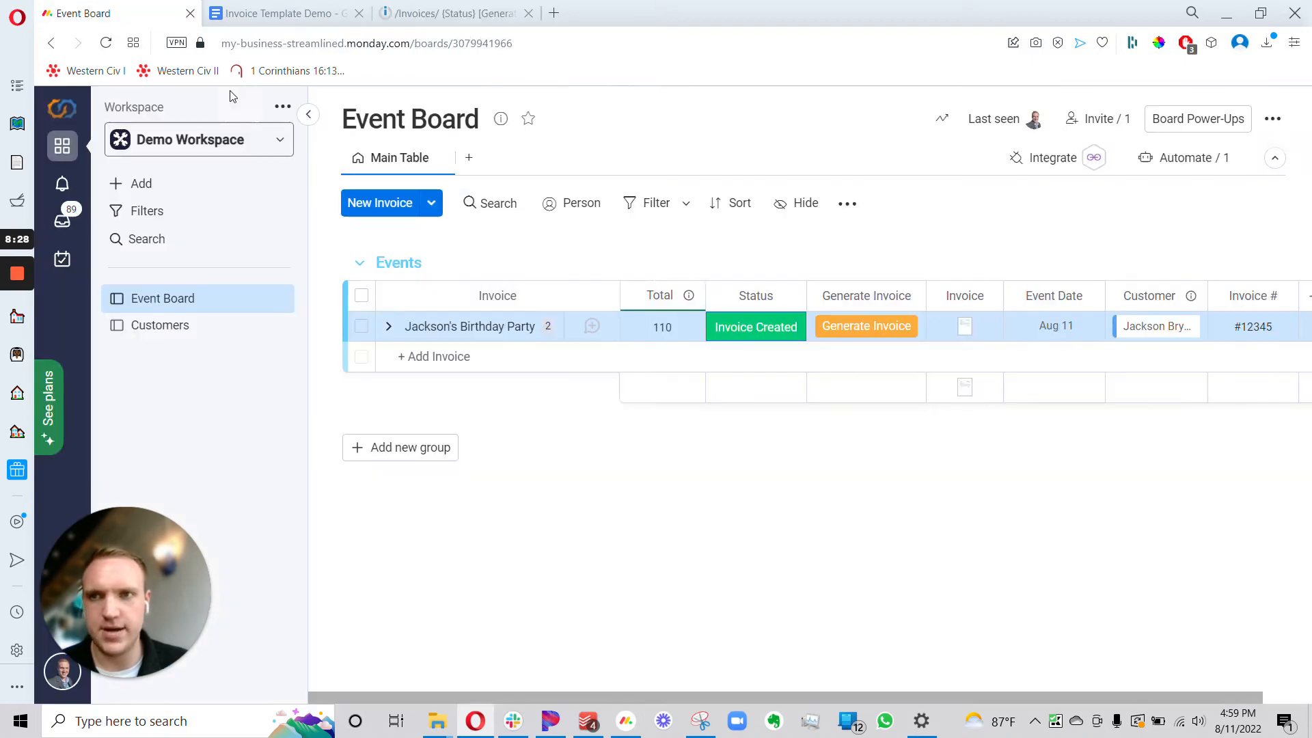
pyautogui.click(785, 332)
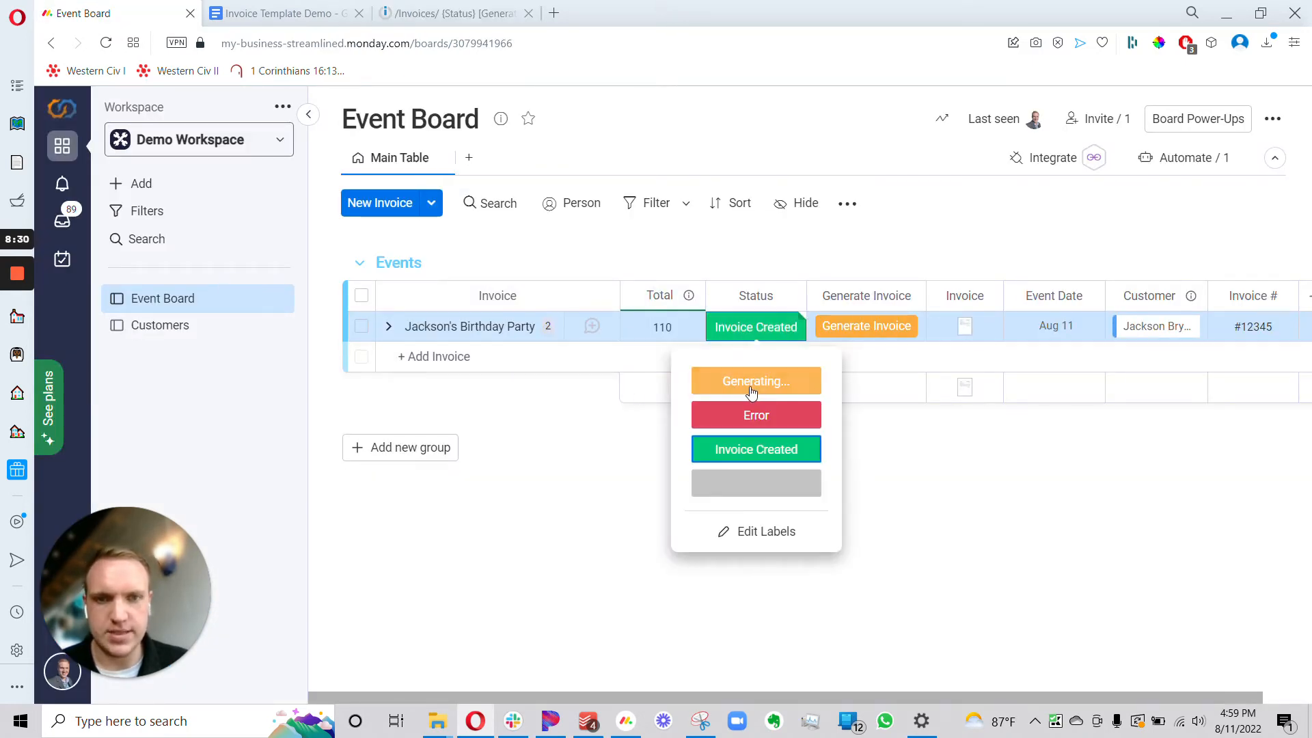
pyautogui.click(427, 12)
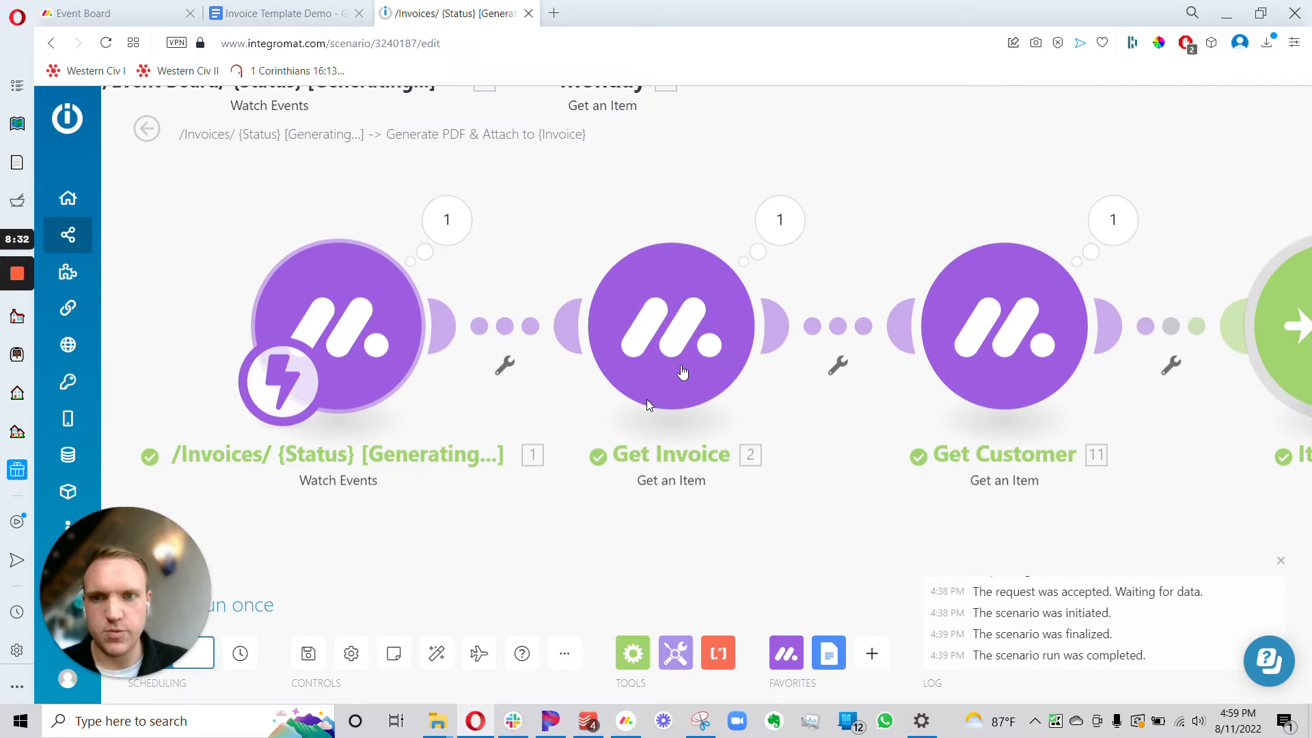
pyautogui.click(130, 12)
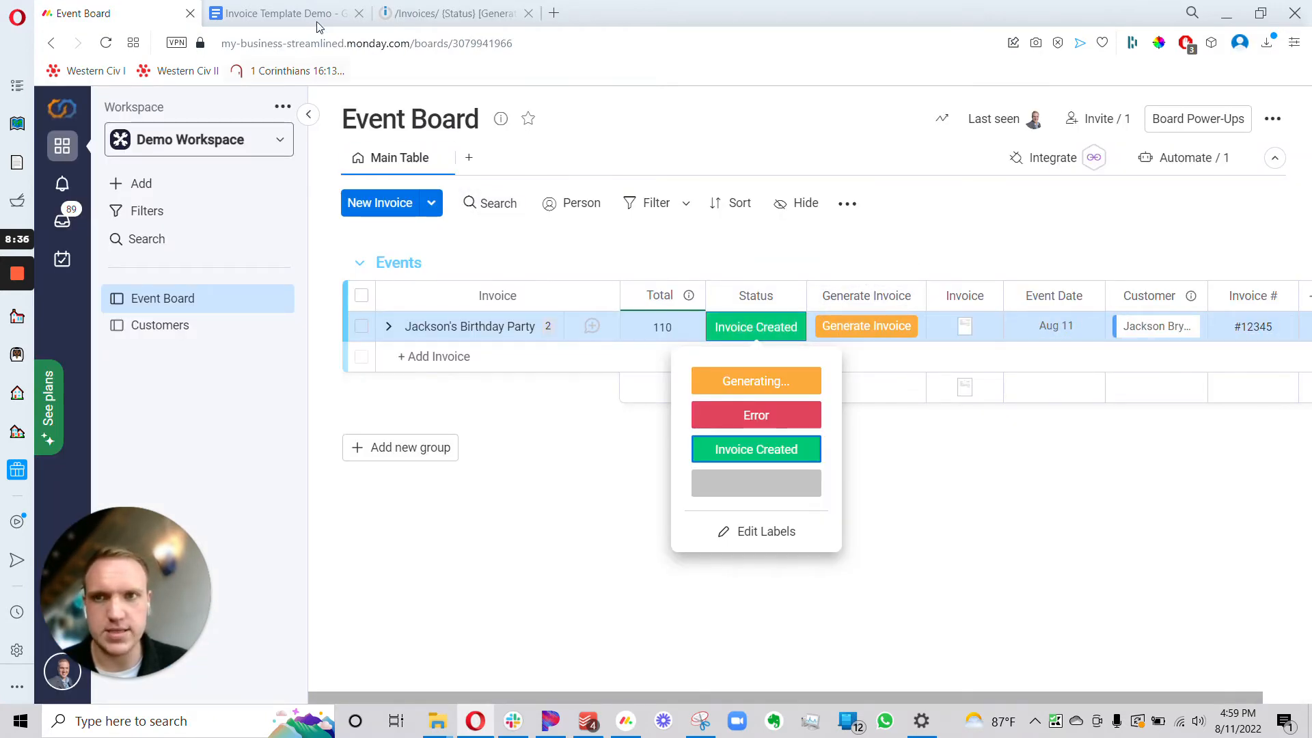
# - Switch to the Integromat scenario and bring up the Get Customer module that follows Get Invoice
pyautogui.click(287, 13)
pyautogui.click(454, 13)
pyautogui.moveTo(993, 431); pyautogui.dragTo(665, 410)
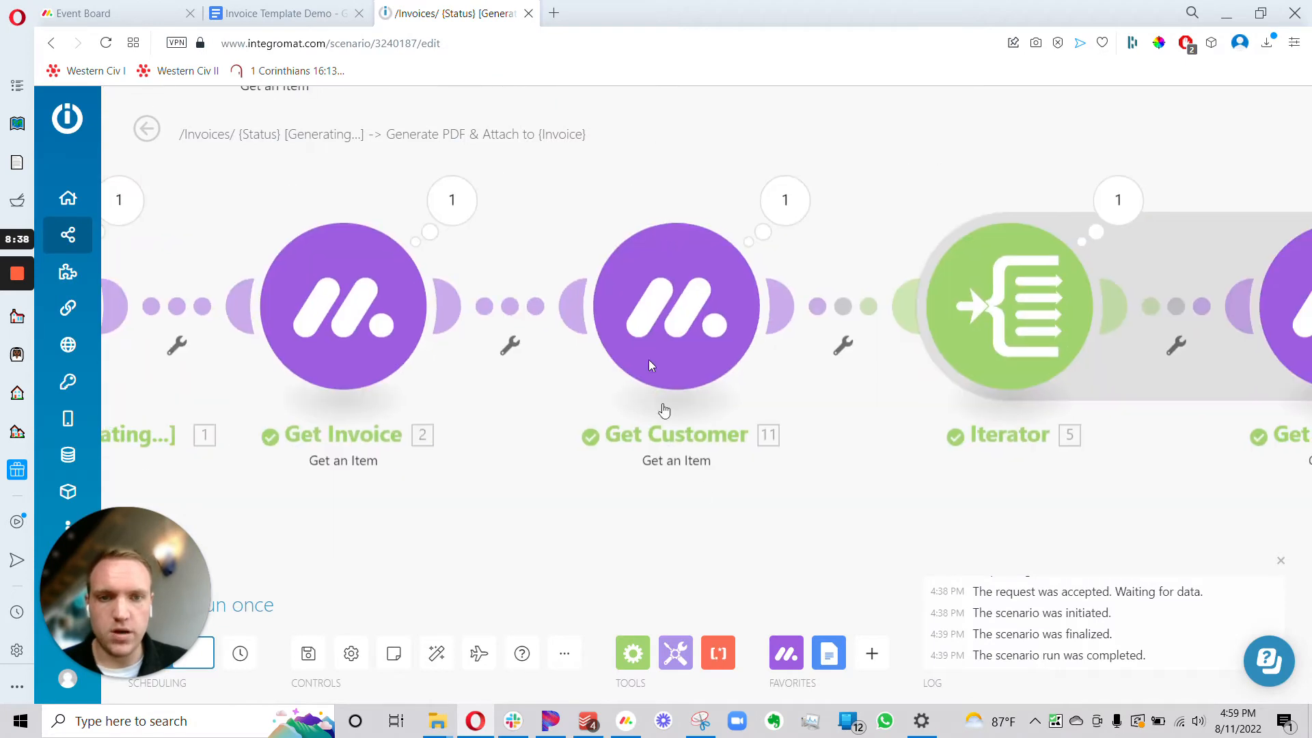
pyautogui.moveTo(695, 509); pyautogui.dragTo(605, 513)
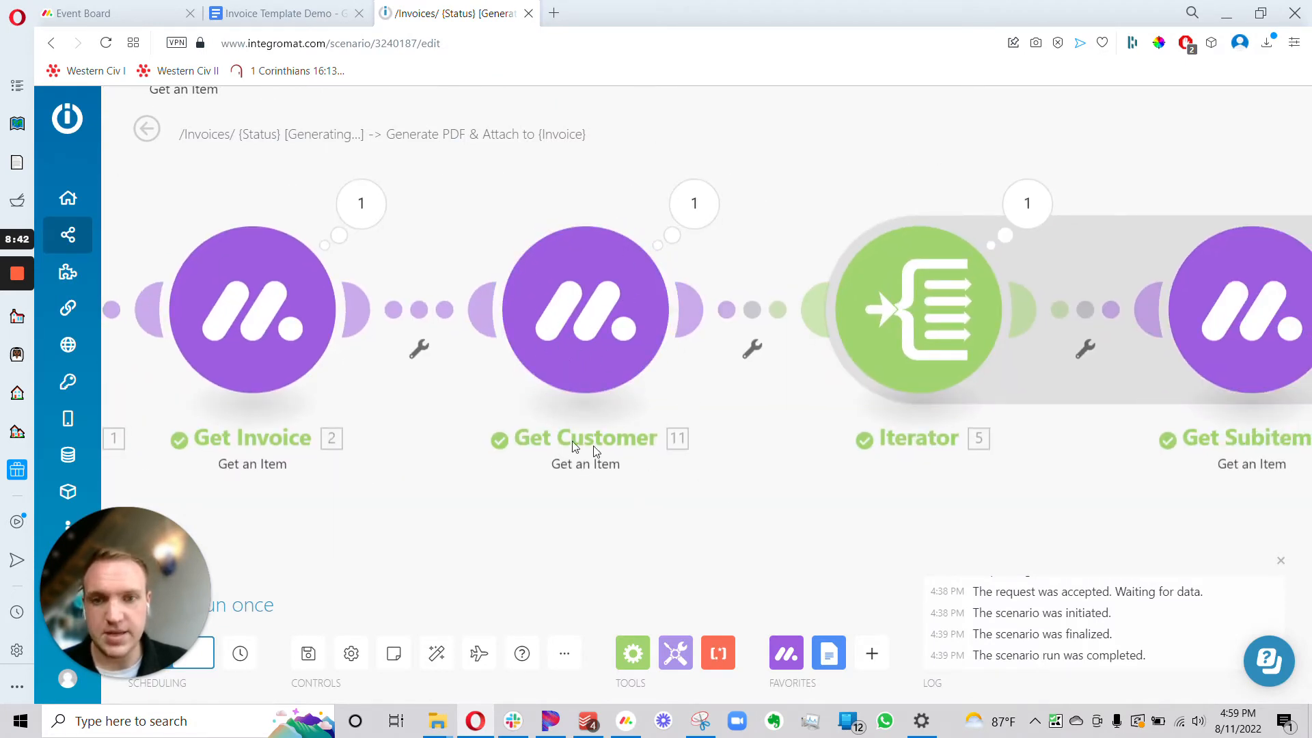
# - Check the column ID of the Customer column on the monday.com Event Board
pyautogui.click(146, 5)
pyautogui.click(1074, 502)
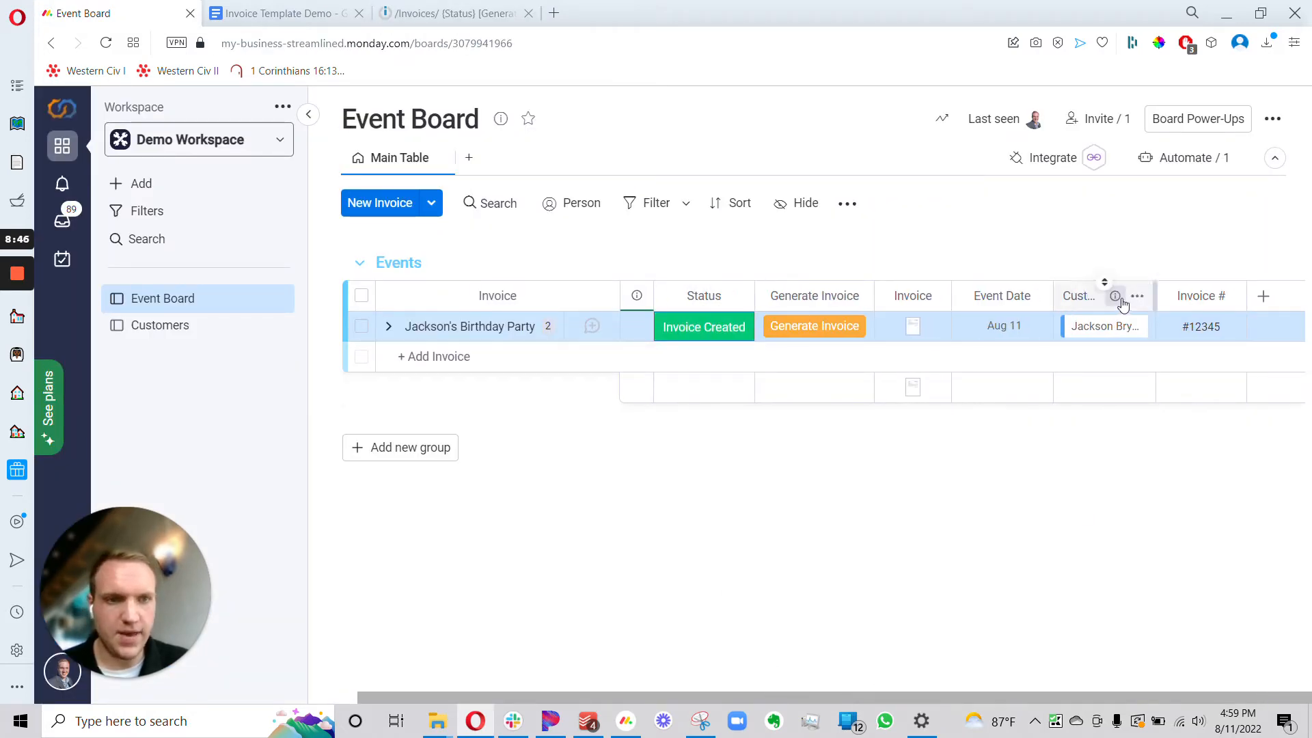
pyautogui.click(1138, 298)
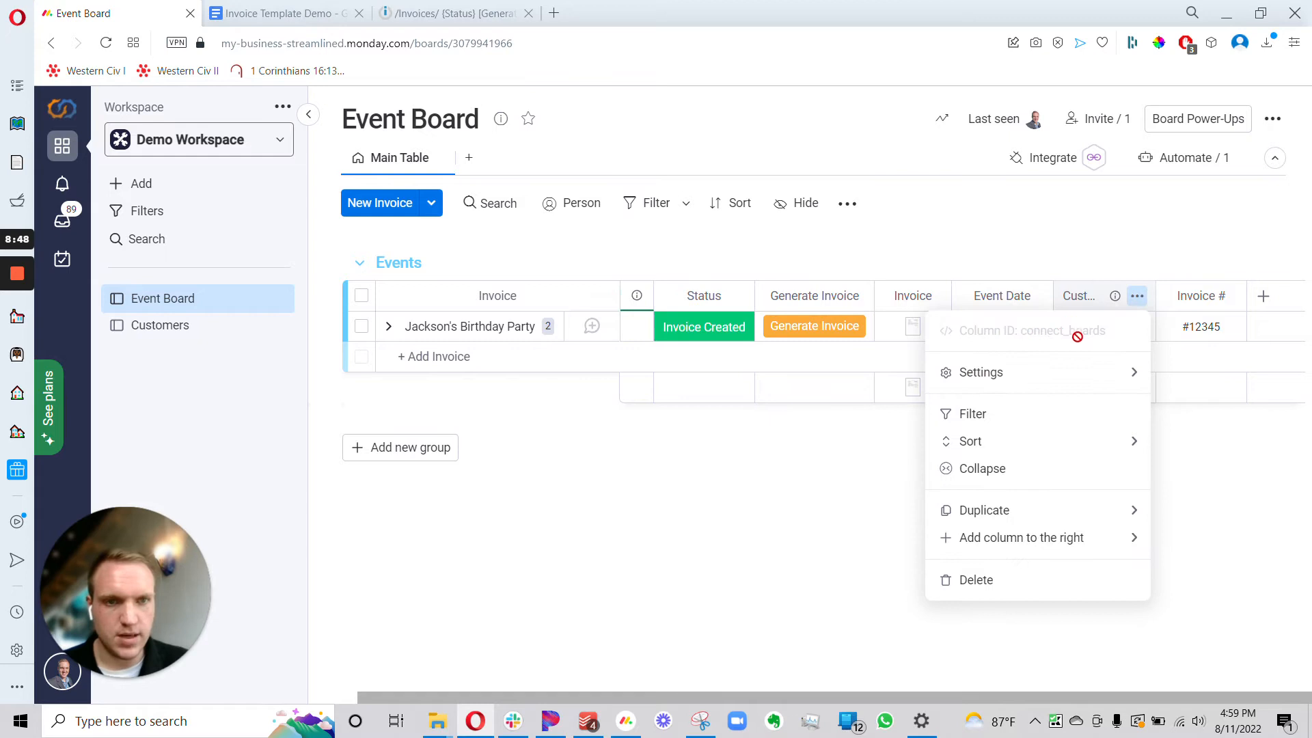
pyautogui.click(1215, 489)
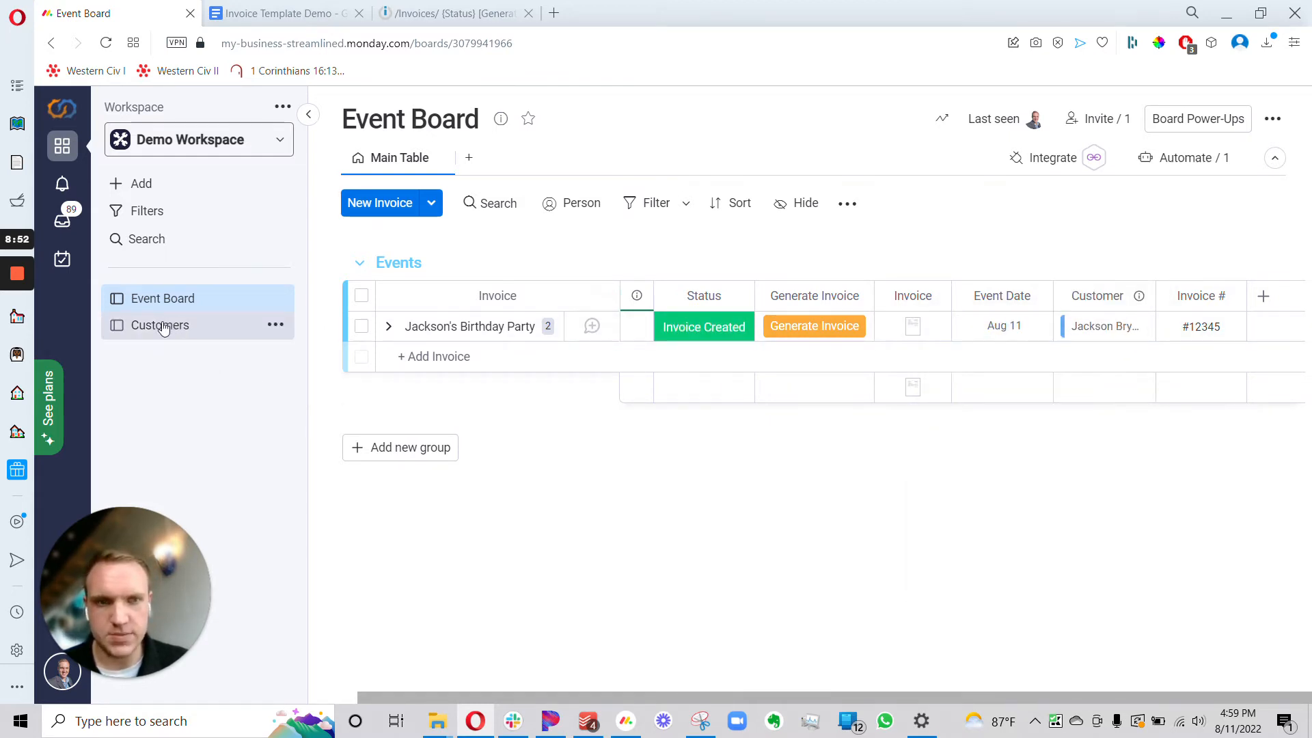
# - Return to the Integromat scenario, open the Get Invoice module's output and expand its Column Values
pyautogui.click(403, 11)
pyautogui.moveTo(413, 480); pyautogui.dragTo(729, 516)
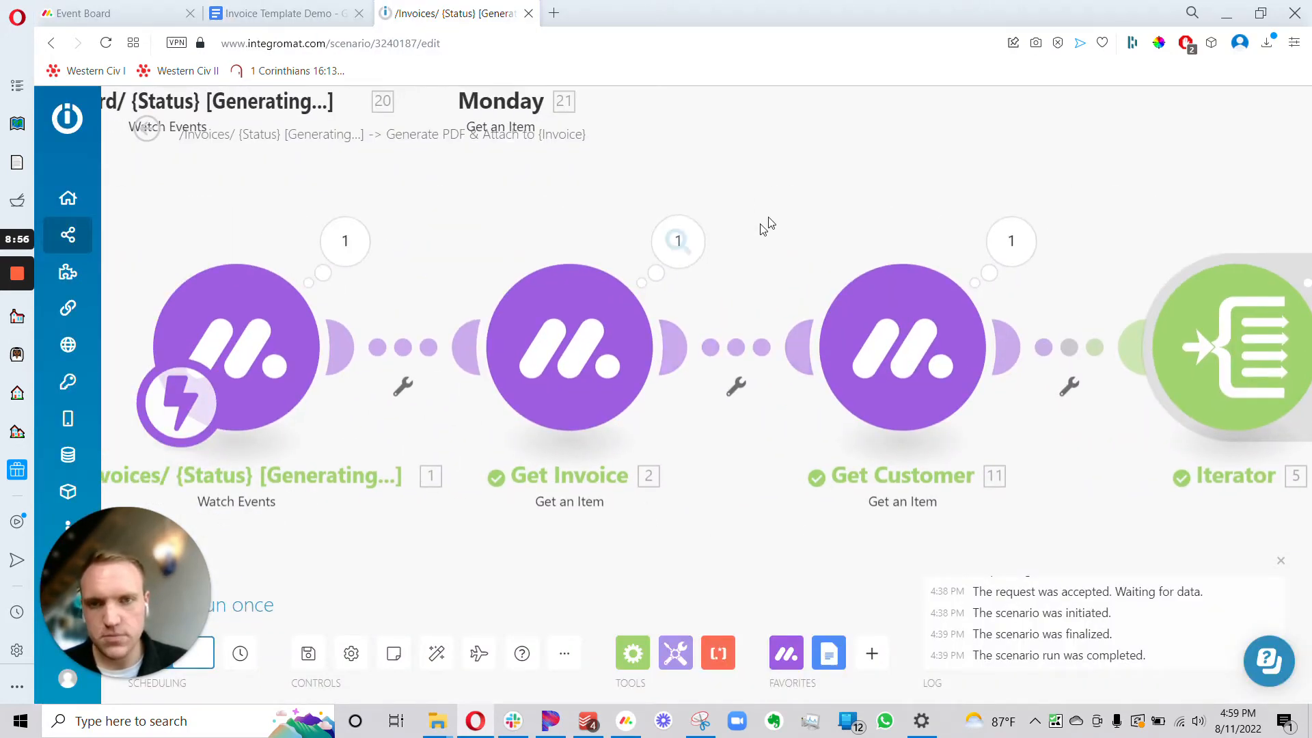
pyautogui.moveTo(768, 218); pyautogui.dragTo(684, 186)
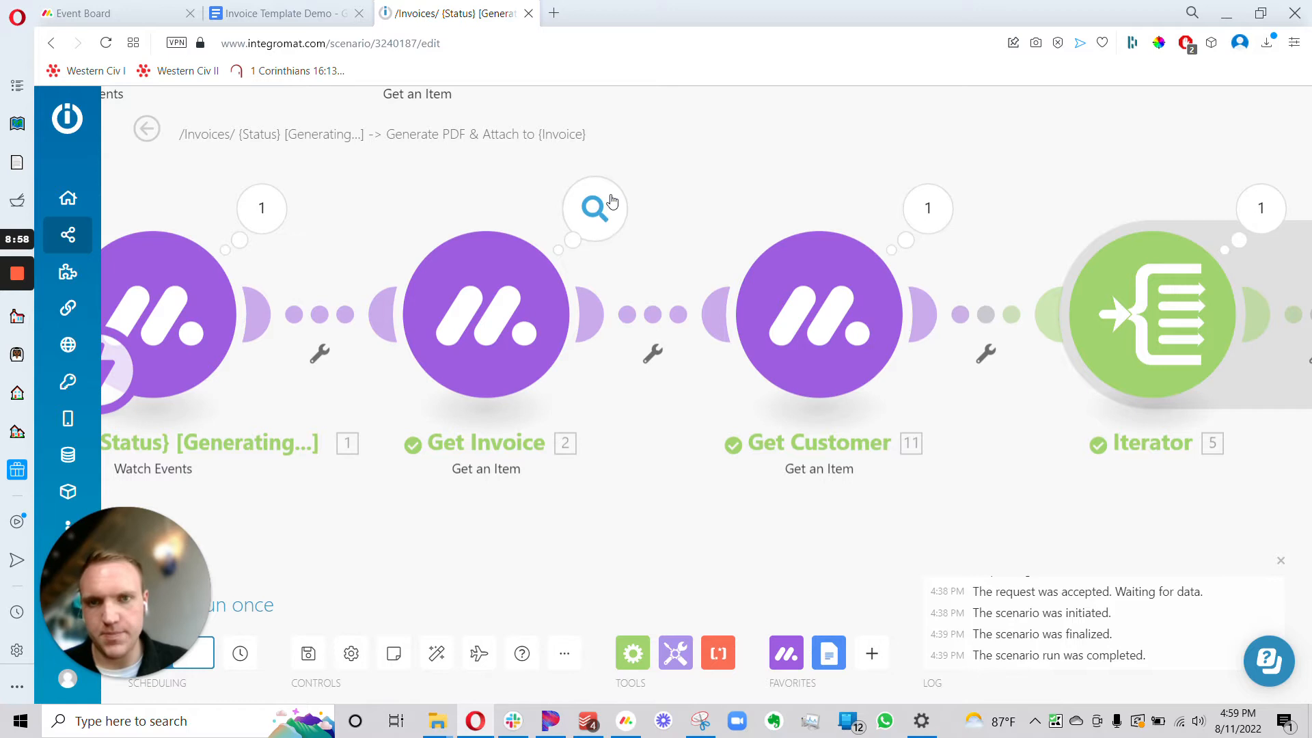
pyautogui.click(594, 209)
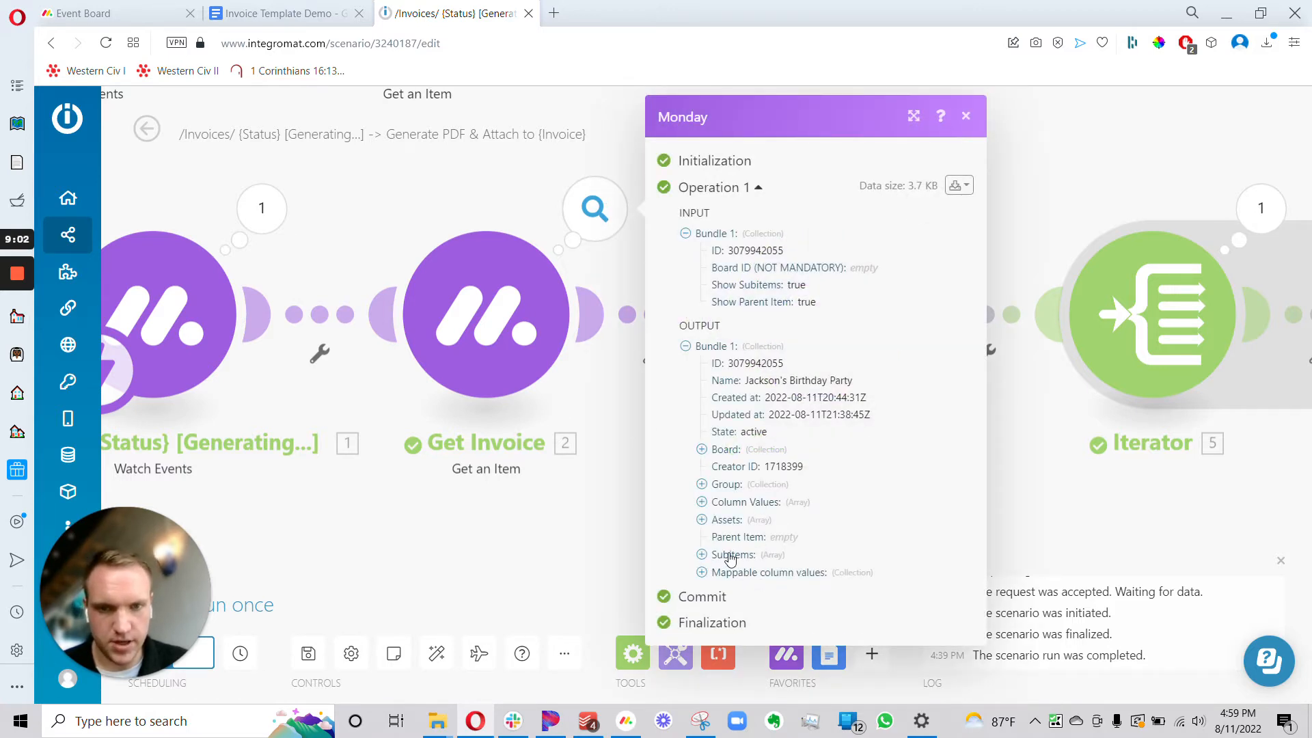
pyautogui.click(702, 501)
pyautogui.scroll(-2, 717, 478)
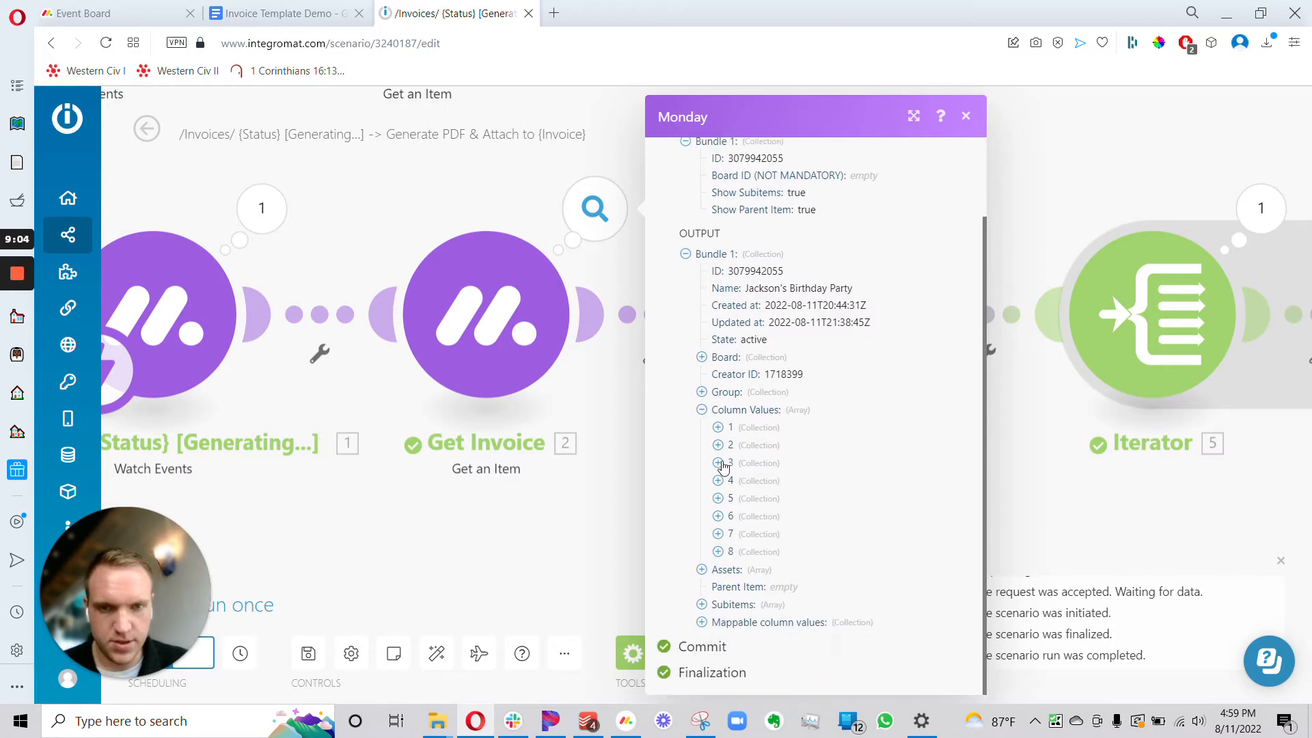
# - Find the Customer column's connect_boards entry in the Get Invoice output, highlight its linkedPulseId value and close the output
pyautogui.click(718, 499)
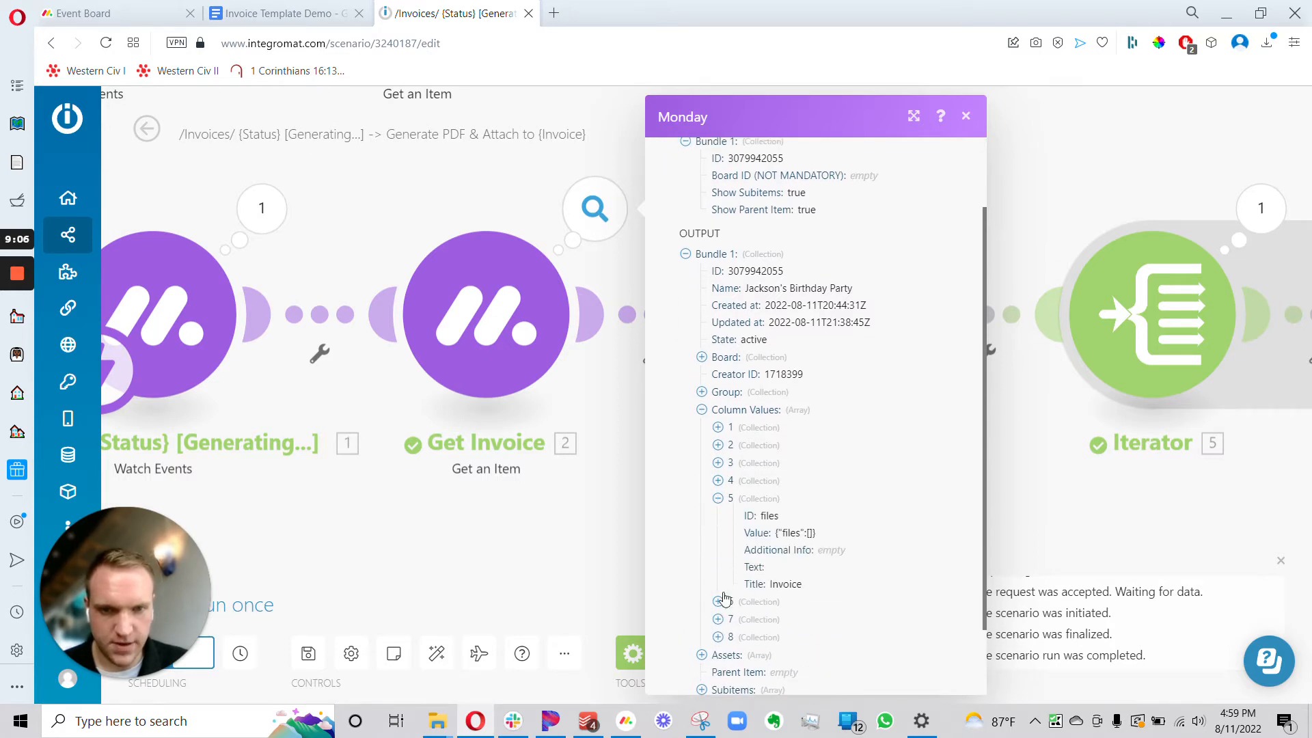
pyautogui.click(725, 599)
pyautogui.scroll(-3, 725, 599)
pyautogui.click(725, 566)
pyautogui.scroll(-1, 752, 533)
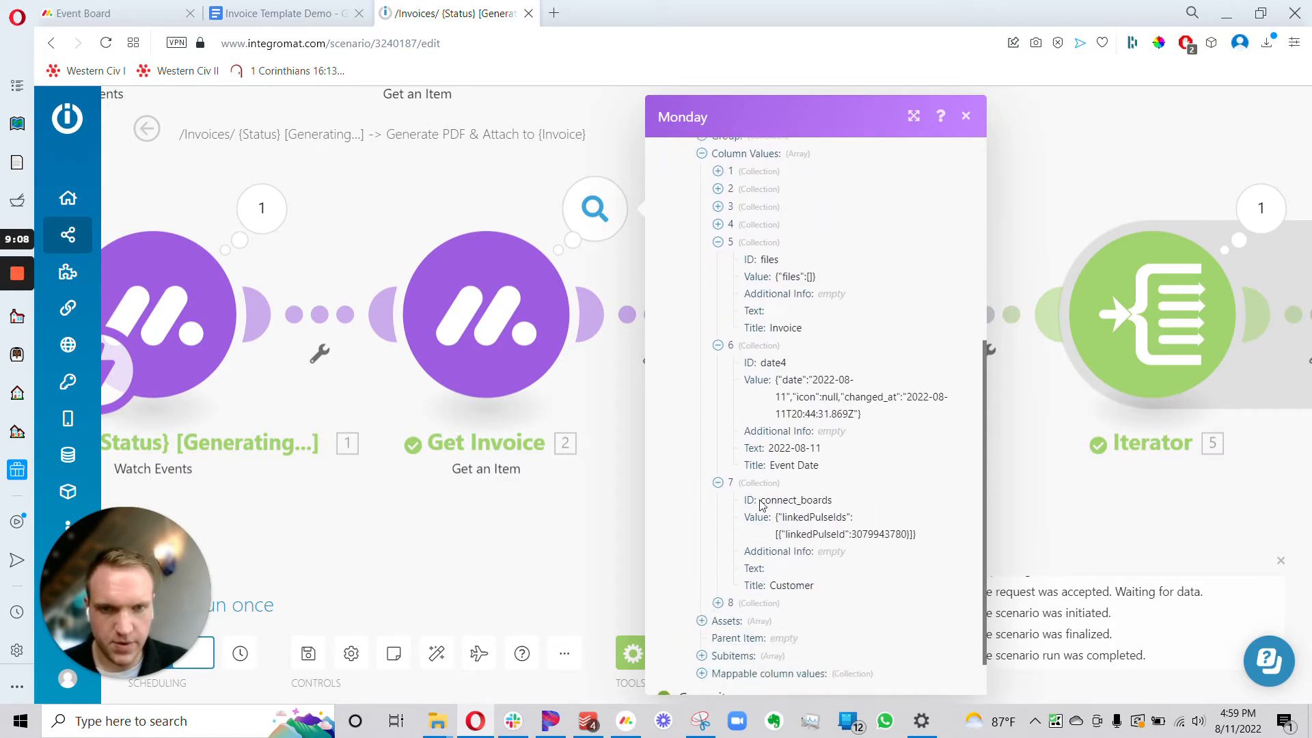
pyautogui.click(797, 500)
pyautogui.moveTo(841, 504); pyautogui.dragTo(895, 534)
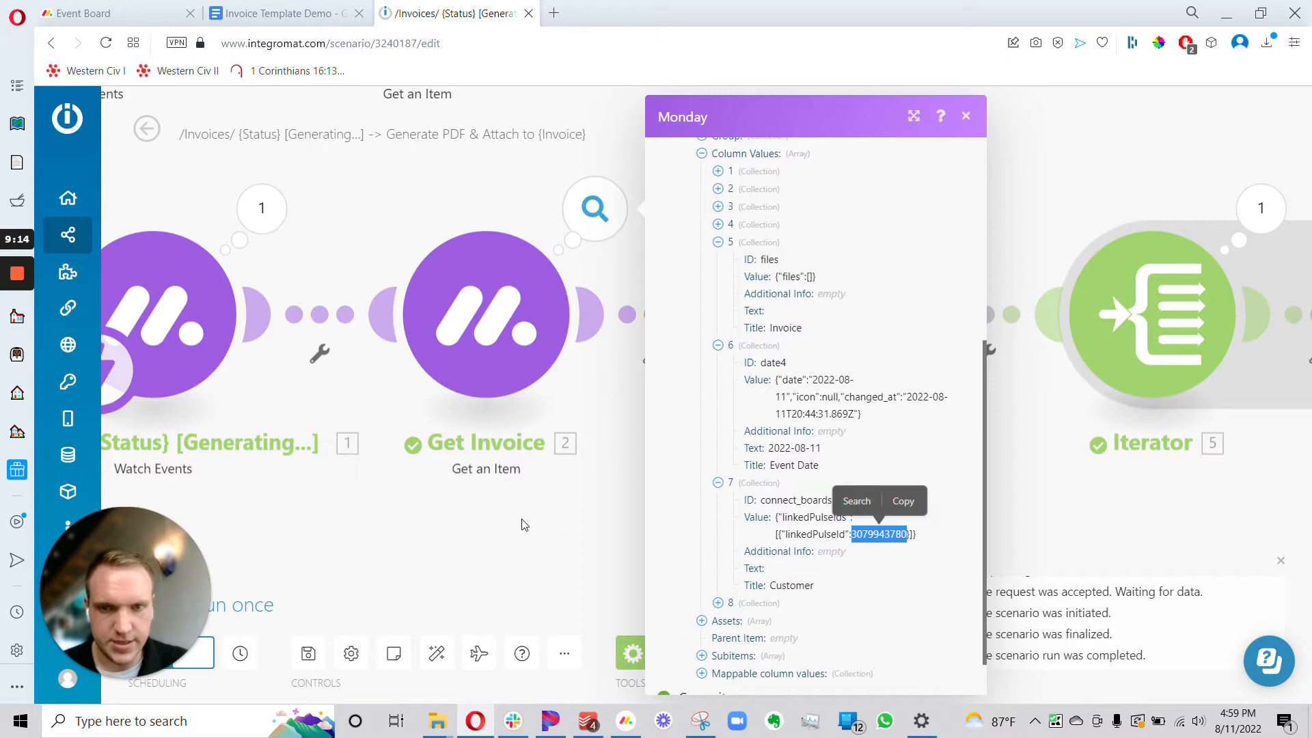
pyautogui.click(526, 525)
# - Review how the Get Customer module's ID is mapped from Get Invoice's connect_boards linkedPulseId, and close its settings
pyautogui.click(842, 313)
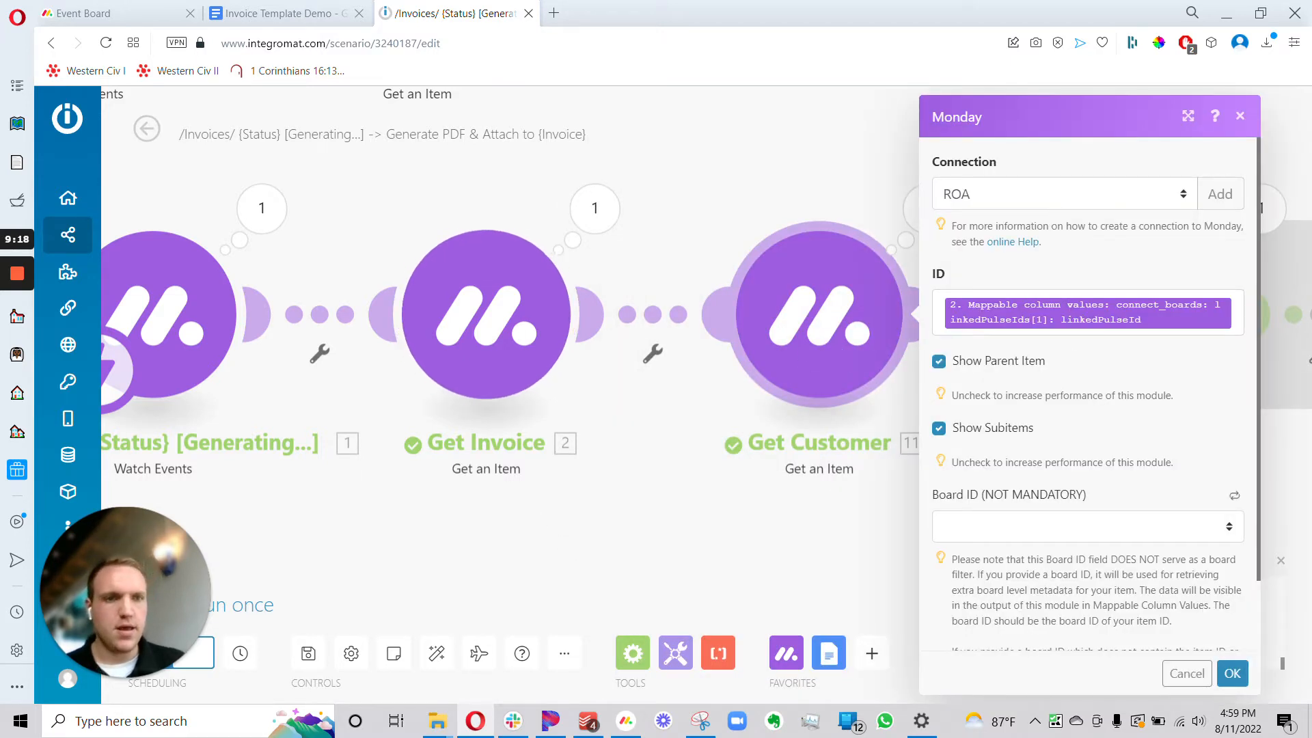
pyautogui.click(1013, 330)
pyautogui.scroll(-2, 731, 415)
pyautogui.scroll(2, 731, 415)
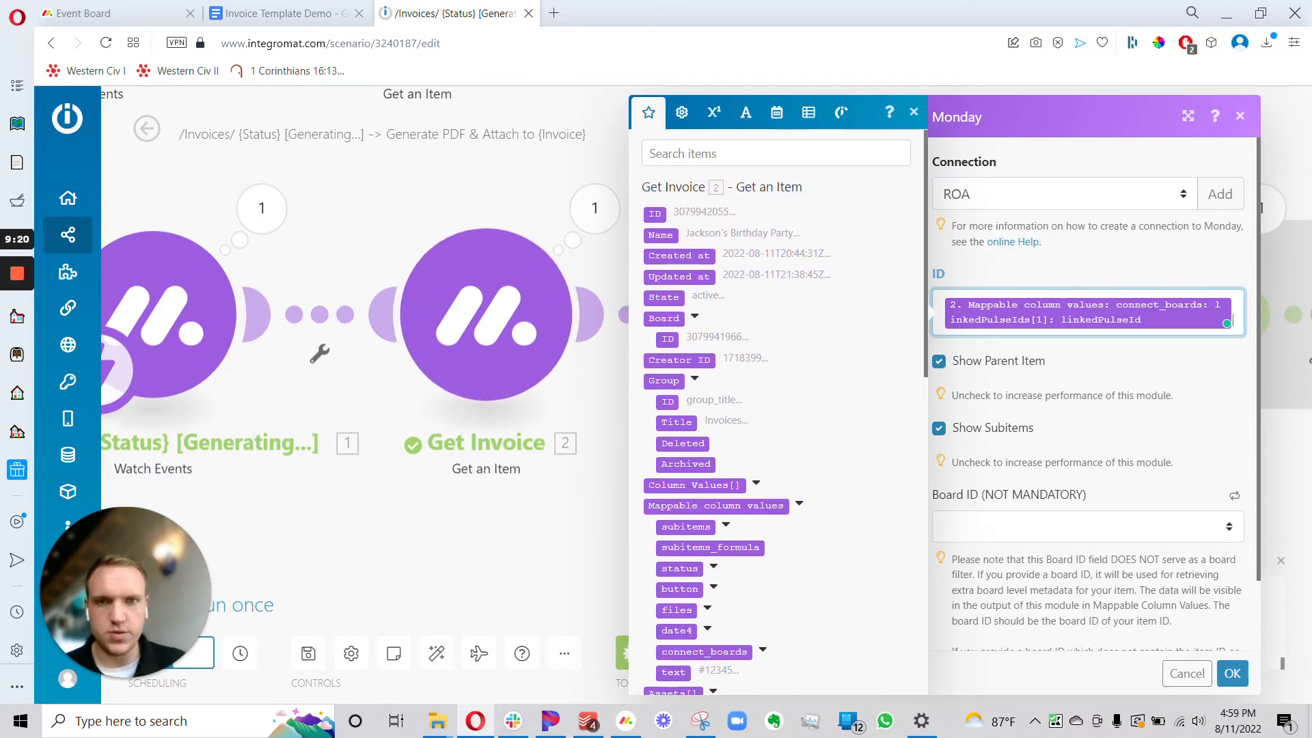
pyautogui.scroll(-3, 728, 374)
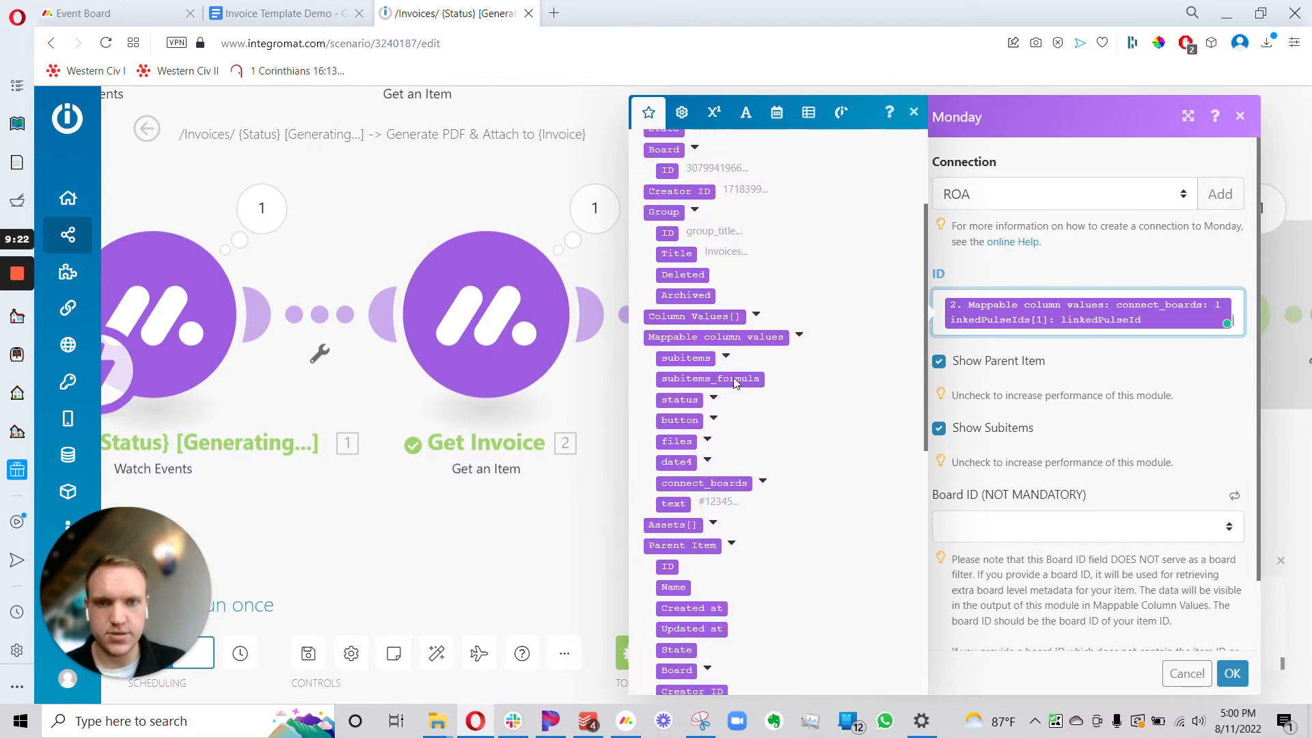
pyautogui.click(763, 484)
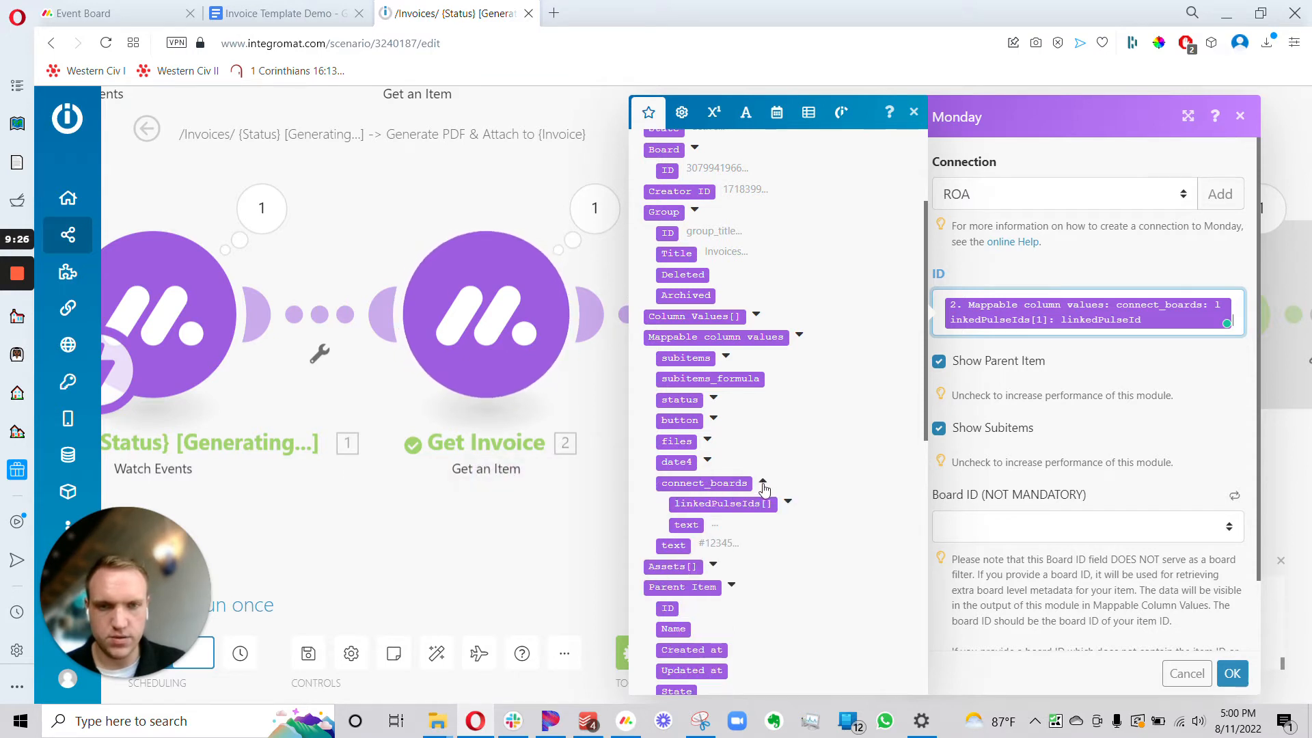
pyautogui.click(788, 505)
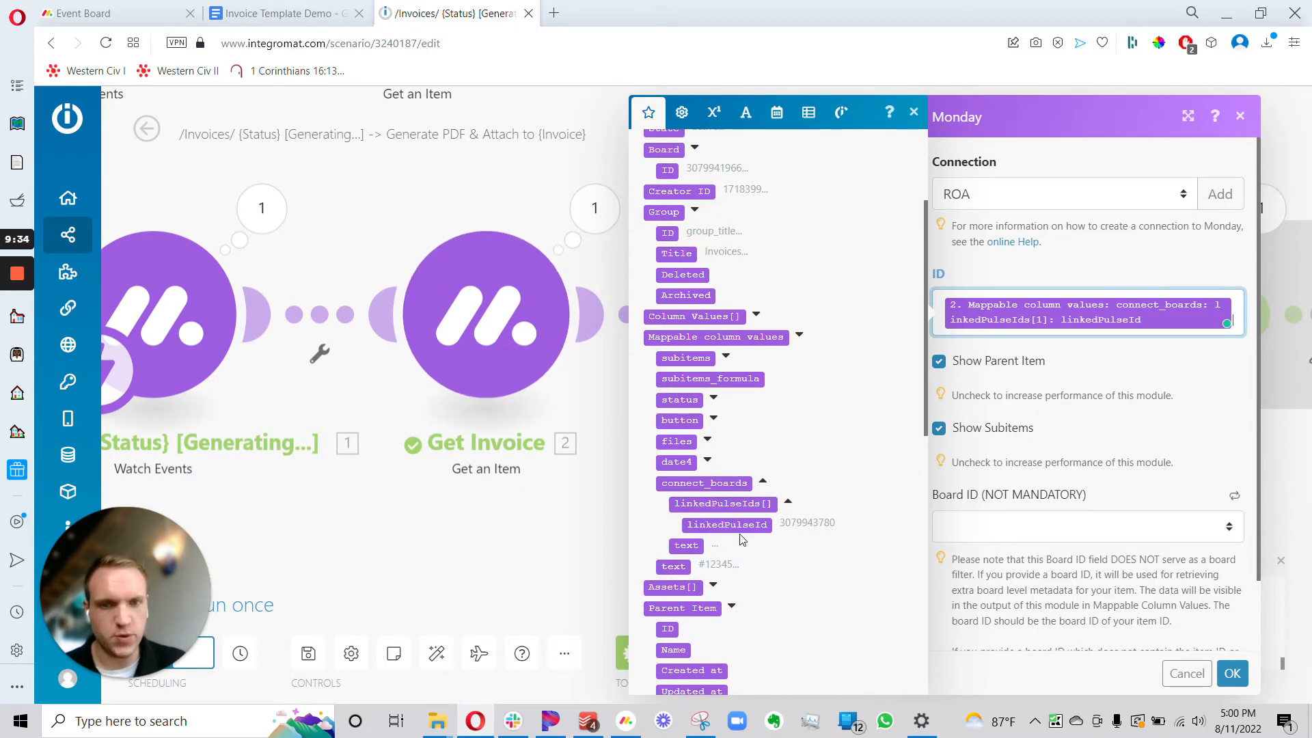
pyautogui.click(1226, 675)
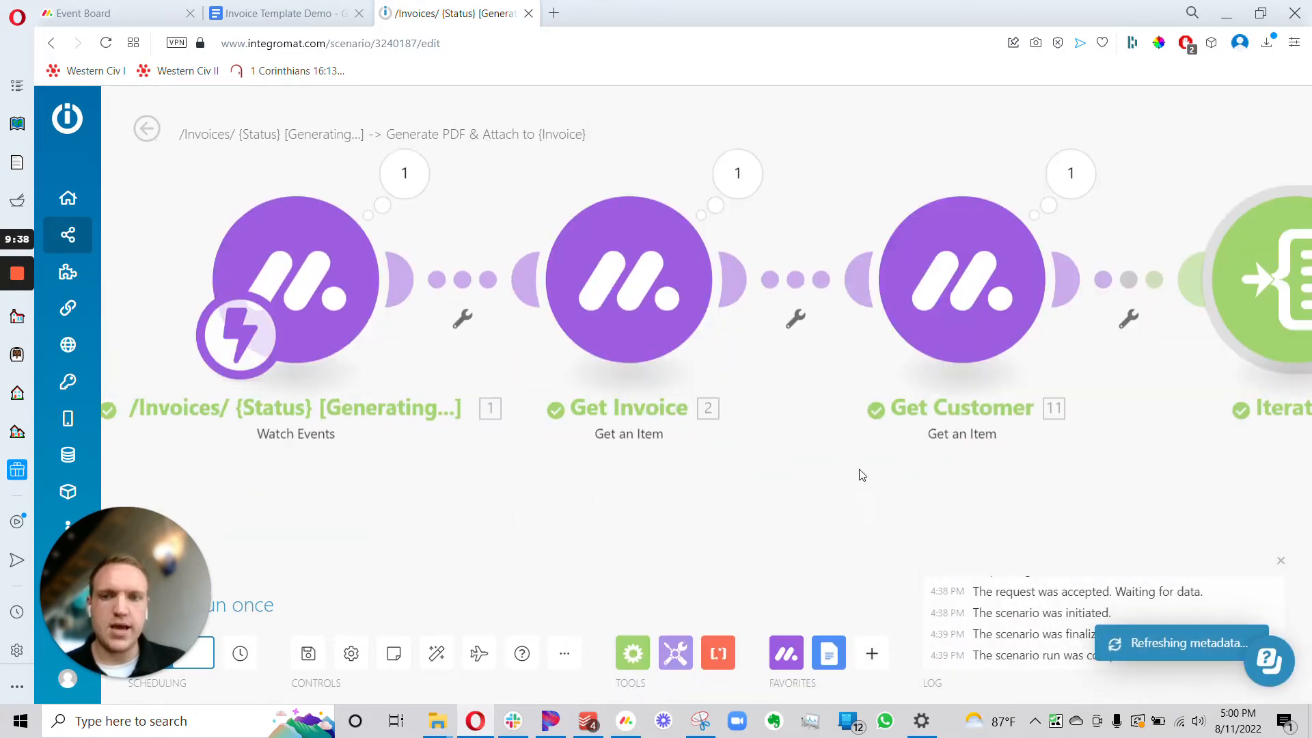
# - View the client's Email, Phone and Address columns on the monday.com Customers board and return to the Integromat scenario
pyautogui.click(113, 13)
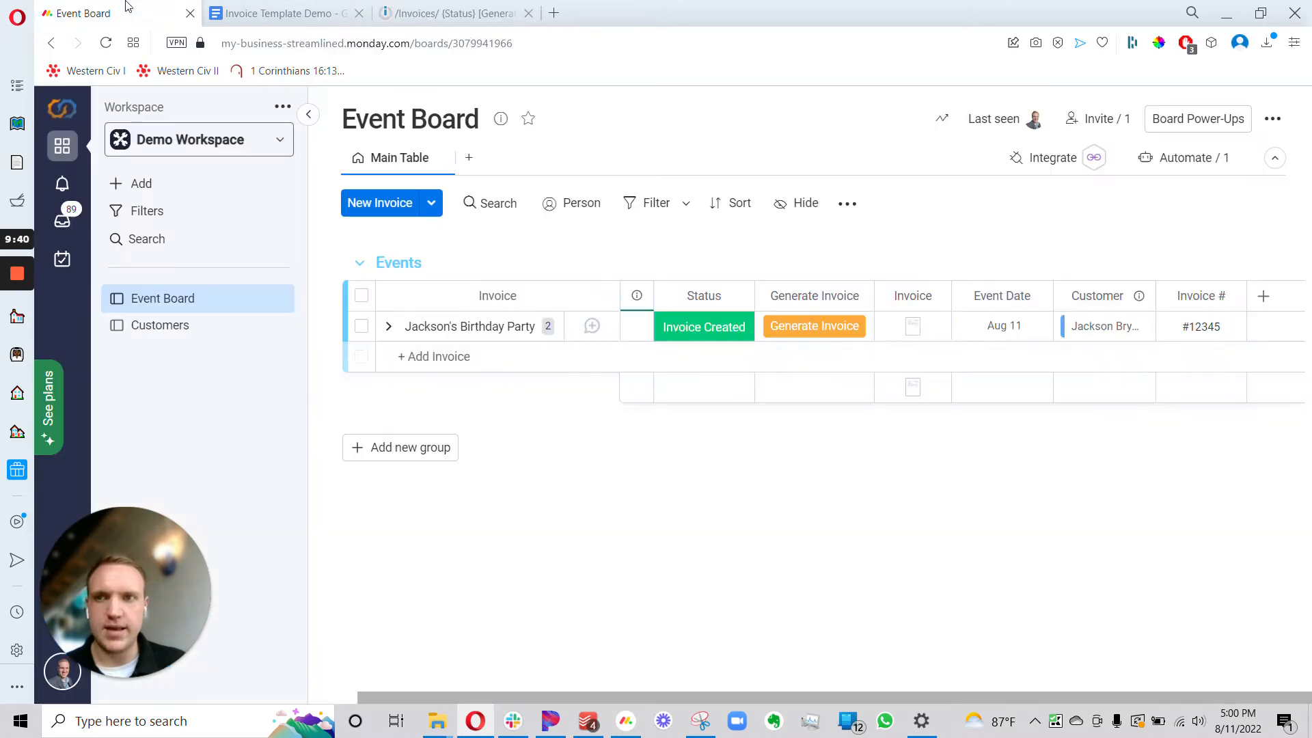
pyautogui.click(209, 327)
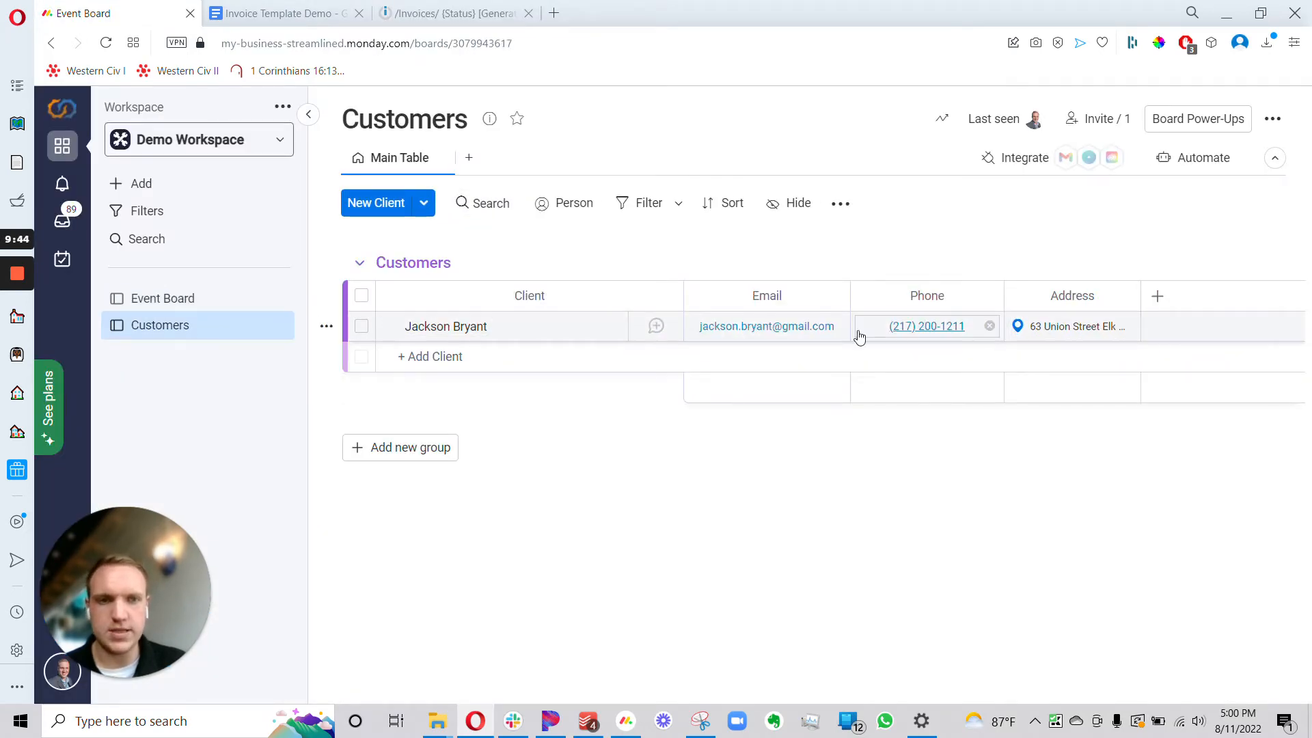
pyautogui.click(453, 12)
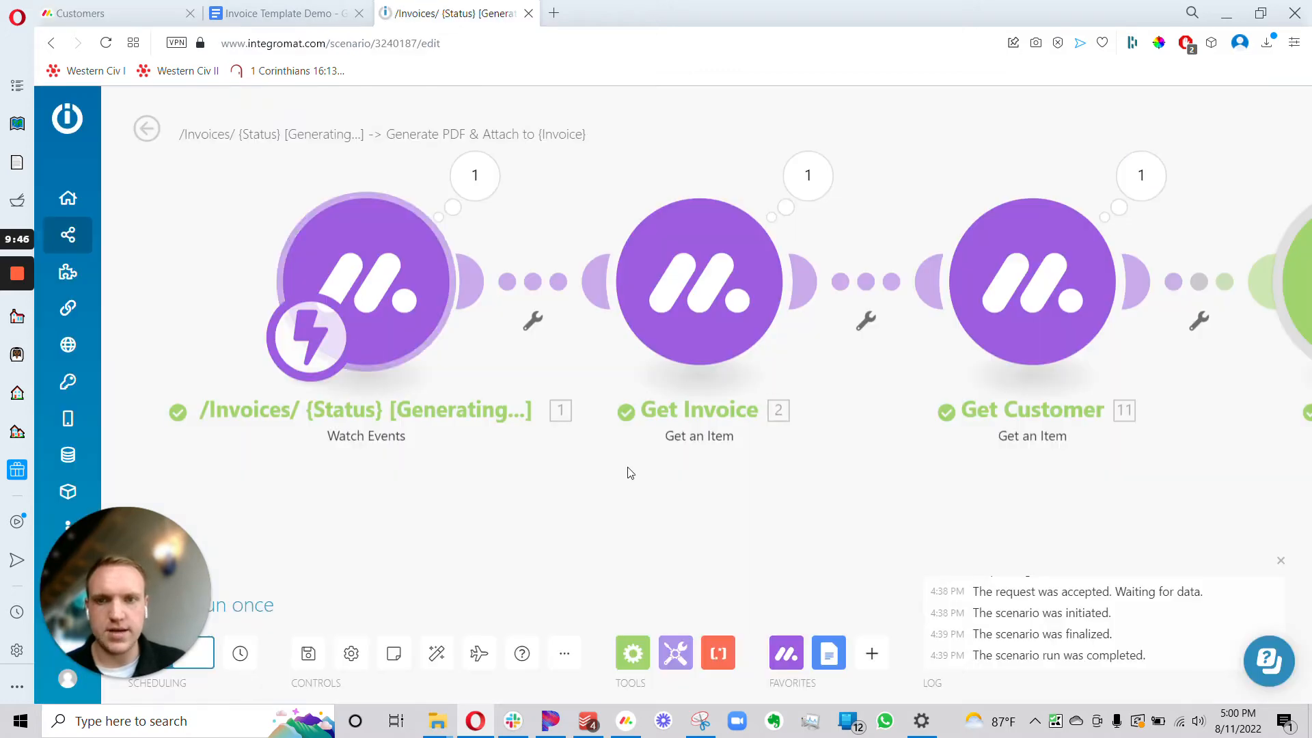
# - Examine the modules that follow Get Customer in the scenario, starting with the Iterator
pyautogui.moveTo(816, 351); pyautogui.dragTo(565, 352)
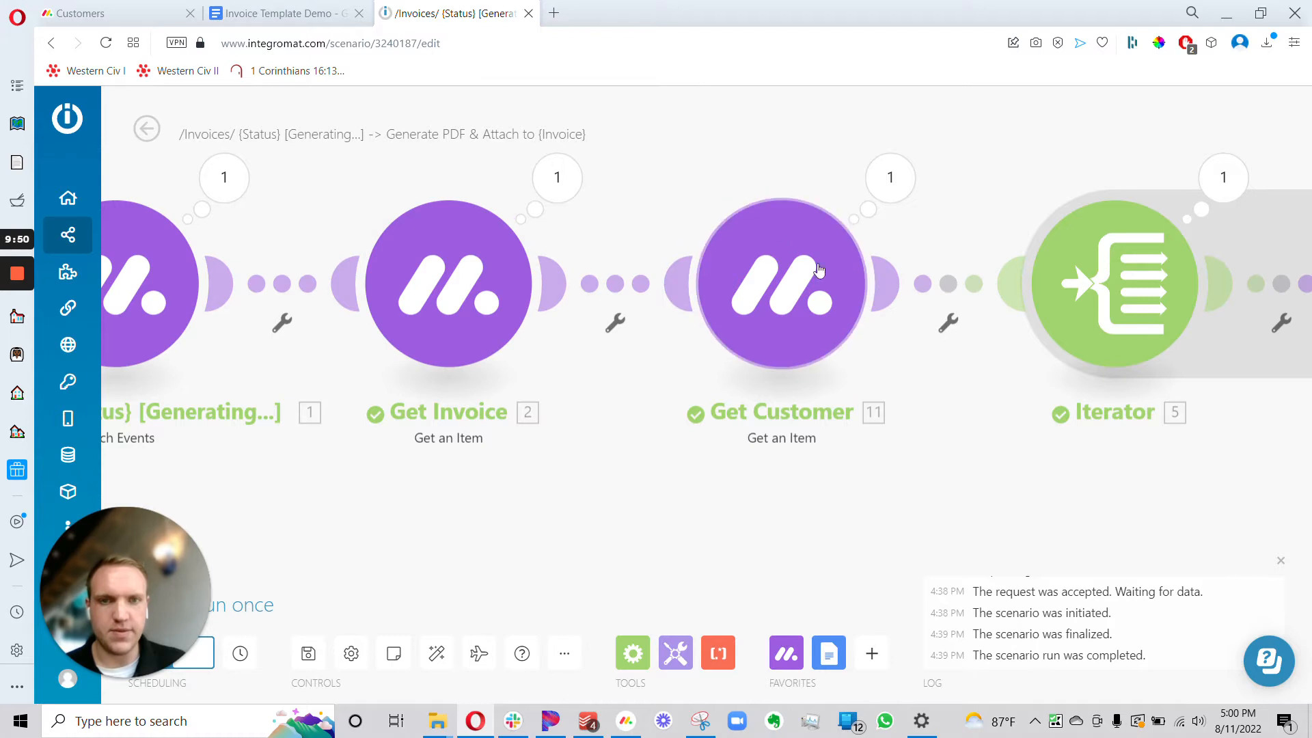
pyautogui.moveTo(935, 508); pyautogui.dragTo(625, 523)
pyautogui.moveTo(737, 494); pyautogui.dragTo(480, 518)
pyautogui.scroll(-1, 617, 494)
pyautogui.moveTo(671, 502); pyautogui.dragTo(463, 464)
pyautogui.scroll(-1, 467, 461)
pyautogui.moveTo(607, 463); pyautogui.dragTo(592, 431)
pyautogui.moveTo(754, 465); pyautogui.dragTo(649, 476)
# - Expand the birthday party invoice's subitems on the Event Board and compare them with the item rows in the Invoice Template Demo document
pyautogui.click(225, 13)
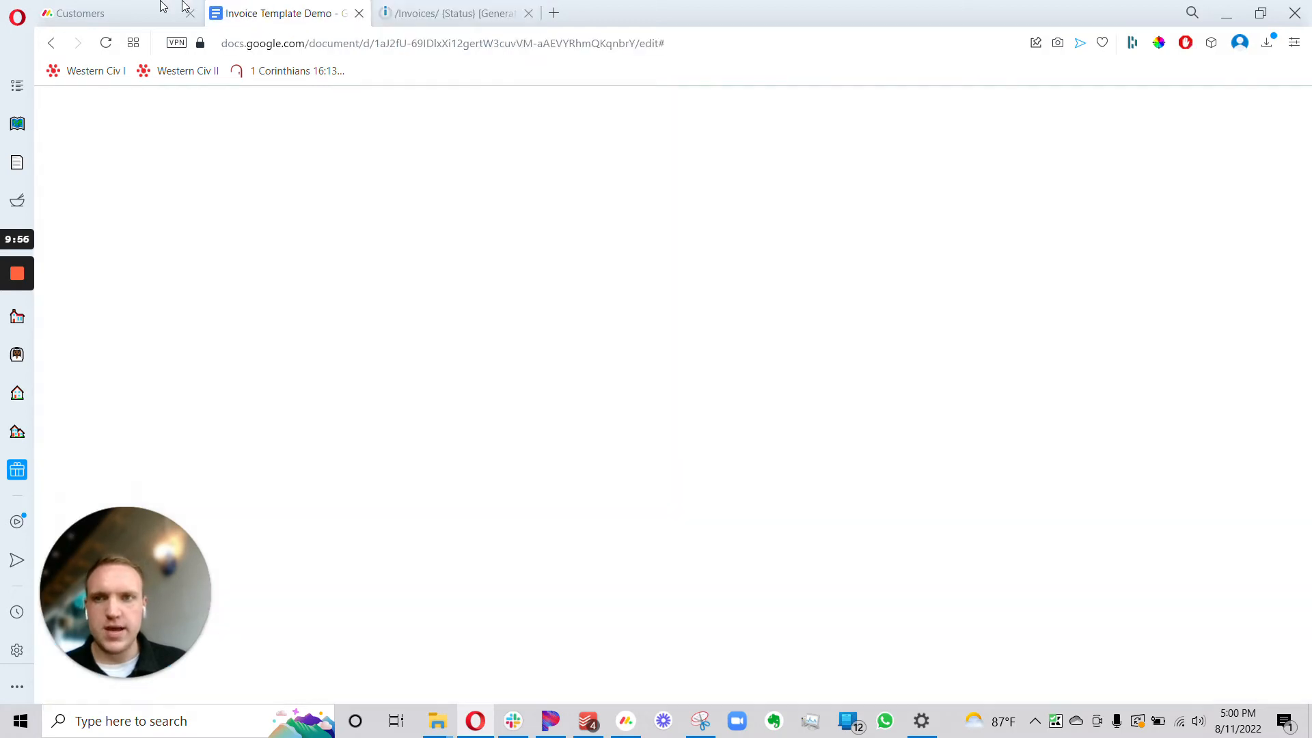
pyautogui.click(171, 13)
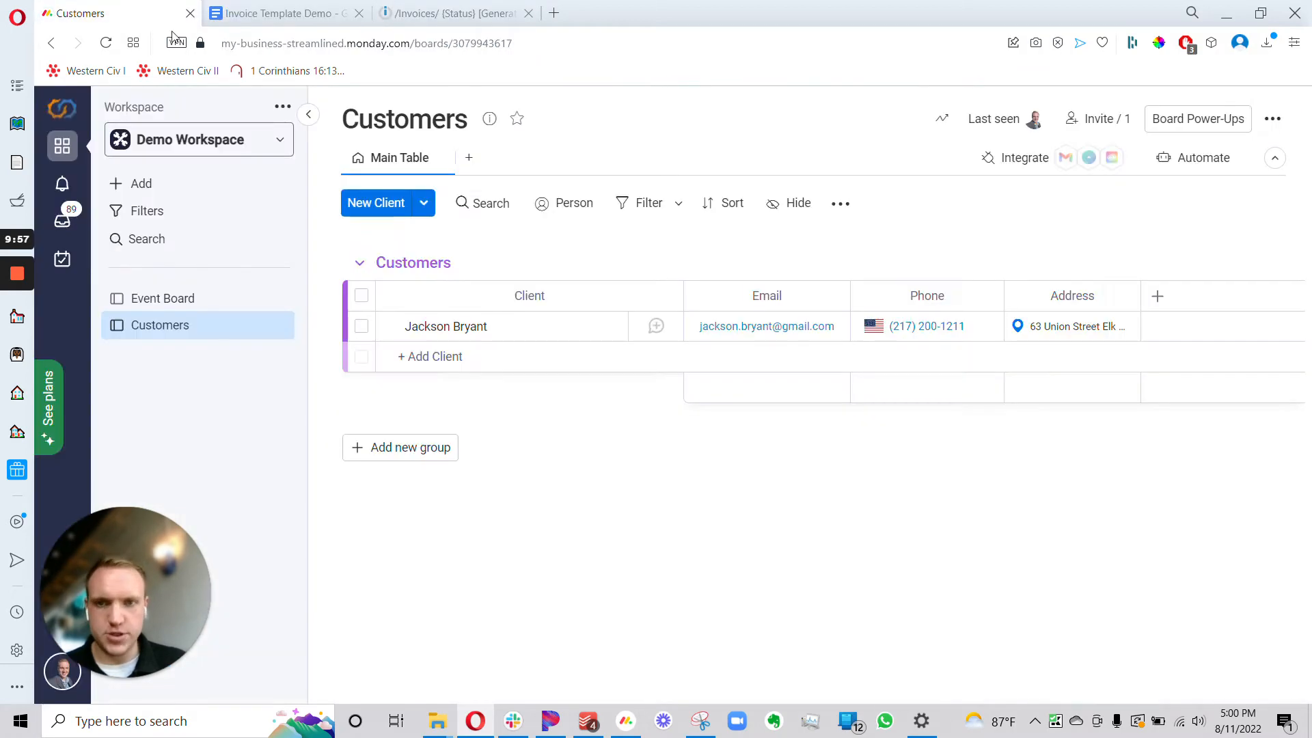
pyautogui.click(163, 298)
pyautogui.click(388, 326)
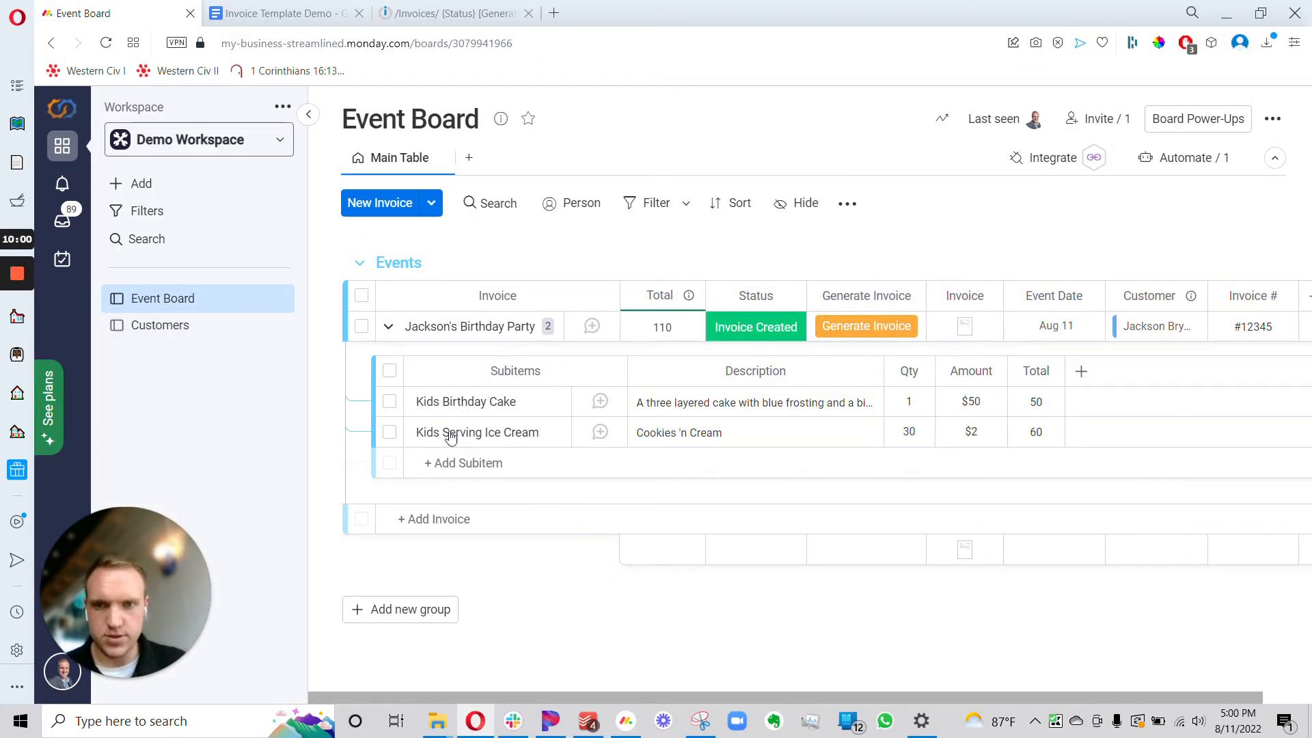
pyautogui.click(287, 10)
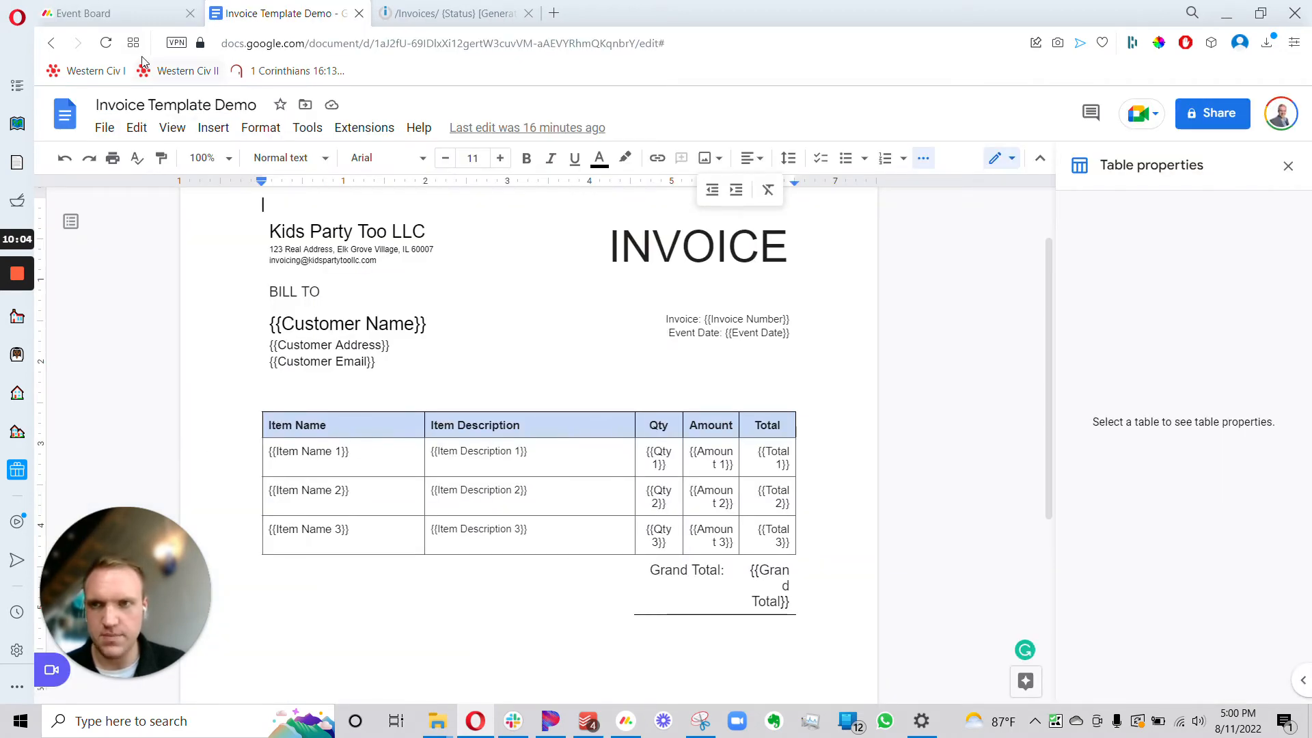
pyautogui.click(103, 13)
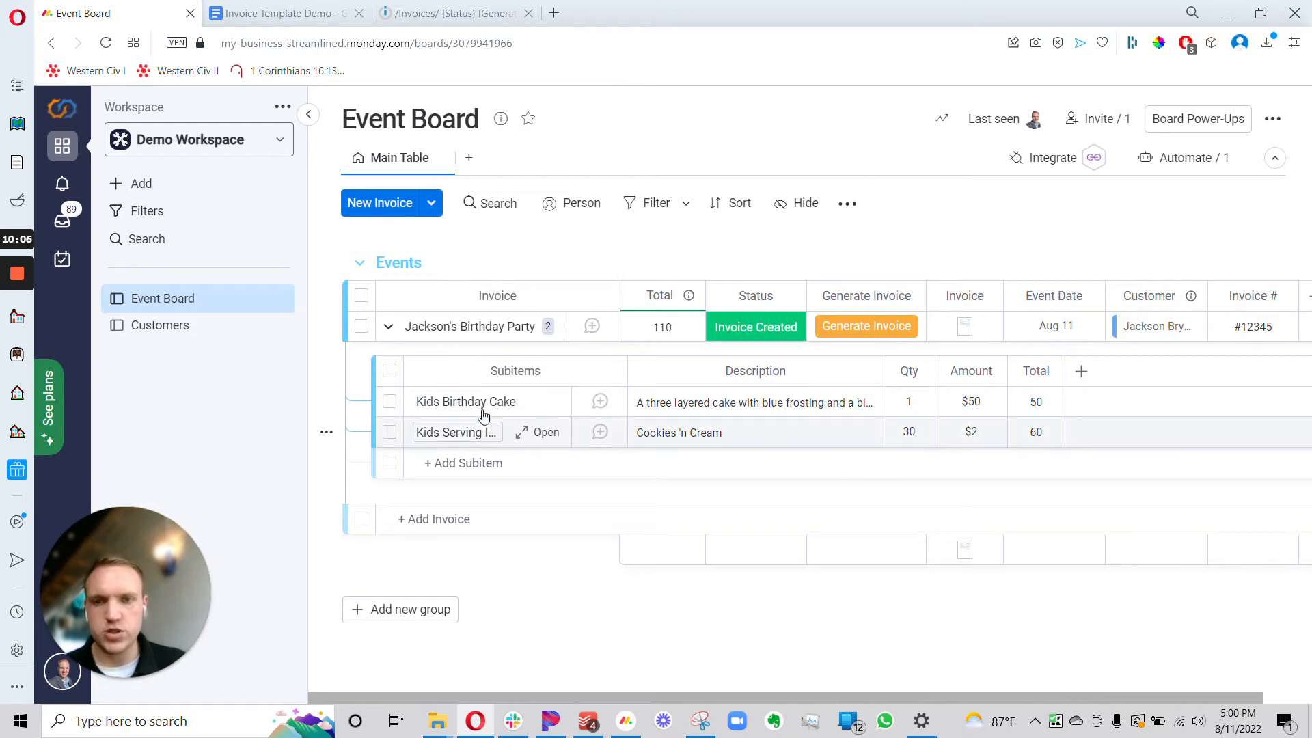
pyautogui.click(328, 13)
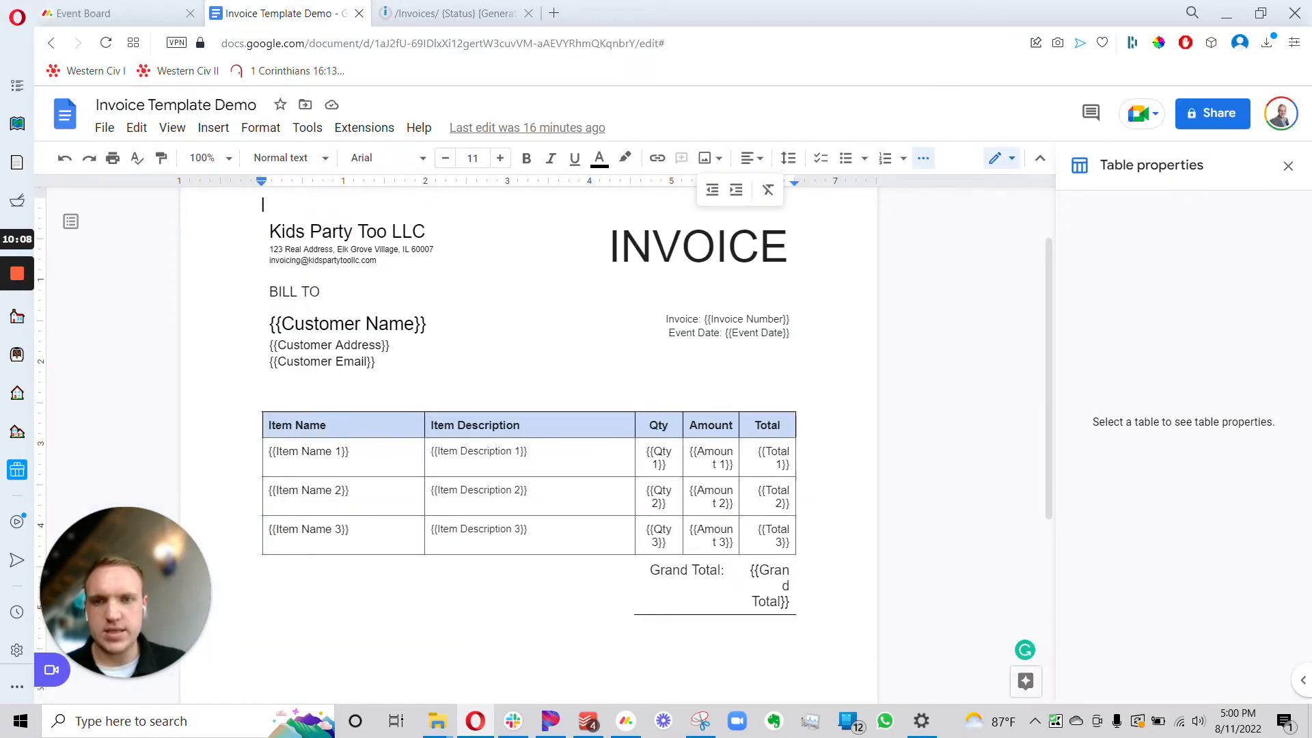
# - Return to the Integromat scenario and examine the section from the Iterator through Get Subitems and Organize Line Items to the Array aggregator
pyautogui.click(412, 13)
pyautogui.moveTo(754, 549); pyautogui.dragTo(839, 602)
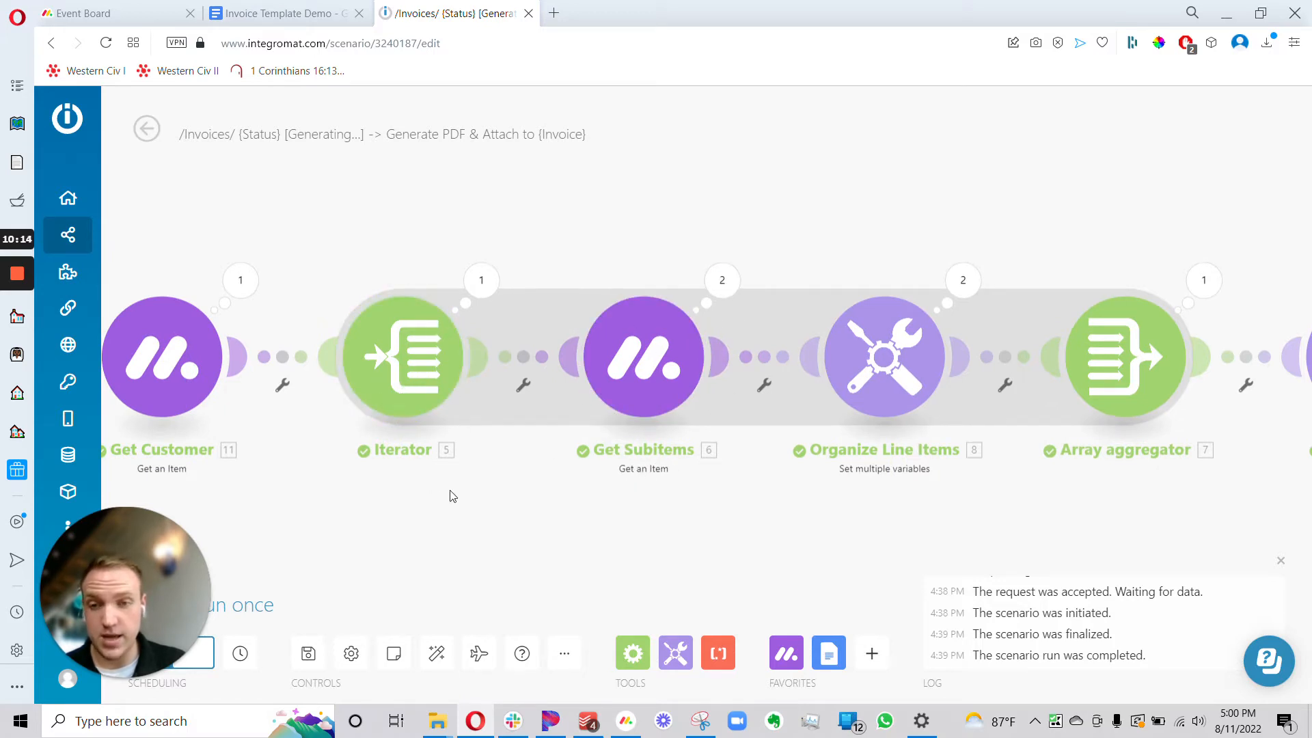
pyautogui.moveTo(461, 497); pyautogui.dragTo(539, 504)
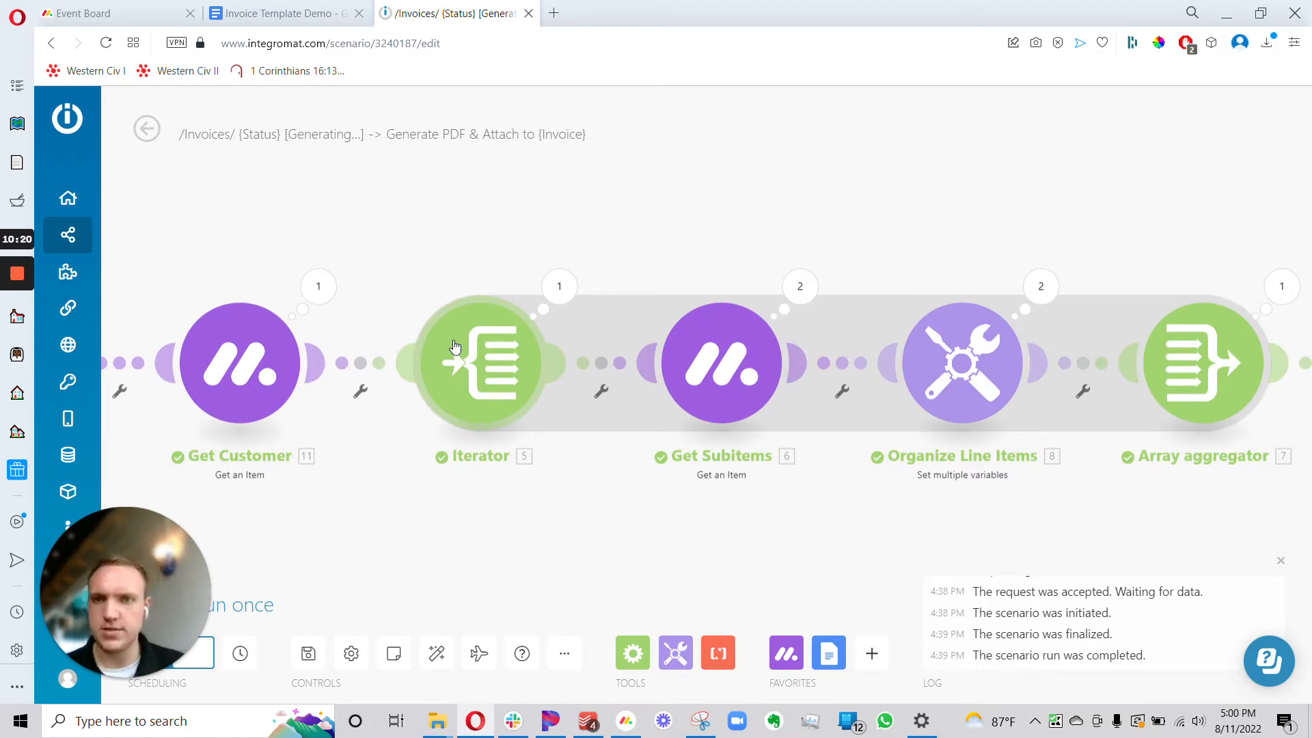
pyautogui.moveTo(598, 218); pyautogui.dragTo(713, 204)
pyautogui.moveTo(542, 504); pyautogui.dragTo(720, 508)
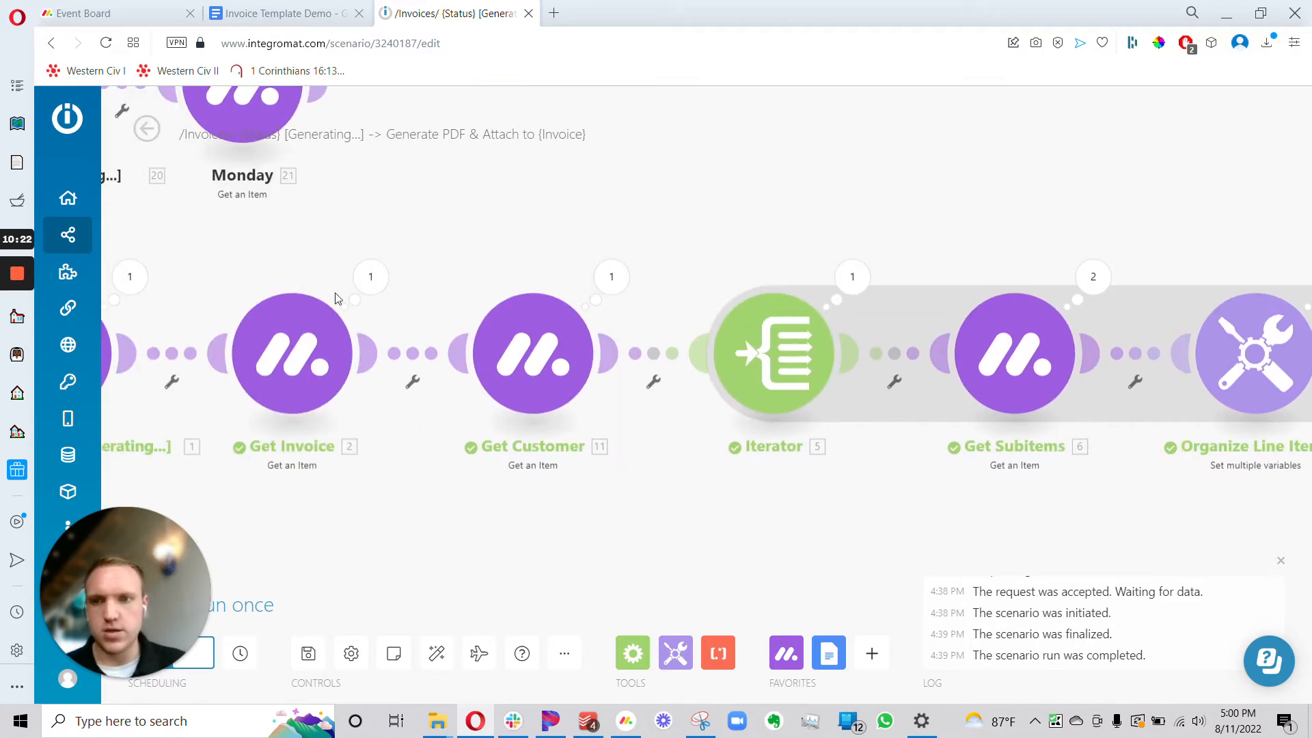
# - Inspect the Column Values in the Get Invoice module's output and highlight the ID of the subitems column
pyautogui.click(370, 276)
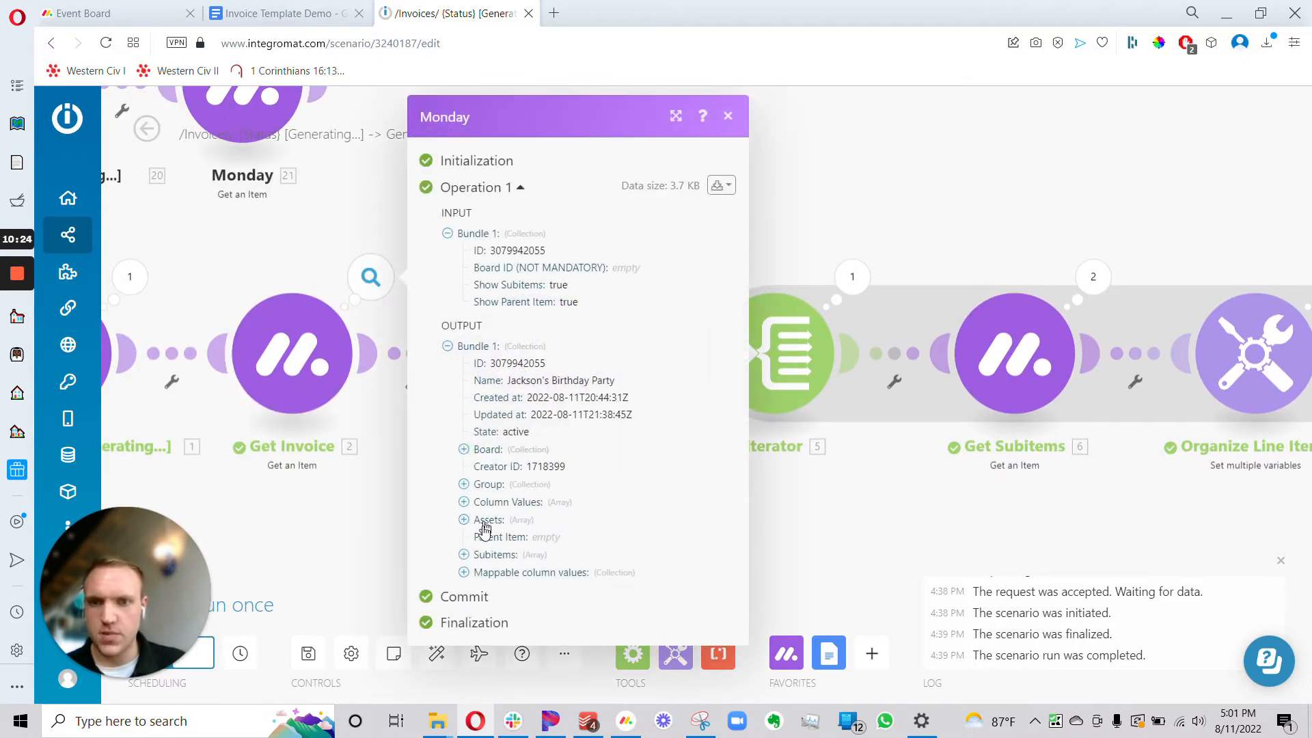
pyautogui.click(485, 502)
pyautogui.scroll(-3, 489, 506)
pyautogui.click(492, 516)
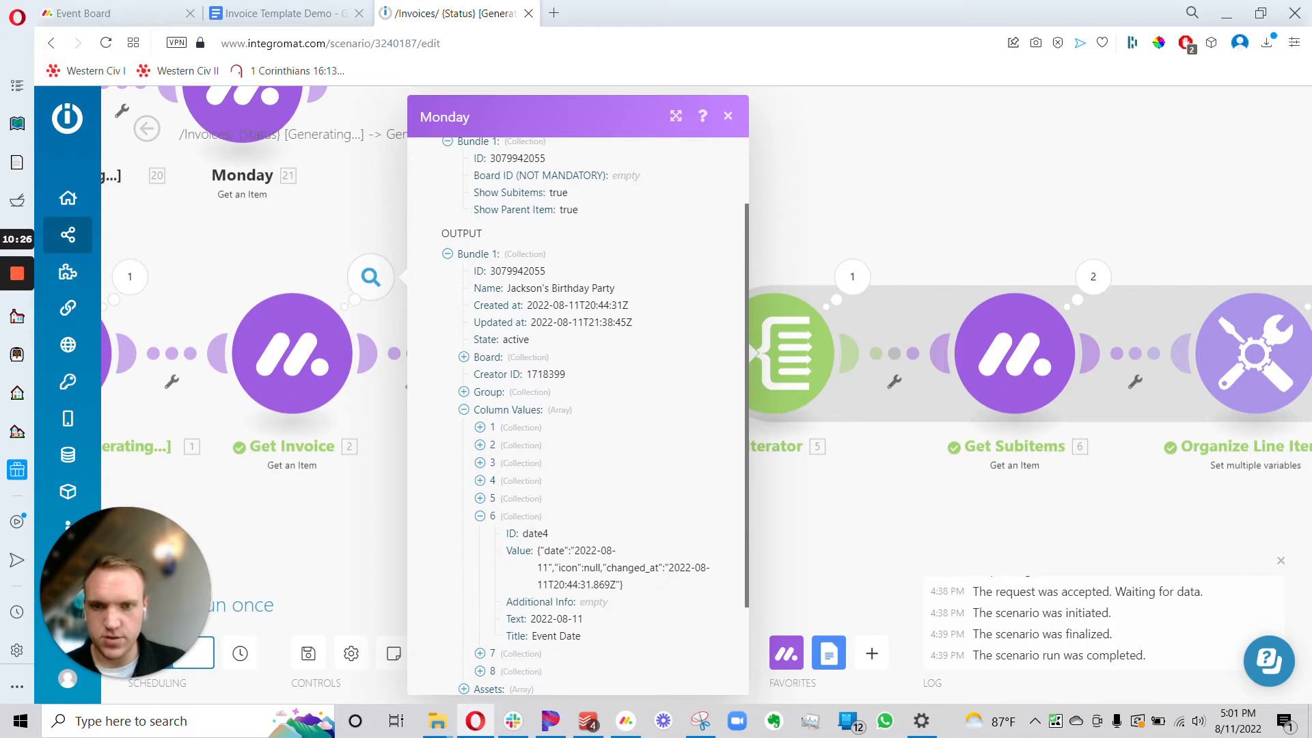
pyautogui.scroll(-2, 526, 594)
pyautogui.click(496, 416)
pyautogui.click(506, 396)
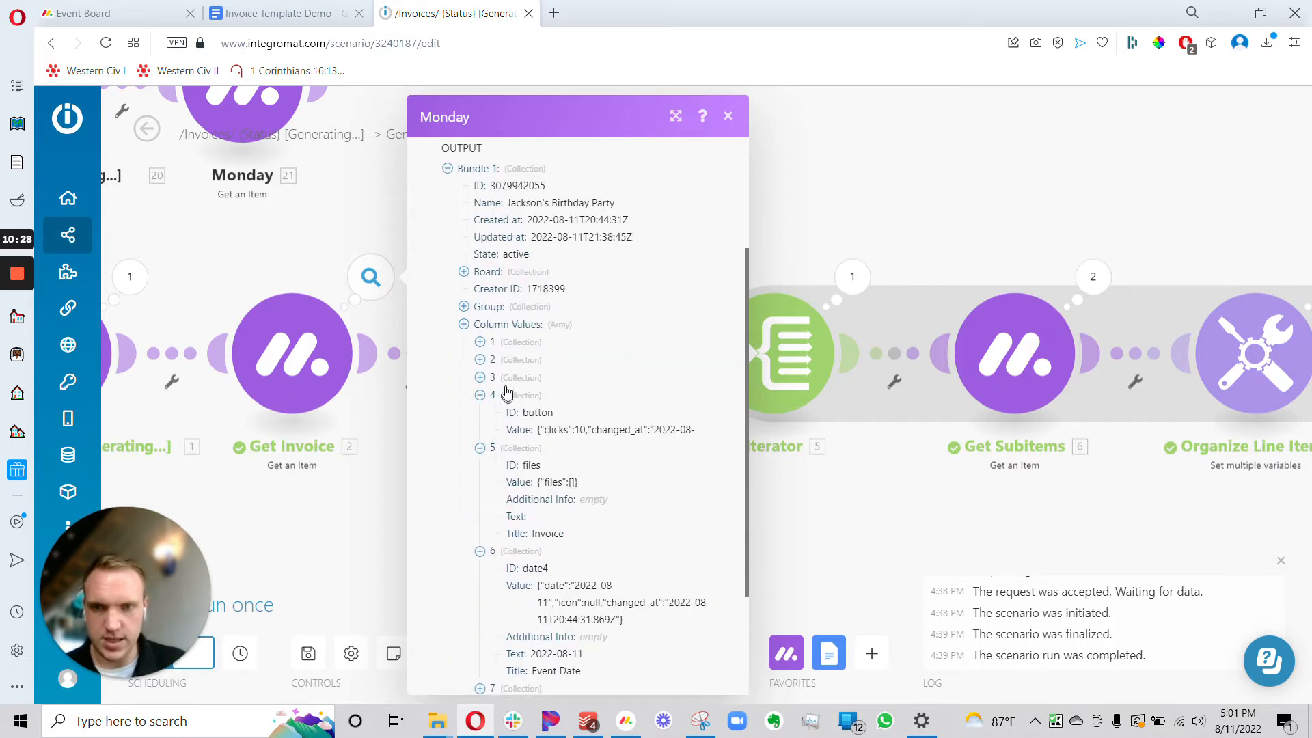
pyautogui.click(505, 343)
pyautogui.doubleClick(545, 359)
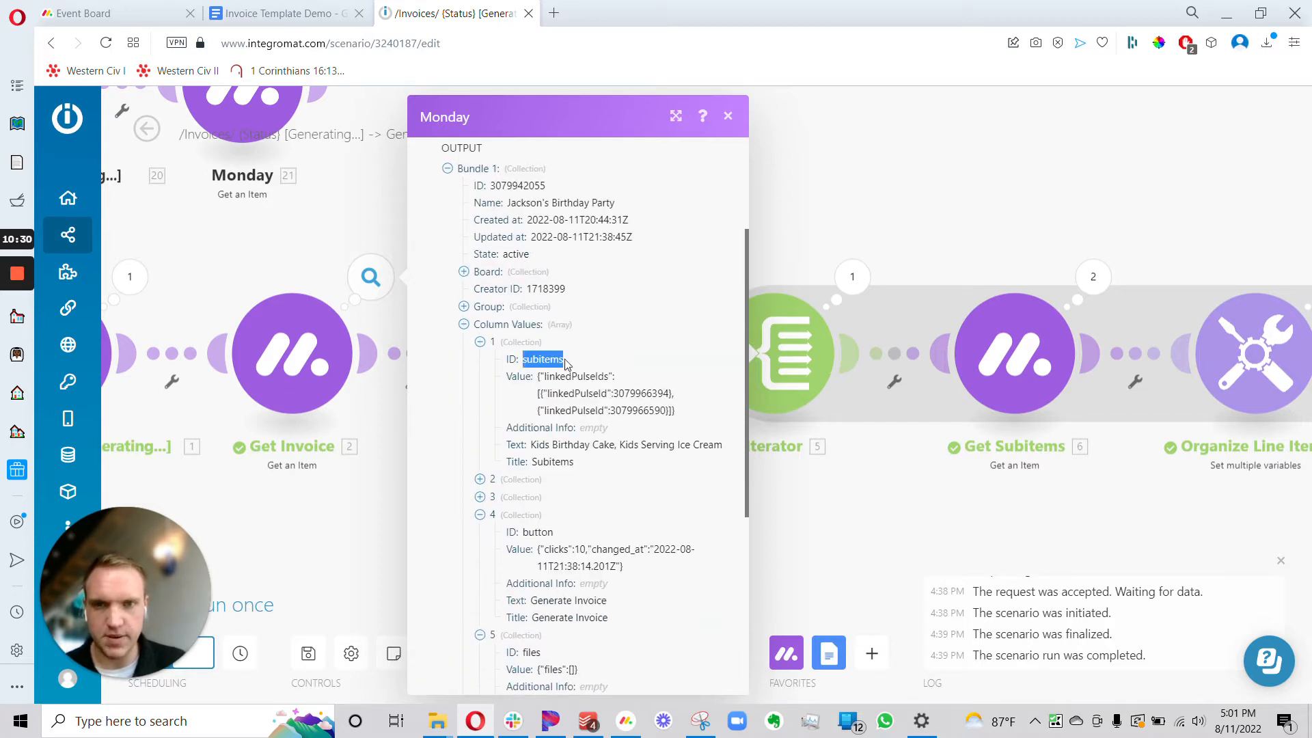
# - Point out the linkedPulseId entries in the subitems column's value within the Get Invoice output
pyautogui.click(567, 364)
pyautogui.moveTo(612, 393)
pyautogui.mouseDown()
pyautogui.moveTo(678, 412)
pyautogui.moveTo(620, 394)
pyautogui.mouseUp()
pyautogui.click(666, 412)
pyautogui.click(620, 395)
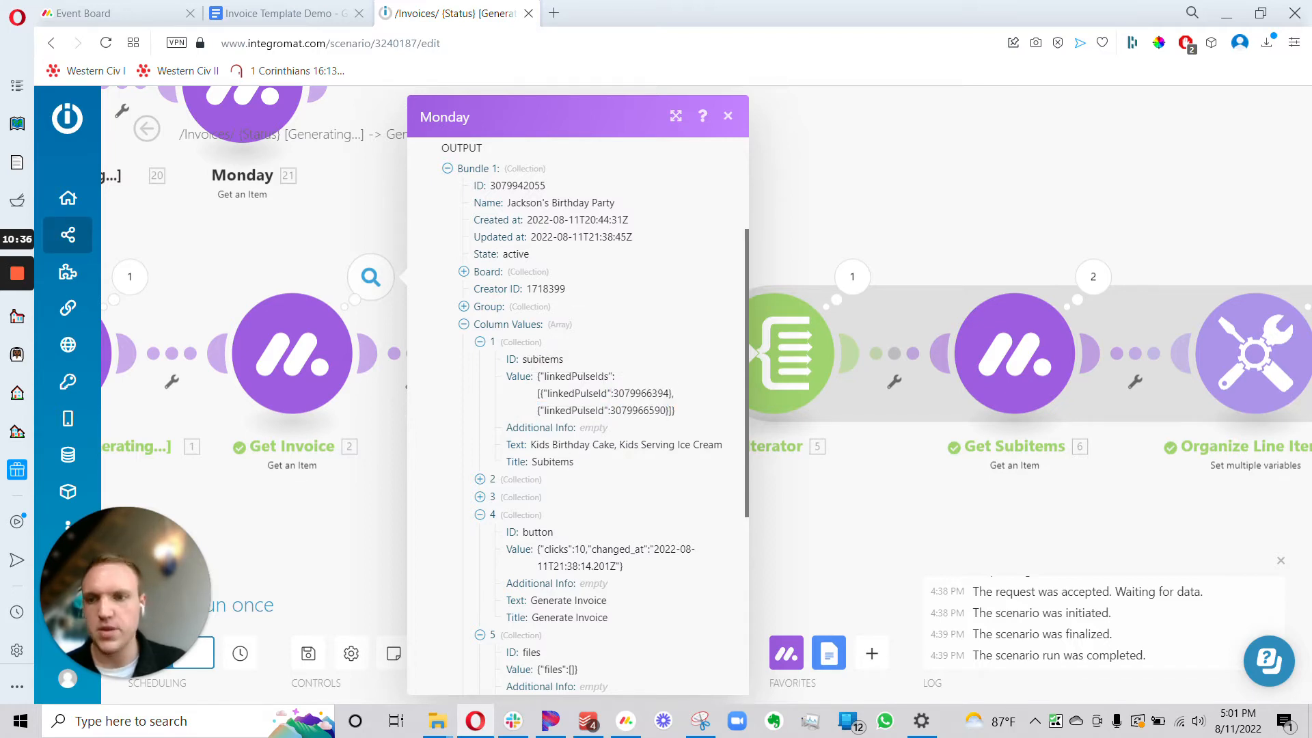
pyautogui.click(191, 5)
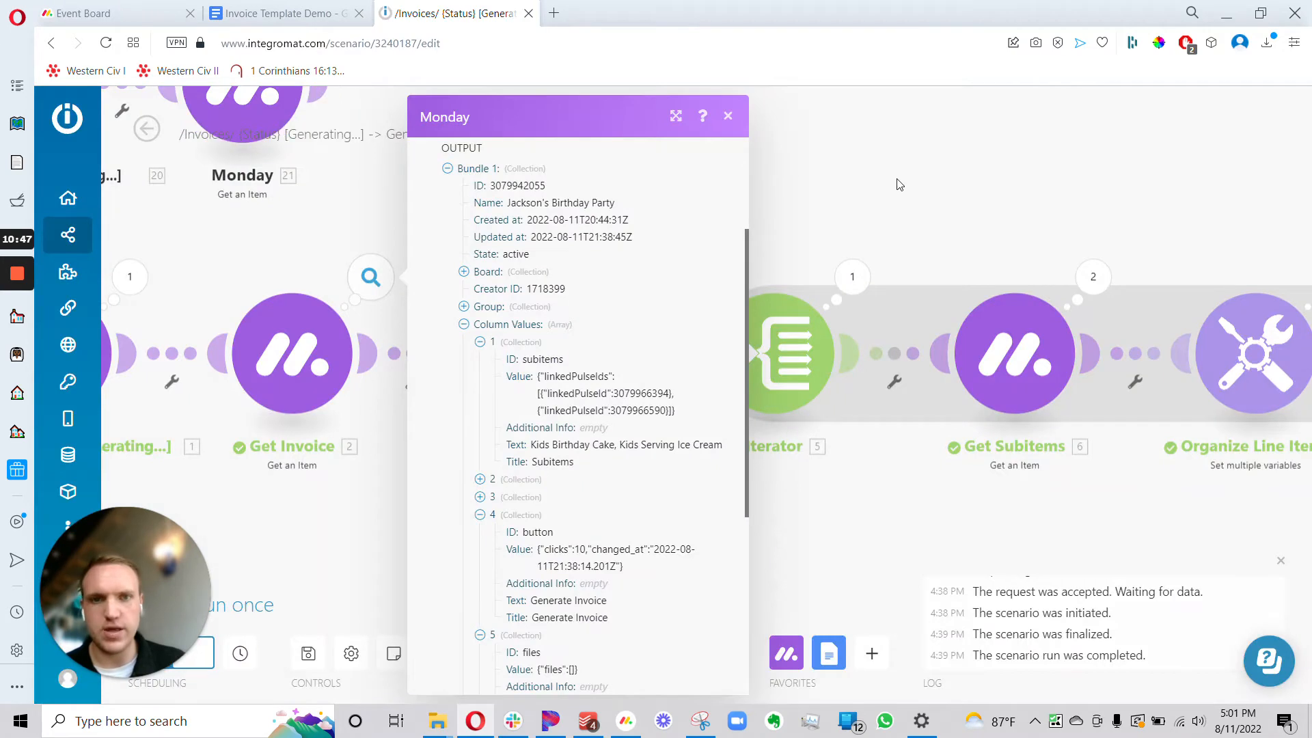
# - Close the Get Invoice output and examine the module chain from Get Invoice through the Iterator and Get Subitems to Set Names
pyautogui.moveTo(899, 182); pyautogui.dragTo(663, 150)
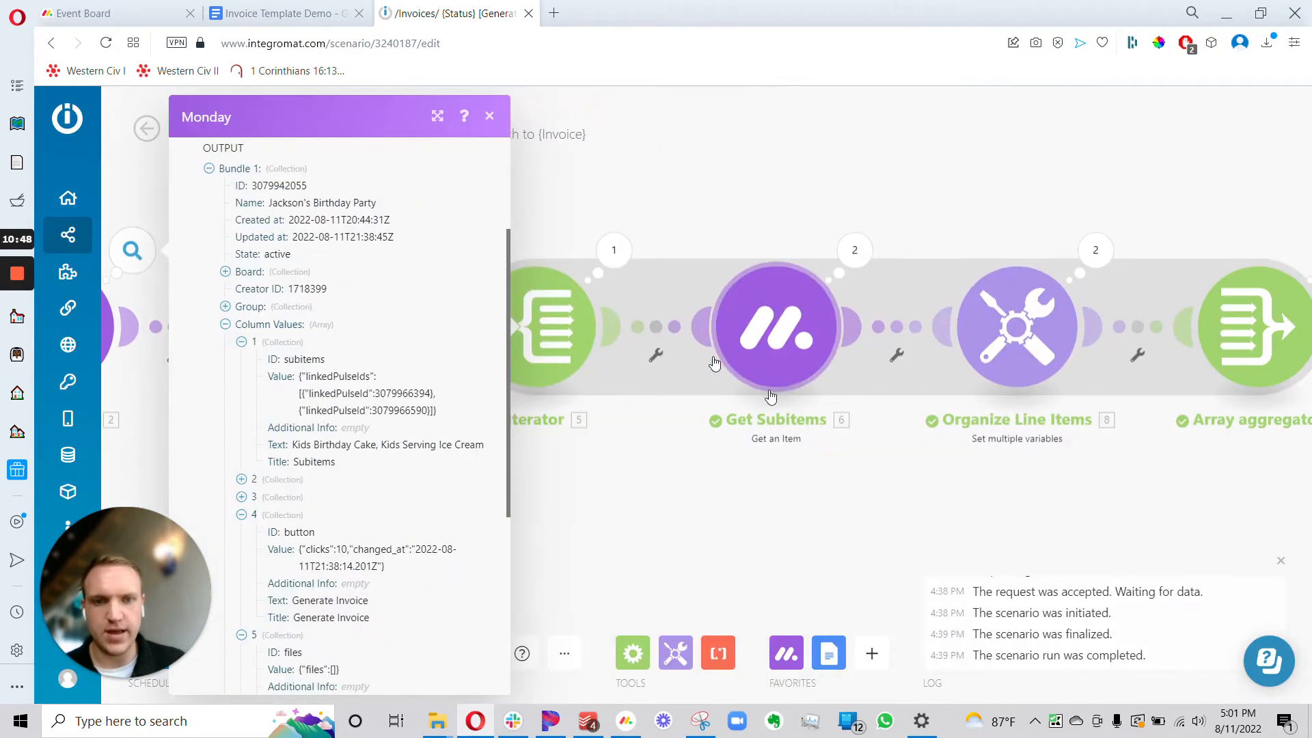
pyautogui.moveTo(724, 506); pyautogui.dragTo(716, 515)
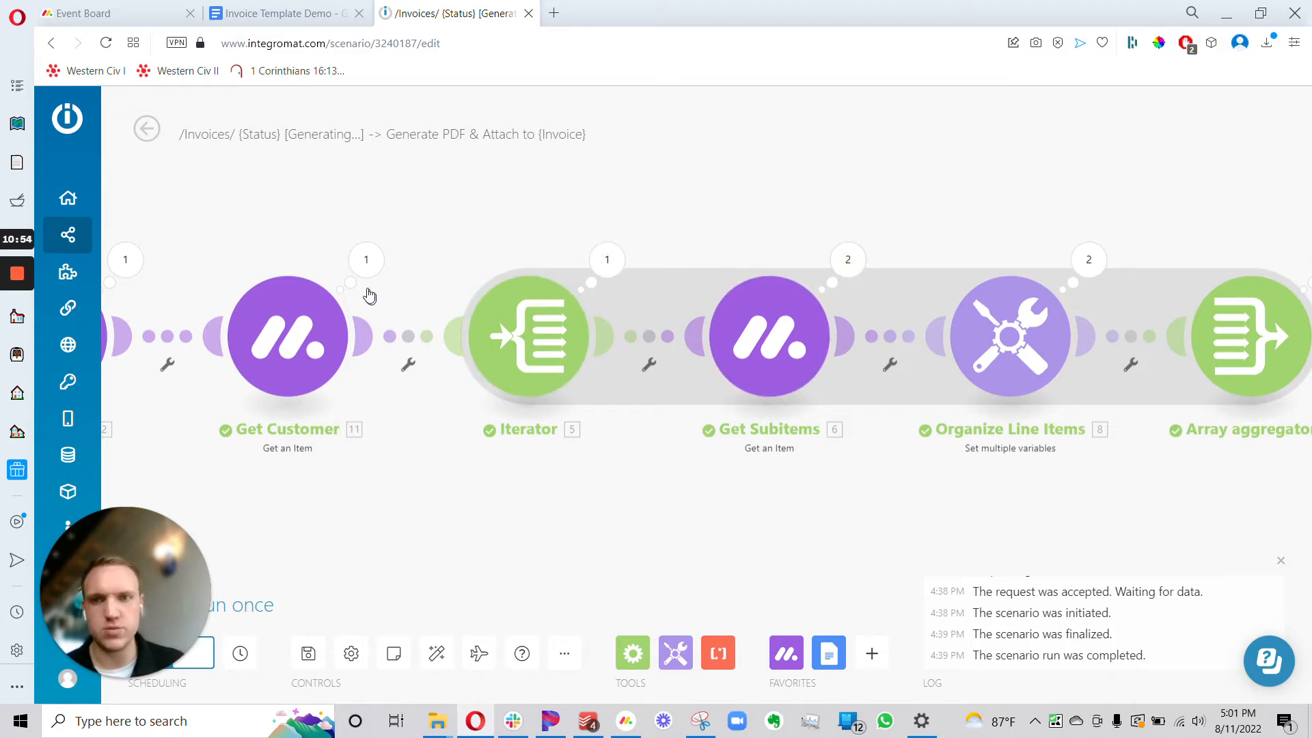
pyautogui.moveTo(393, 227); pyautogui.dragTo(584, 212)
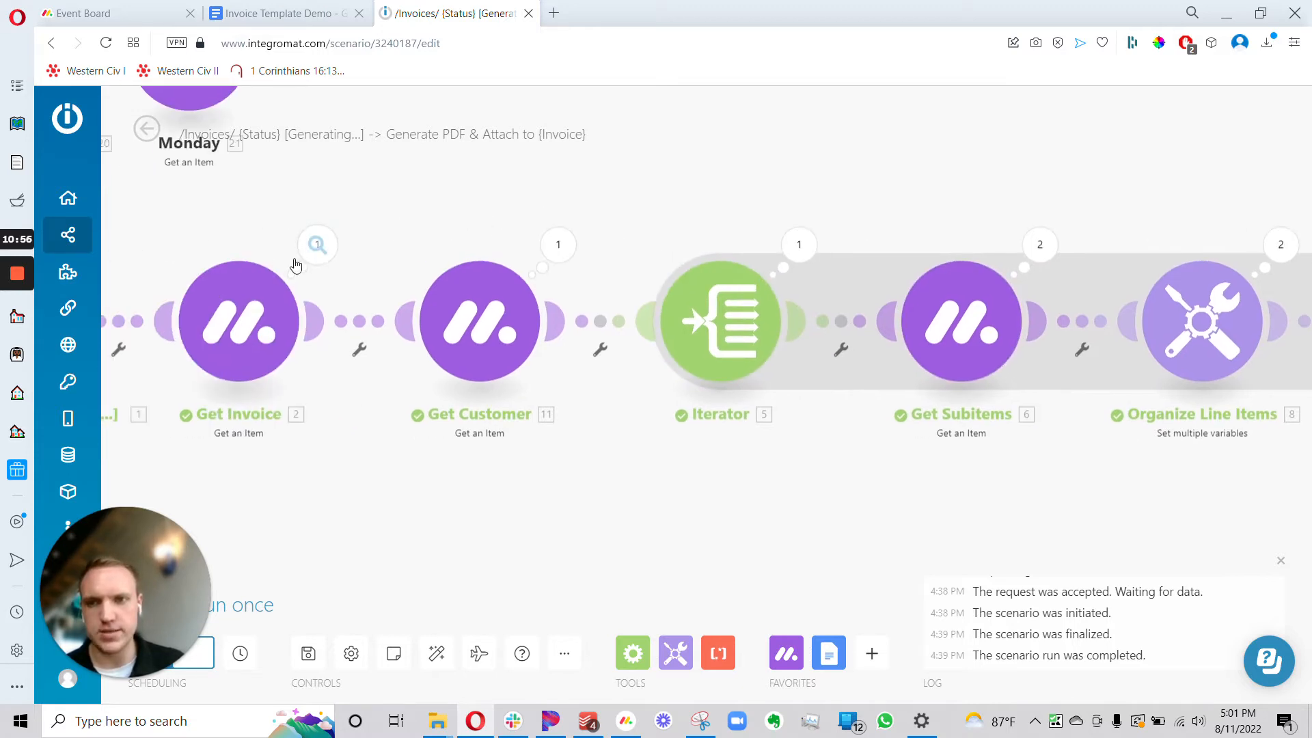
pyautogui.moveTo(668, 231); pyautogui.dragTo(243, 279)
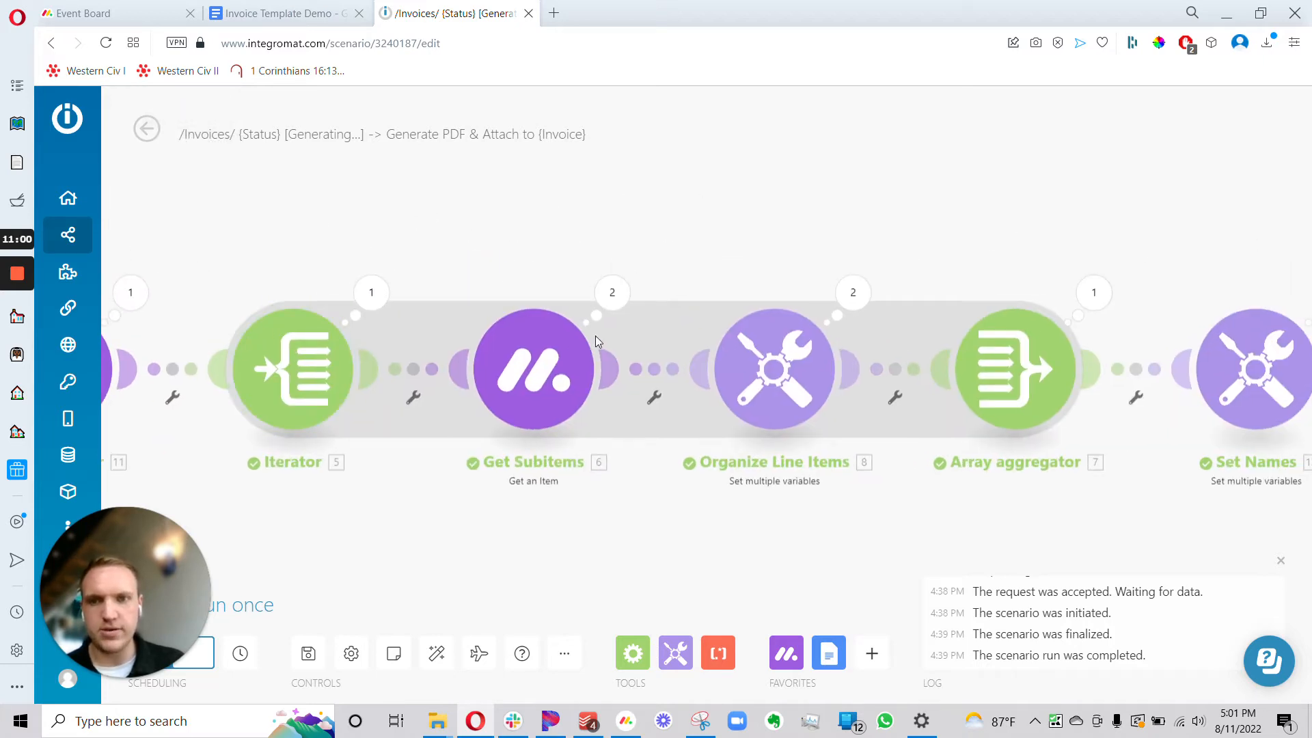
pyautogui.moveTo(601, 252); pyautogui.dragTo(528, 228)
pyautogui.click(542, 269)
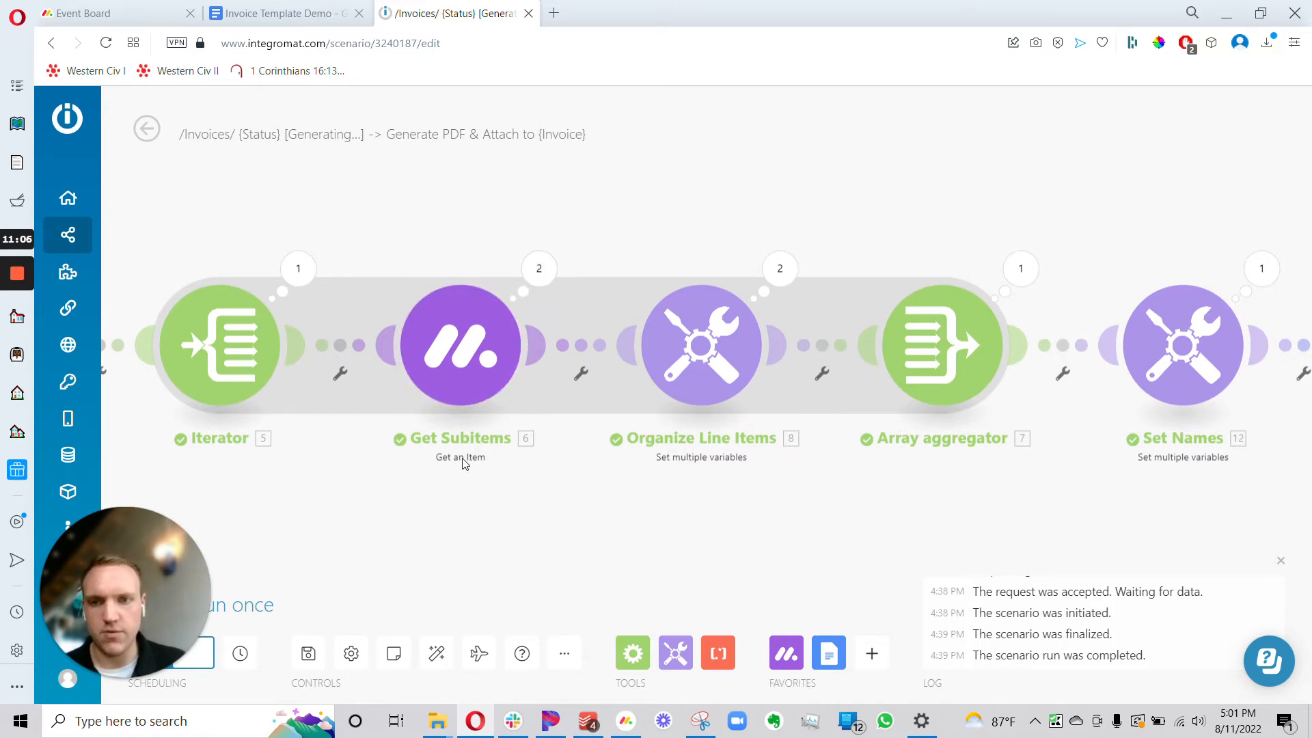
pyautogui.moveTo(468, 467); pyautogui.dragTo(502, 472)
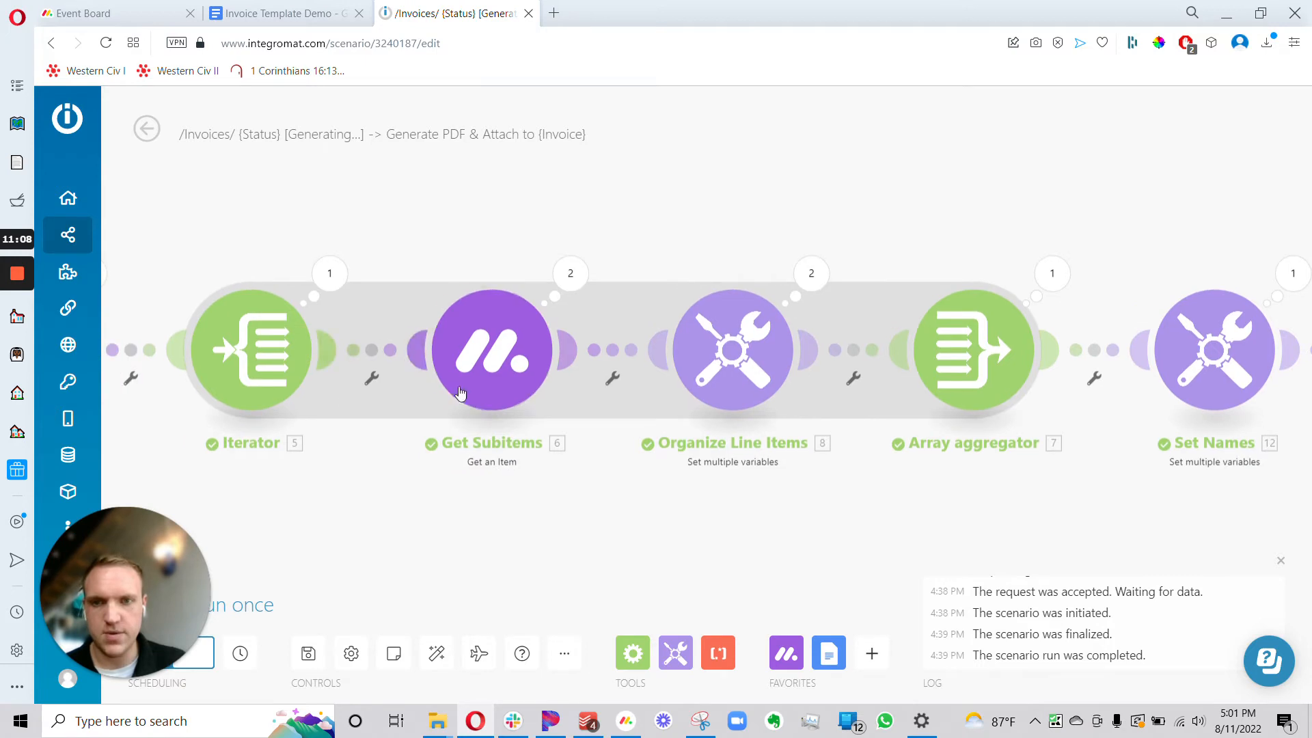
# - Inspect the individual operations in the Get Subitems module's run output and close it
pyautogui.click(570, 273)
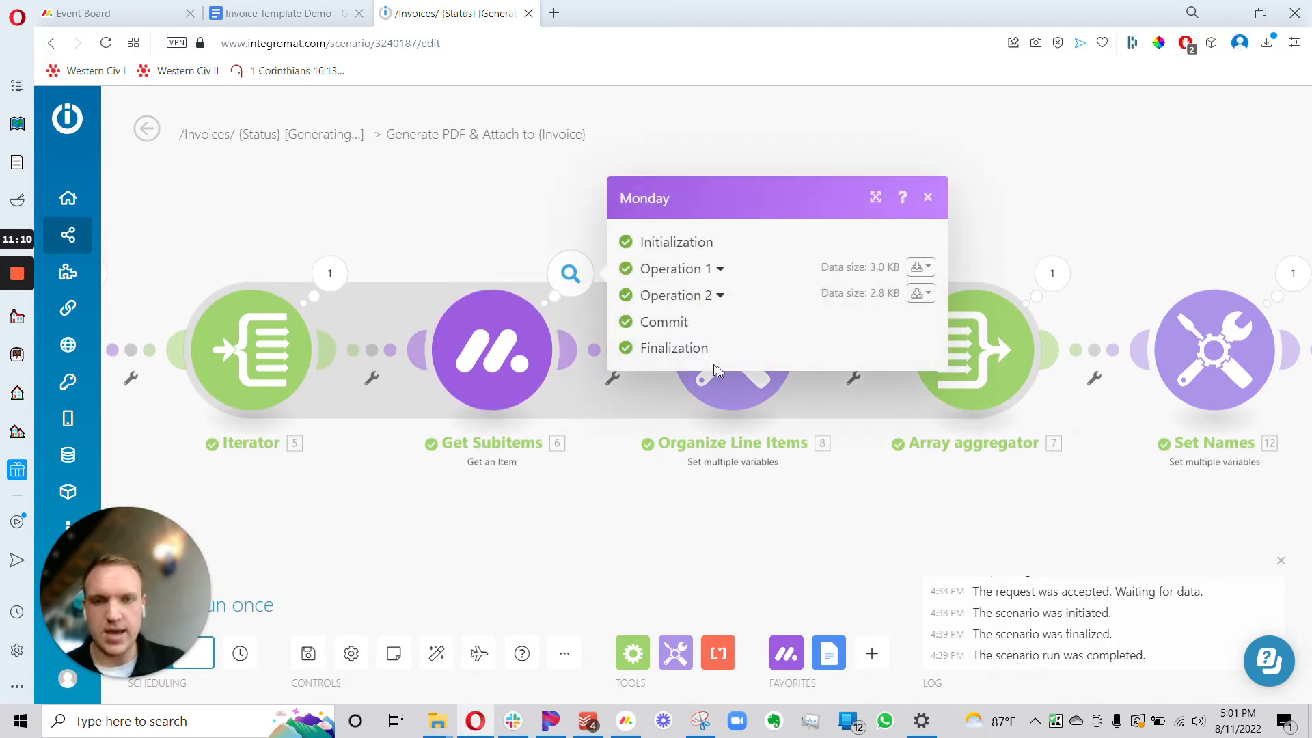
pyautogui.click(722, 294)
pyautogui.click(722, 190)
pyautogui.scroll(-4, 688, 383)
pyautogui.scroll(3, 688, 383)
pyautogui.click(536, 524)
pyautogui.moveTo(707, 491); pyautogui.dragTo(536, 477)
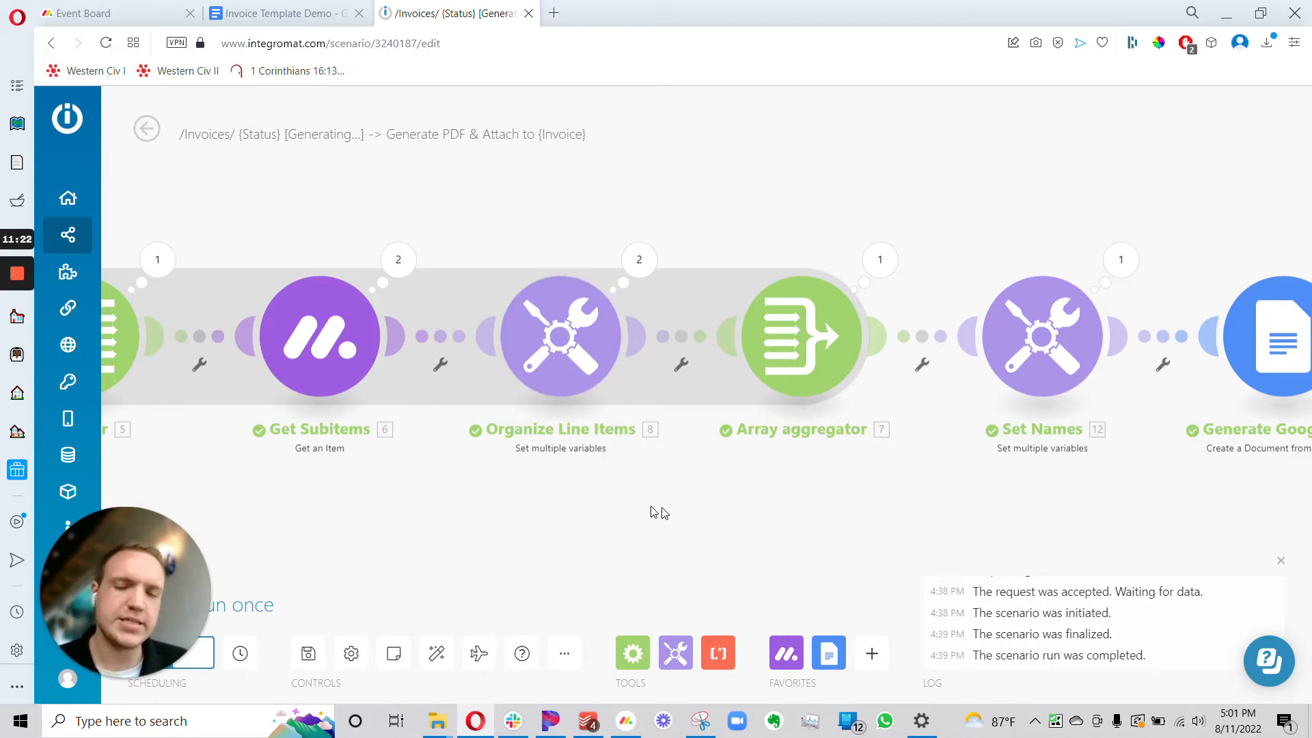
# - Open the Organize Line Items module's settings to view its line item variables
pyautogui.moveTo(614, 501); pyautogui.dragTo(688, 506)
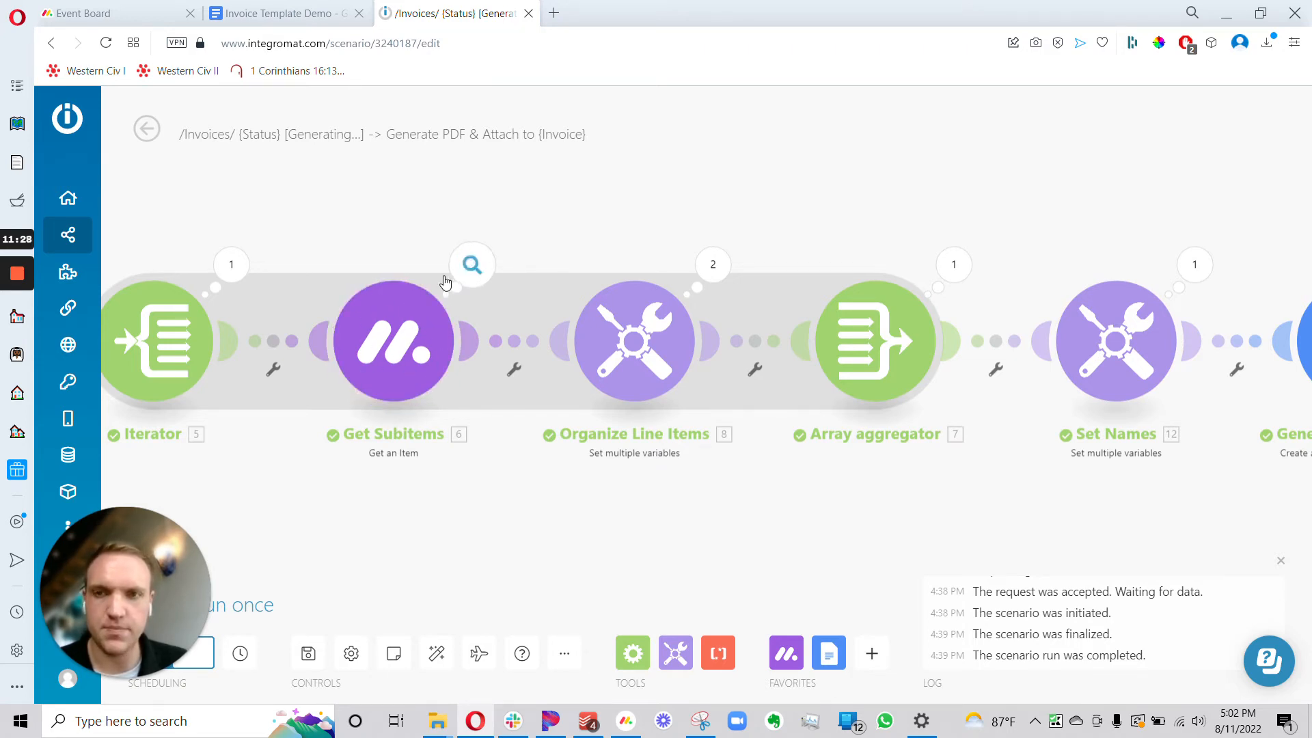
pyautogui.moveTo(699, 231); pyautogui.dragTo(625, 213)
pyautogui.click(502, 335)
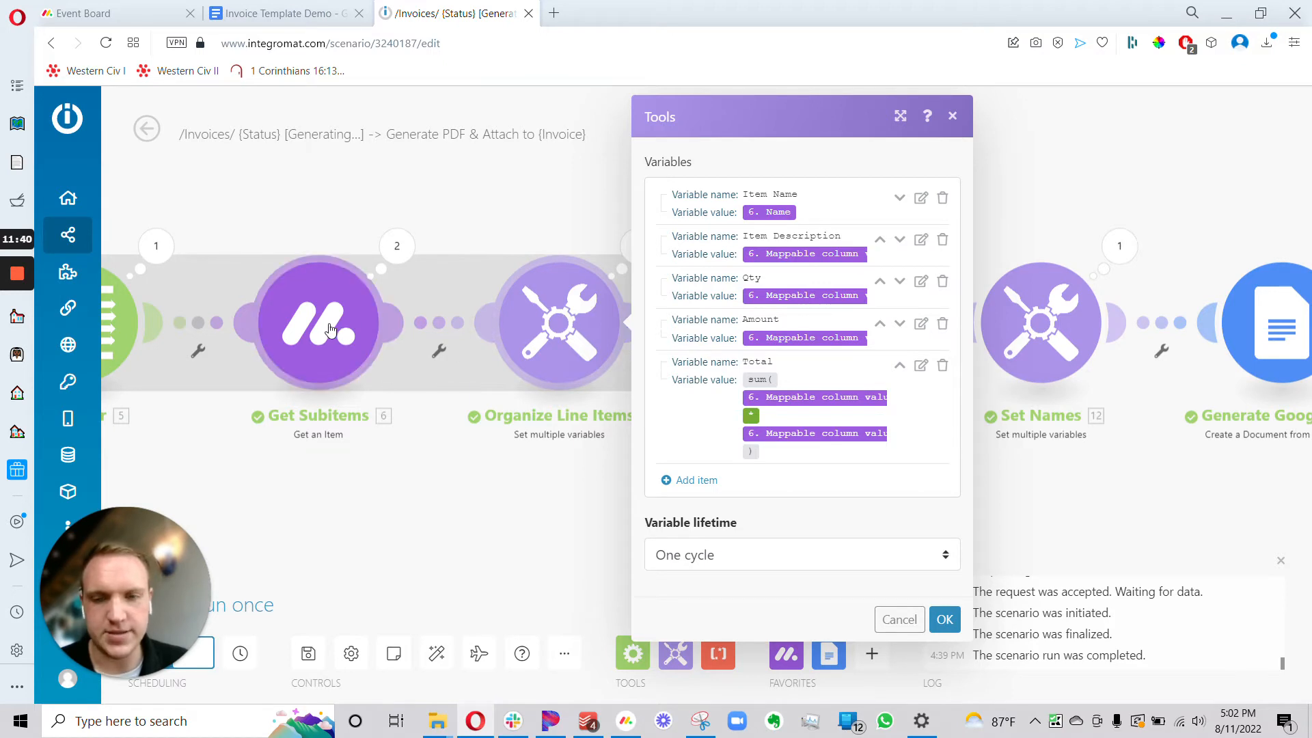
# - Open the Get Customer module's settings and inspect the connect_boards mapping in its ID field
pyautogui.click(350, 338)
pyautogui.moveTo(253, 516); pyautogui.dragTo(613, 507)
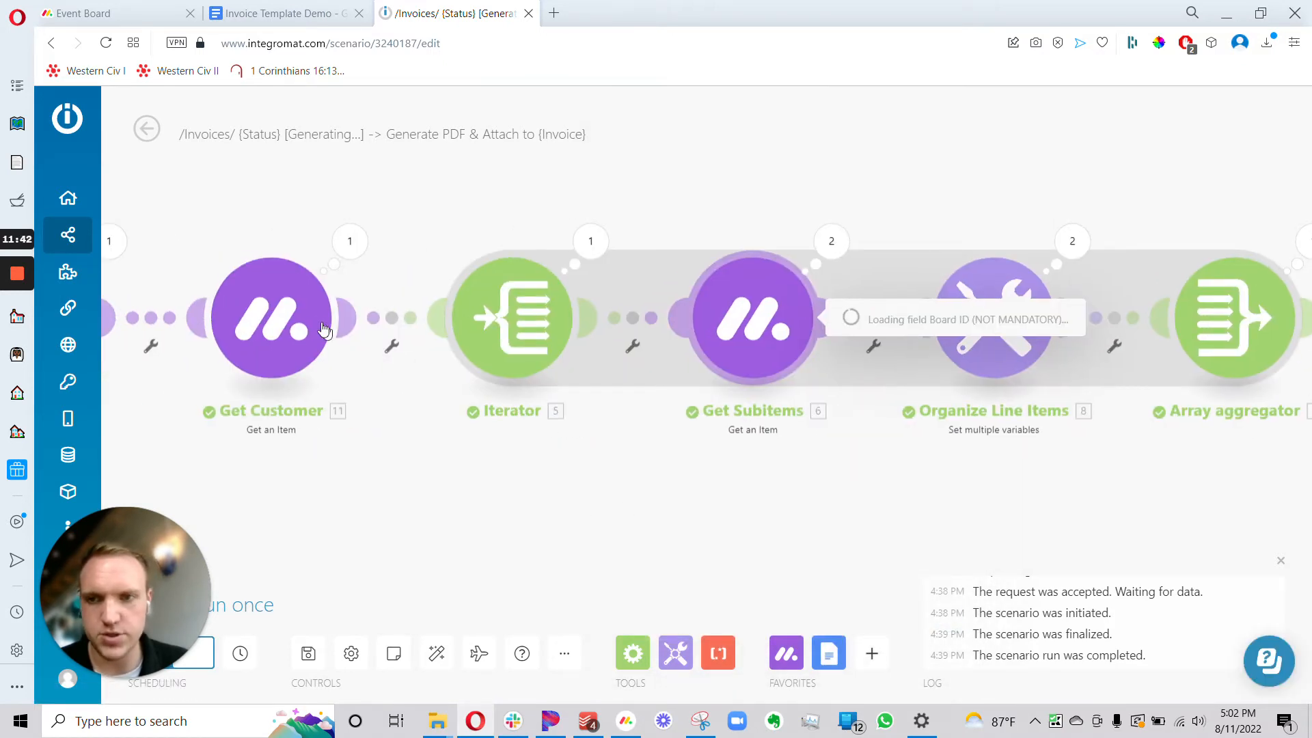
pyautogui.click(301, 328)
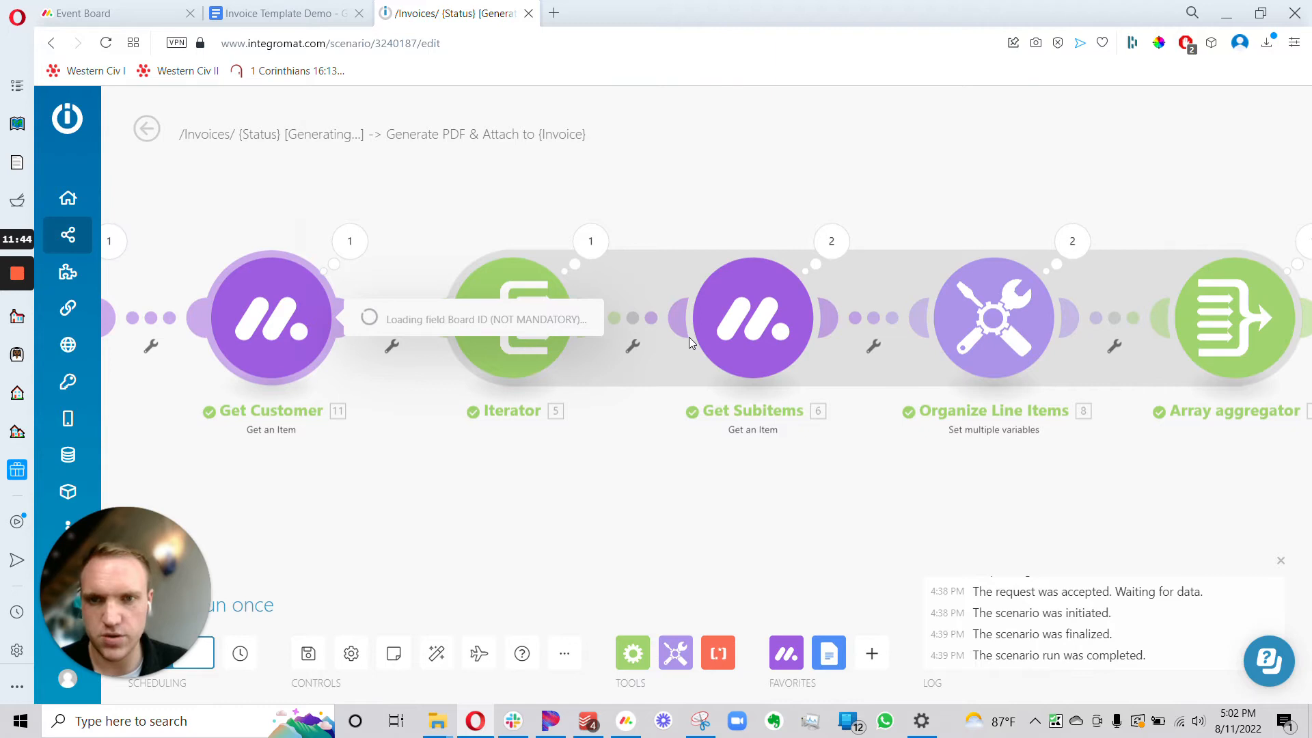
pyautogui.click(625, 328)
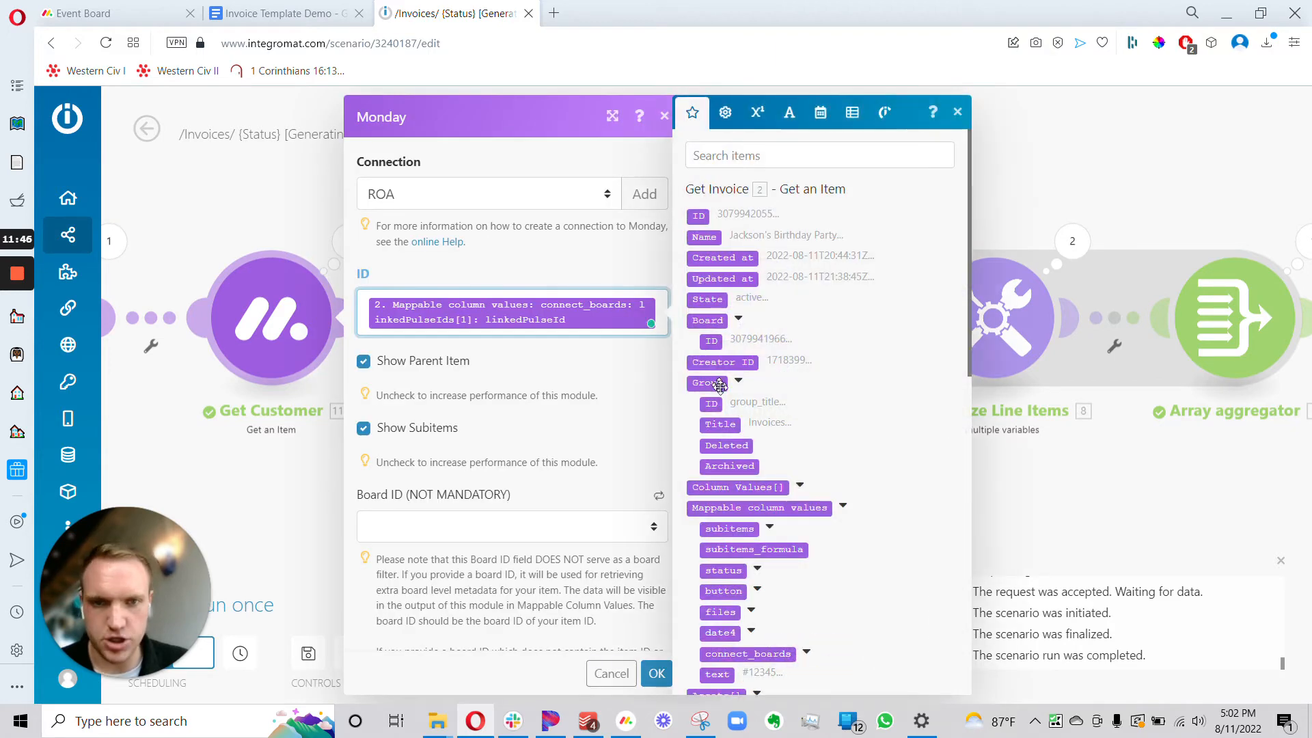
pyautogui.scroll(-4, 716, 375)
pyautogui.moveTo(1115, 510); pyautogui.dragTo(720, 513)
# - Open the Item Name variable in Organize Line Items, highlight its name and check it against the Event Board
pyautogui.click(607, 343)
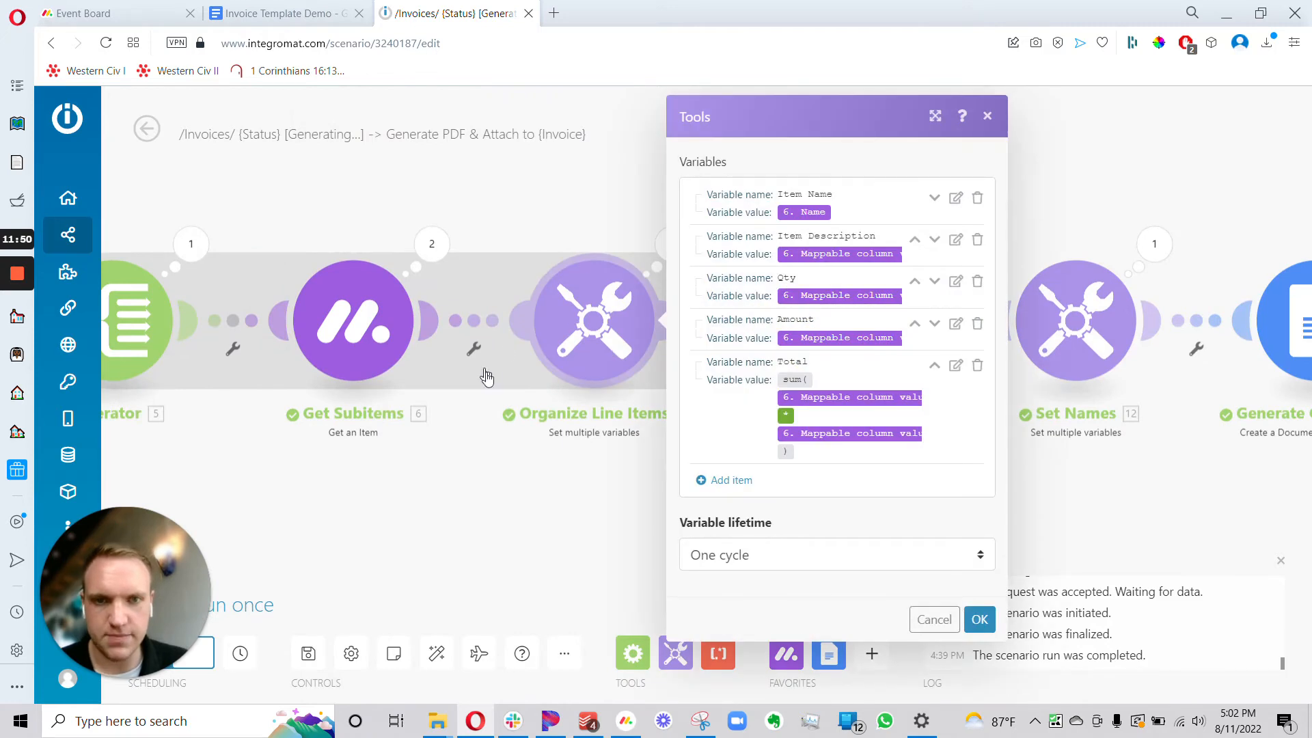
pyautogui.click(956, 198)
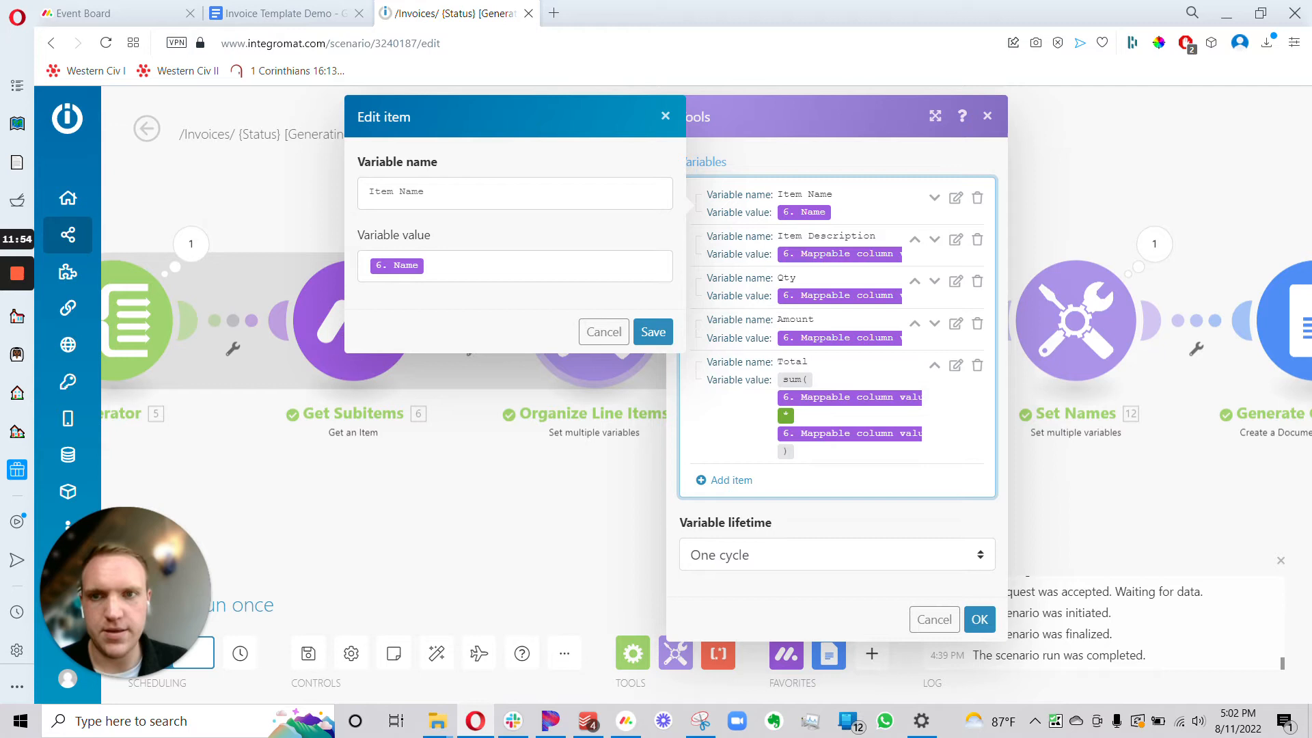
pyautogui.click(446, 194)
pyautogui.click(390, 273)
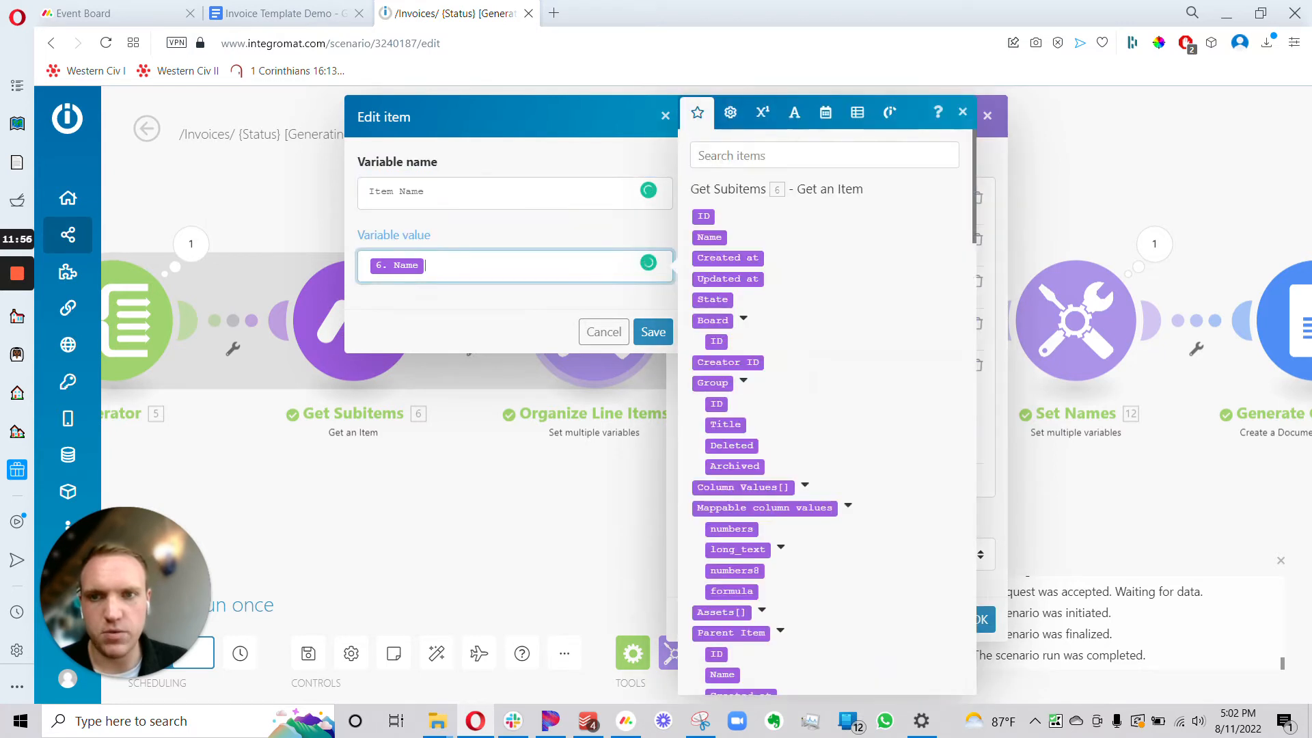
pyautogui.moveTo(445, 193); pyautogui.dragTo(367, 192)
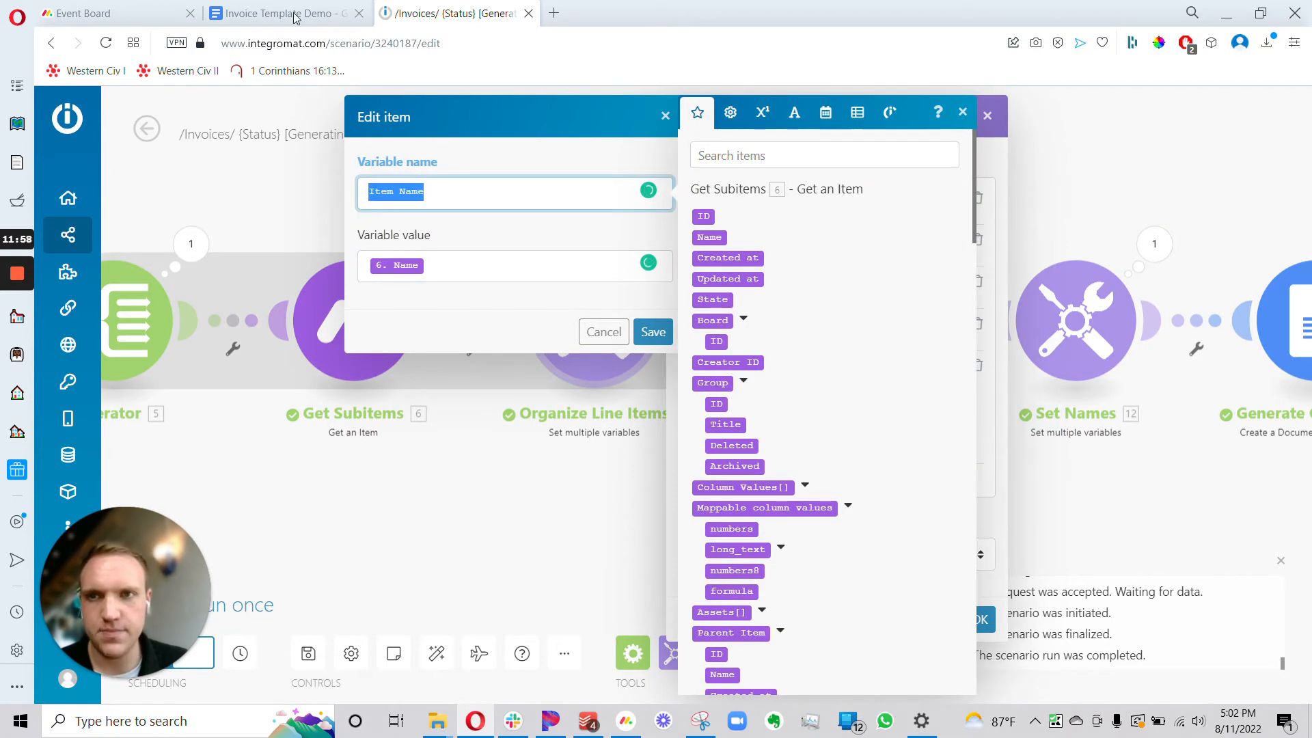
pyautogui.click(116, 13)
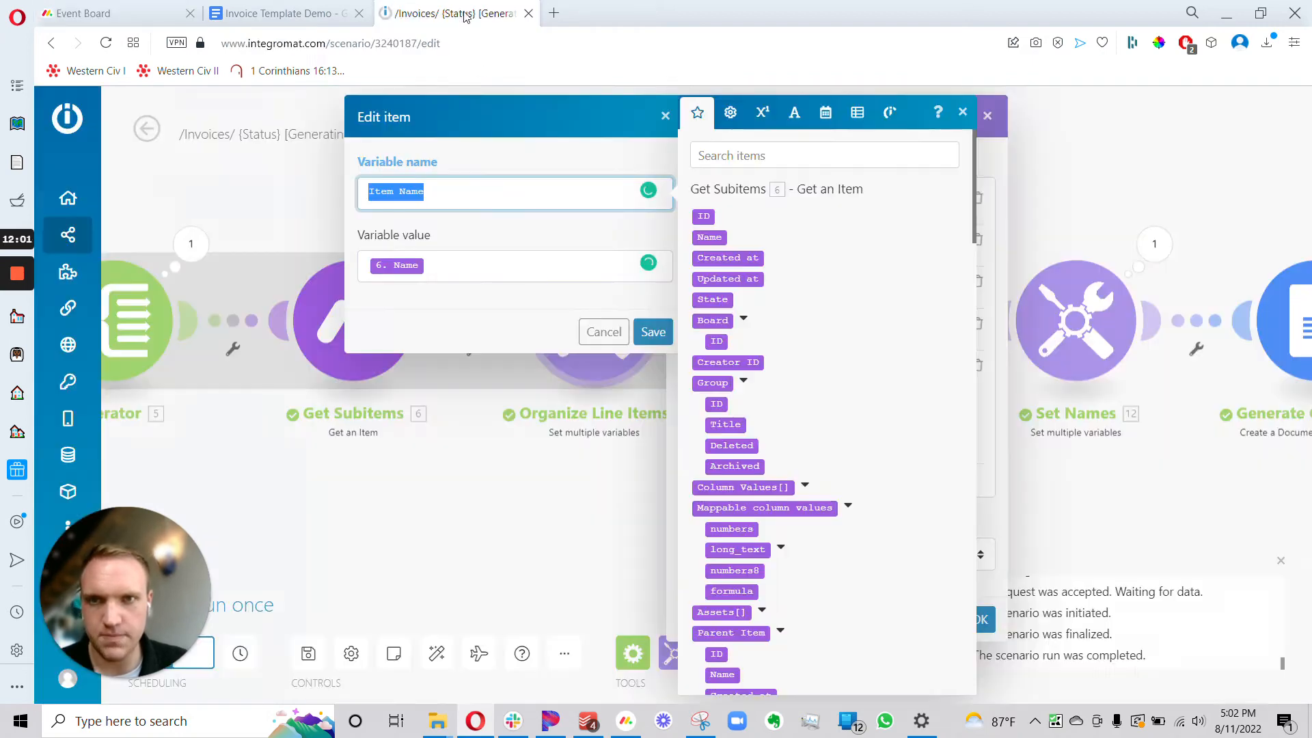
pyautogui.click(465, 15)
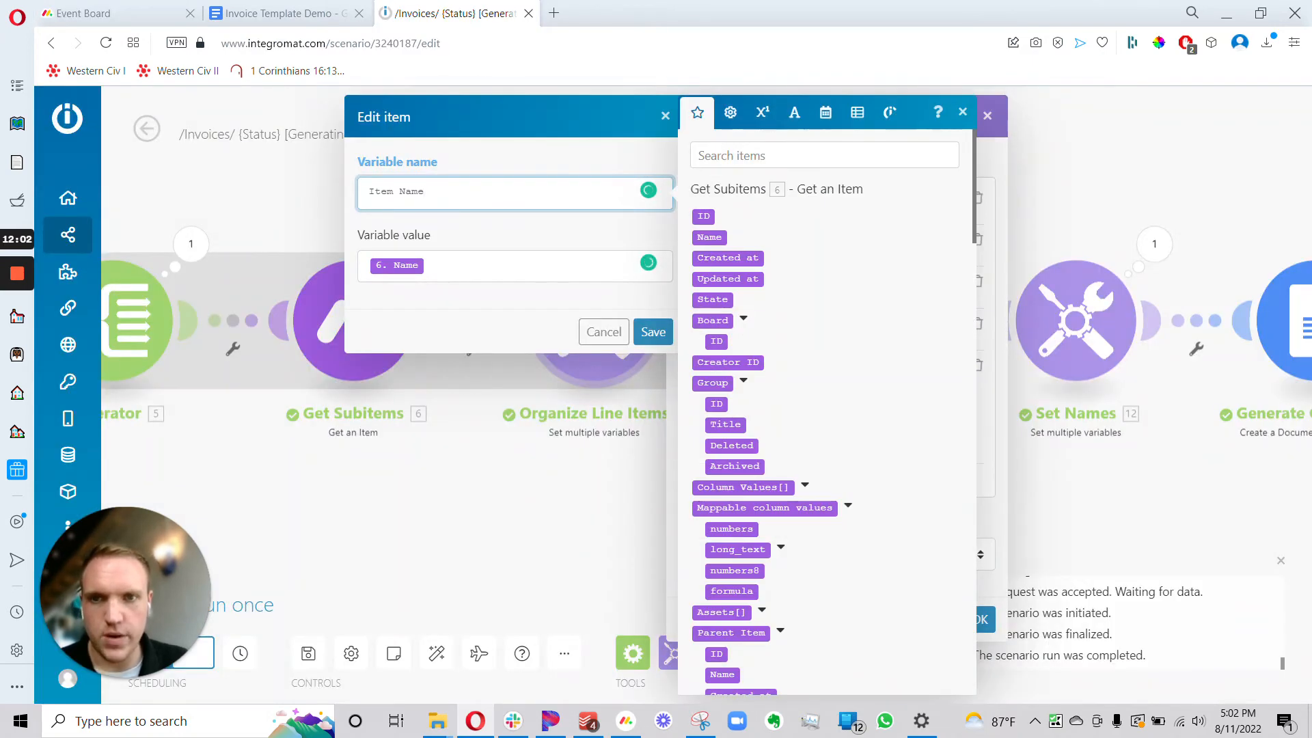
# - Examine the Get Subitems fields available for the Item Name variable's value and close the variable without saving
pyautogui.click(451, 265)
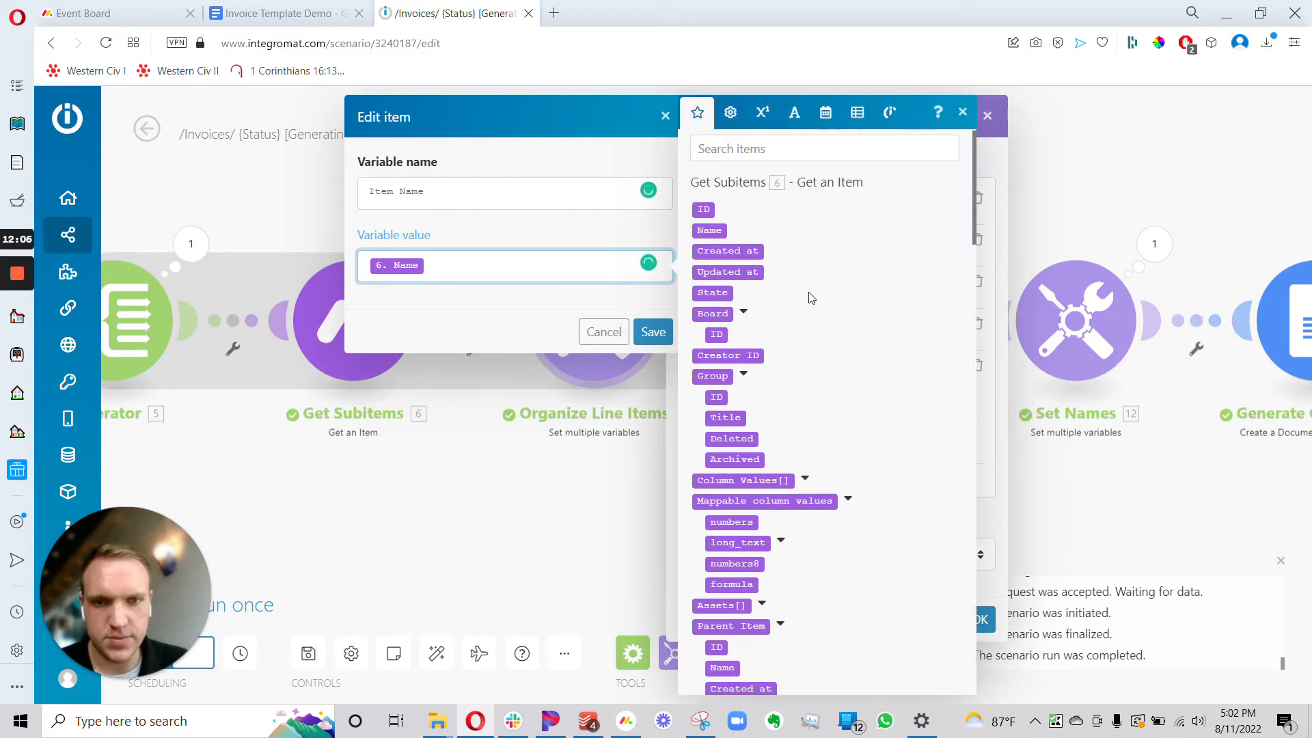
pyautogui.scroll(-2, 813, 287)
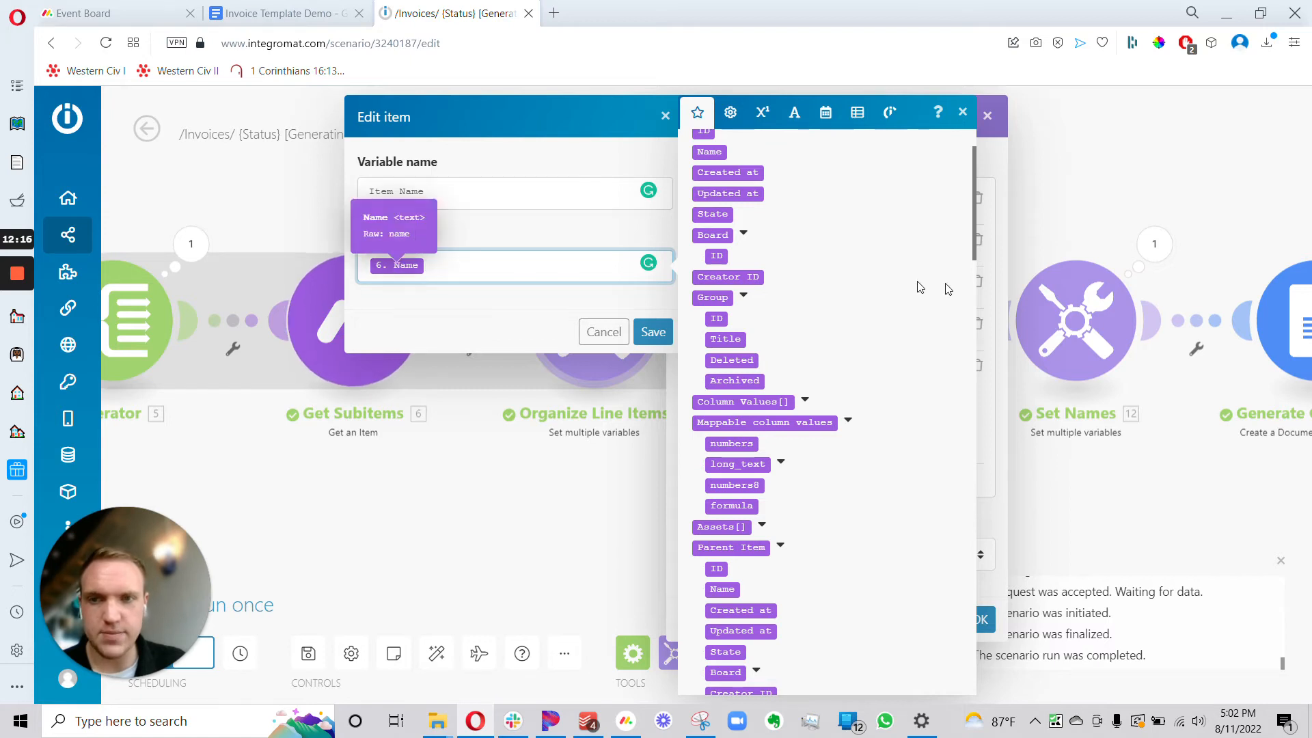
pyautogui.scroll(2, 771, 253)
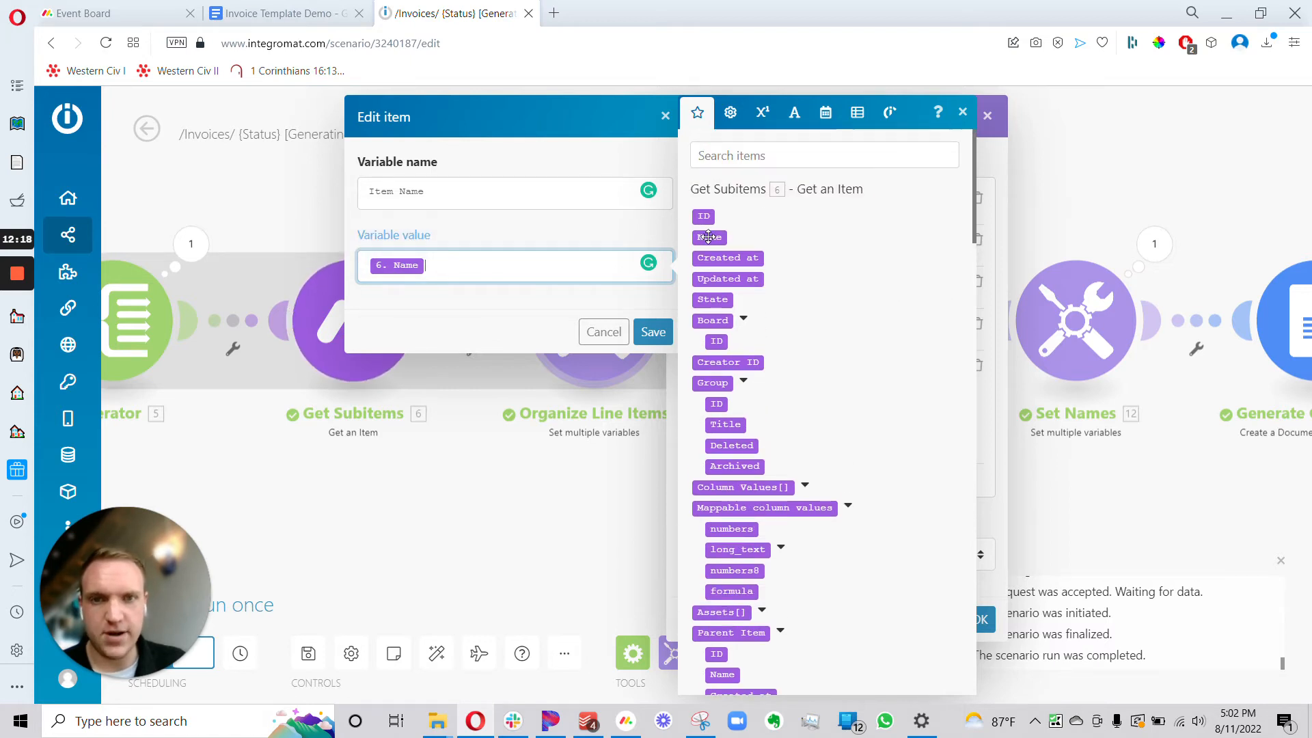
pyautogui.click(608, 332)
# - Open the Item Description variable and expand long_text under the mappable column values of Get Subitems
pyautogui.click(954, 241)
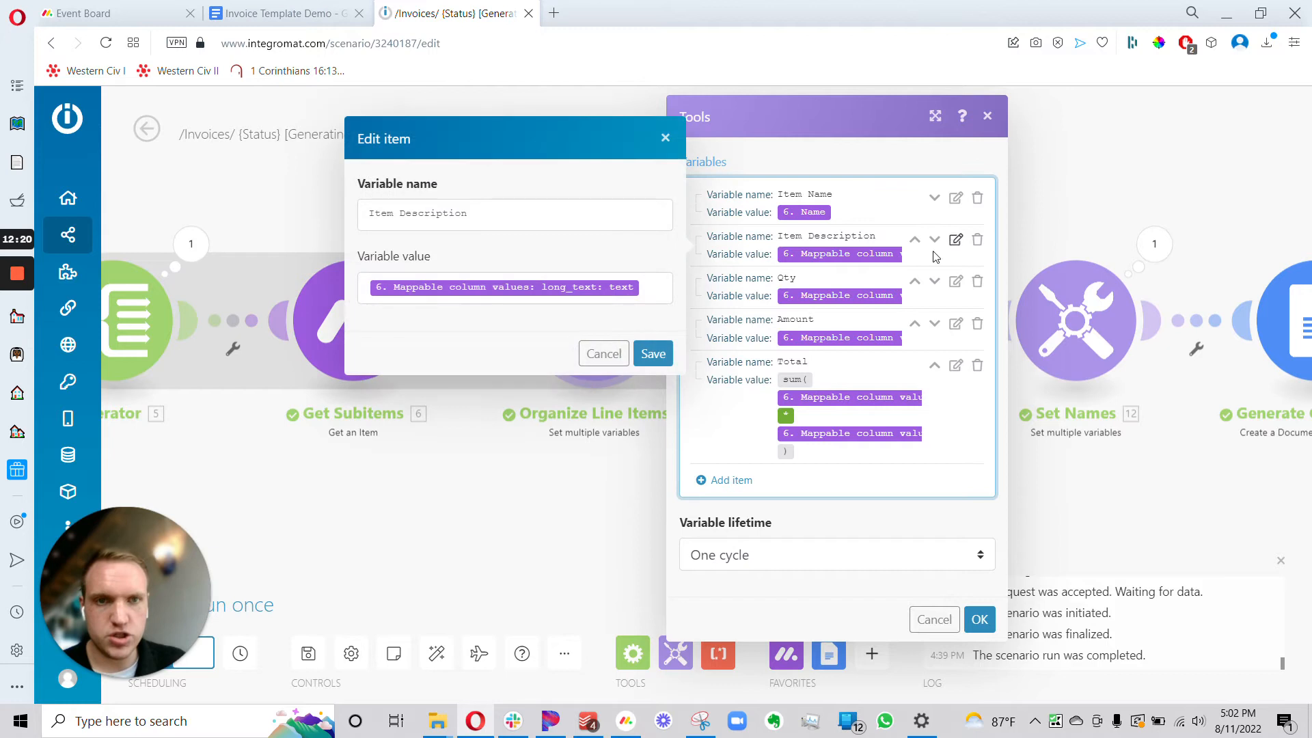
pyautogui.scroll(-2, 754, 401)
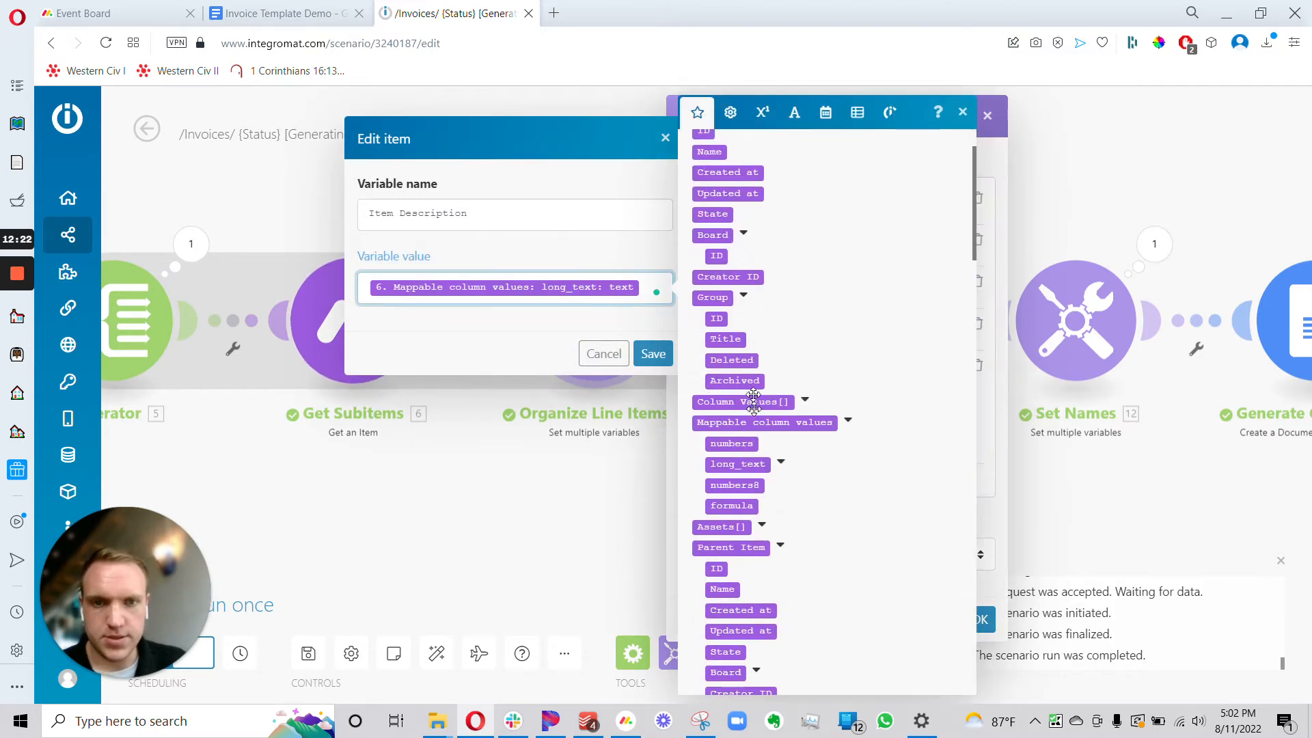
pyautogui.click(781, 464)
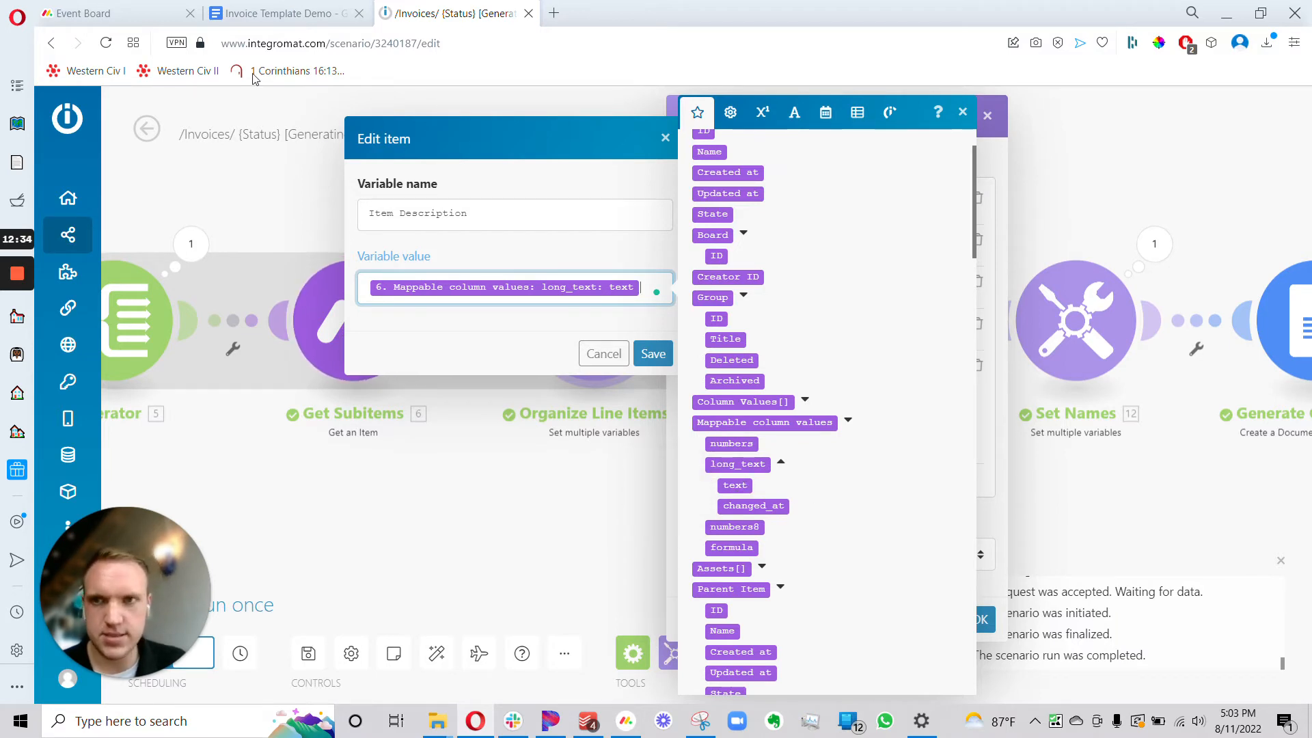
# - Switch to the Event Board and look up the column ID of the subitems' Description column
pyautogui.click(130, 14)
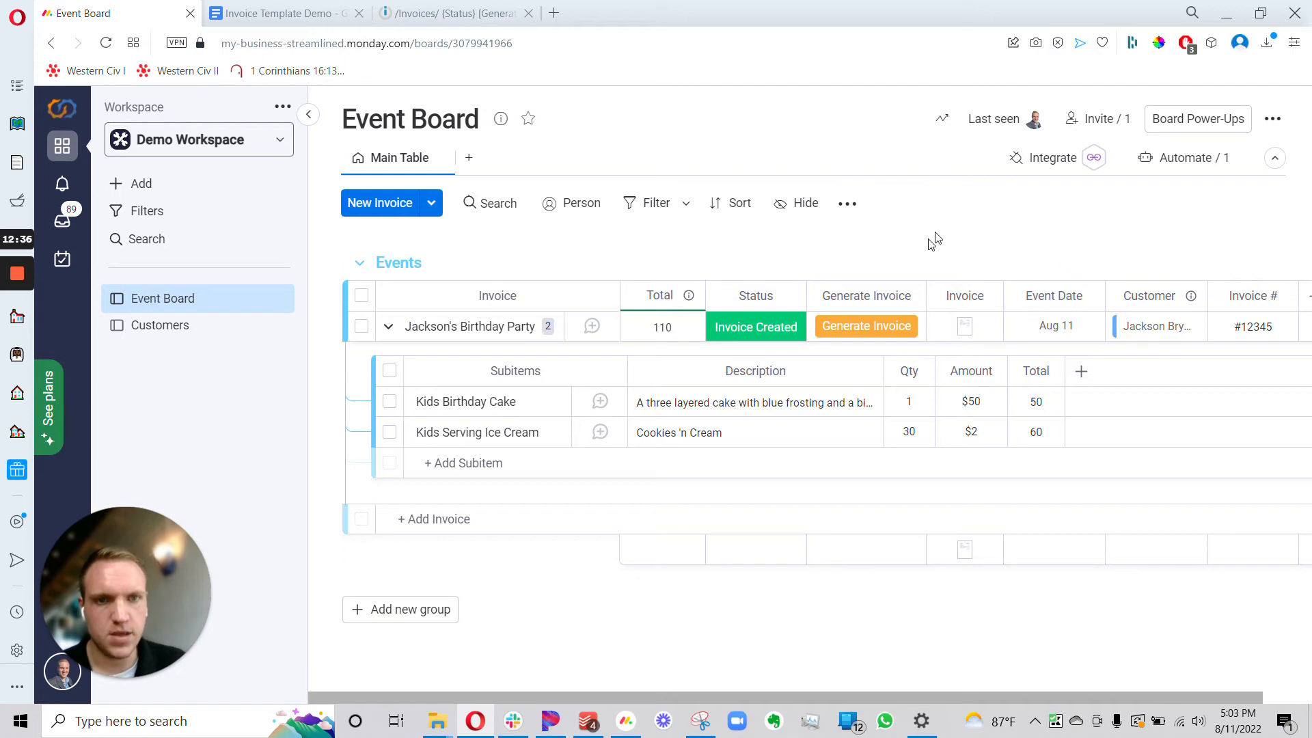
pyautogui.click(865, 371)
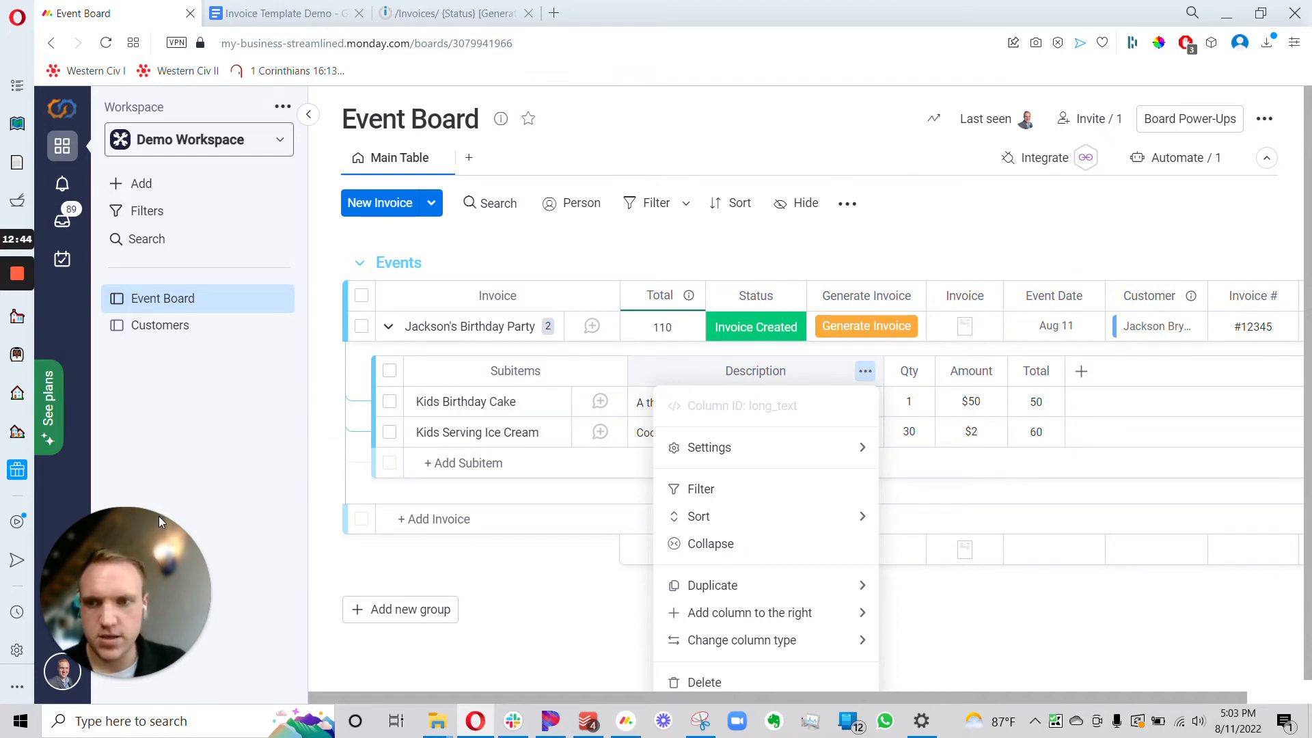
pyautogui.moveTo(140, 559); pyautogui.dragTo(276, 563)
pyautogui.click(132, 556)
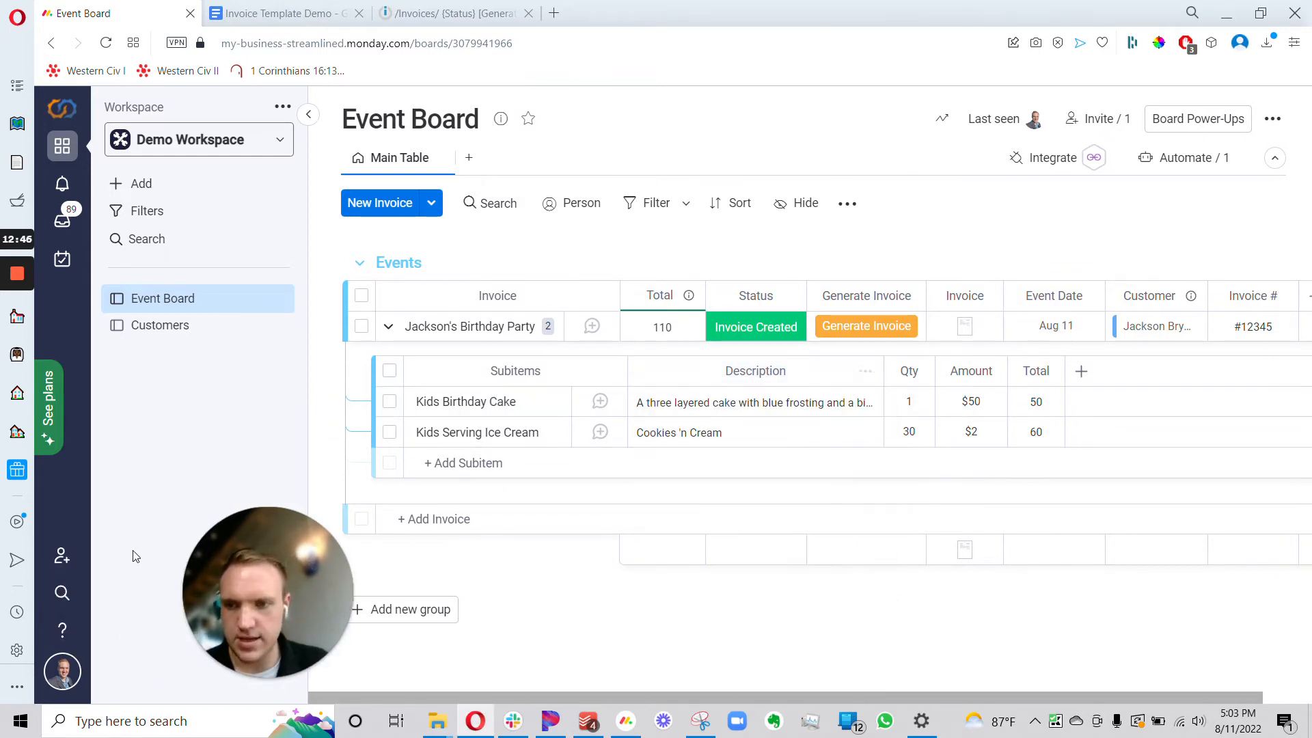
# - Open monday.labs, locate the Developer mode feature in its list and close the list
pyautogui.click(64, 673)
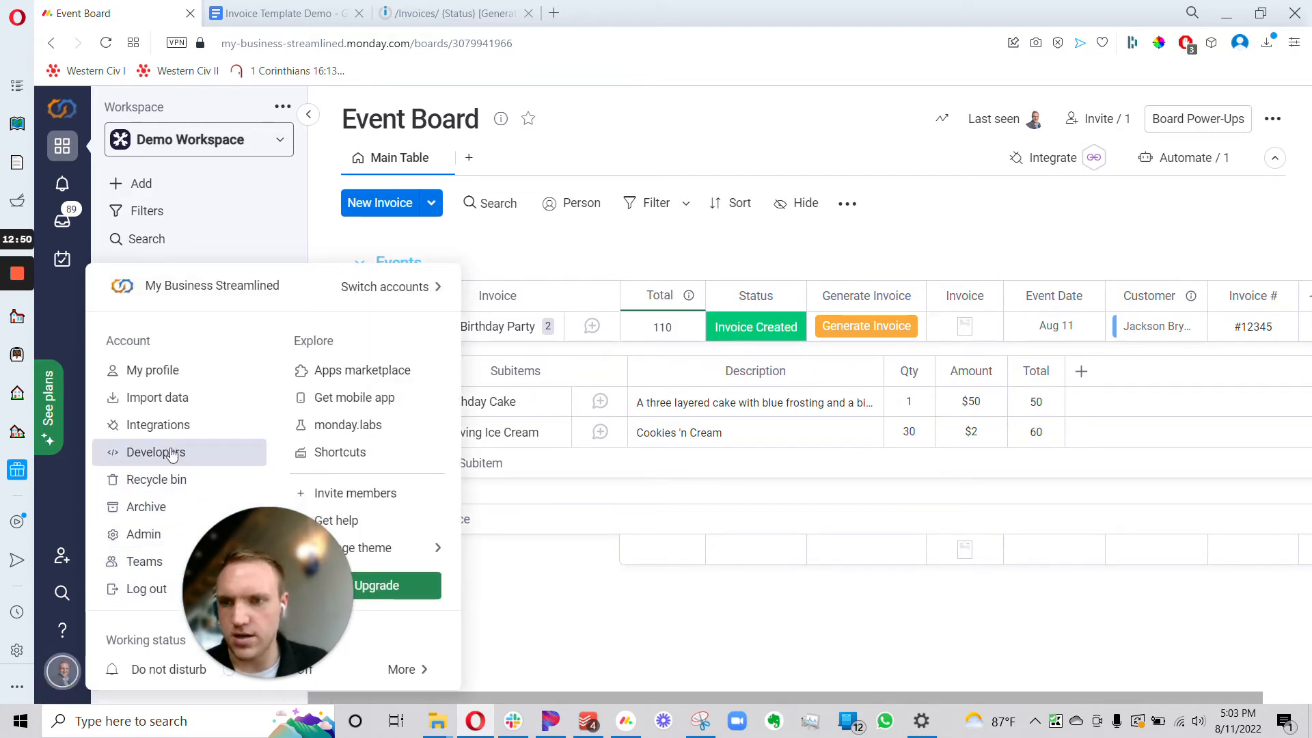
pyautogui.click(366, 432)
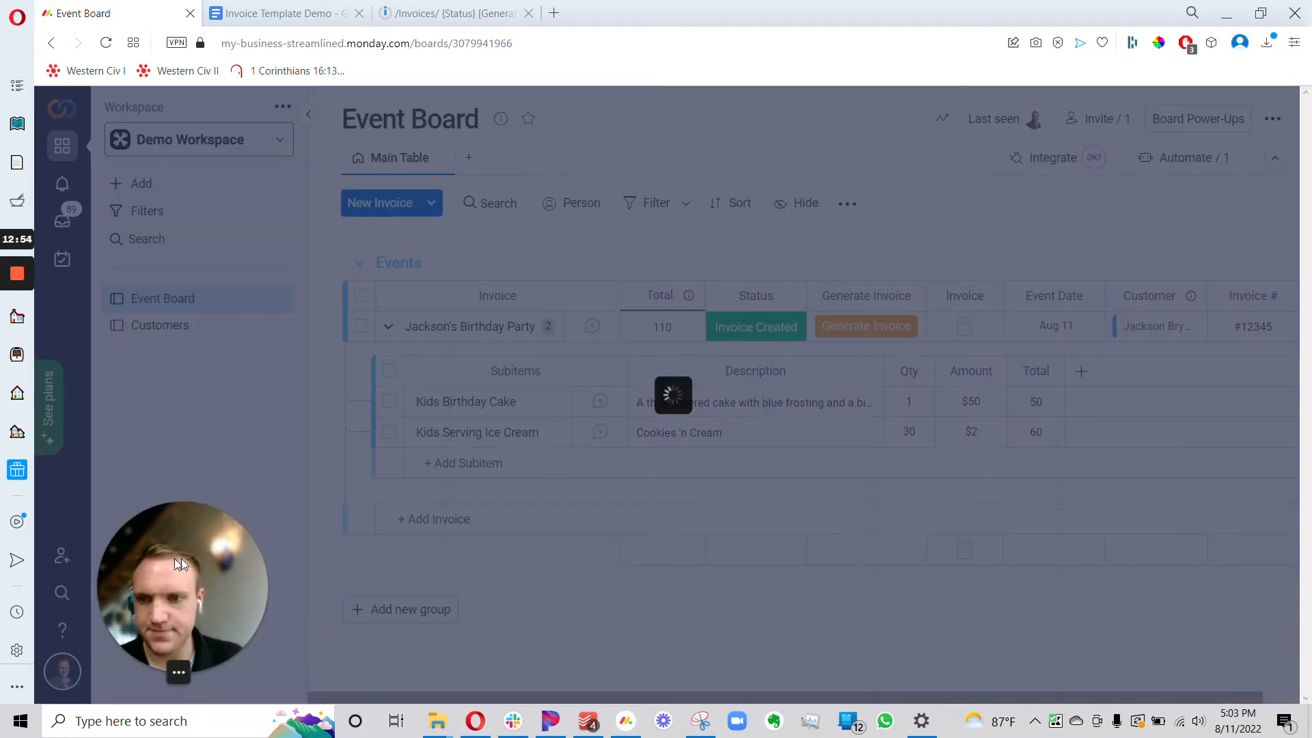
pyautogui.scroll(-3, 660, 389)
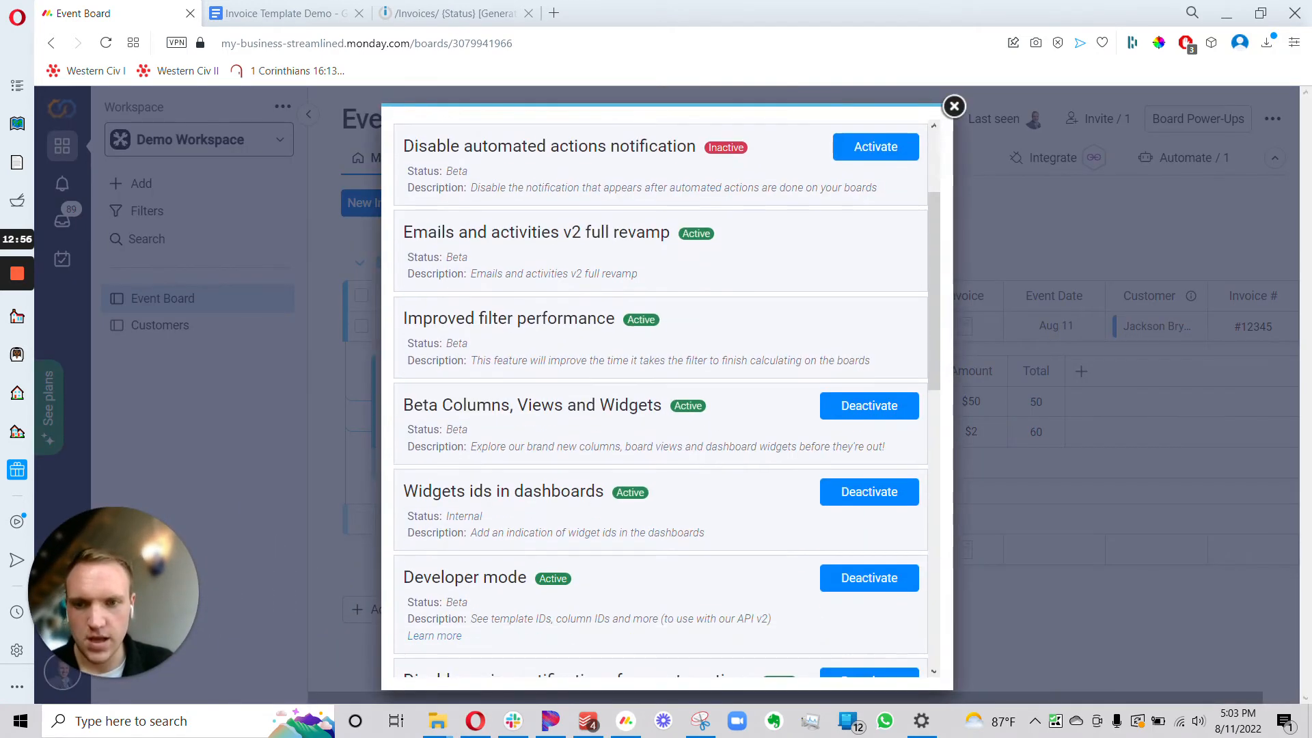
pyautogui.scroll(-3, 656, 403)
pyautogui.scroll(-1, 843, 349)
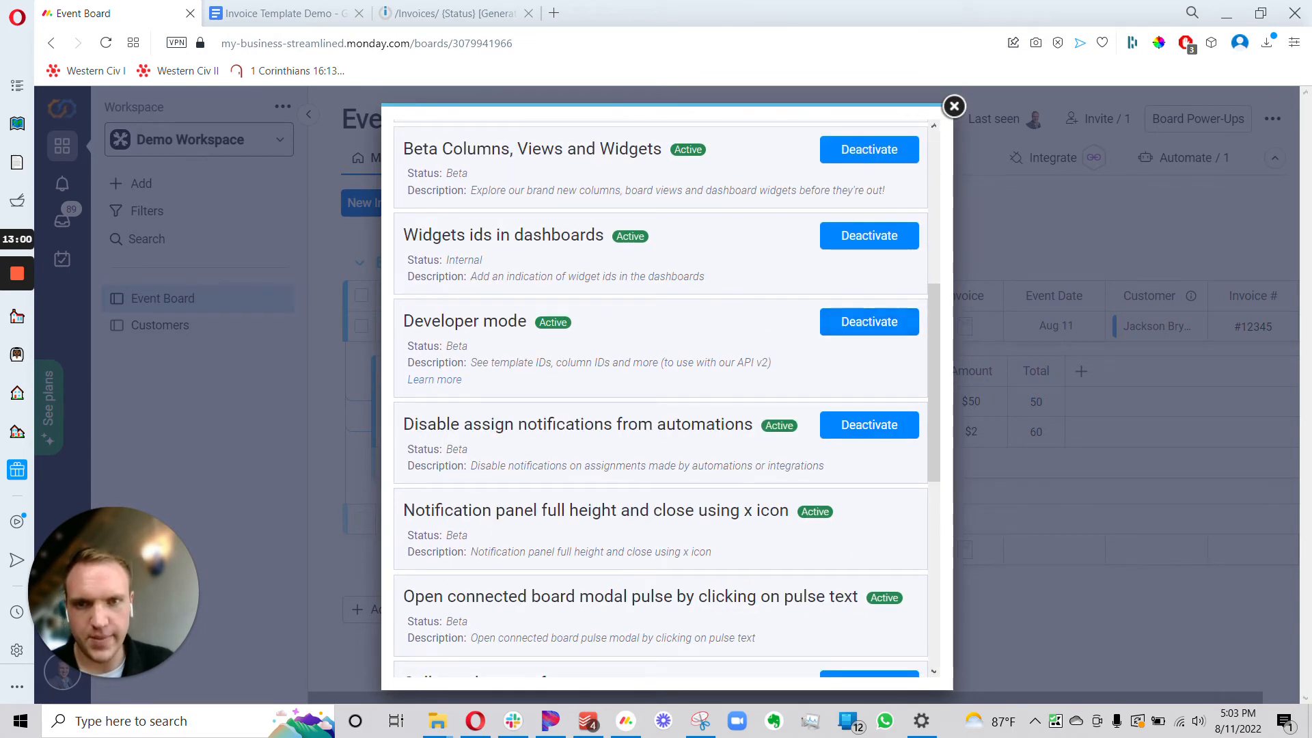
pyautogui.click(337, 354)
# - Look up the column ID of the Status column on the Event Board
pyautogui.click(789, 296)
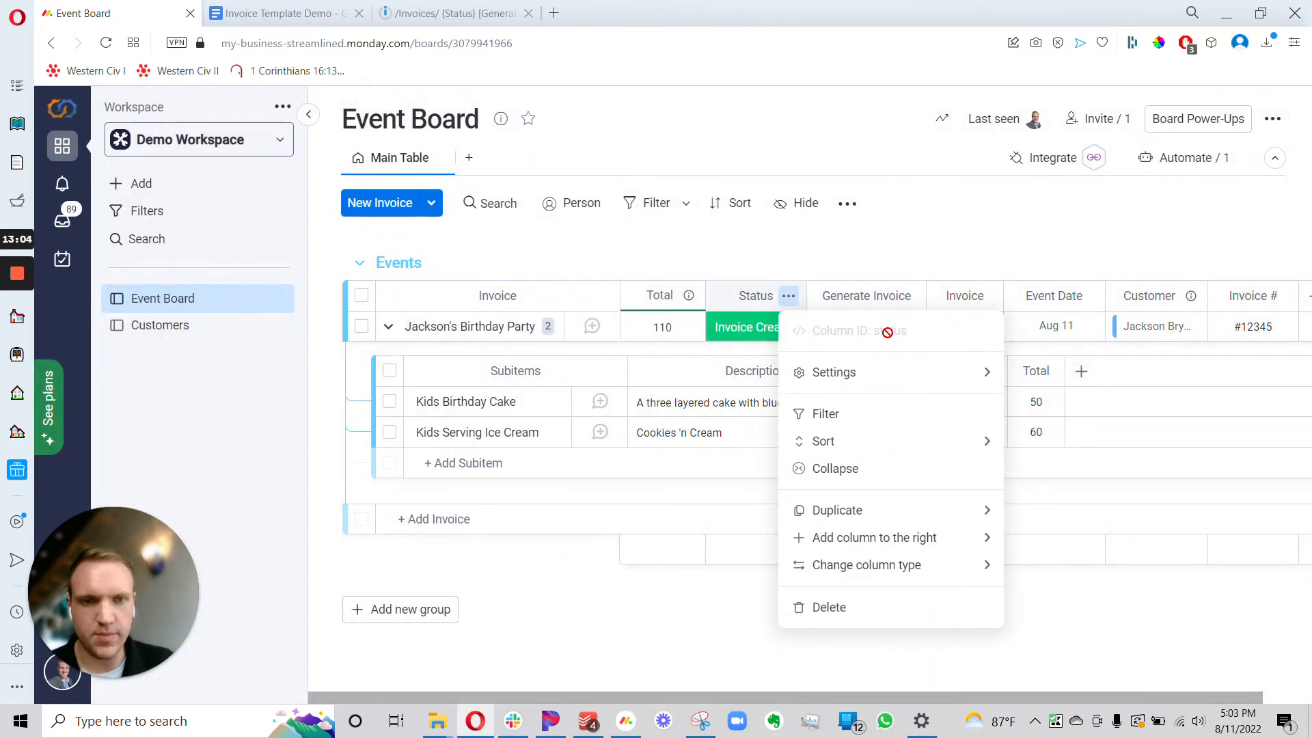
# - Check the column ID of the Event Board's Status column once more and close its column options
pyautogui.click(922, 246)
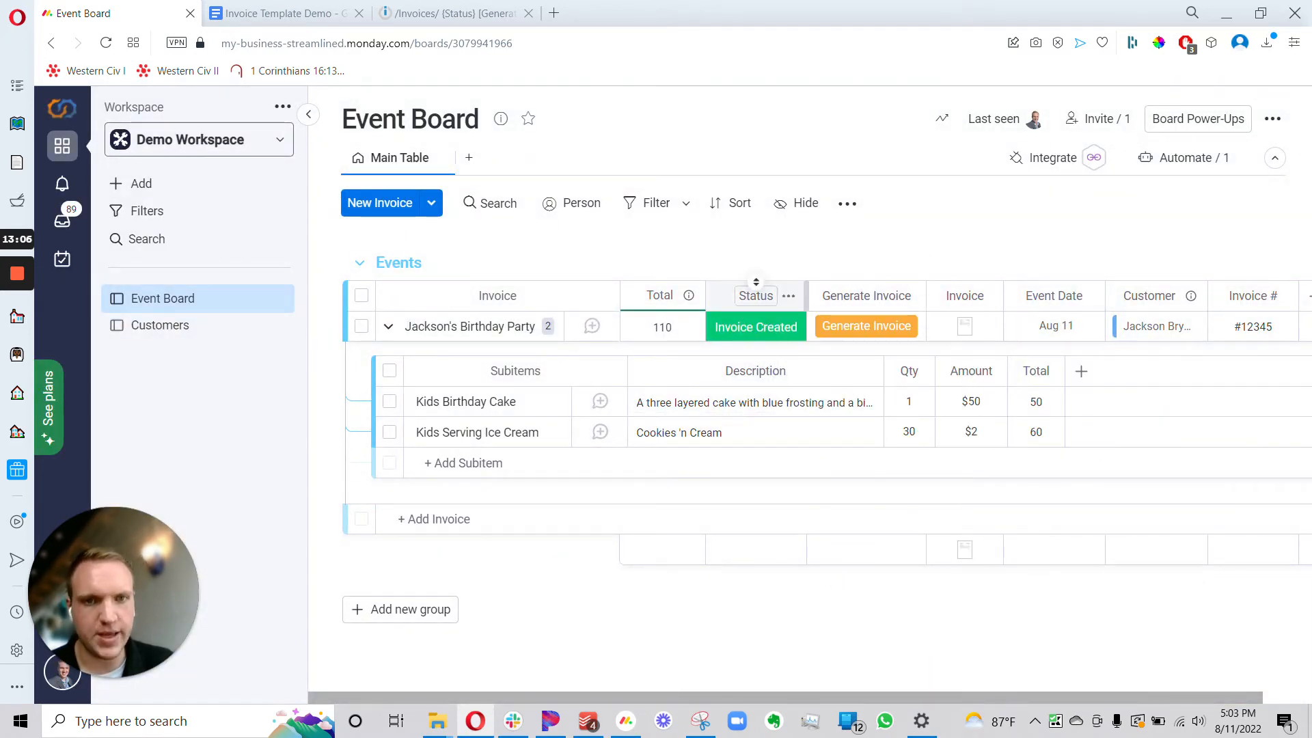
pyautogui.click(443, 10)
pyautogui.click(122, 12)
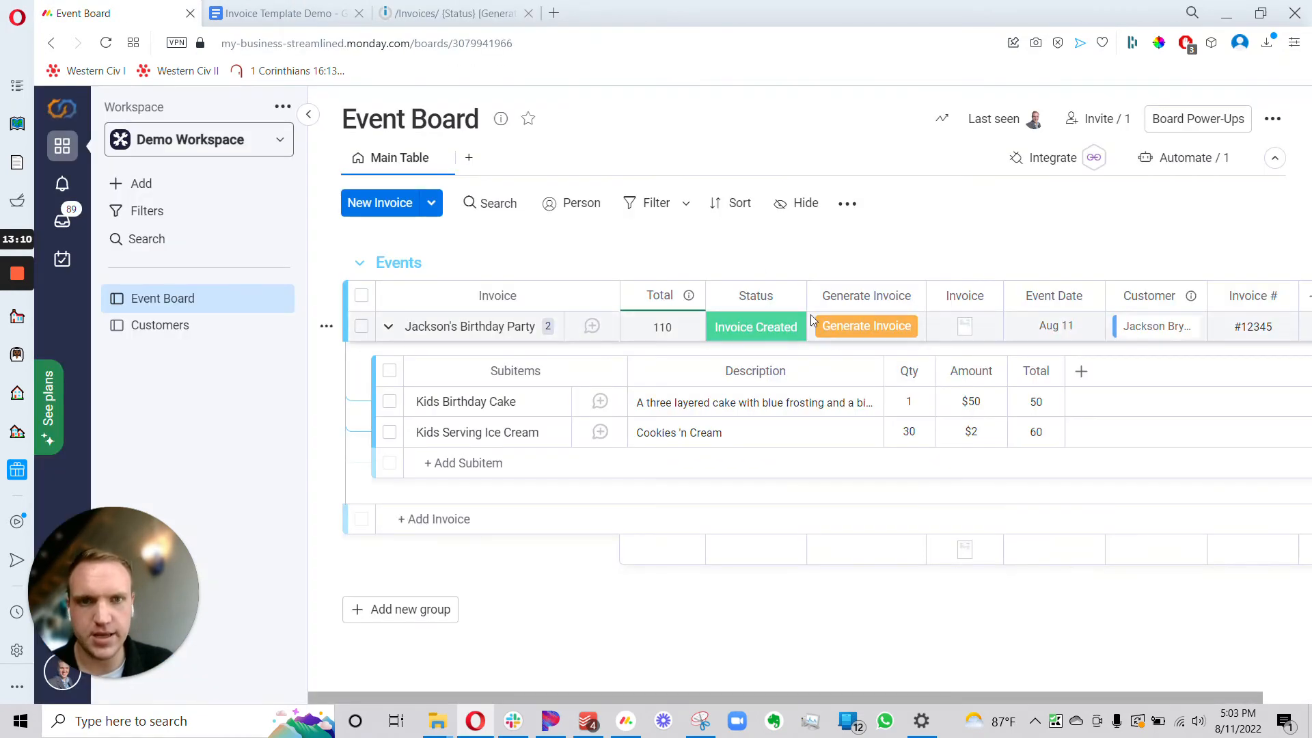
pyautogui.click(788, 295)
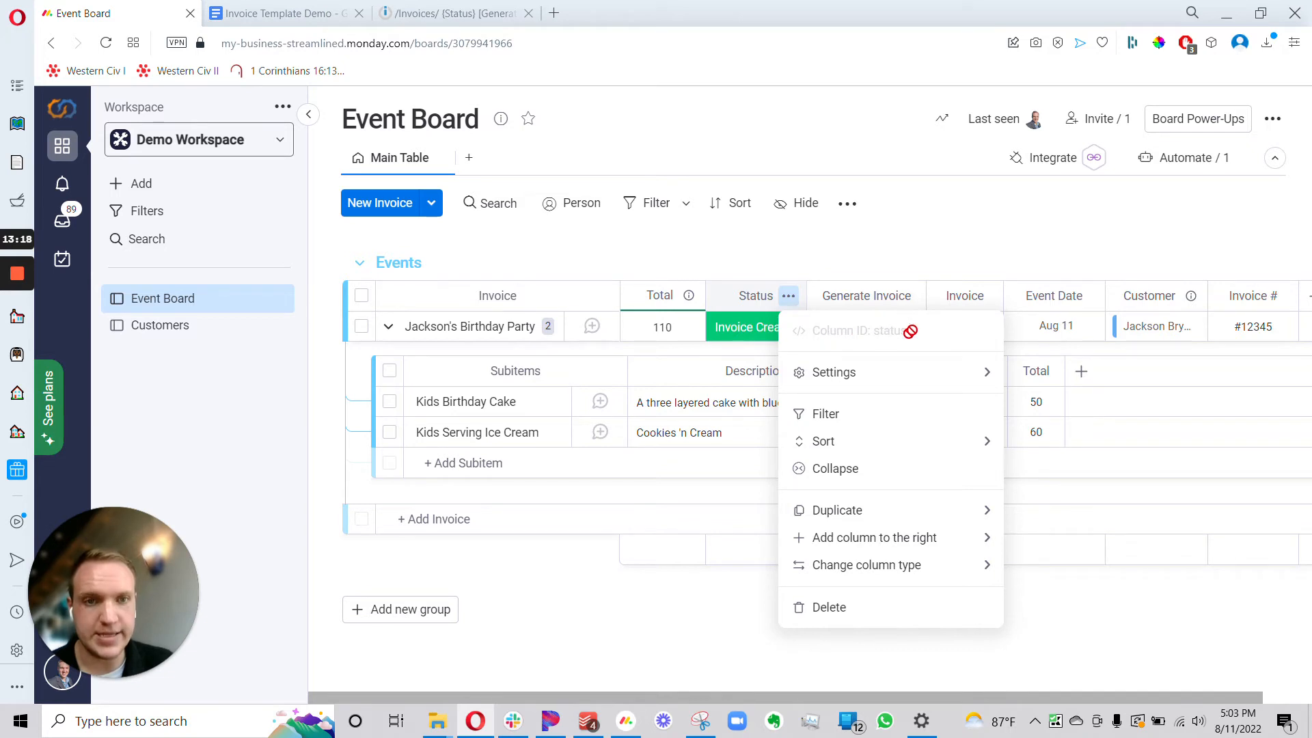
pyautogui.click(919, 247)
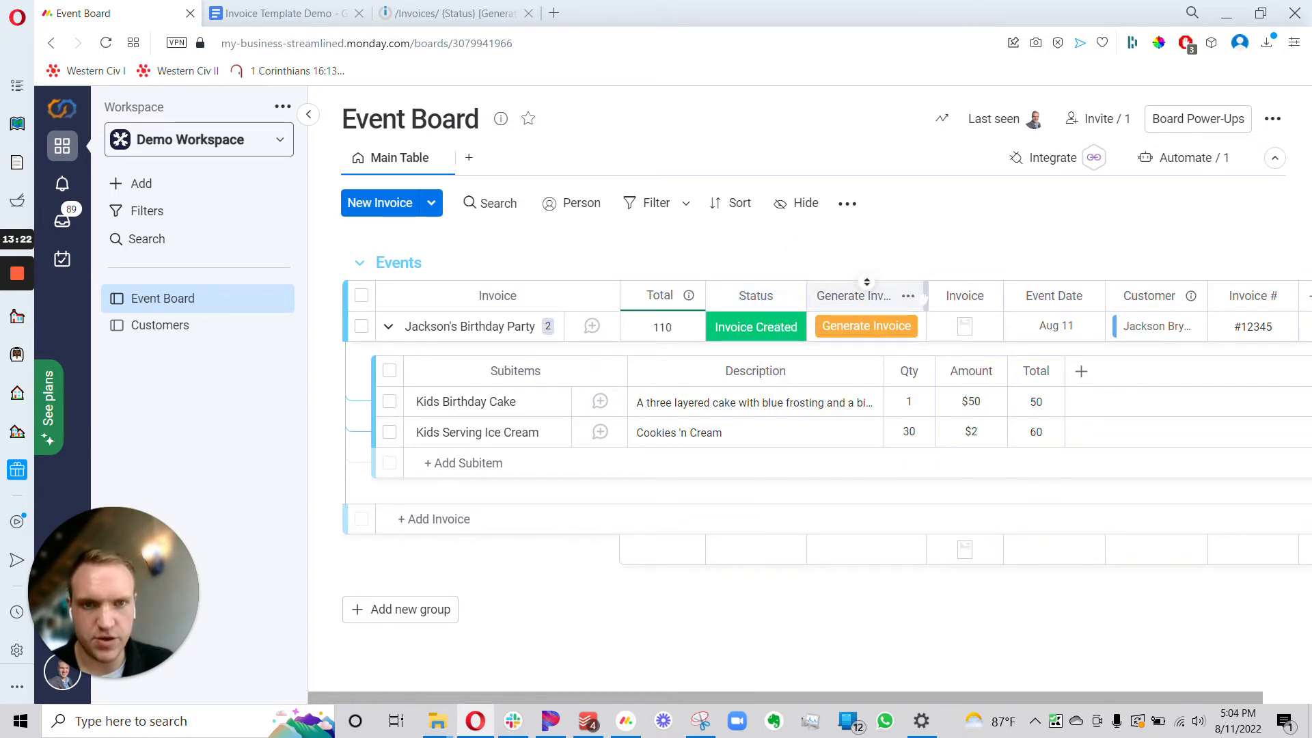
# - Look up the column IDs of the Generate Invoice column and the subitems' Description column
pyautogui.click(908, 295)
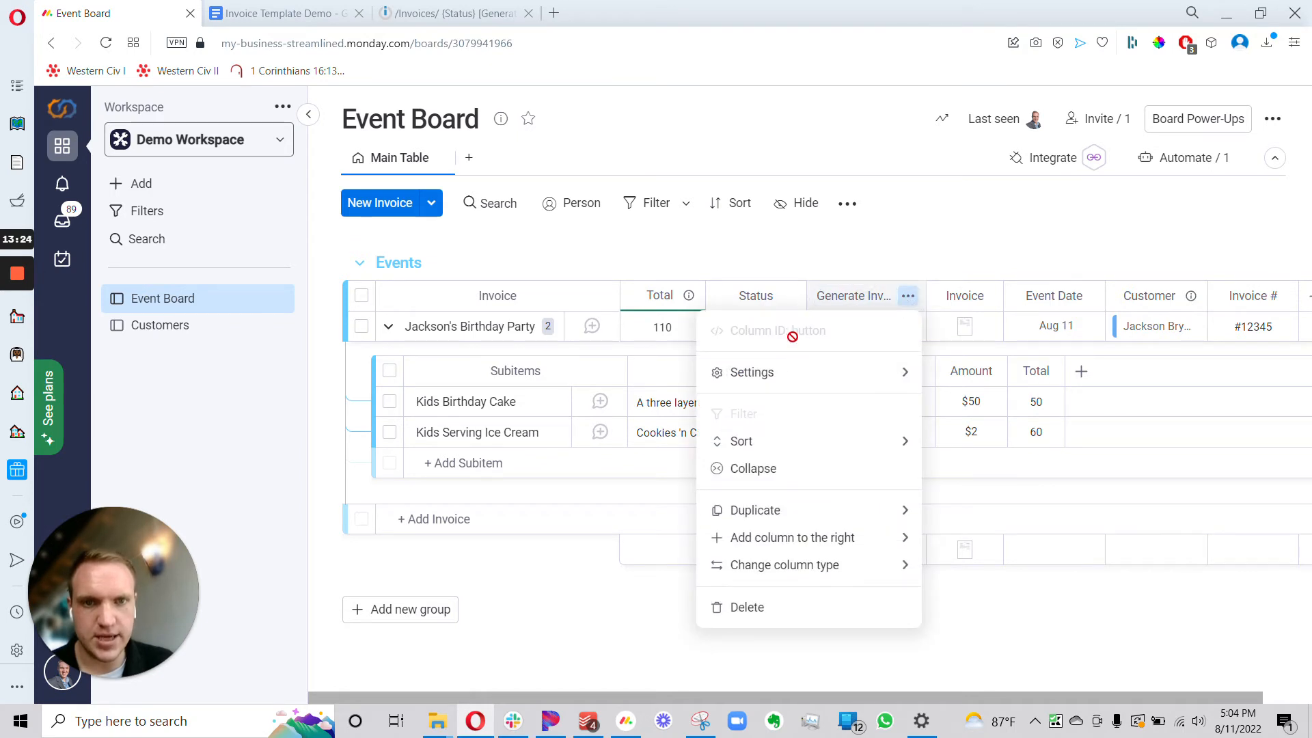
pyautogui.click(885, 274)
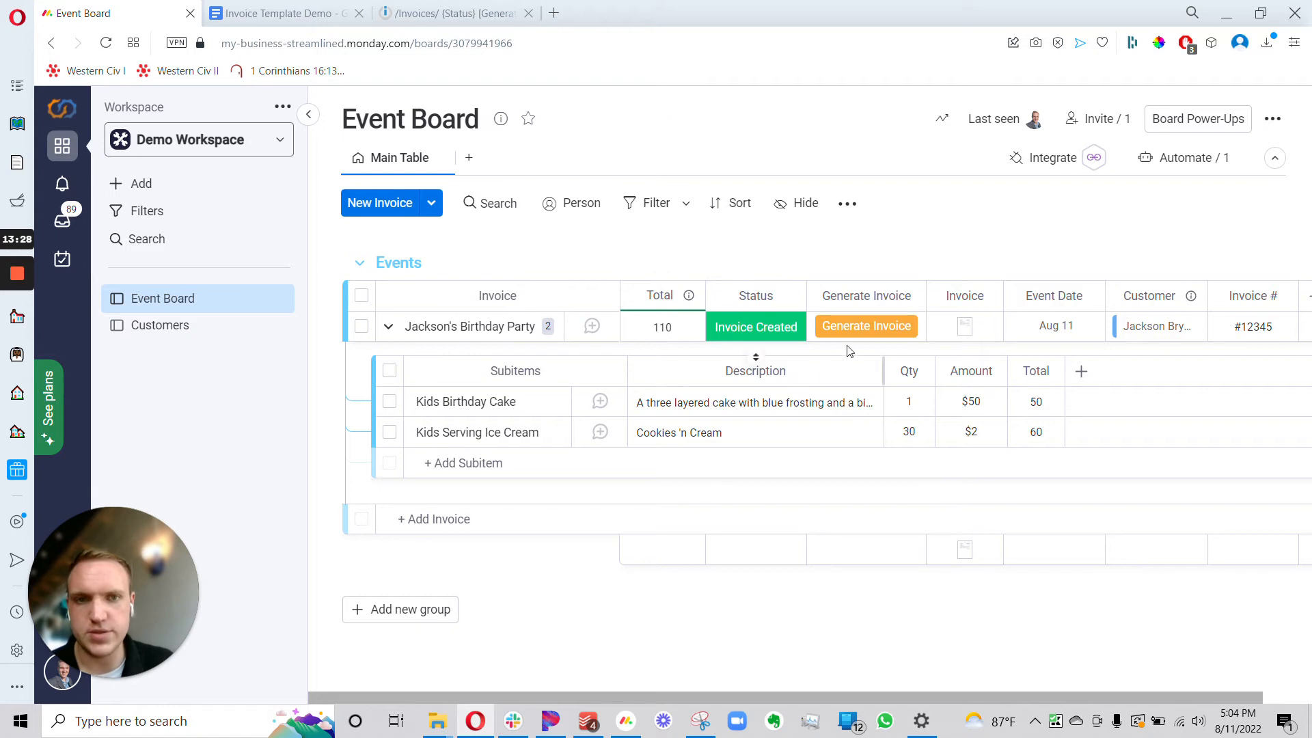
pyautogui.click(865, 371)
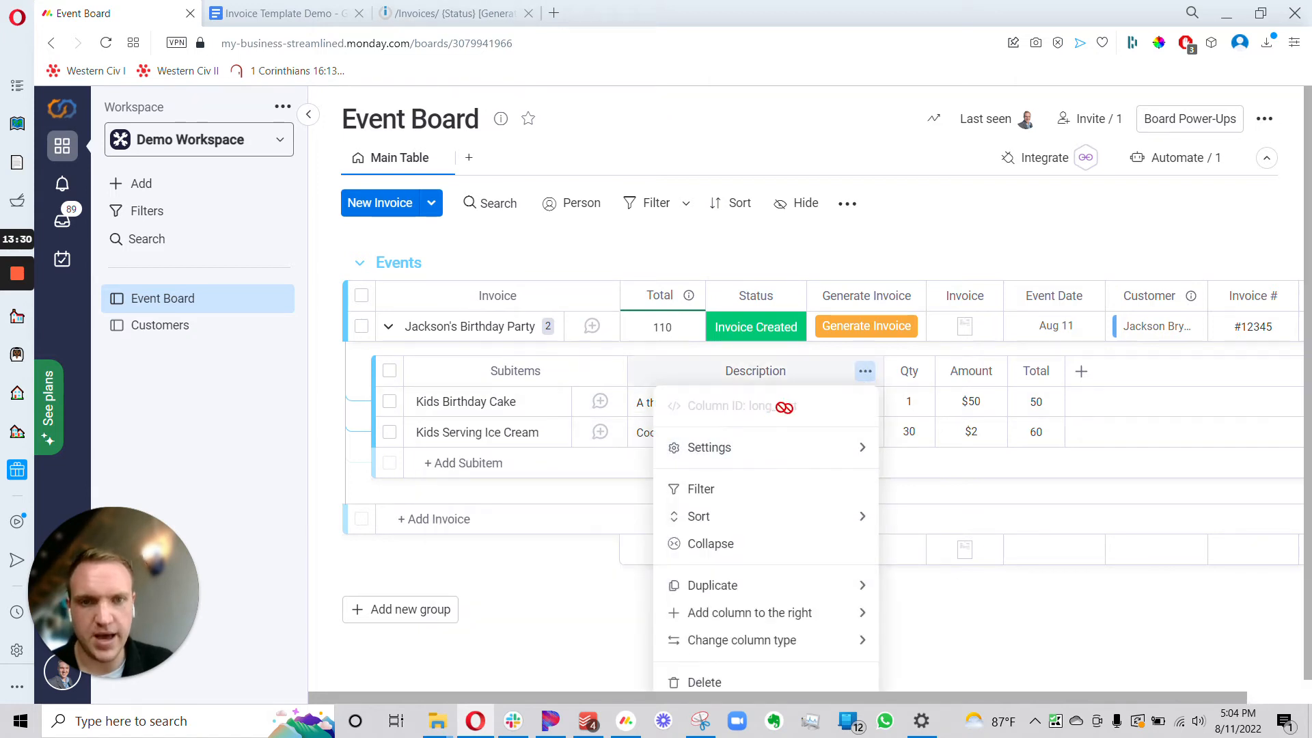
# - Return to the Integromat scenario and save the Item Description variable with the long_text text value of Get Subitems
pyautogui.click(425, 9)
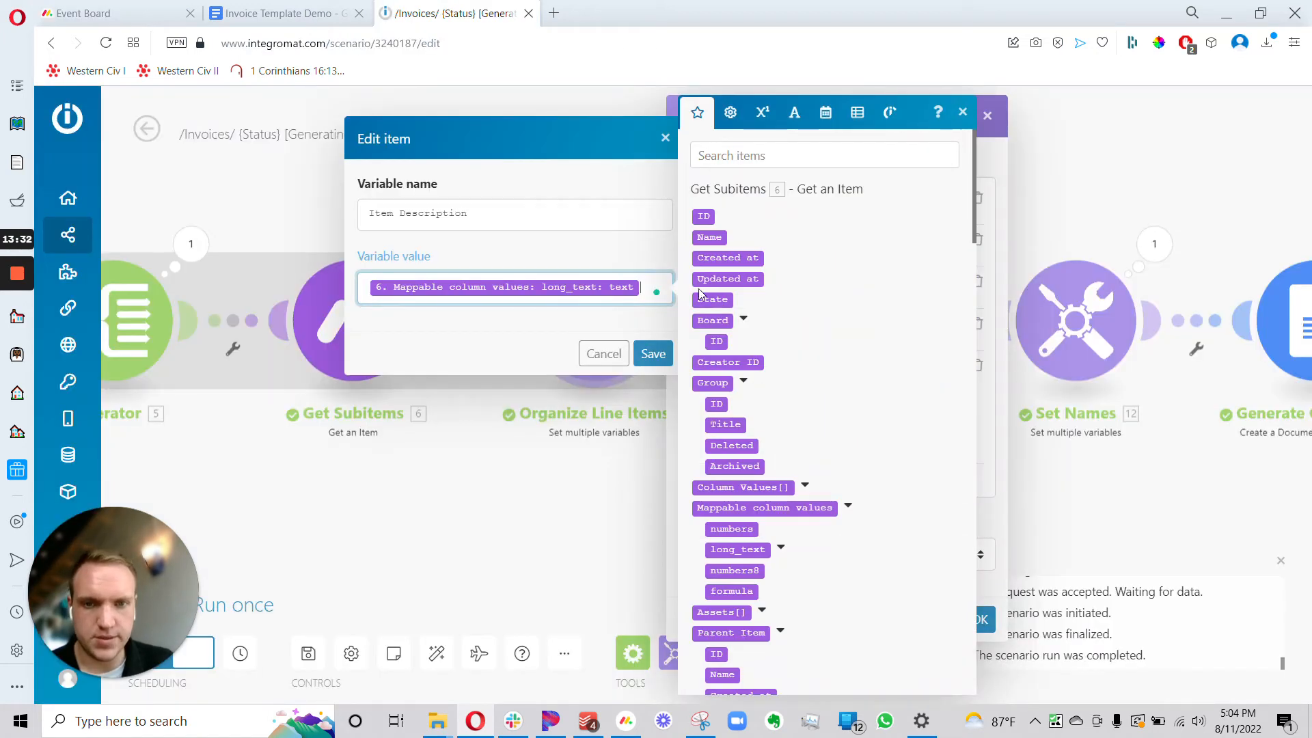
pyautogui.click(768, 550)
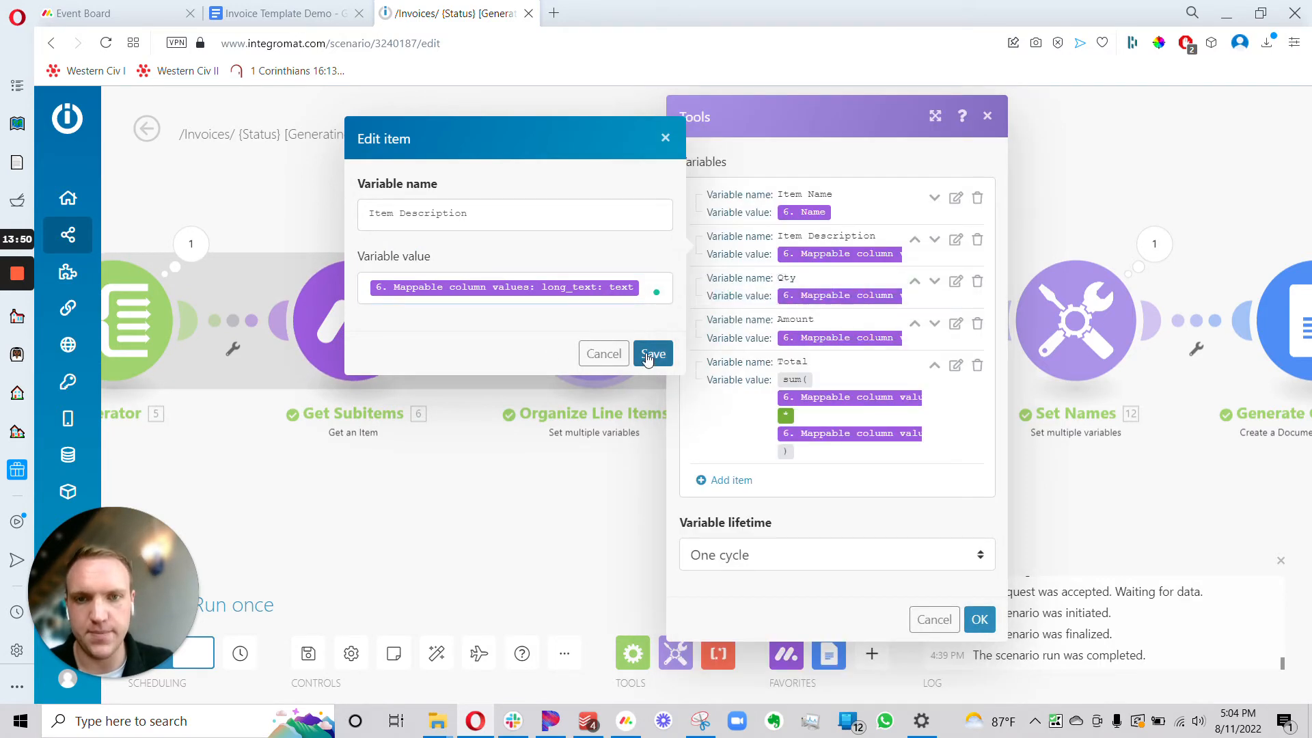
pyautogui.click(653, 354)
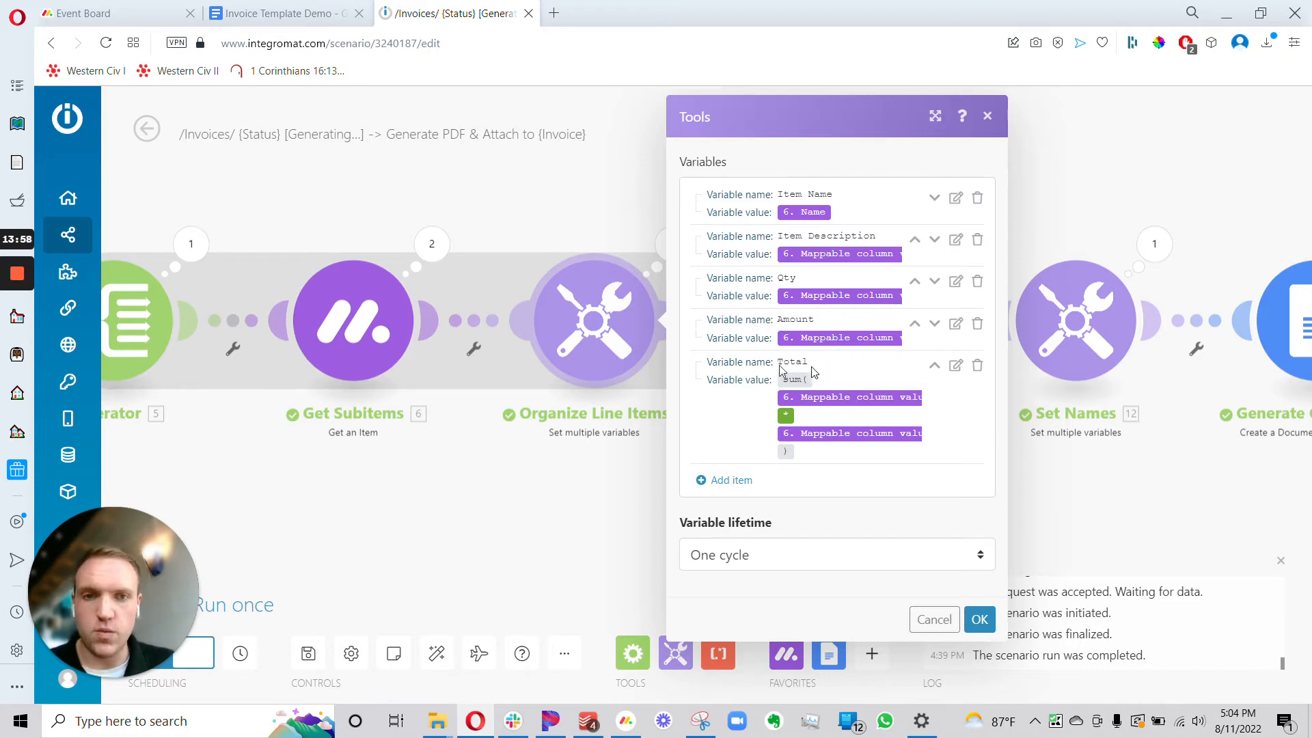
# - Switch to the Event Board and examine the formula behind the subitems' Total column, including its Amount and Qty references
pyautogui.click(116, 13)
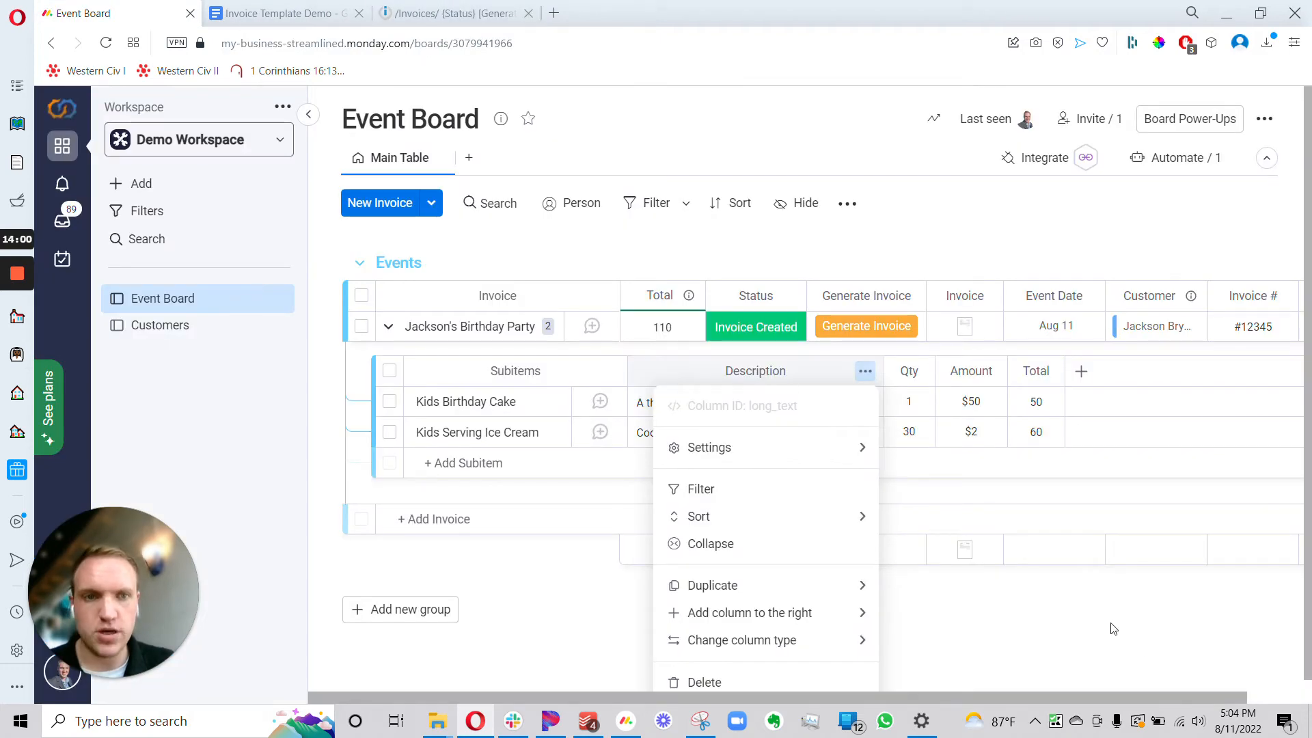
pyautogui.click(1051, 492)
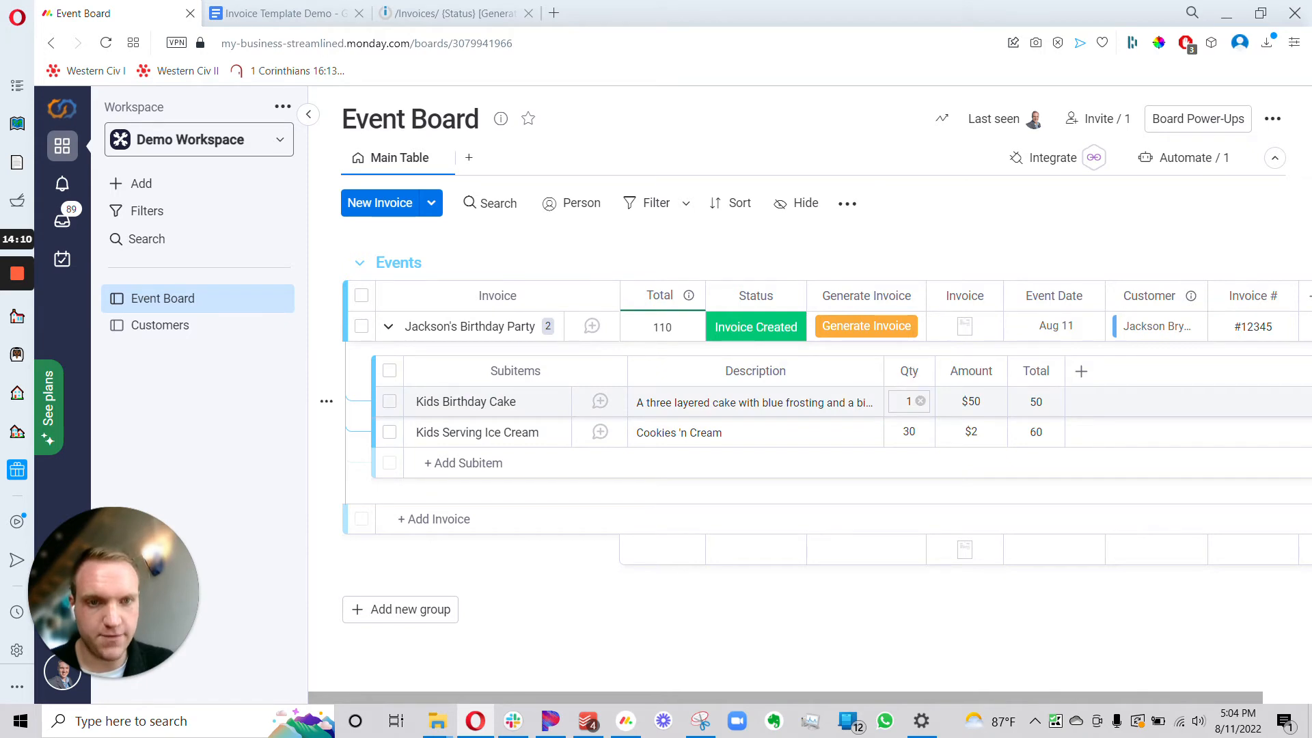
pyautogui.click(1035, 403)
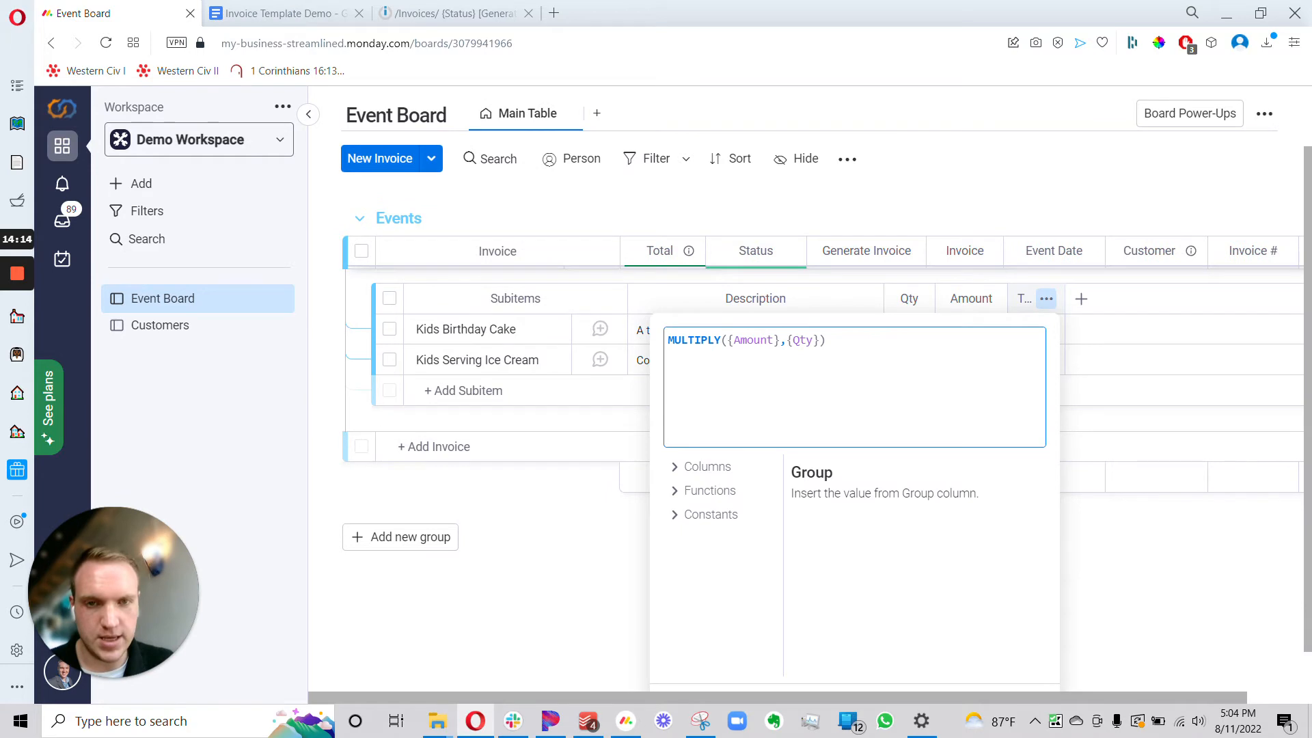
pyautogui.moveTo(727, 340); pyautogui.dragTo(786, 340)
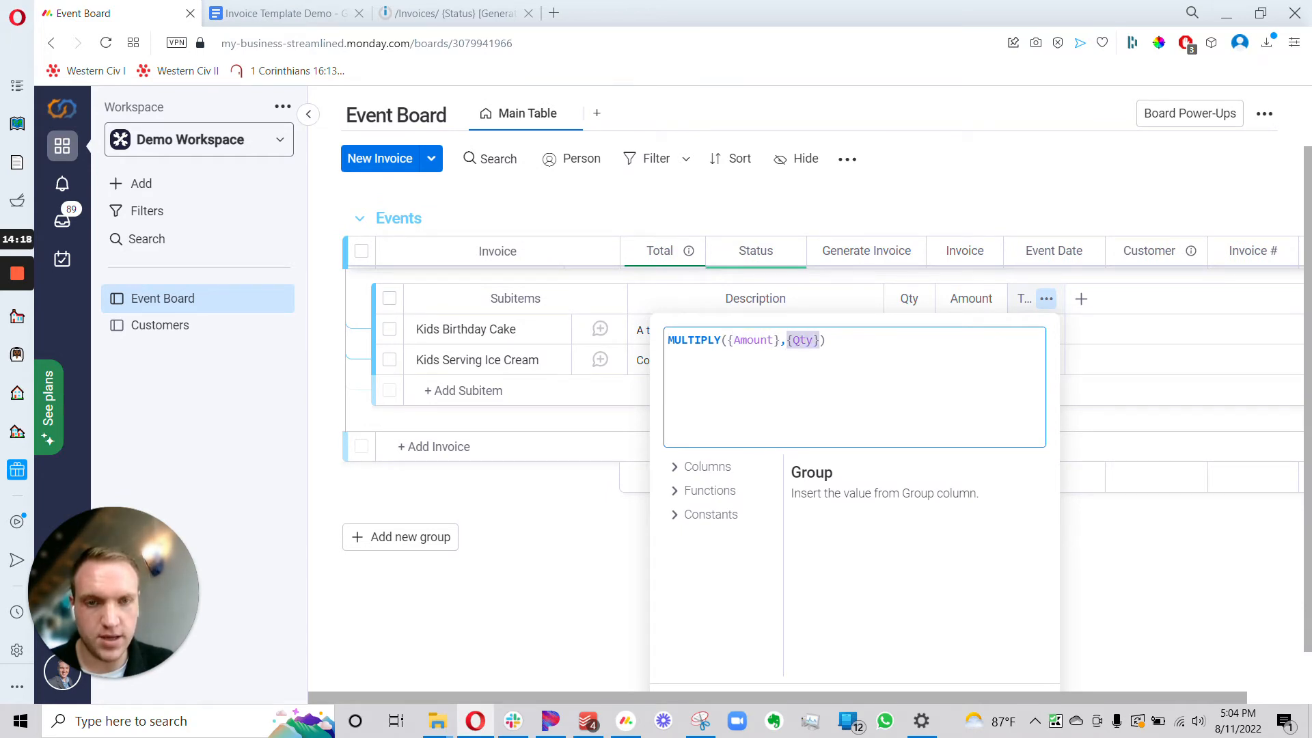
pyautogui.click(1093, 483)
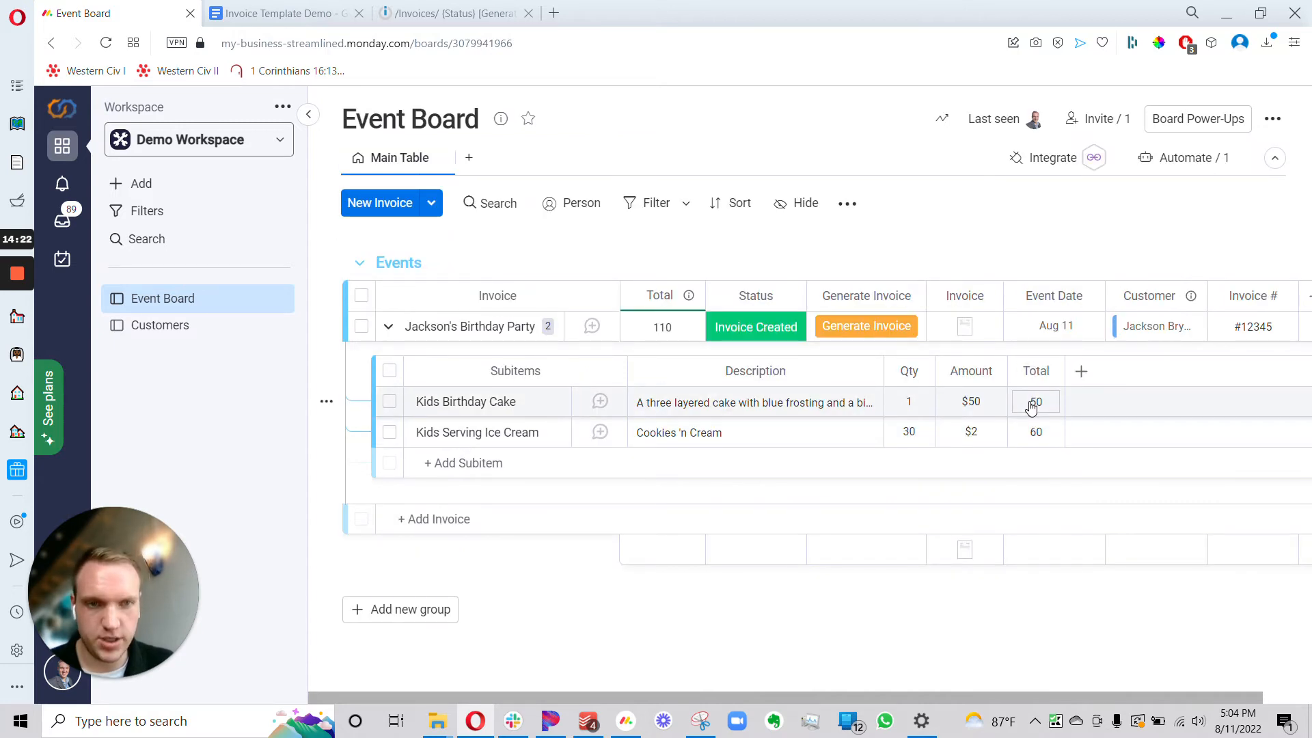
# - In Integromat, review the Total variable's sum formula against the Event Board, save it and confirm the Organize Line Items module
pyautogui.click(459, 10)
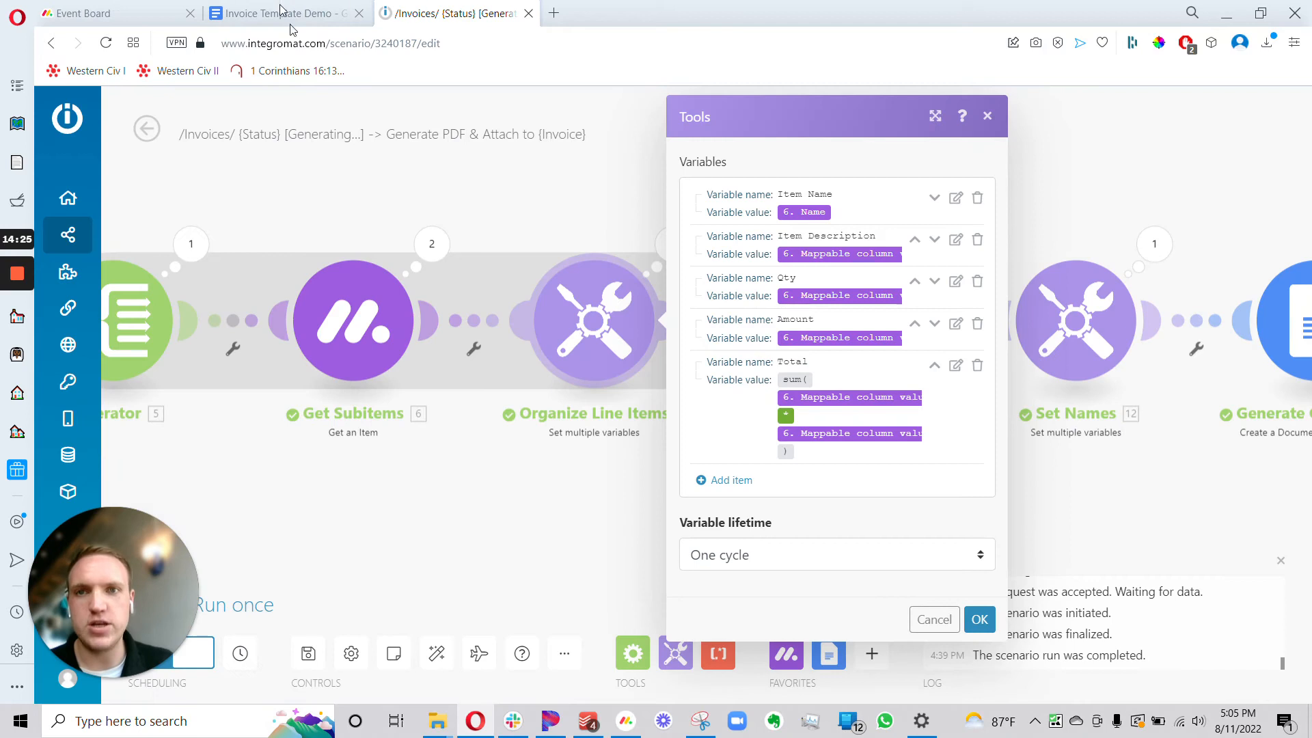
pyautogui.click(954, 369)
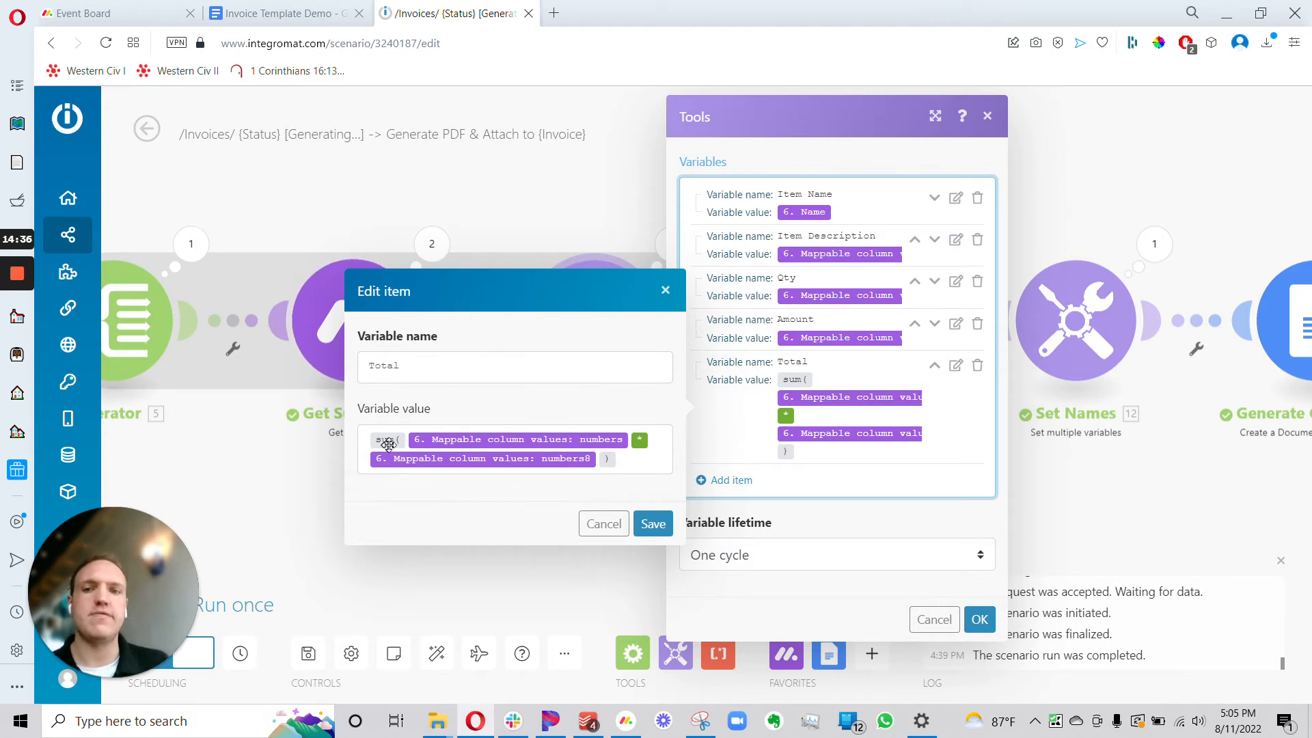
pyautogui.click(400, 366)
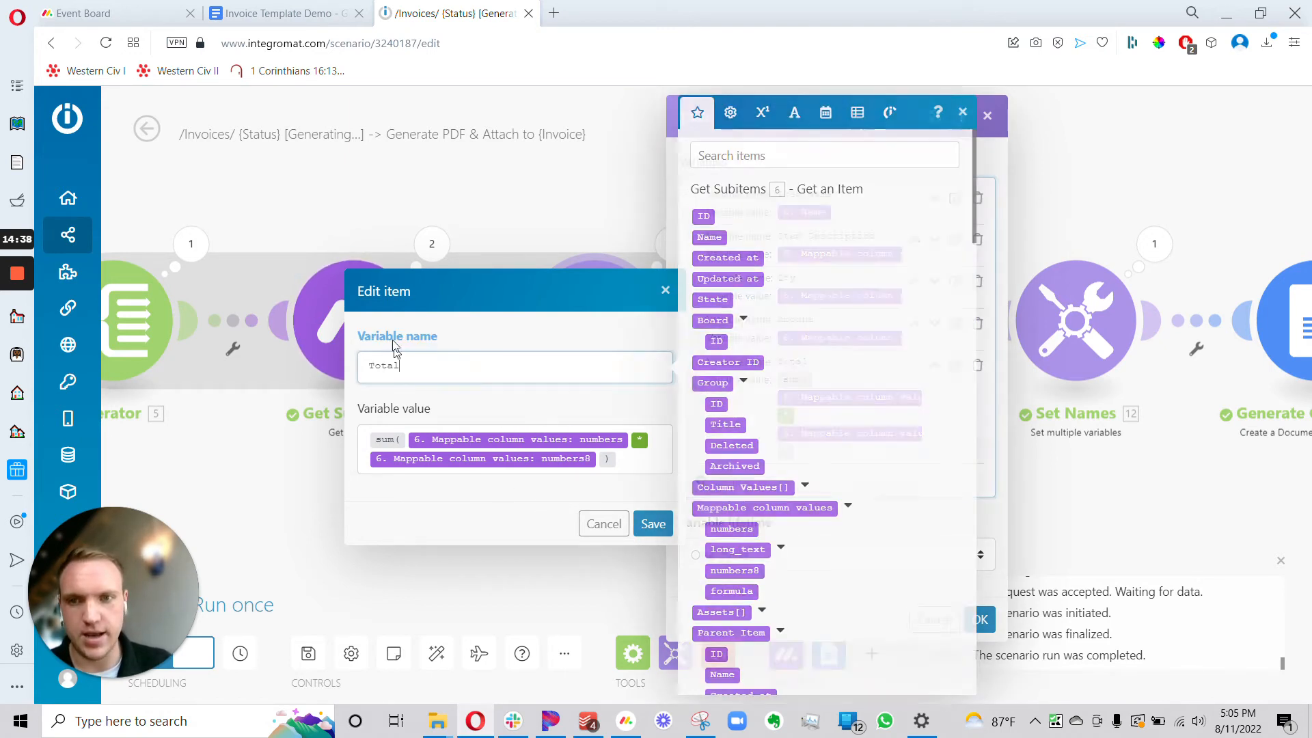
pyautogui.click(89, 13)
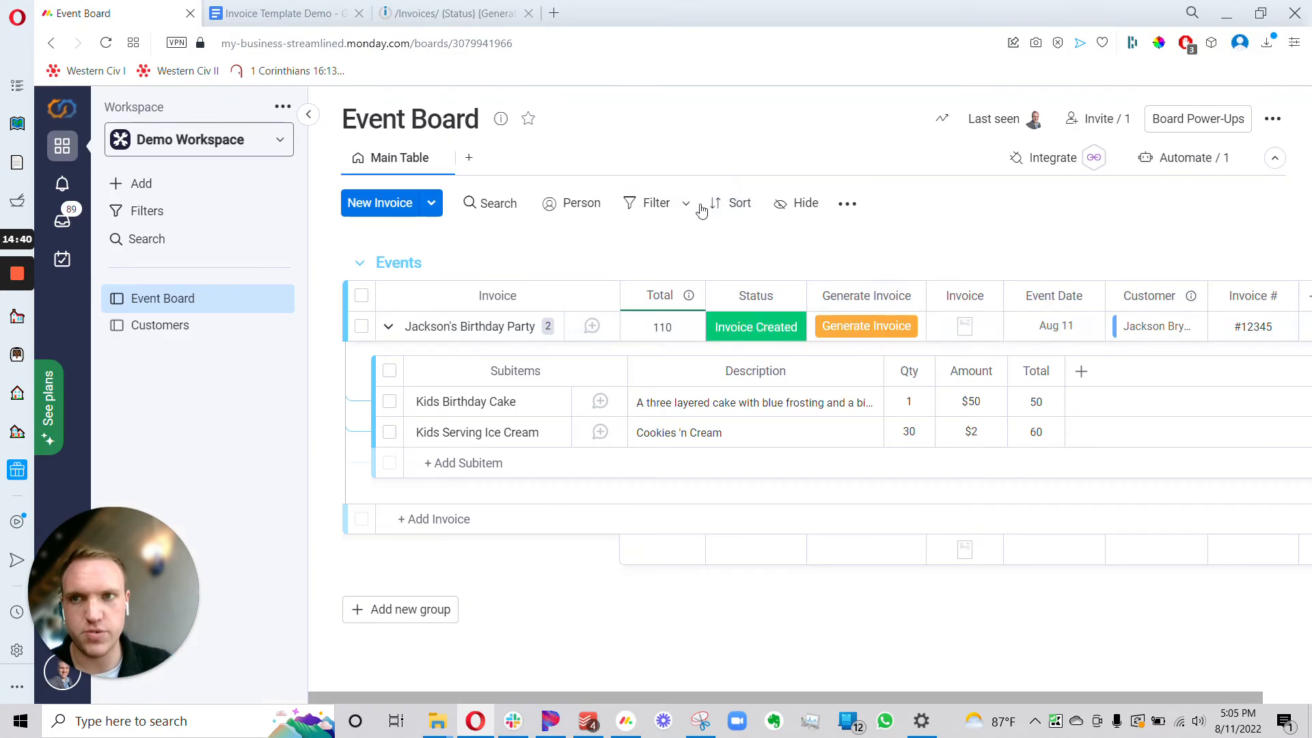
pyautogui.click(482, 10)
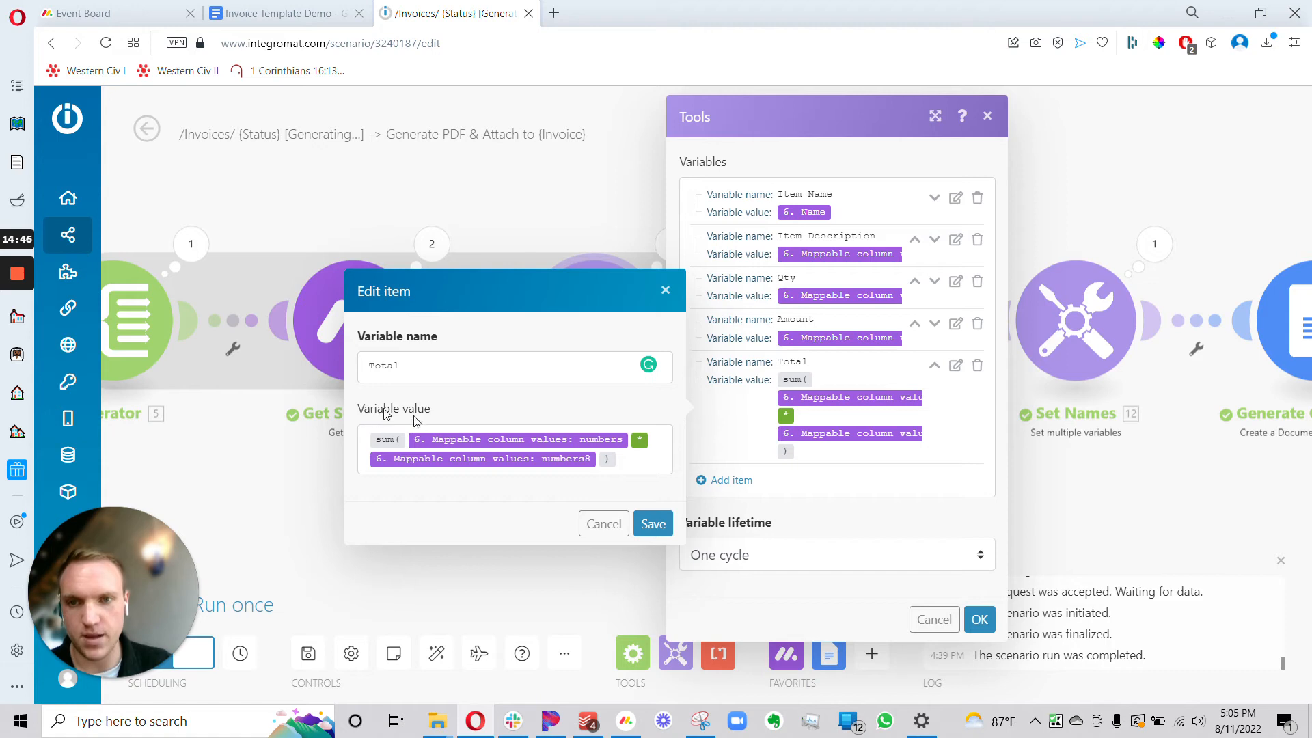
pyautogui.click(652, 523)
pyautogui.click(979, 619)
# - Open the Array aggregator module and examine its source module and the aggregated fields ticked under Set multiple variables
pyautogui.moveTo(871, 478); pyautogui.dragTo(737, 490)
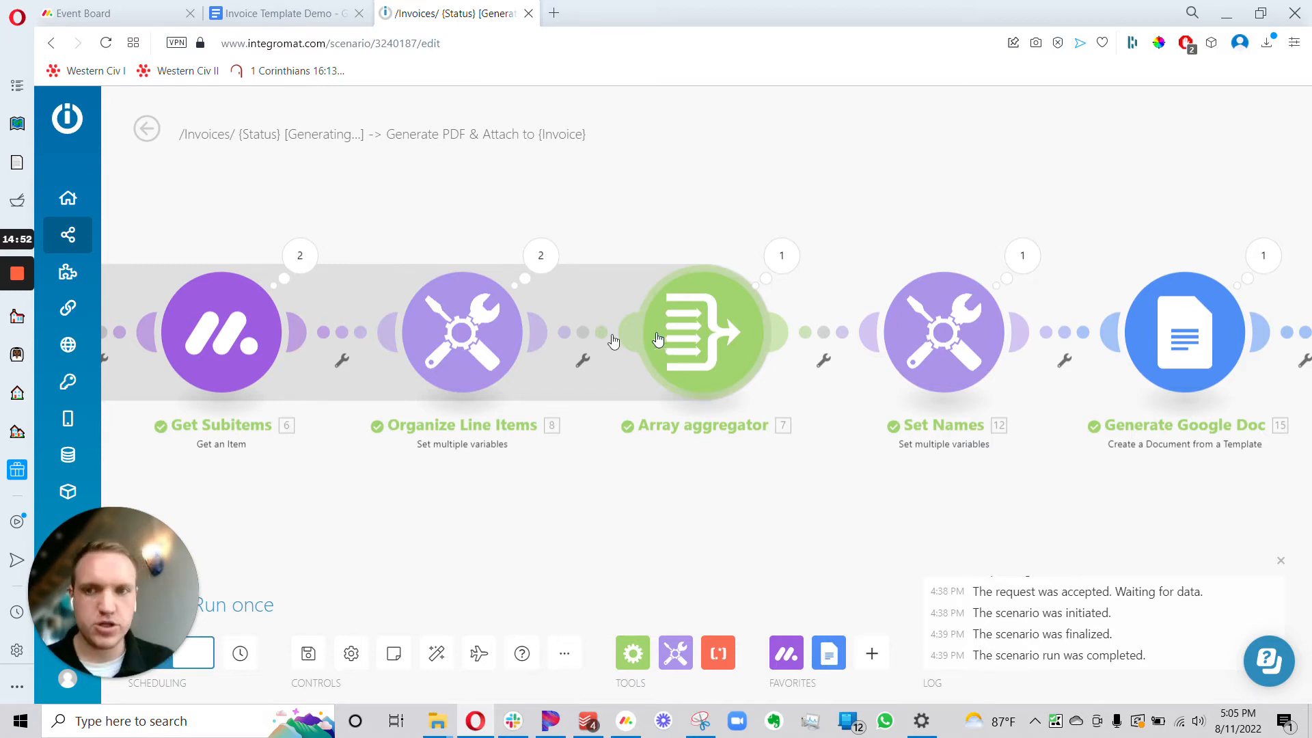
pyautogui.moveTo(317, 473); pyautogui.dragTo(612, 462)
pyautogui.moveTo(688, 480); pyautogui.dragTo(407, 519)
pyautogui.moveTo(686, 205); pyautogui.dragTo(519, 220)
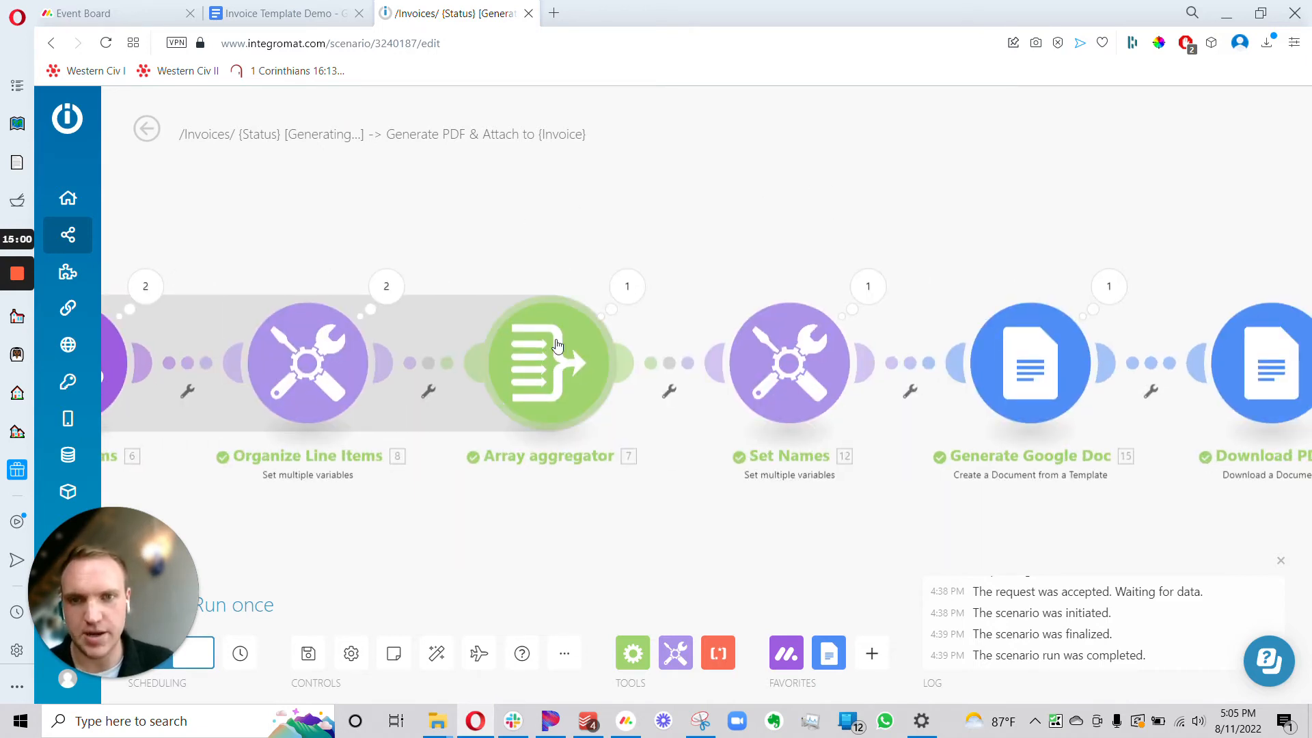
pyautogui.moveTo(642, 240); pyautogui.dragTo(582, 218)
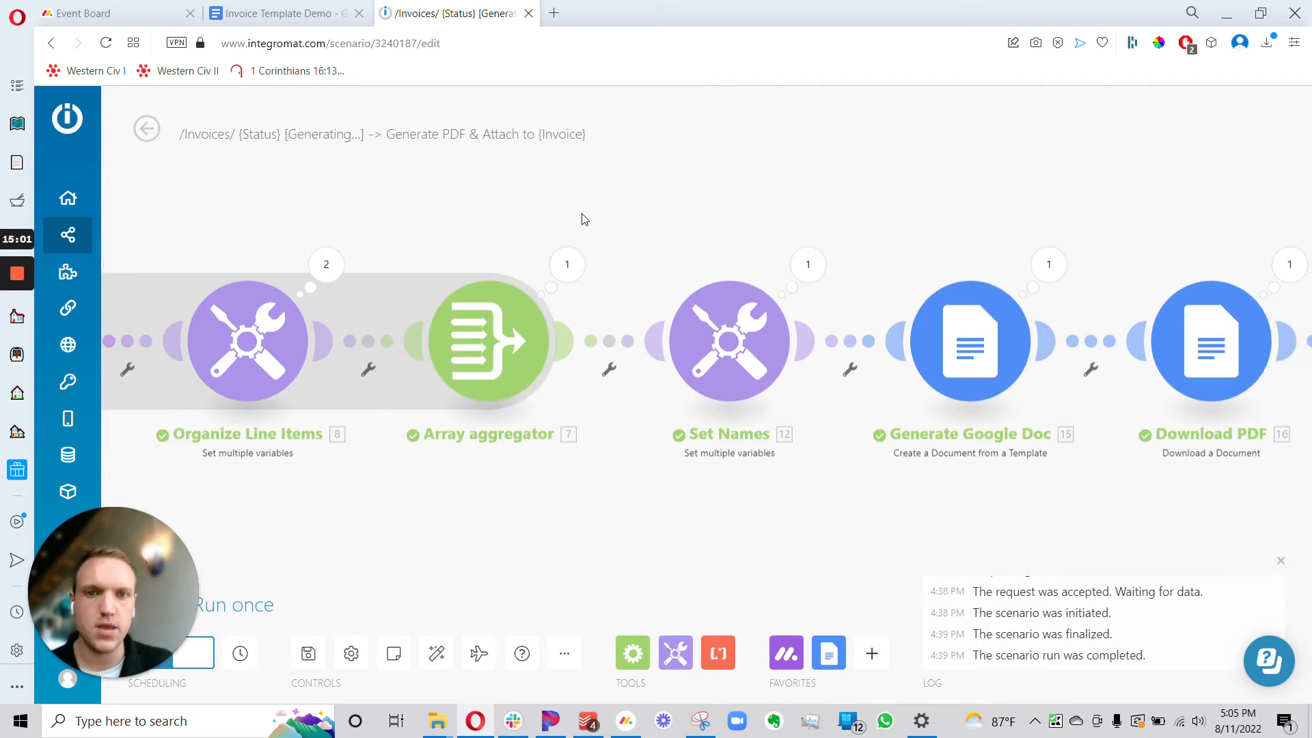
pyautogui.click(518, 334)
pyautogui.scroll(-10, 688, 410)
pyautogui.scroll(3, 697, 421)
pyautogui.scroll(-3, 704, 419)
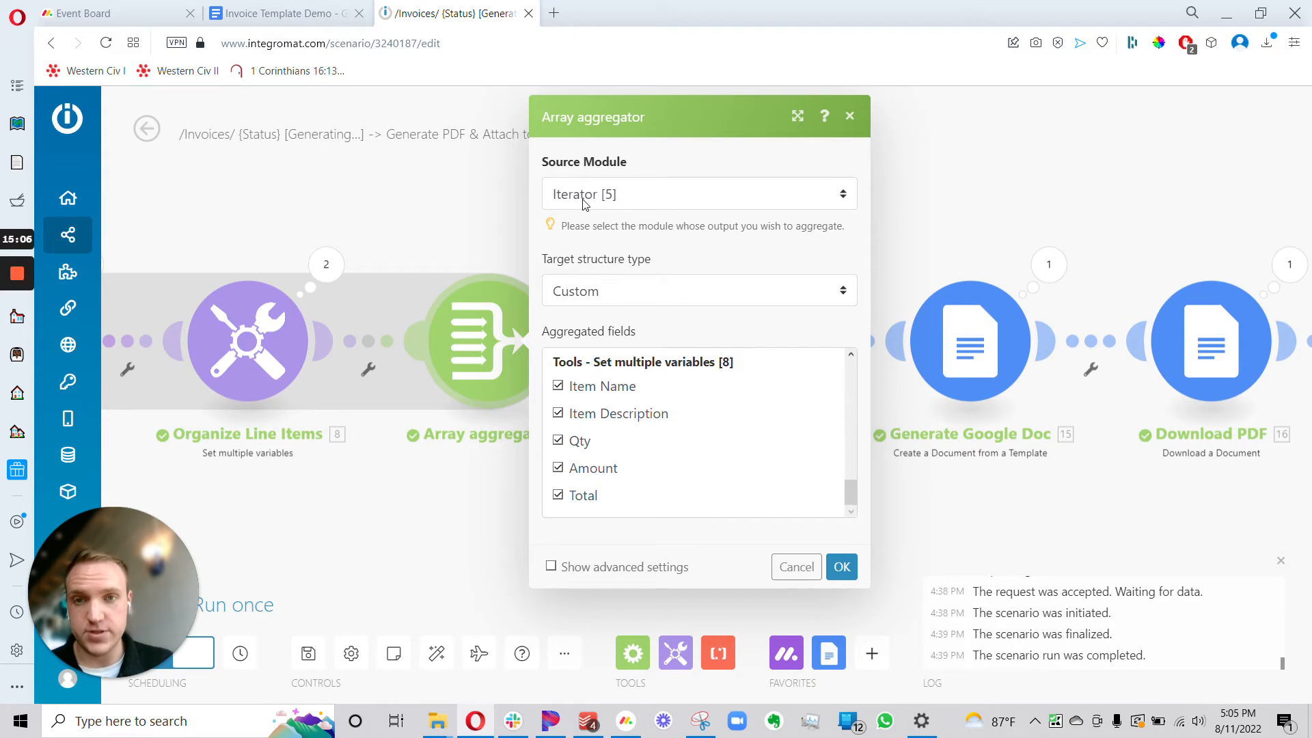
# - Trace the Array aggregator's source back to the Iterator, review the available aggregated fields and confirm the module's settings
pyautogui.moveTo(509, 198); pyautogui.dragTo(786, 198)
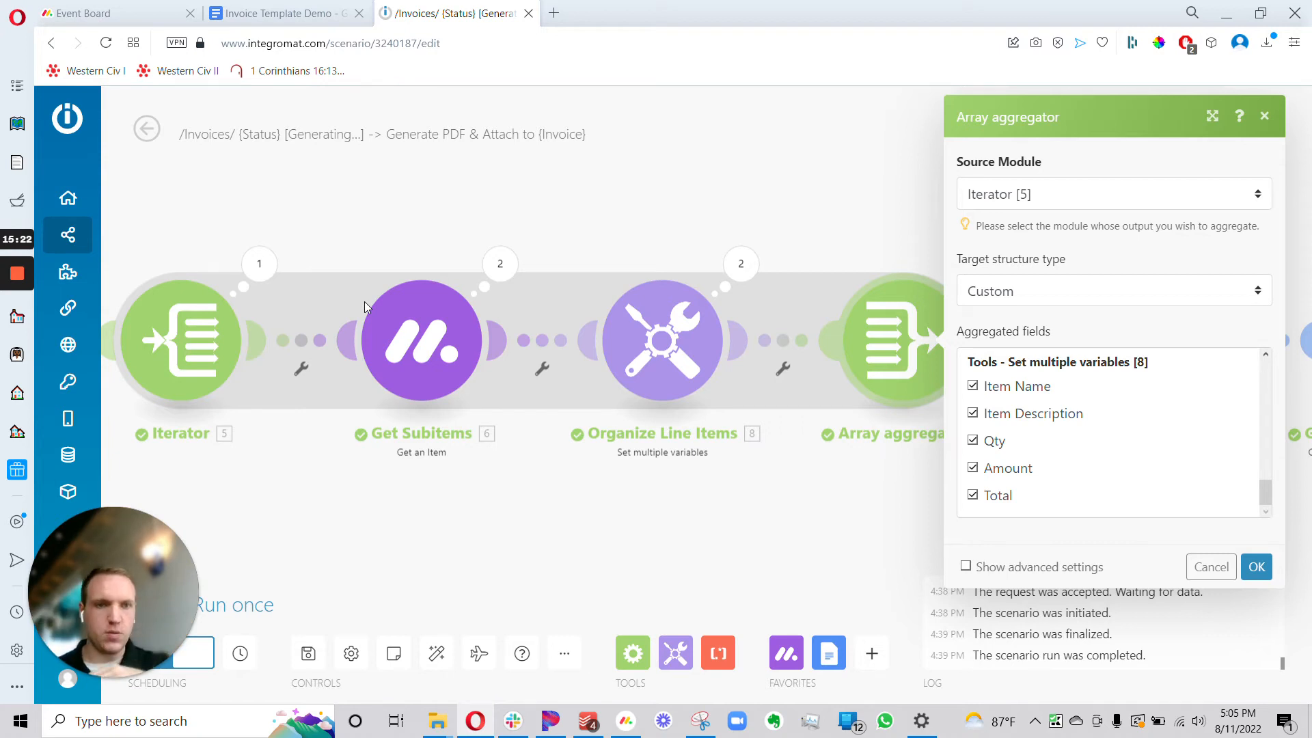
pyautogui.scroll(5, 1230, 410)
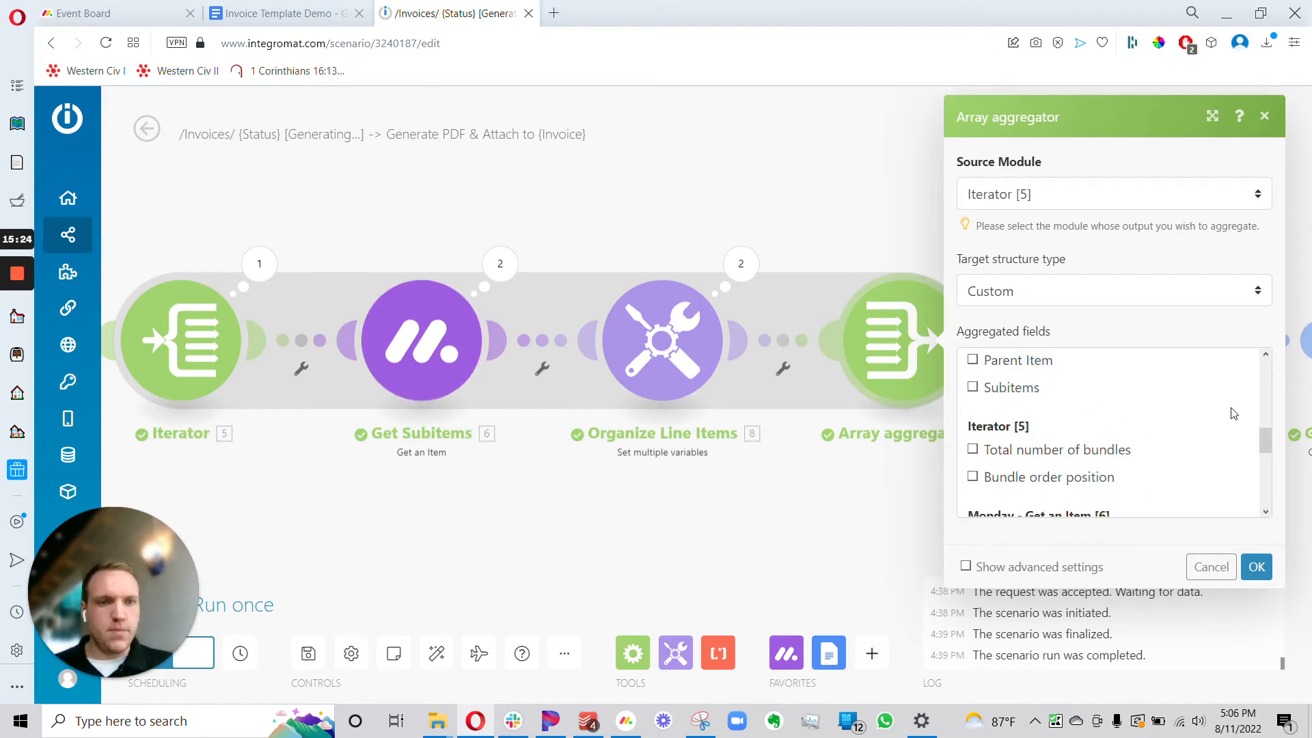
pyautogui.scroll(-8, 1007, 389)
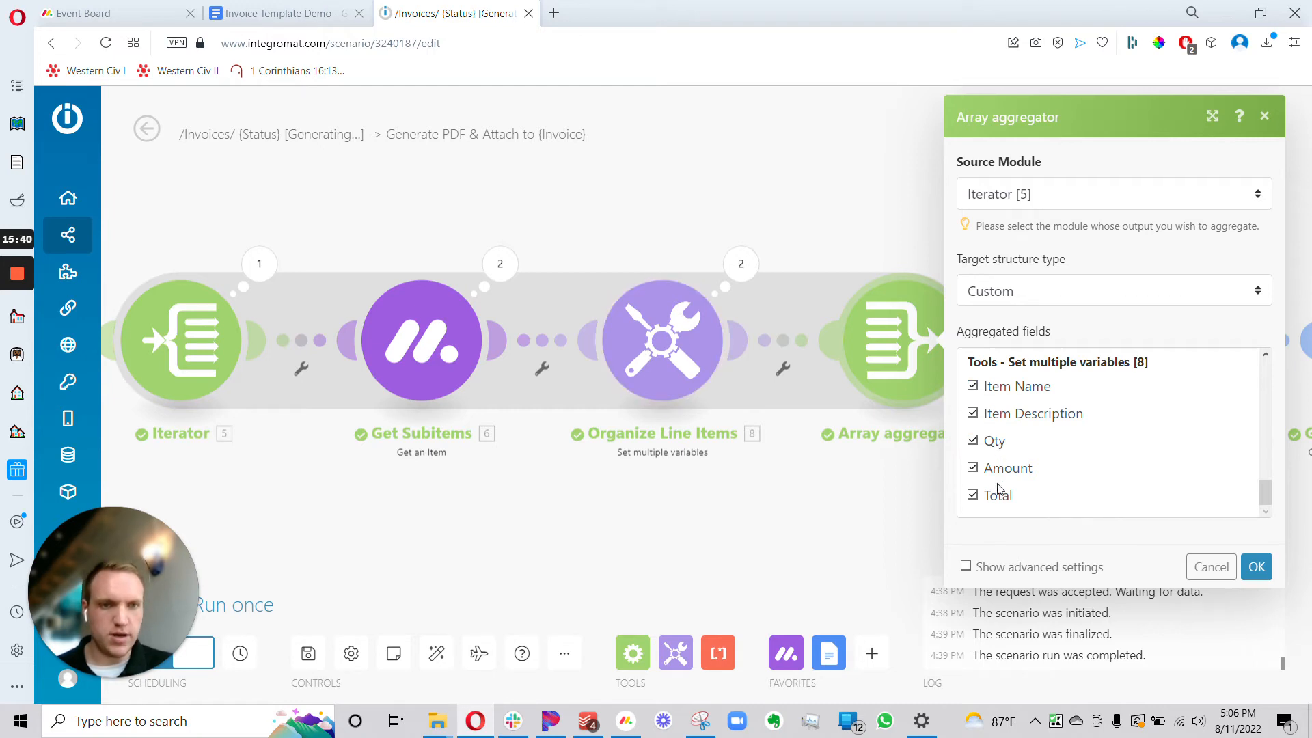
pyautogui.click(1259, 573)
# - Open the Set Names module to examine its invoice, customer, event date and Grand Total variables
pyautogui.moveTo(895, 462); pyautogui.dragTo(547, 444)
pyautogui.moveTo(840, 465)
pyautogui.mouseDown()
pyautogui.moveTo(739, 458)
pyautogui.moveTo(768, 469)
pyautogui.moveTo(853, 450)
pyautogui.mouseUp()
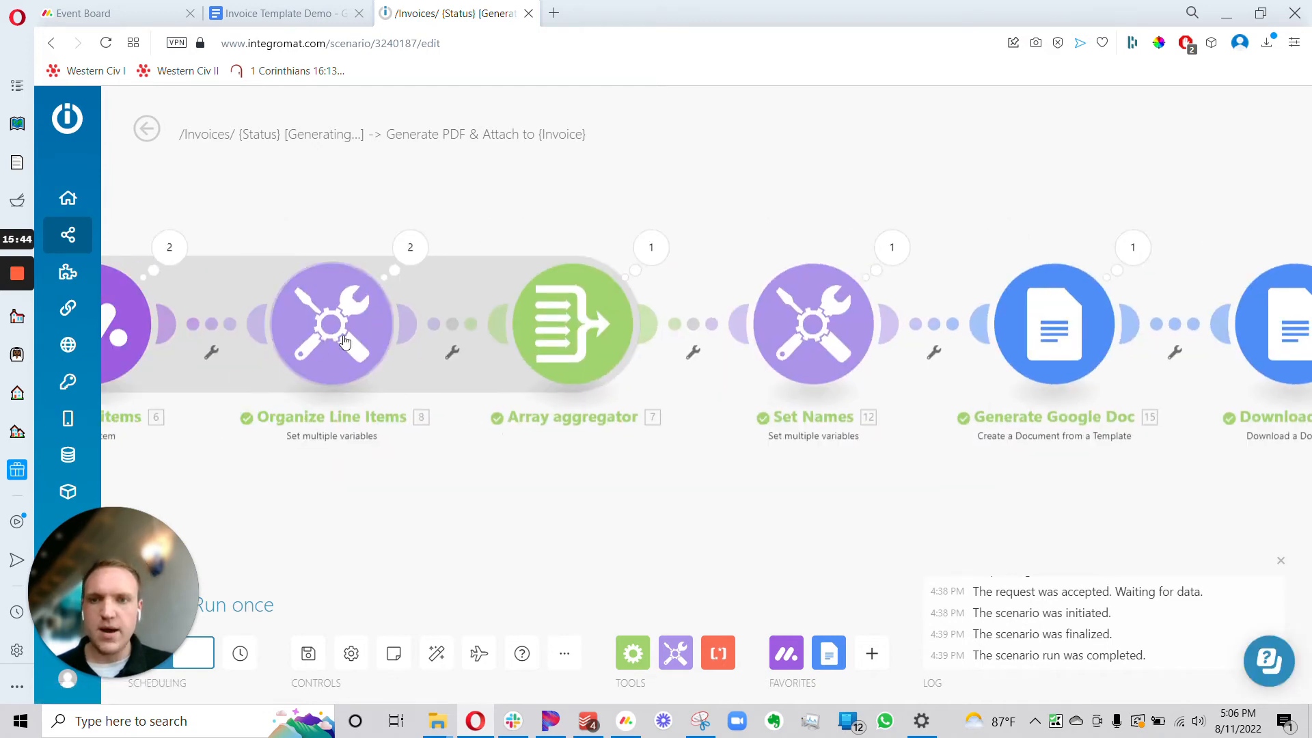
pyautogui.moveTo(748, 527); pyautogui.dragTo(651, 535)
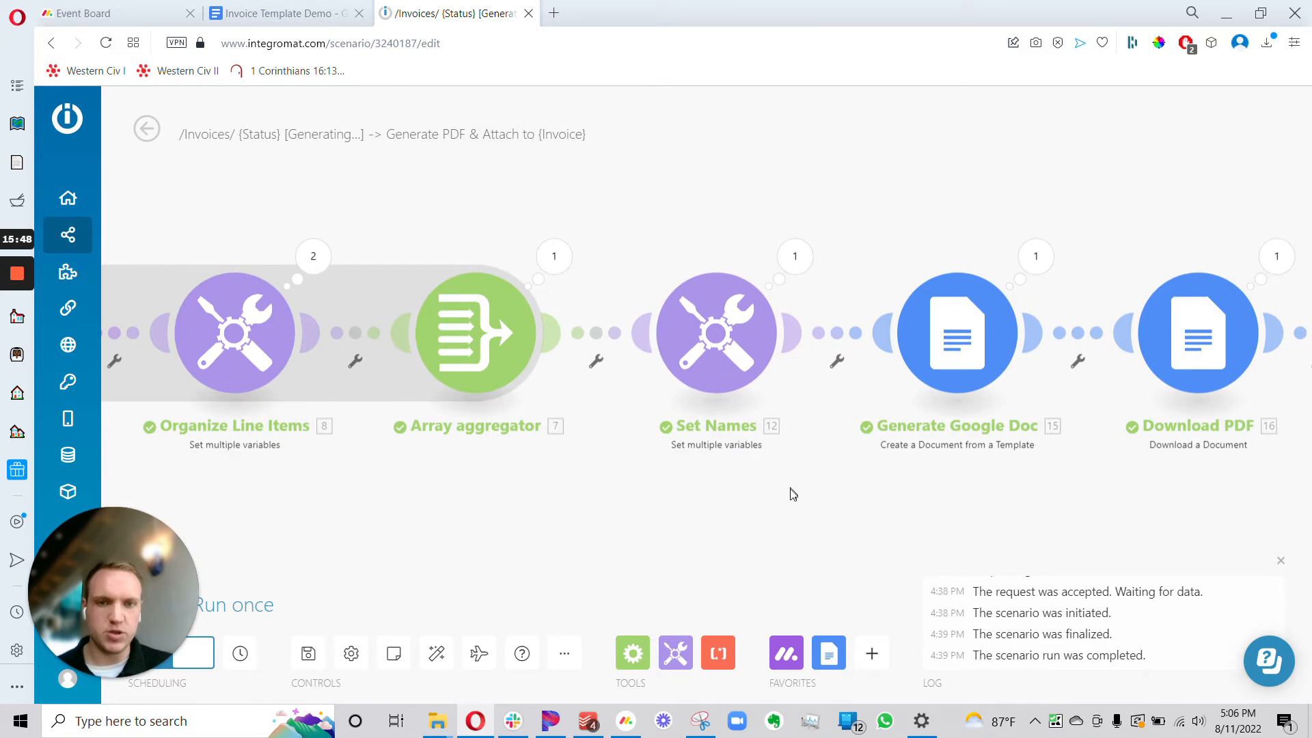
pyautogui.moveTo(792, 493); pyautogui.dragTo(739, 488)
pyautogui.click(673, 328)
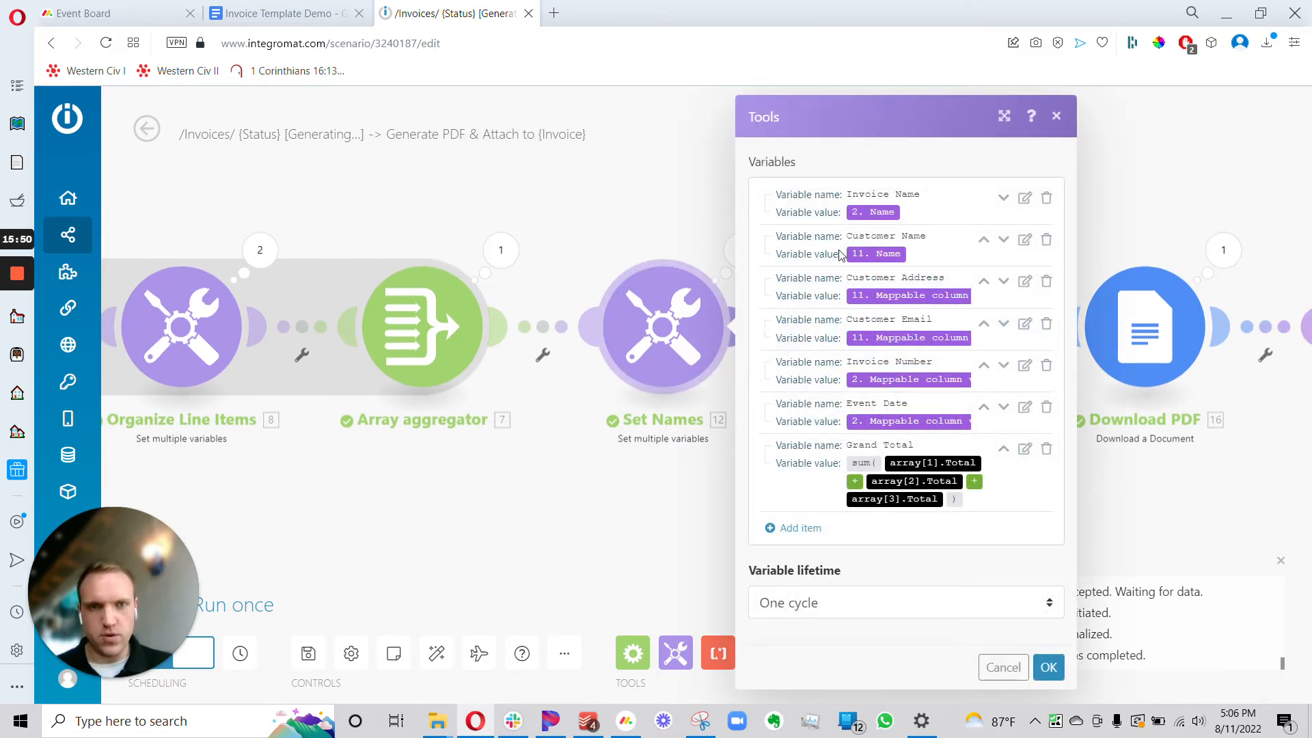
# - Switch to the Invoice Template Demo document and point out the customer and Grand Total placeholders that the variables fill
pyautogui.click(254, 12)
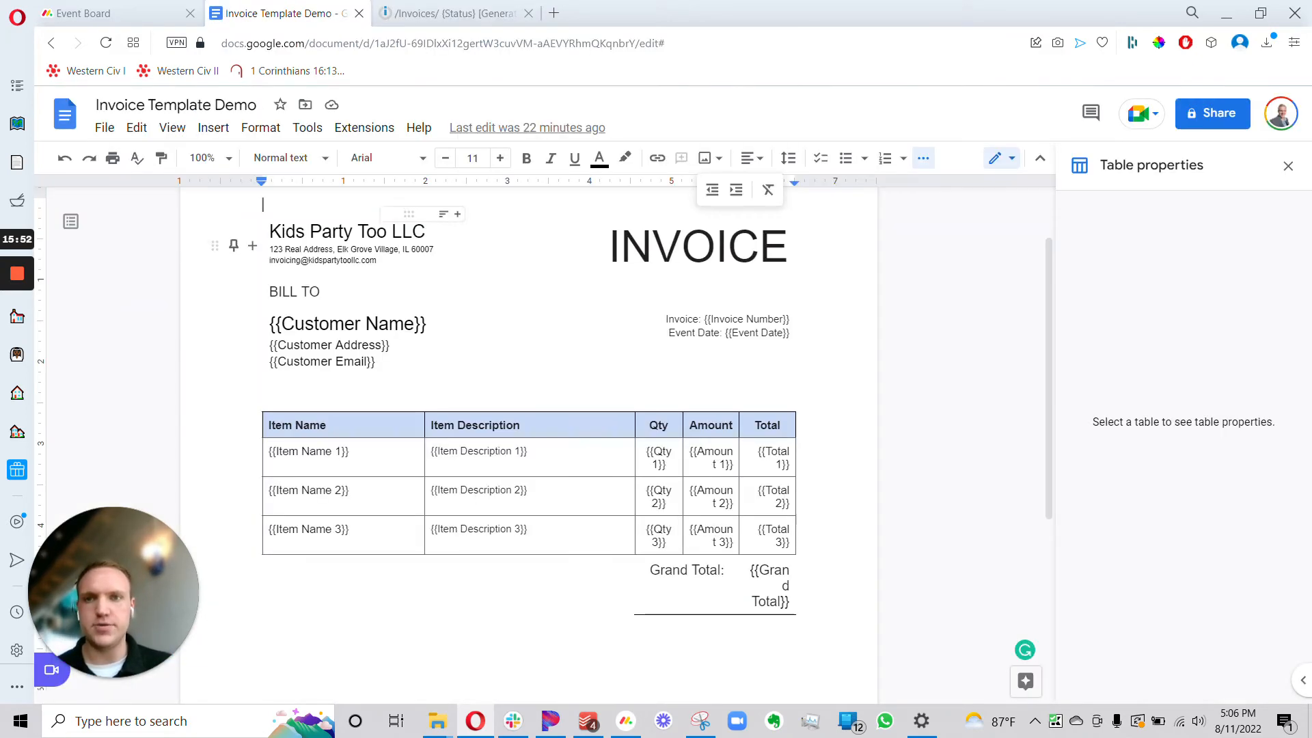
pyautogui.scroll(2, 529, 410)
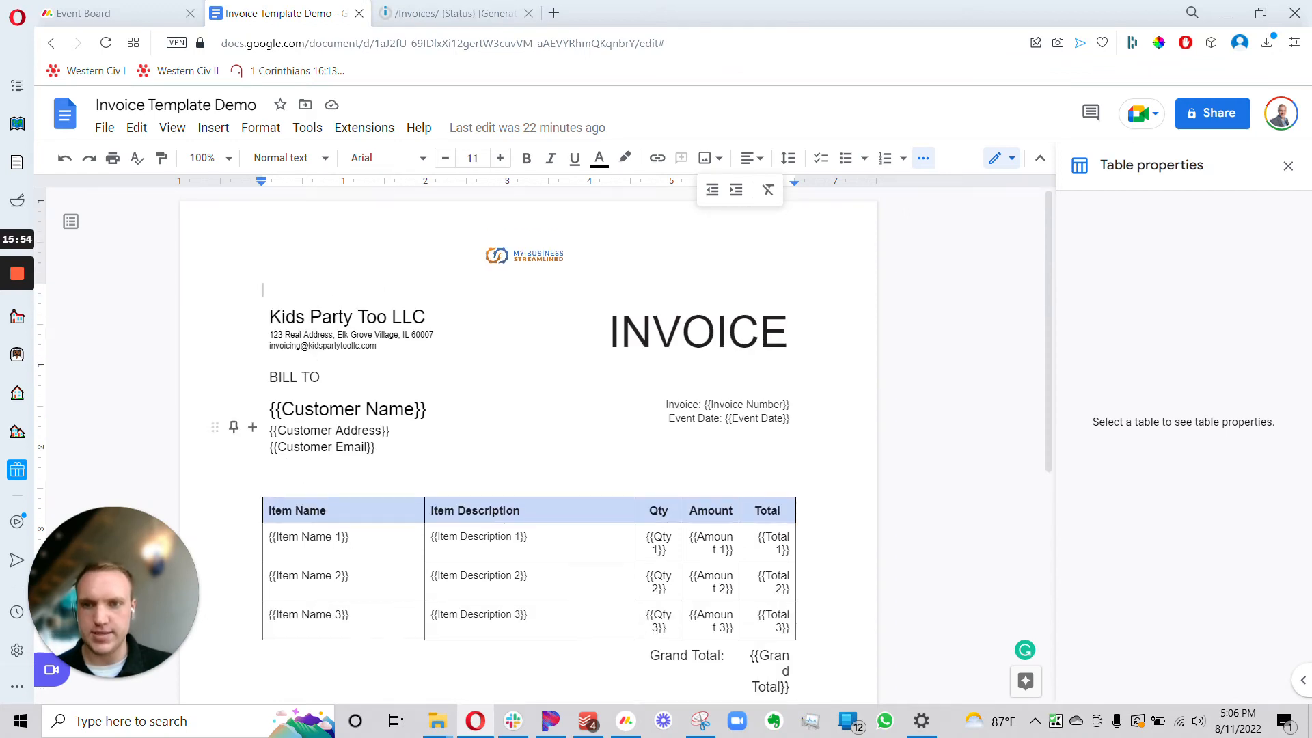
pyautogui.moveTo(270, 410); pyautogui.dragTo(425, 410)
pyautogui.click(304, 430)
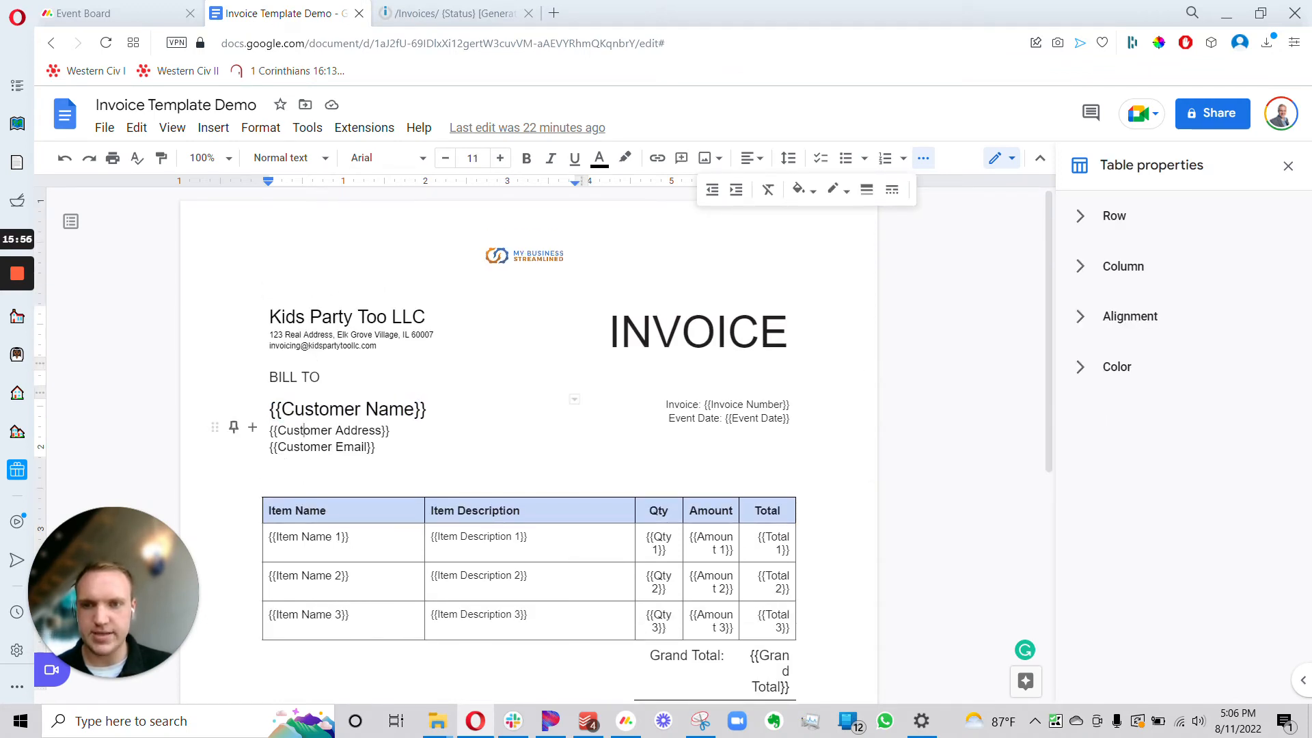
pyautogui.scroll(-2, 304, 430)
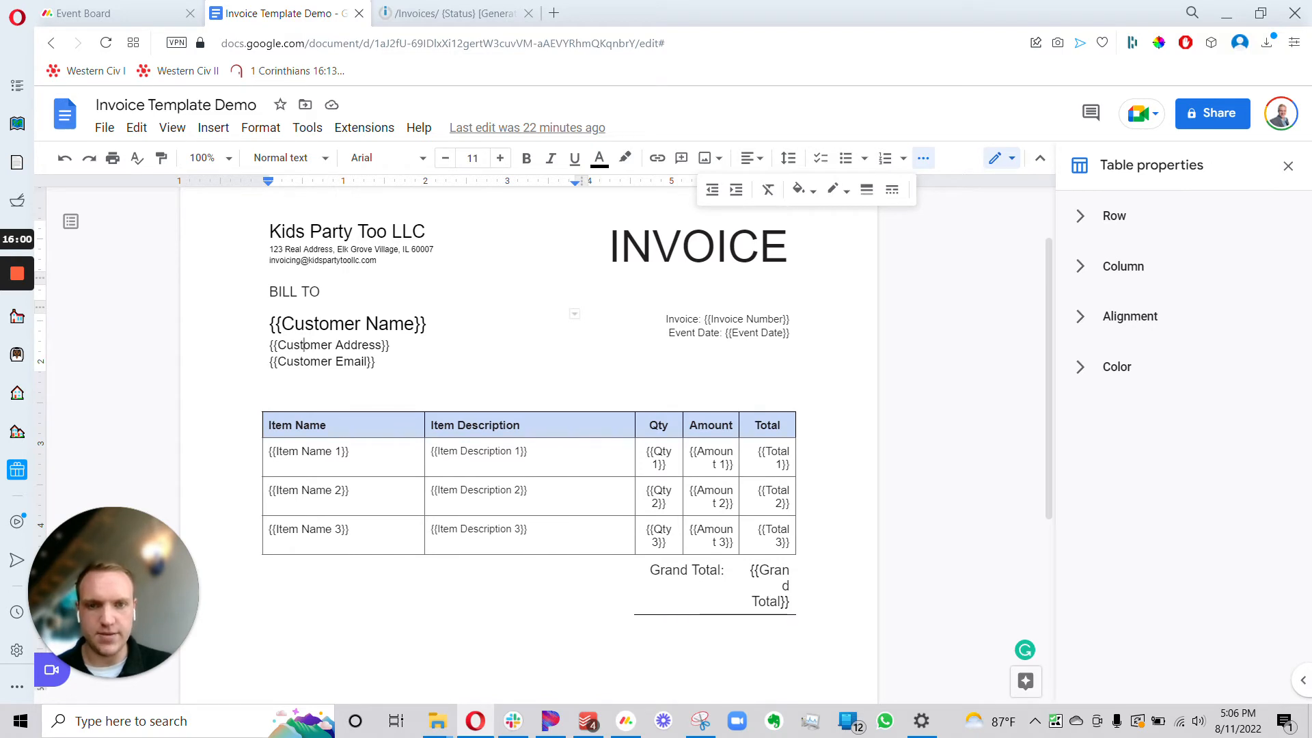
pyautogui.moveTo(750, 569); pyautogui.dragTo(790, 603)
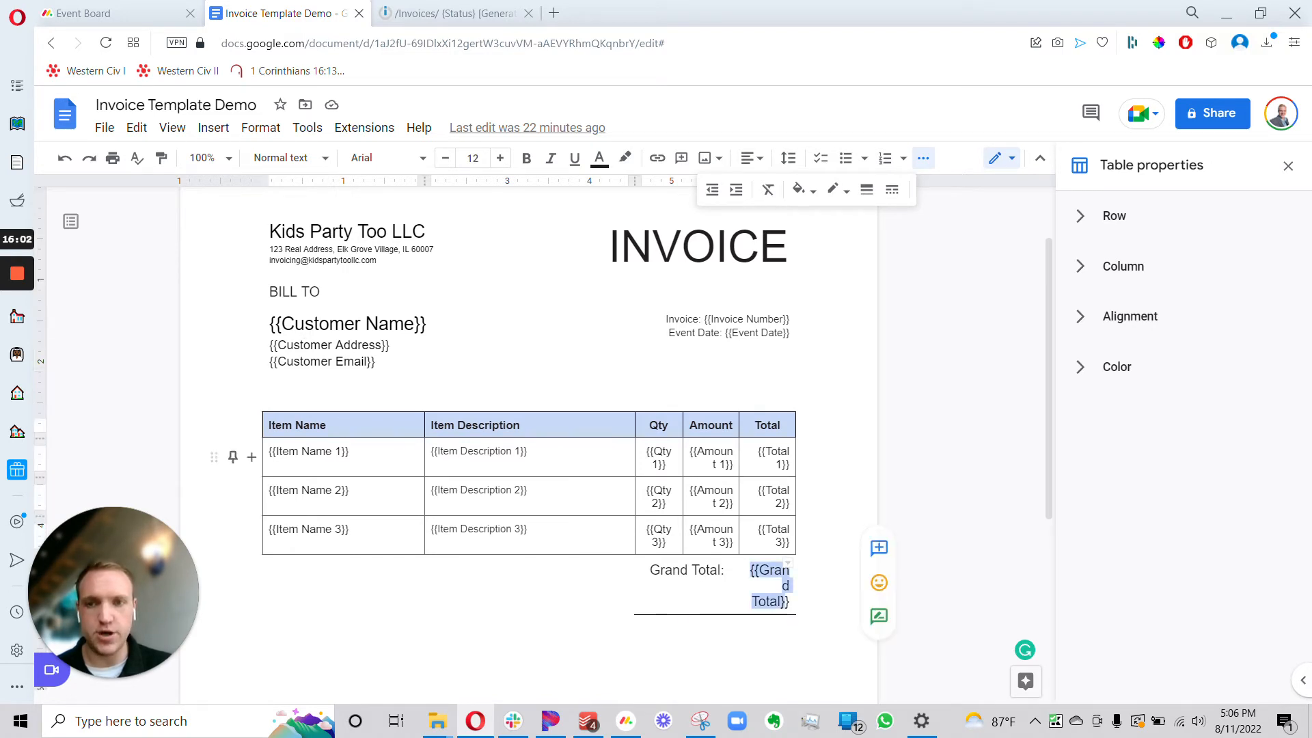
# - Reopen the scenario's Set Names module, compare the Invoice Name variable's mapping with the Event Board's invoice item, and save the variable
pyautogui.click(444, 13)
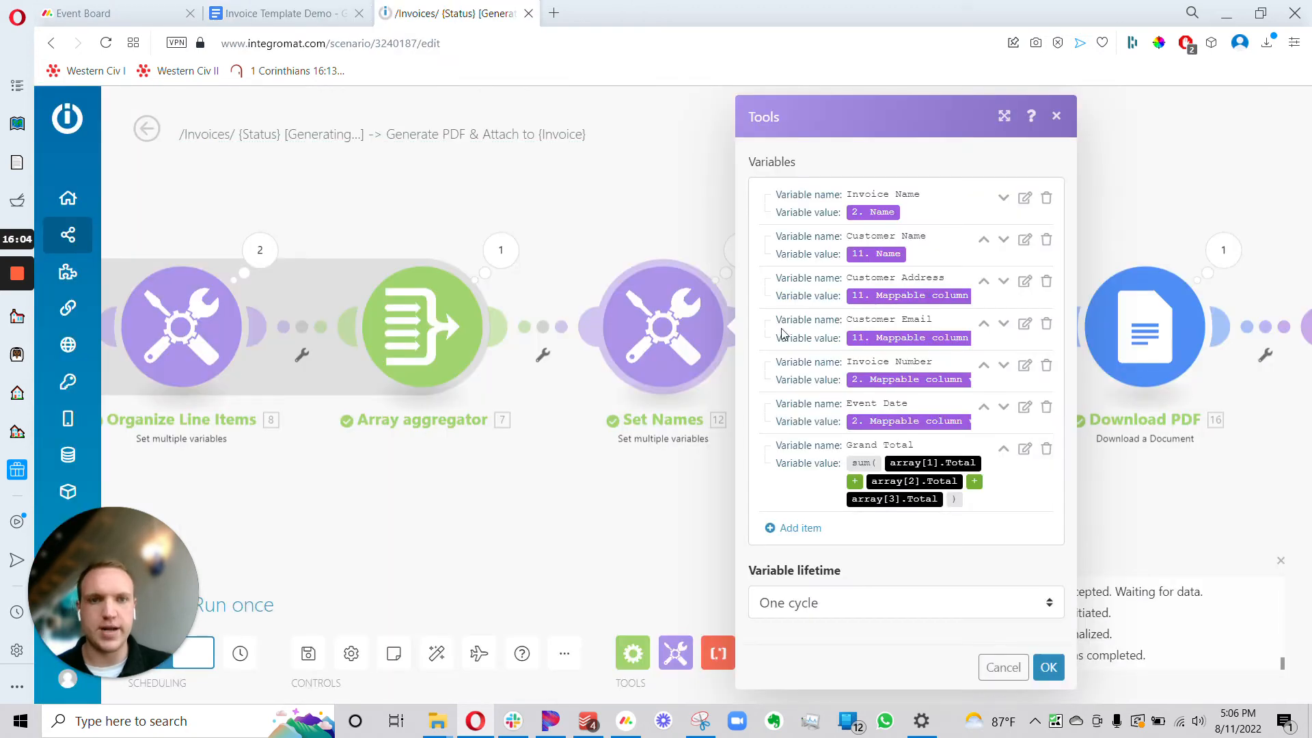
pyautogui.moveTo(604, 175); pyautogui.dragTo(438, 149)
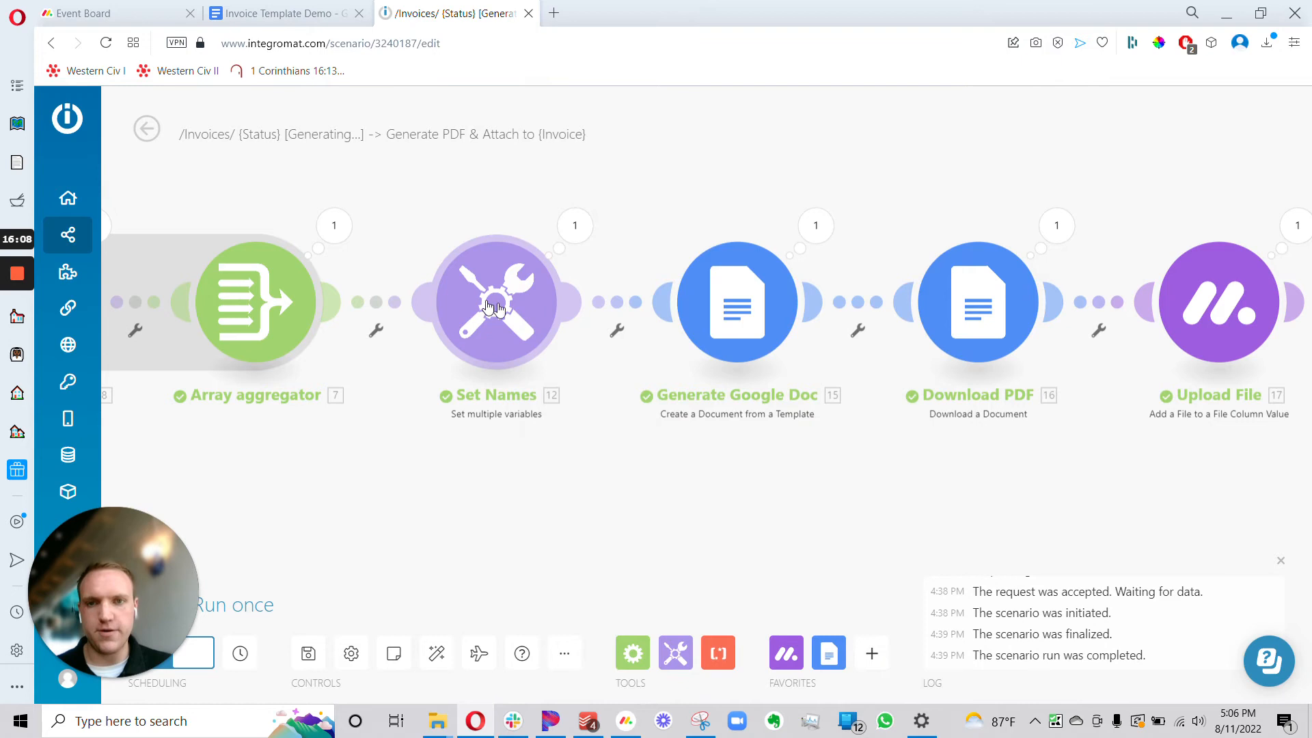
pyautogui.click(496, 290)
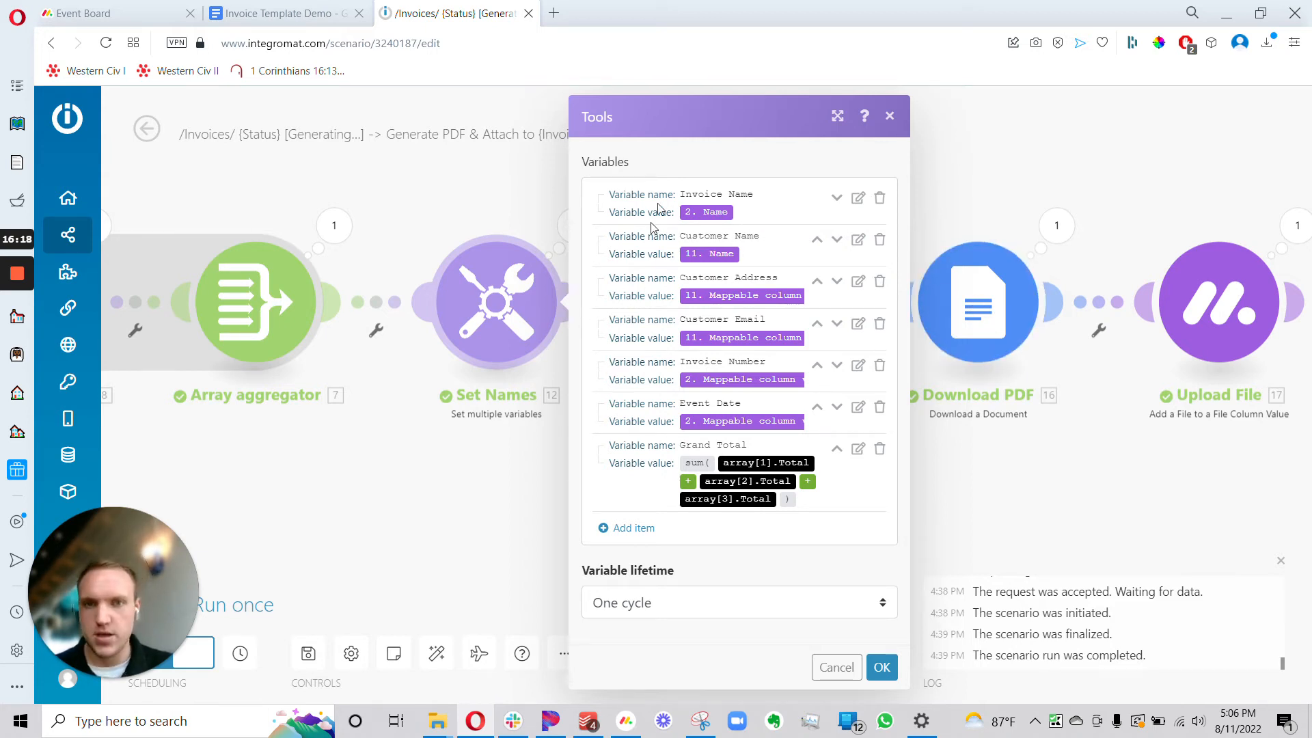
pyautogui.click(858, 198)
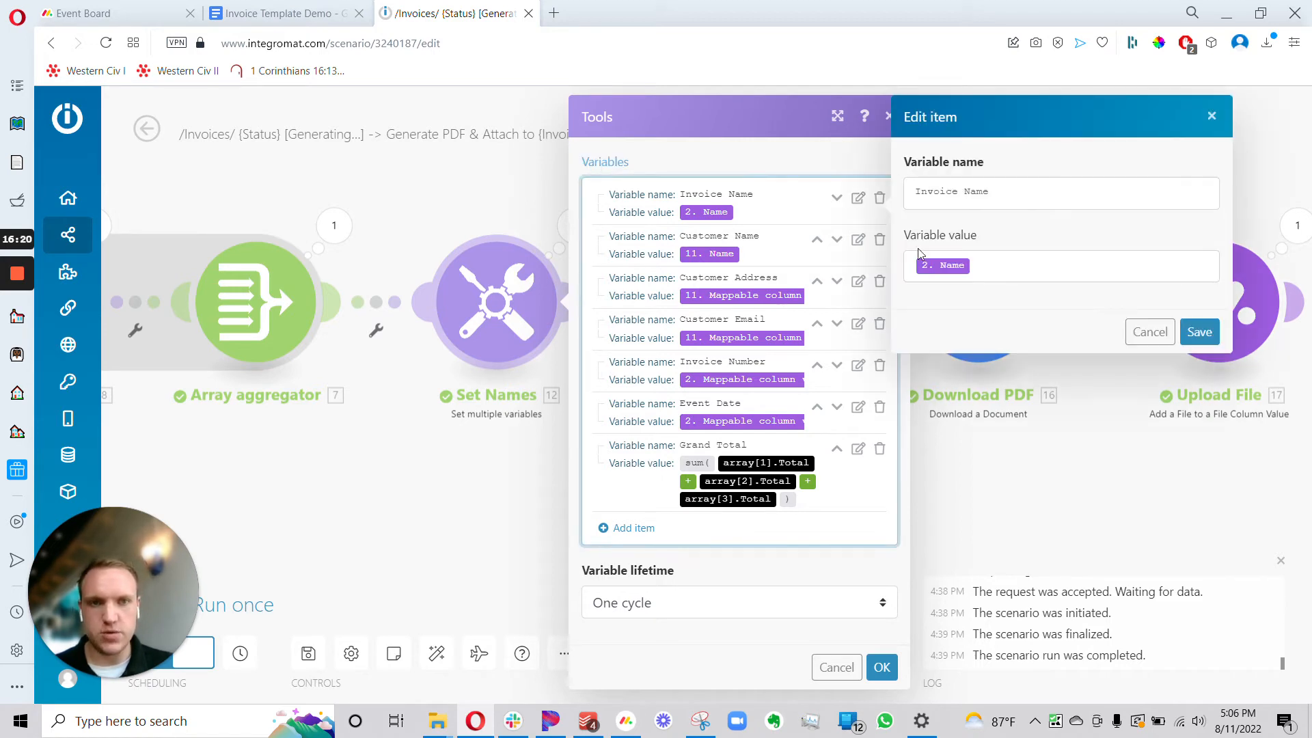
pyautogui.click(1001, 193)
pyautogui.click(999, 265)
pyautogui.click(128, 10)
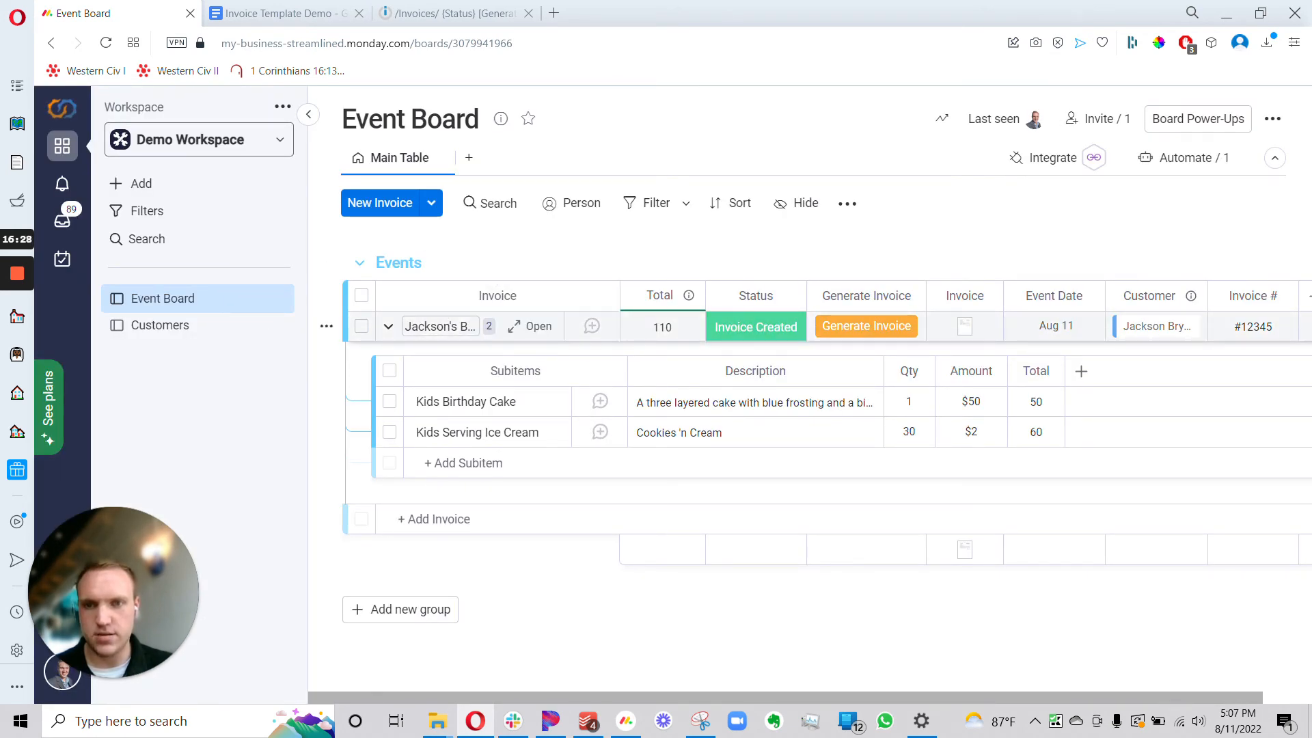
pyautogui.click(437, 13)
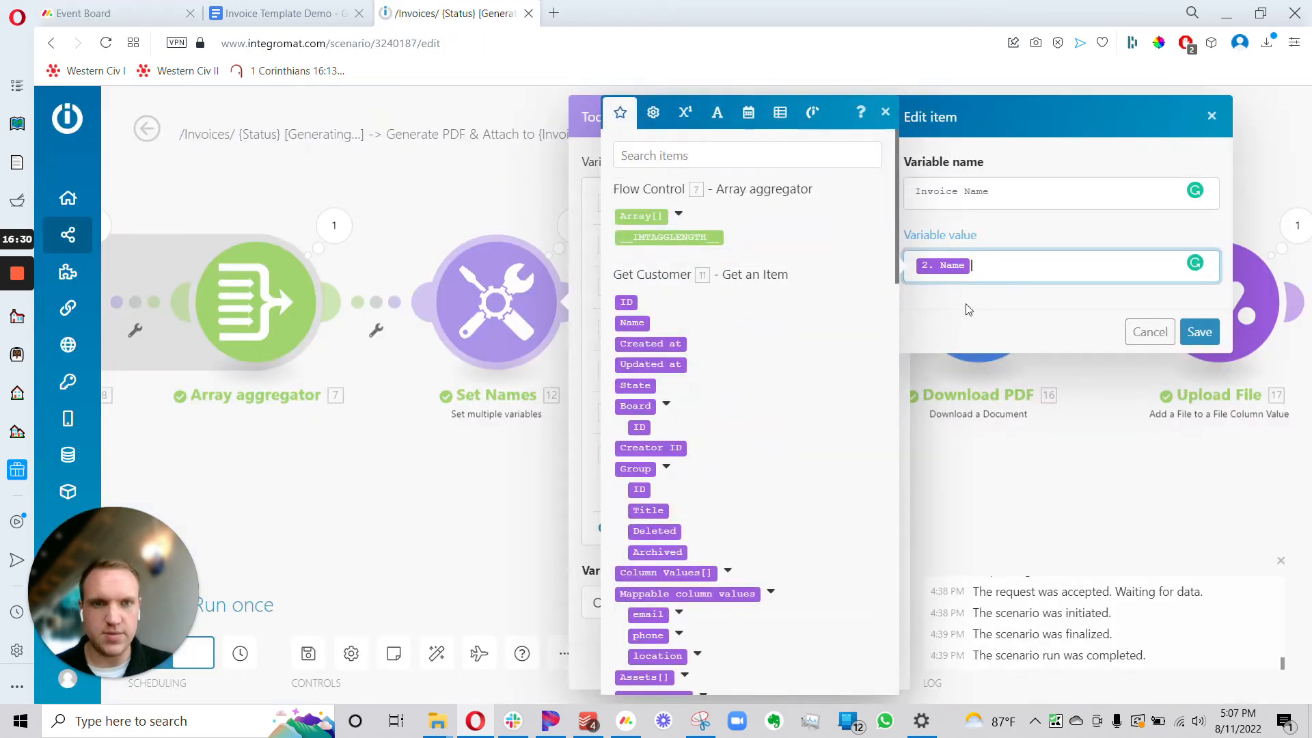
pyautogui.click(1200, 332)
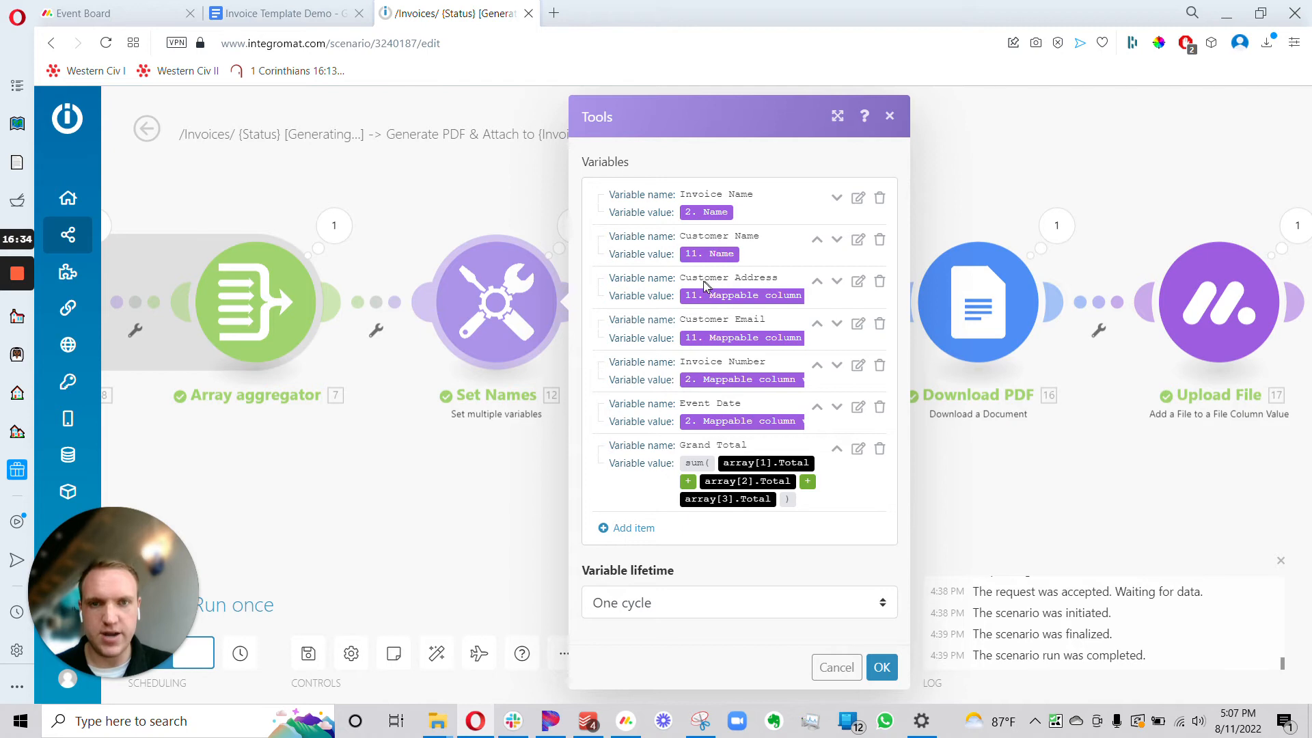
# - Open the Customer Address variable, examine its location text mapping among the Get Customer fields and save it
pyautogui.click(857, 281)
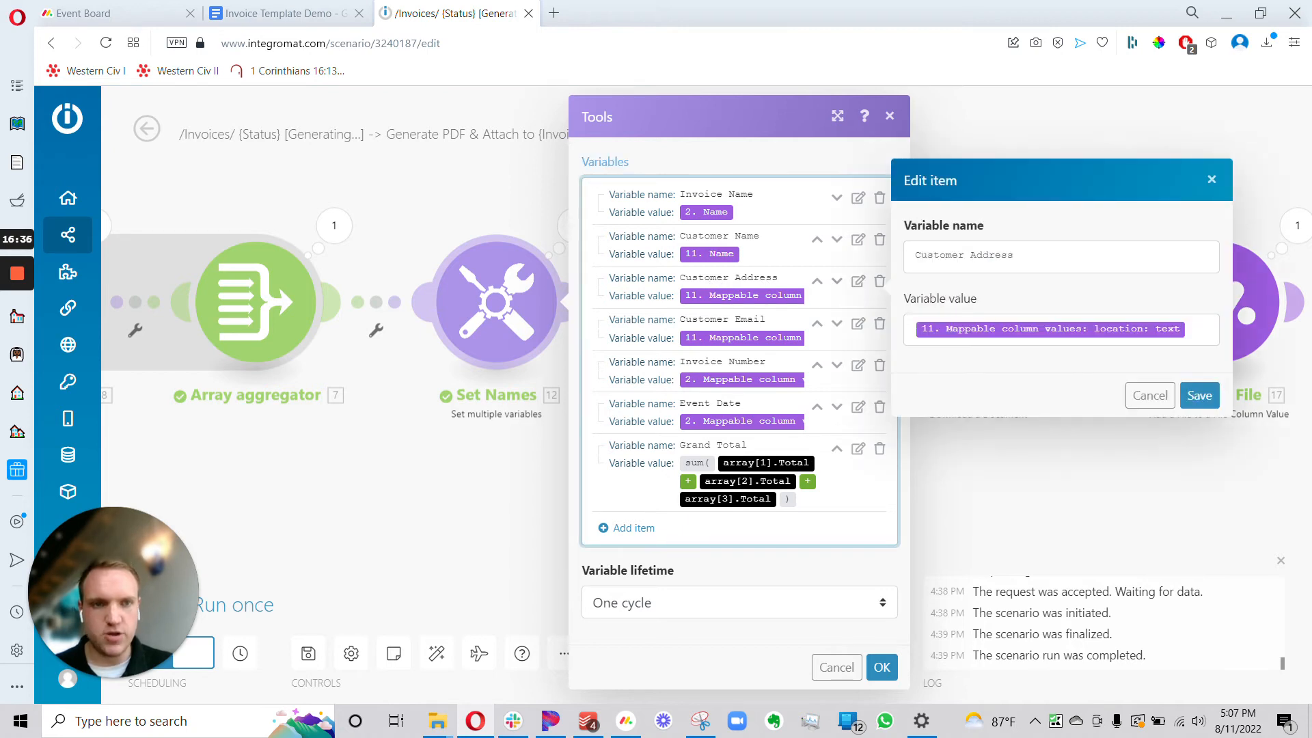
pyautogui.click(1165, 335)
pyautogui.scroll(-12, 697, 387)
pyautogui.scroll(8, 697, 386)
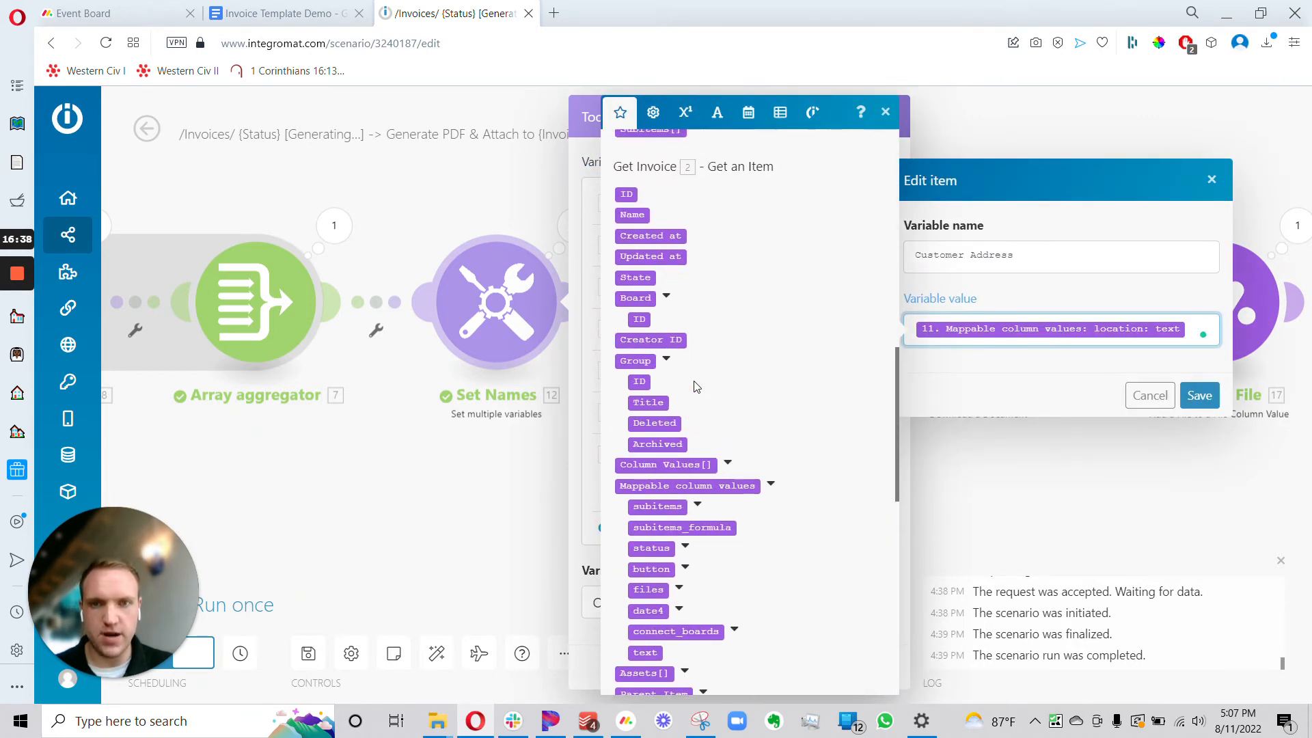
pyautogui.scroll(4, 694, 386)
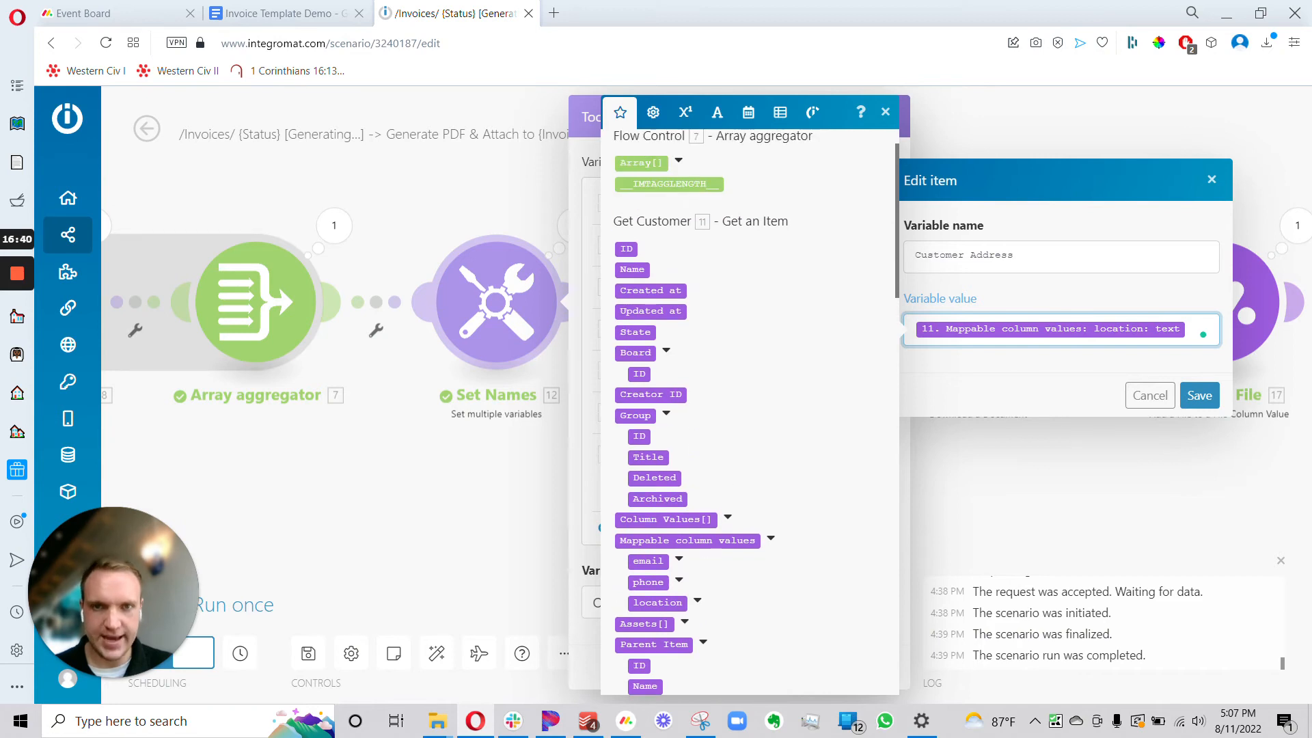
pyautogui.click(106, 7)
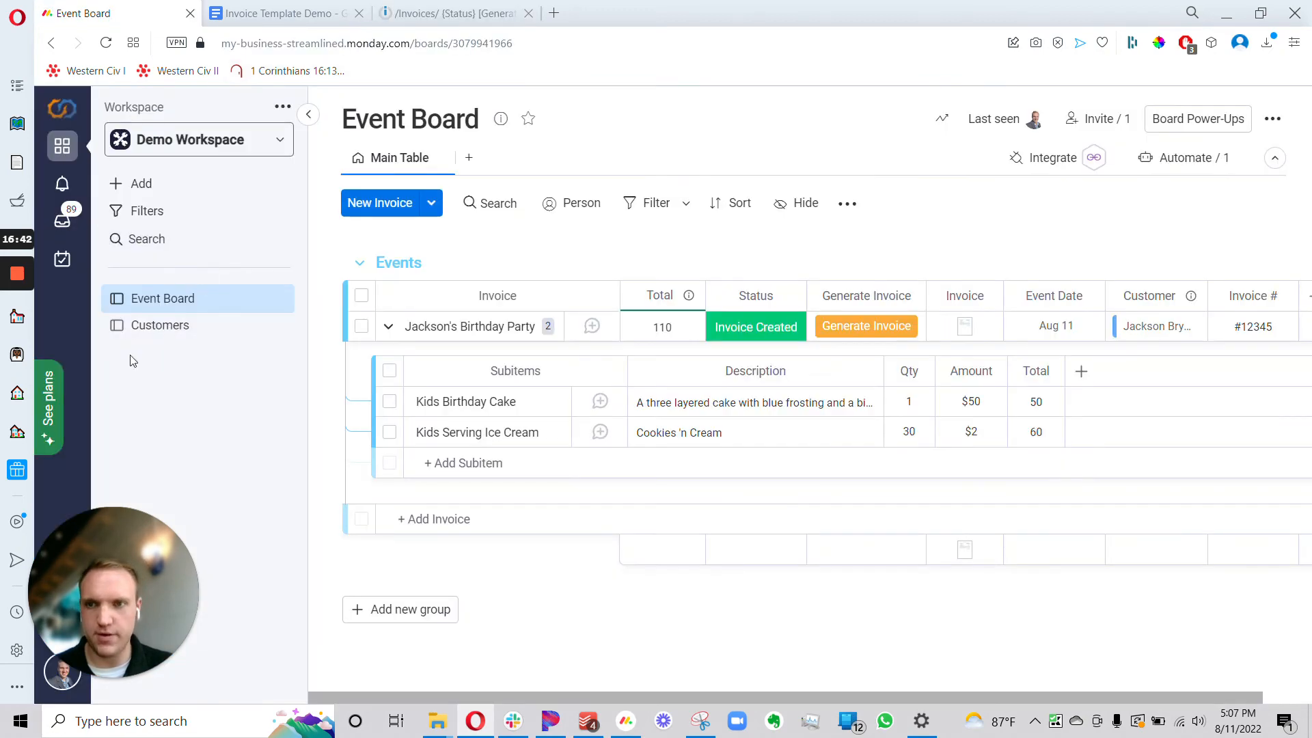
pyautogui.click(454, 13)
pyautogui.scroll(1, 690, 355)
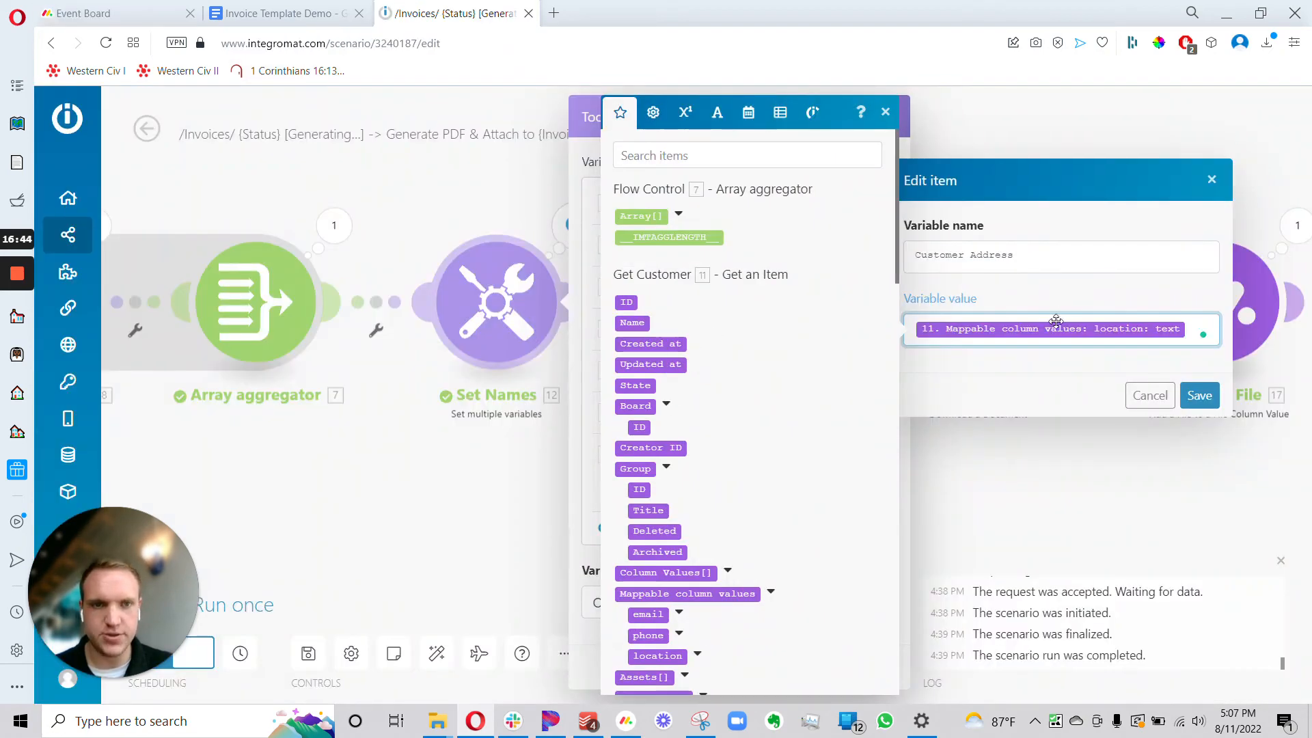
pyautogui.moveTo(914, 255); pyautogui.dragTo(977, 256)
pyautogui.click(1056, 262)
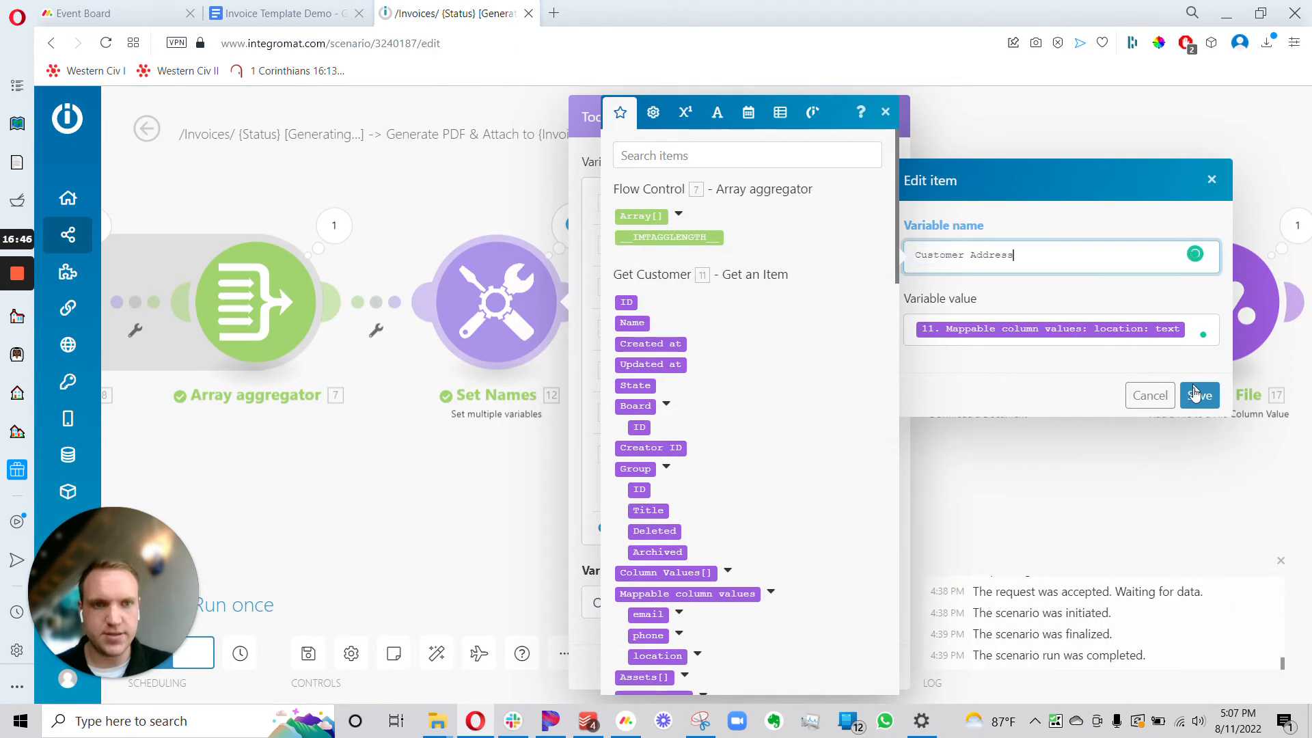
pyautogui.click(1200, 400)
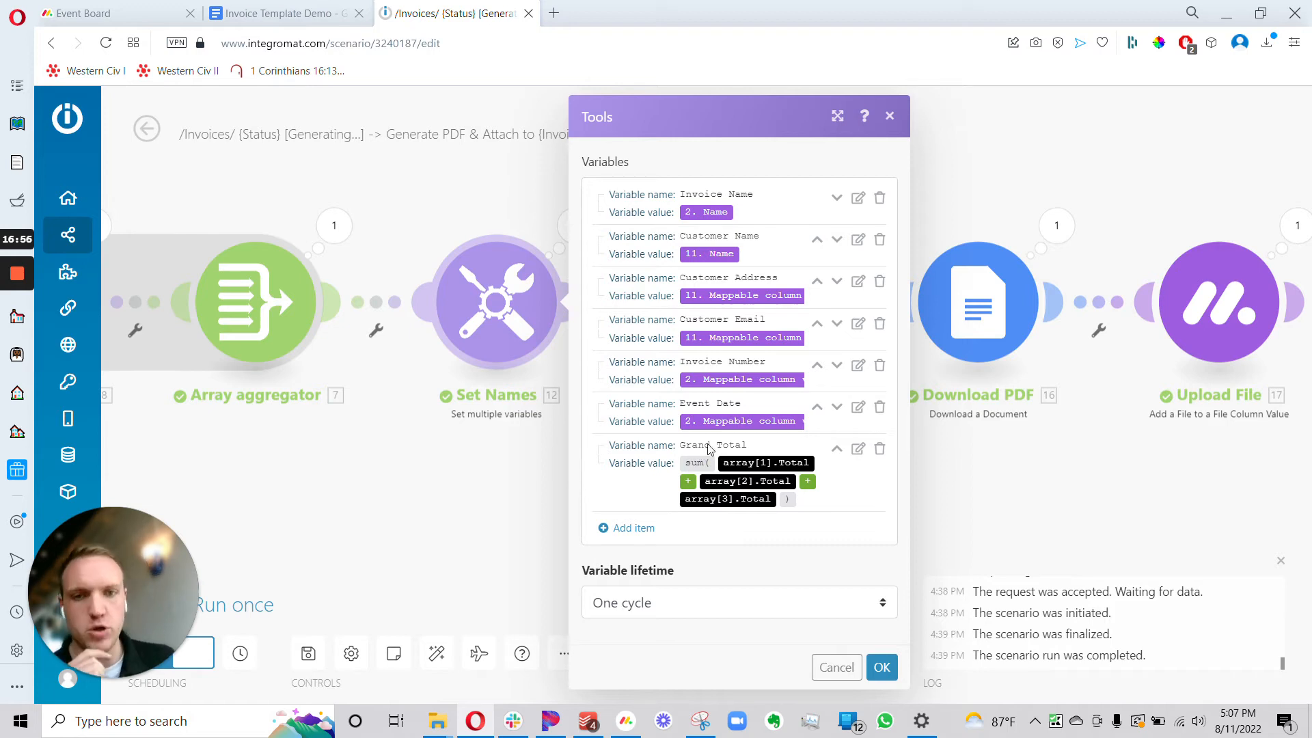
# - Check the subitem totals on the Event Board, and compare the opened Grand Total variable with the Grand Total placeholder in the invoice template
pyautogui.click(298, 12)
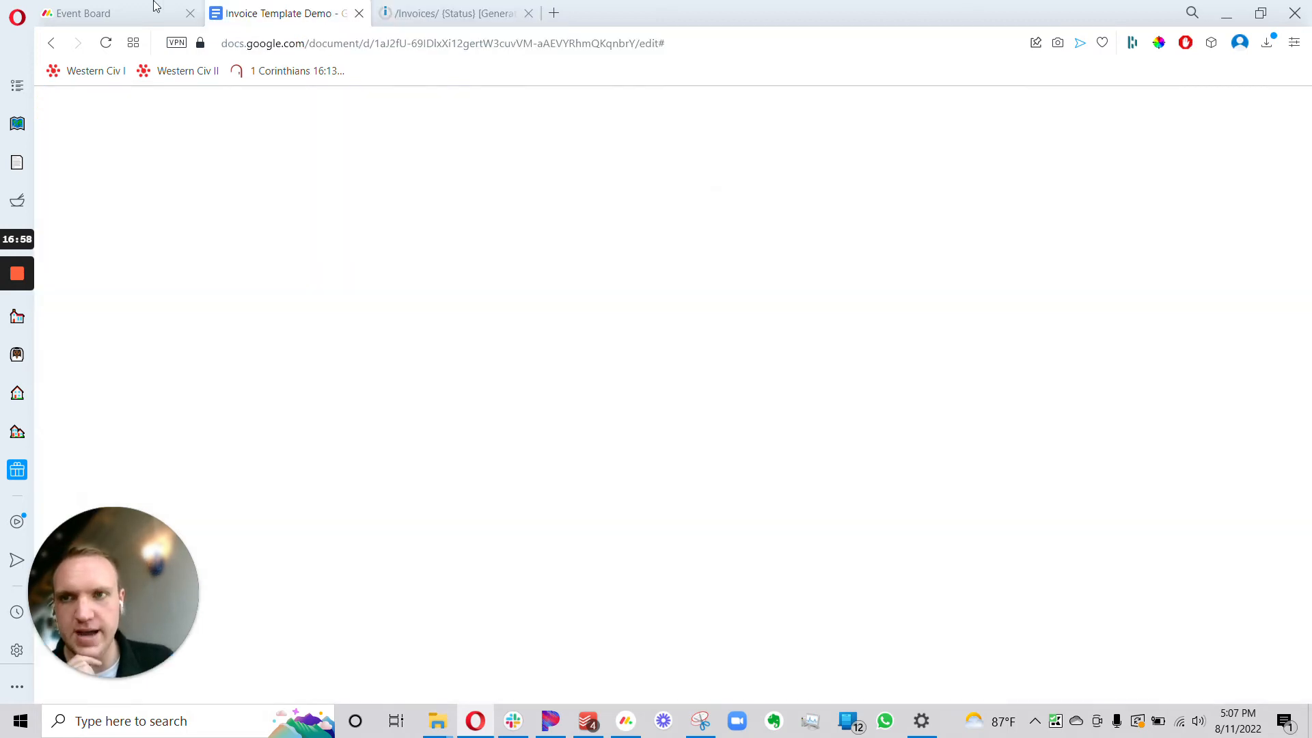
pyautogui.click(153, 6)
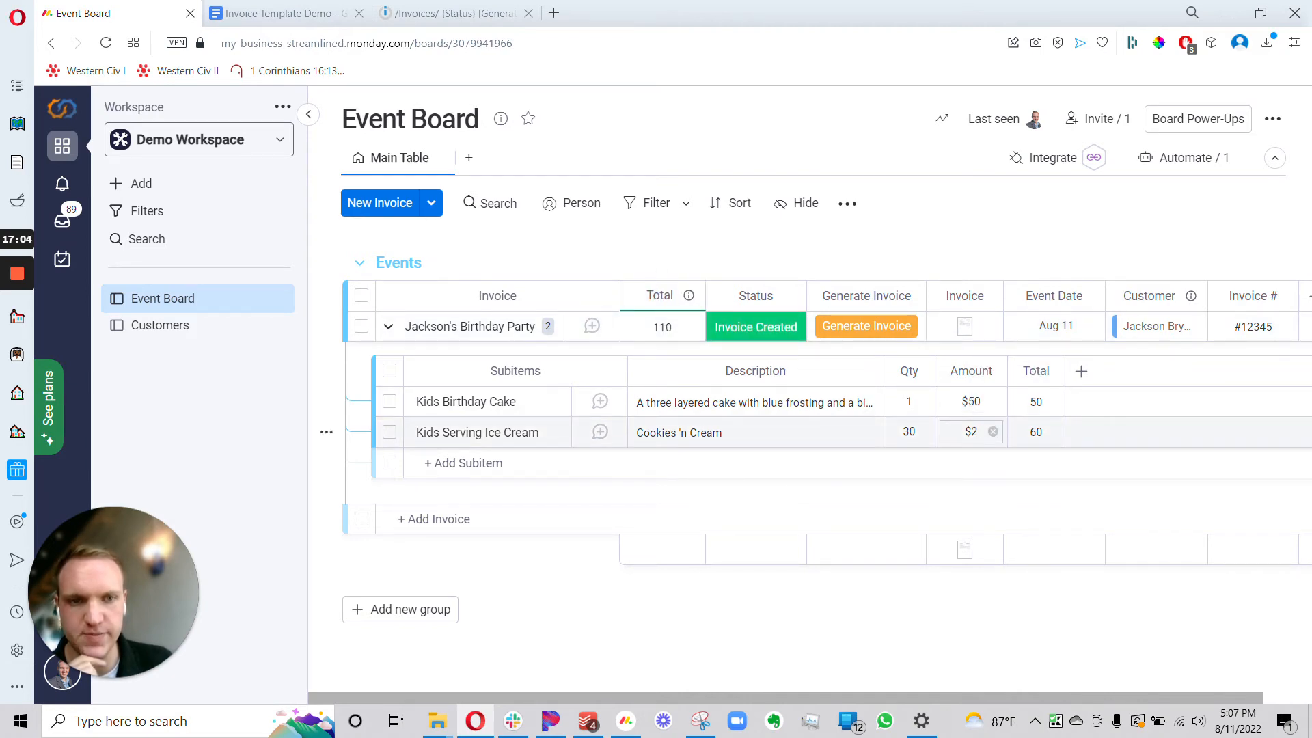
pyautogui.click(464, 13)
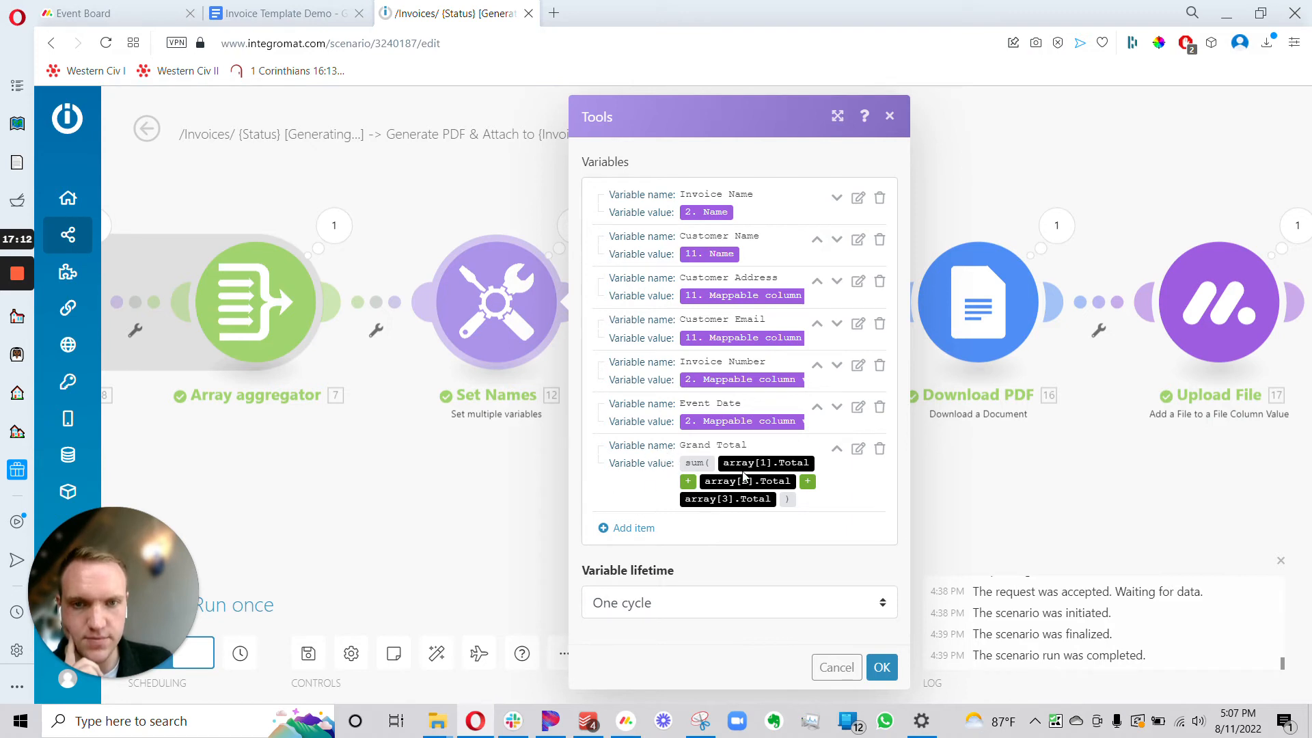
pyautogui.click(858, 451)
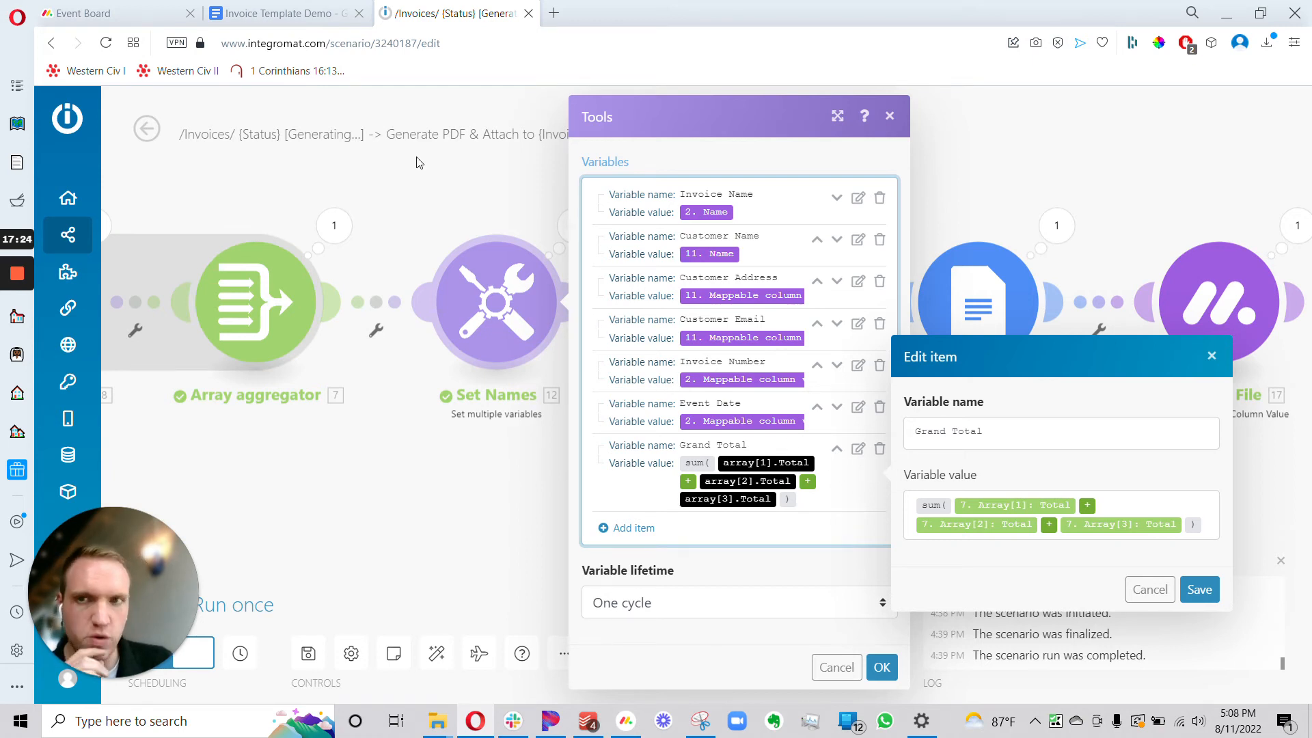
pyautogui.click(287, 13)
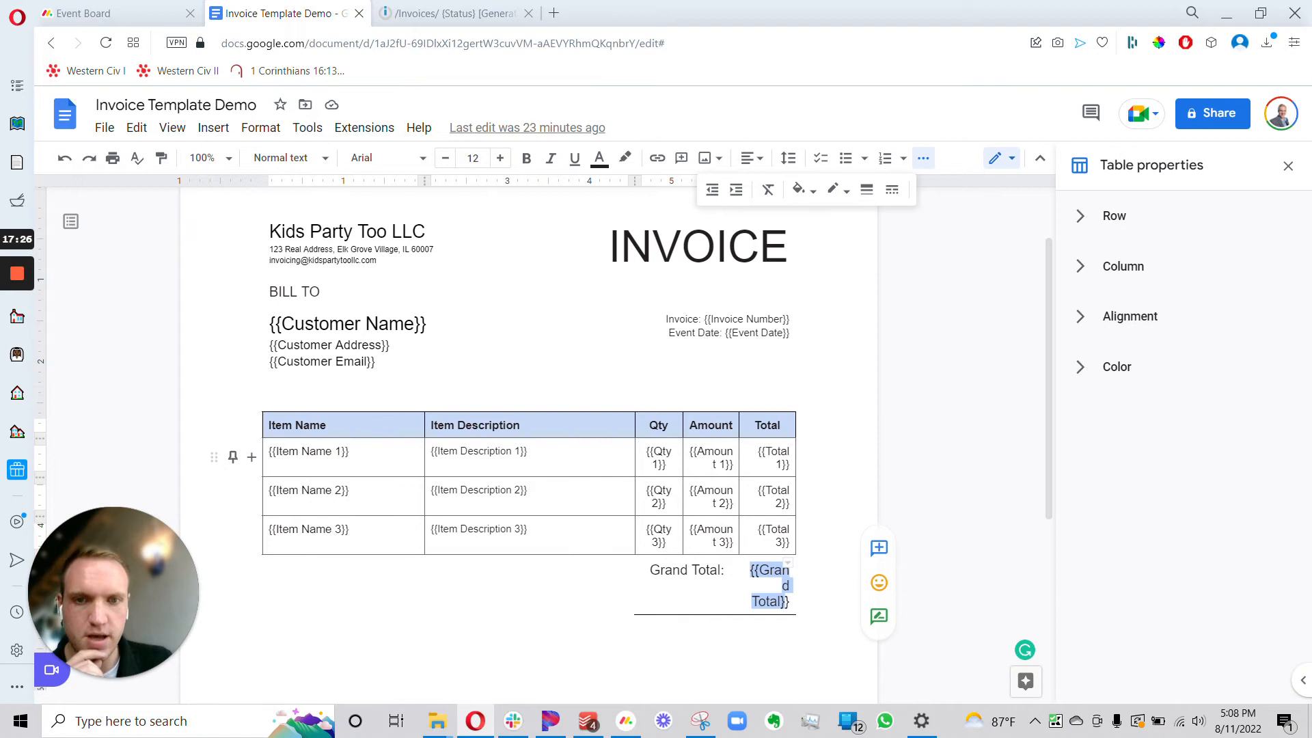
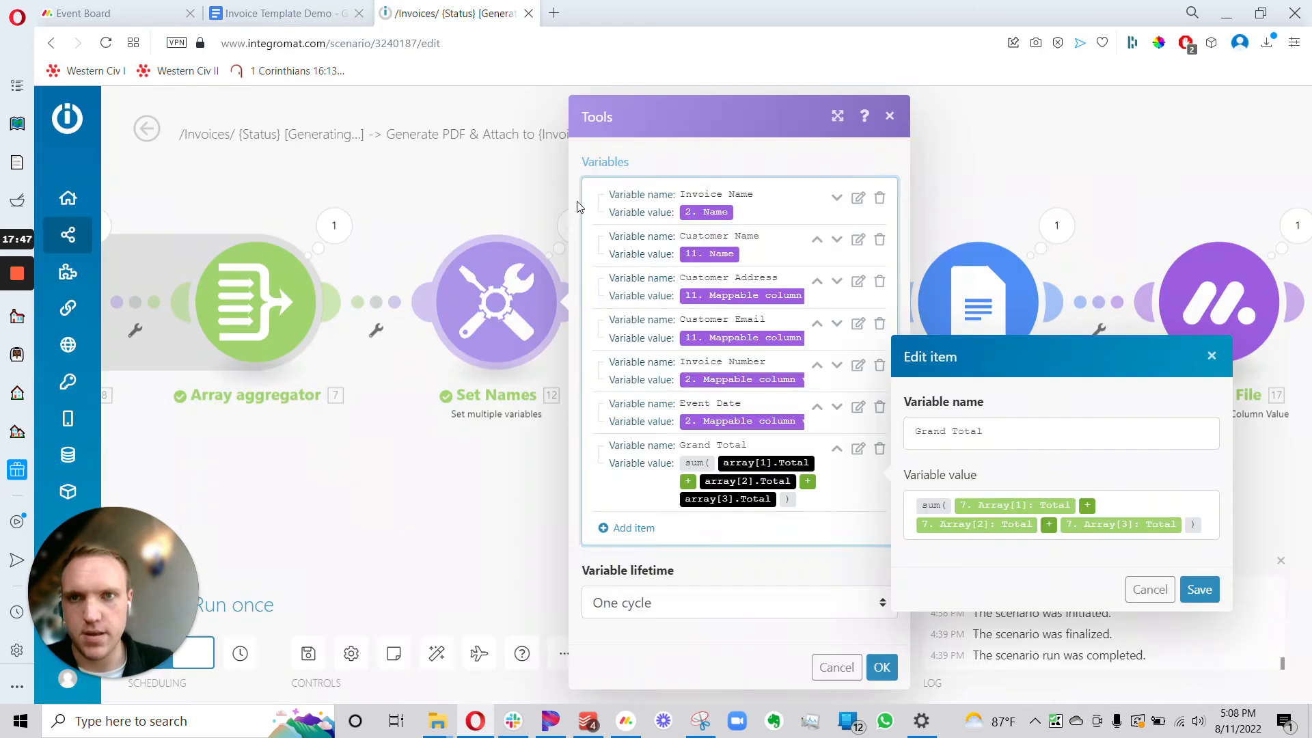
pyautogui.click(465, 13)
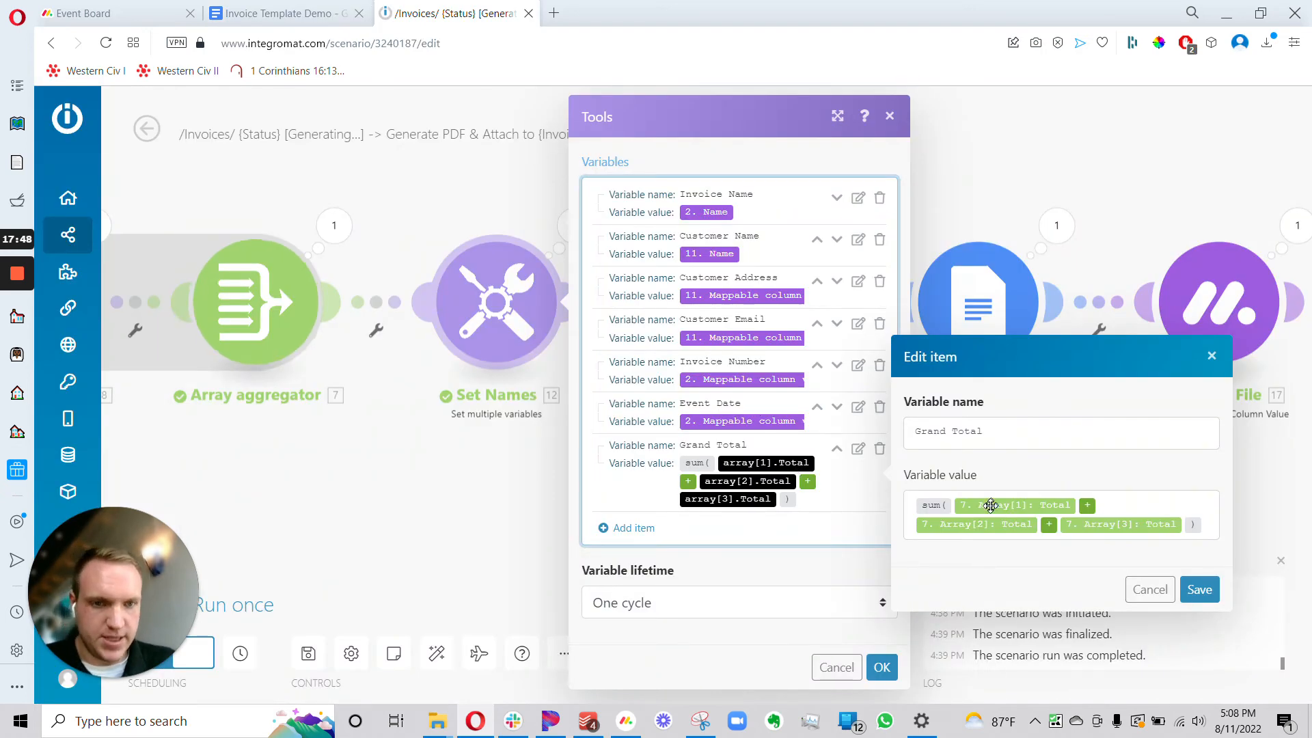
# - Examine the Grand Total sum formula and expand the Array aggregator's Array[] fields to find Total
pyautogui.moveTo(988, 506)
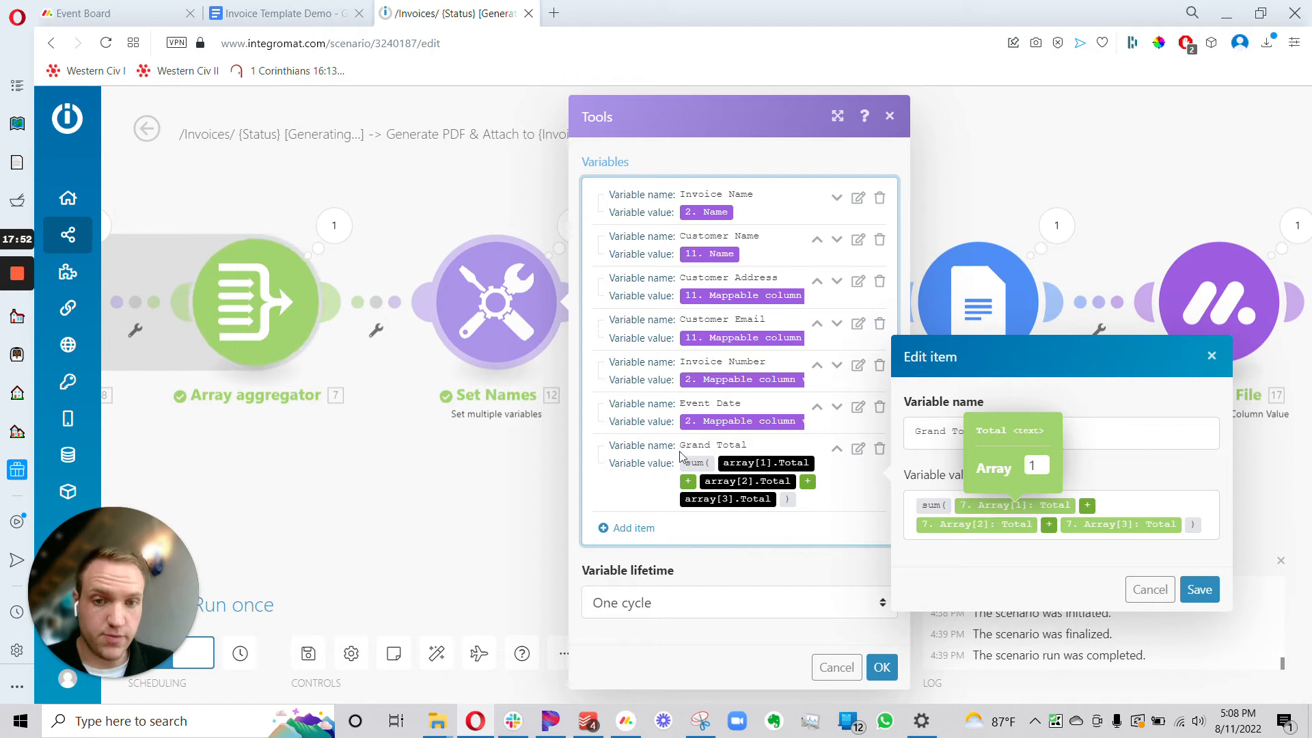
pyautogui.moveTo(502, 459); pyautogui.dragTo(770, 482)
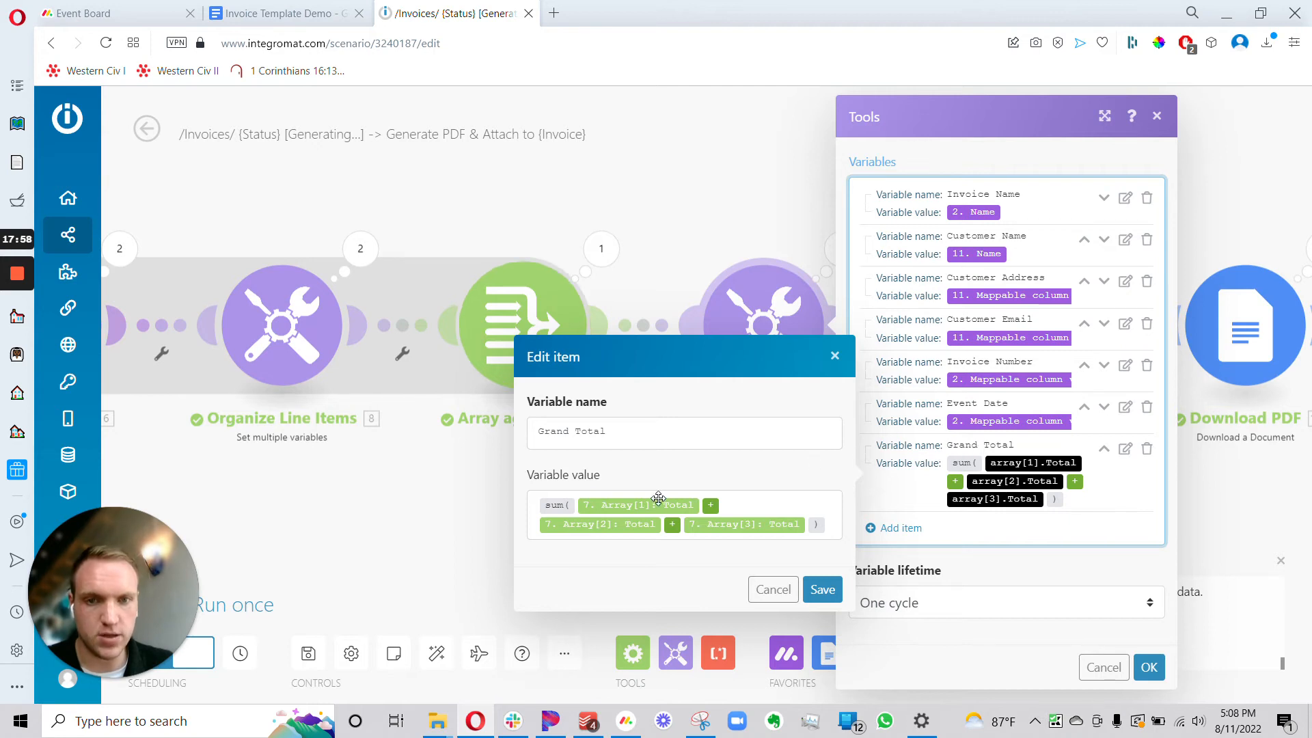
pyautogui.moveTo(554, 508)
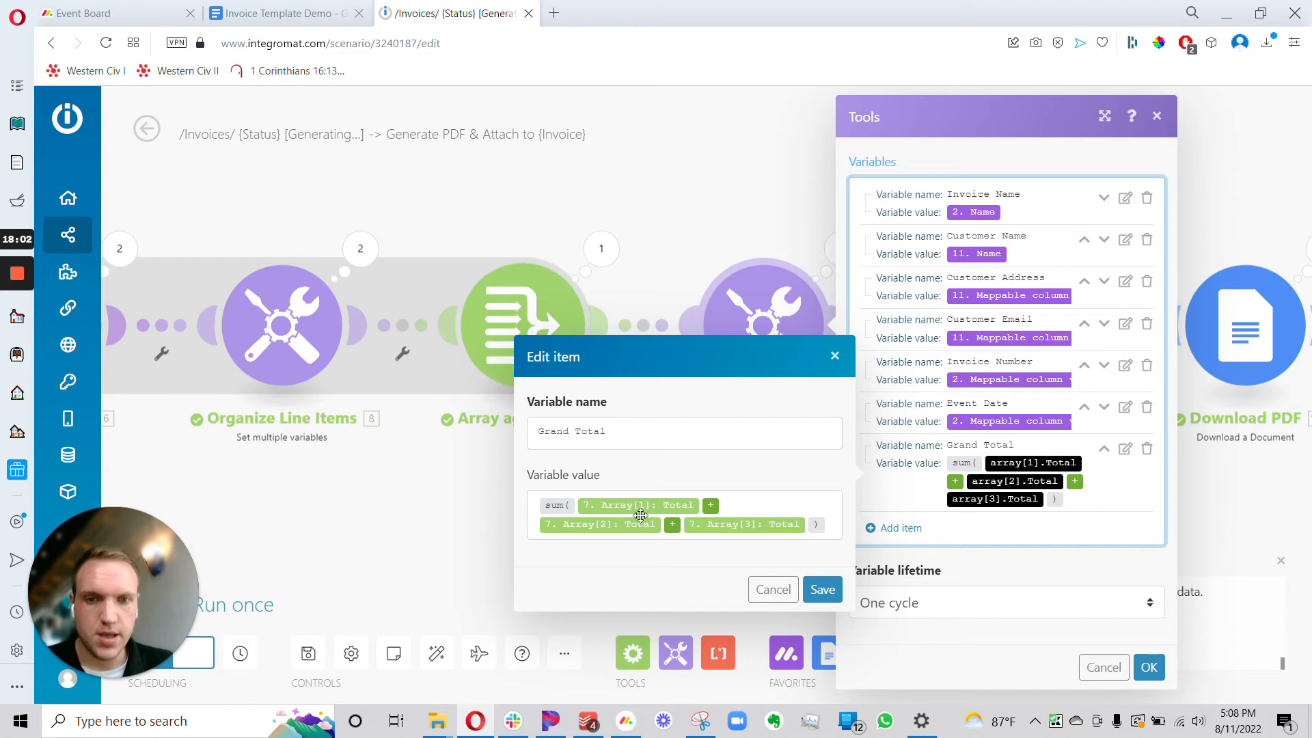
pyautogui.moveTo(663, 502)
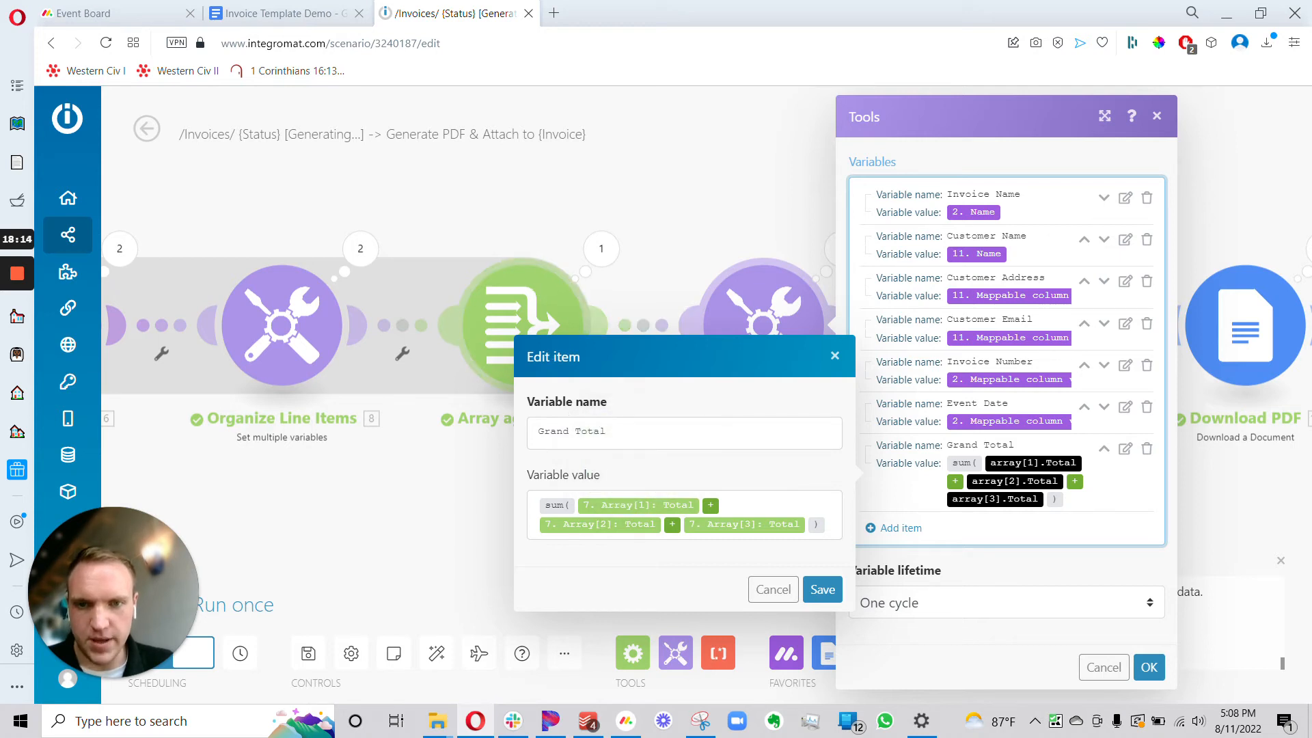
pyautogui.click(602, 506)
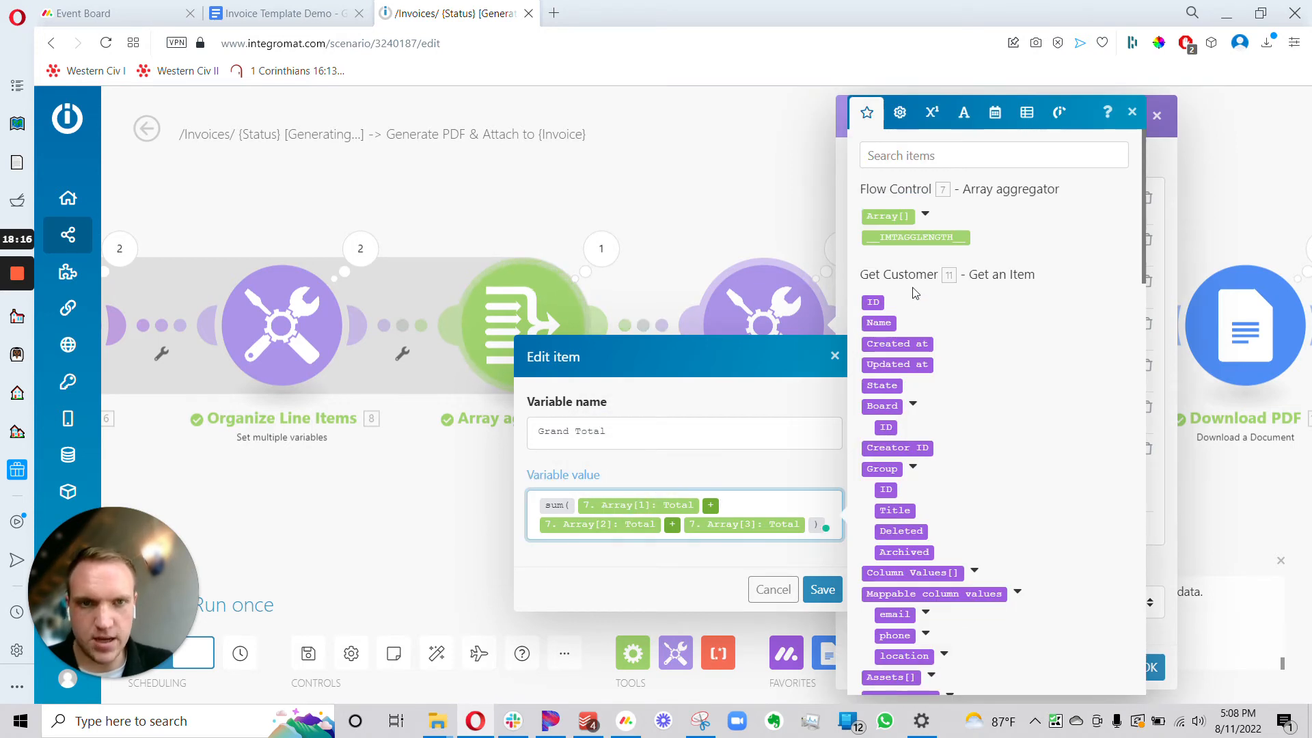
pyautogui.click(926, 215)
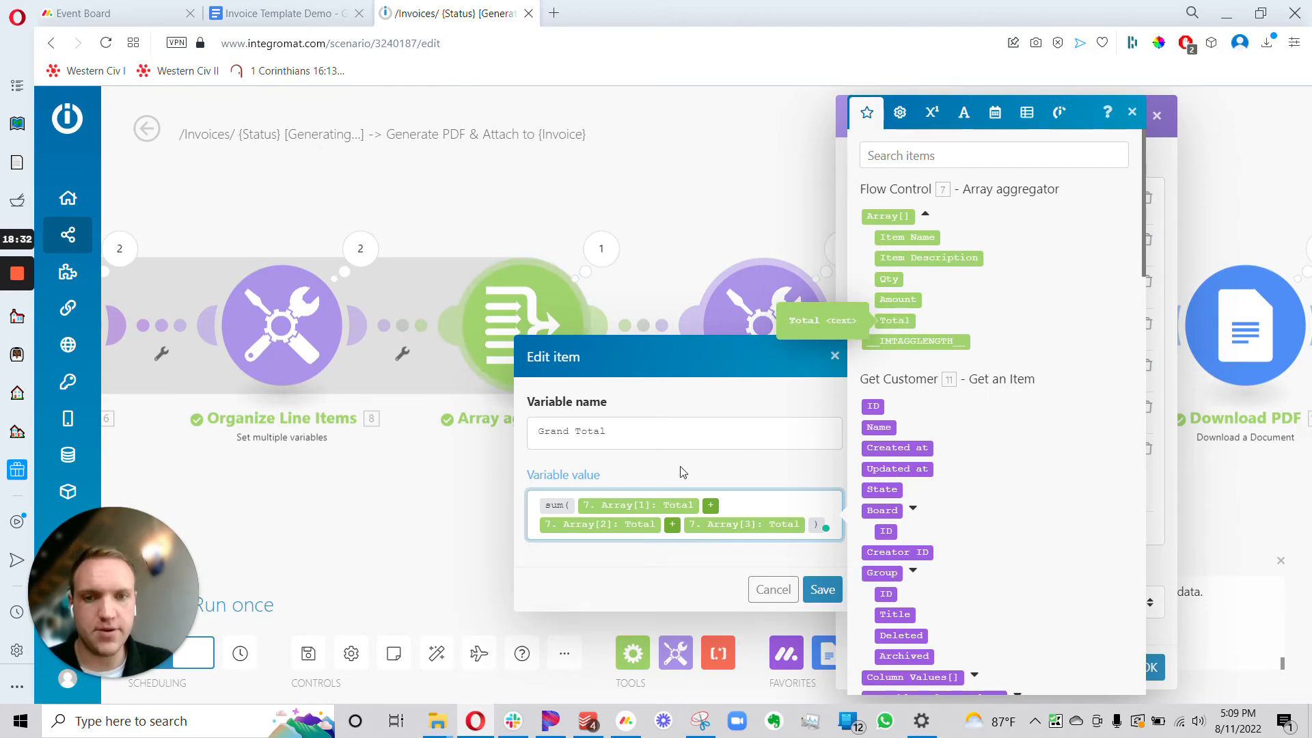
# - Inspect the array index of each Total term in the Grand Total formula, from Array[1] to Array[3]
pyautogui.click(637, 509)
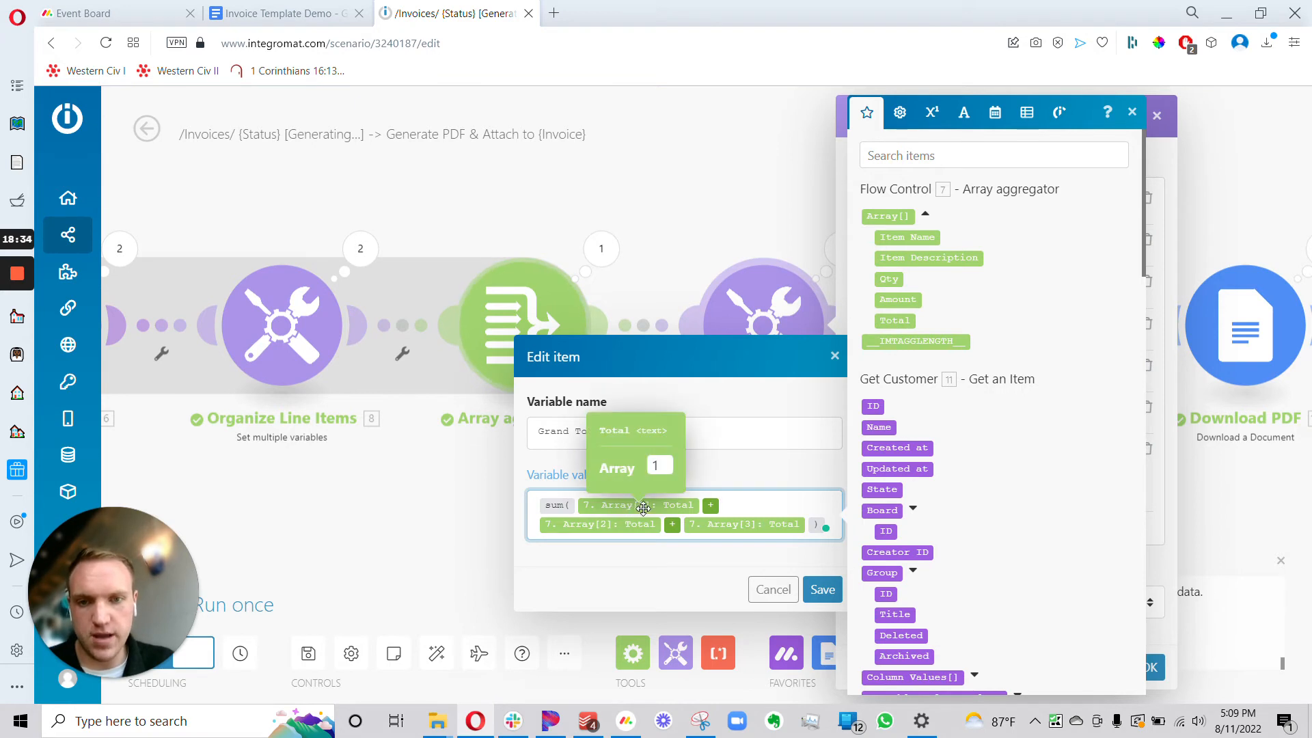
pyautogui.click(607, 524)
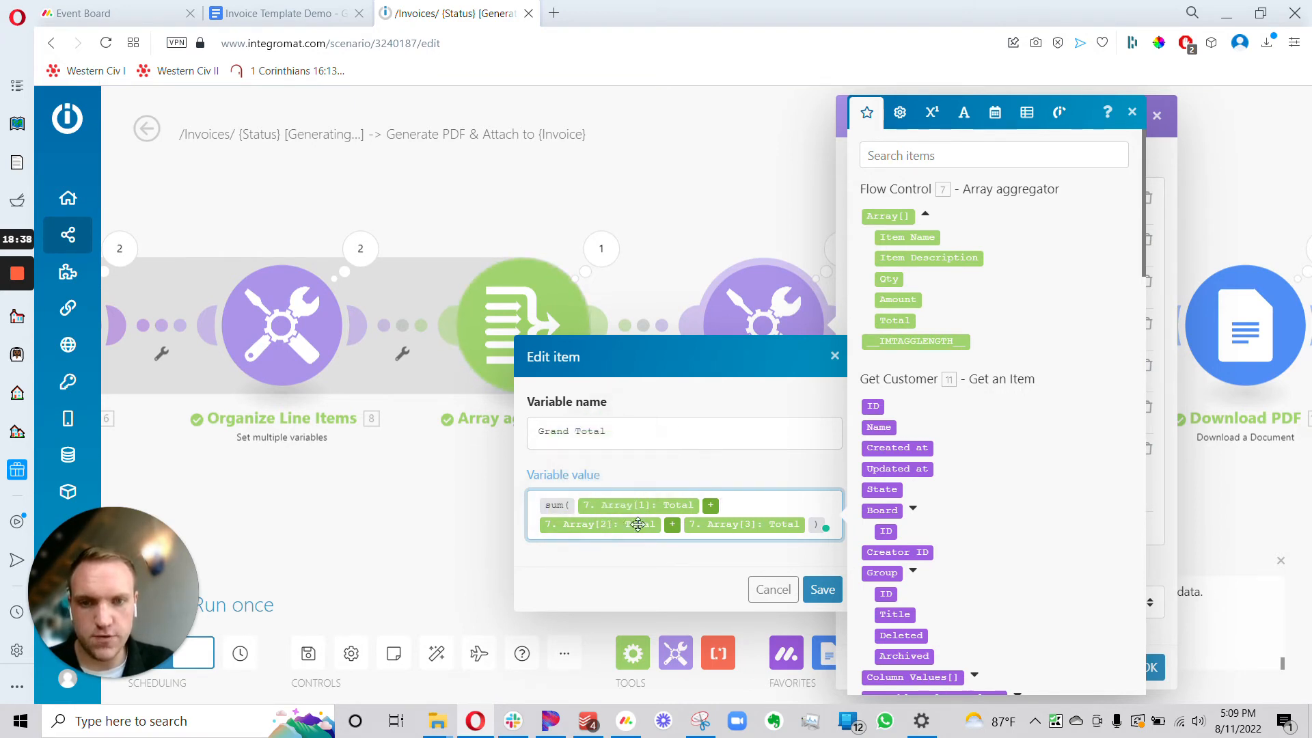
pyautogui.click(722, 528)
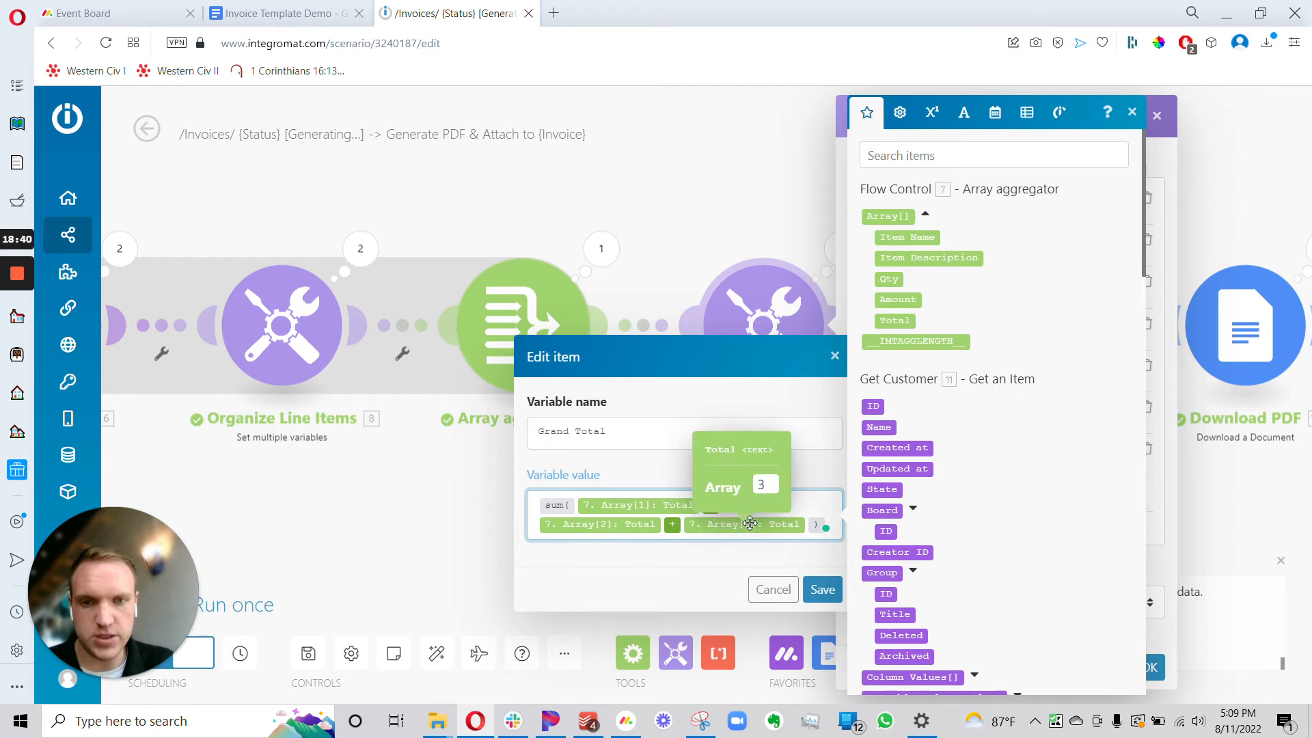
pyautogui.click(614, 506)
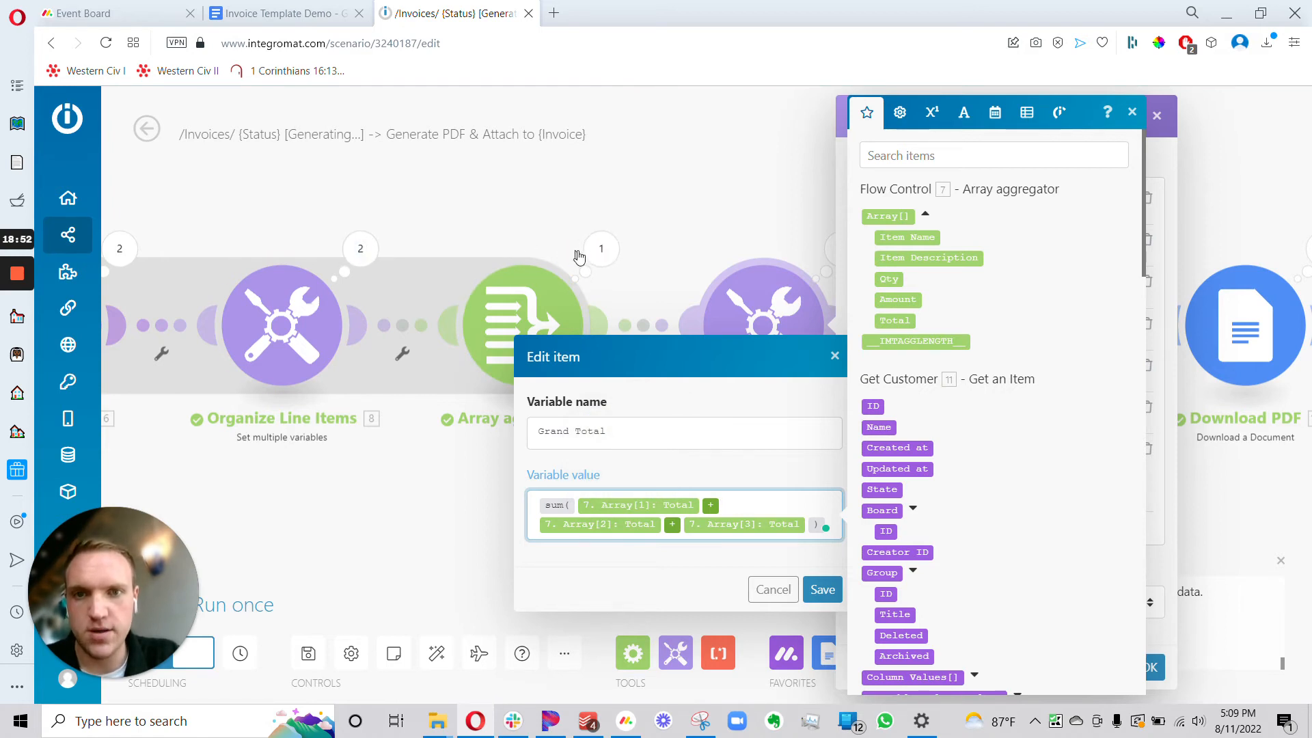
# - Compare the formula's Array[1] Total term with the subitem totals on the Event Board
pyautogui.click(103, 13)
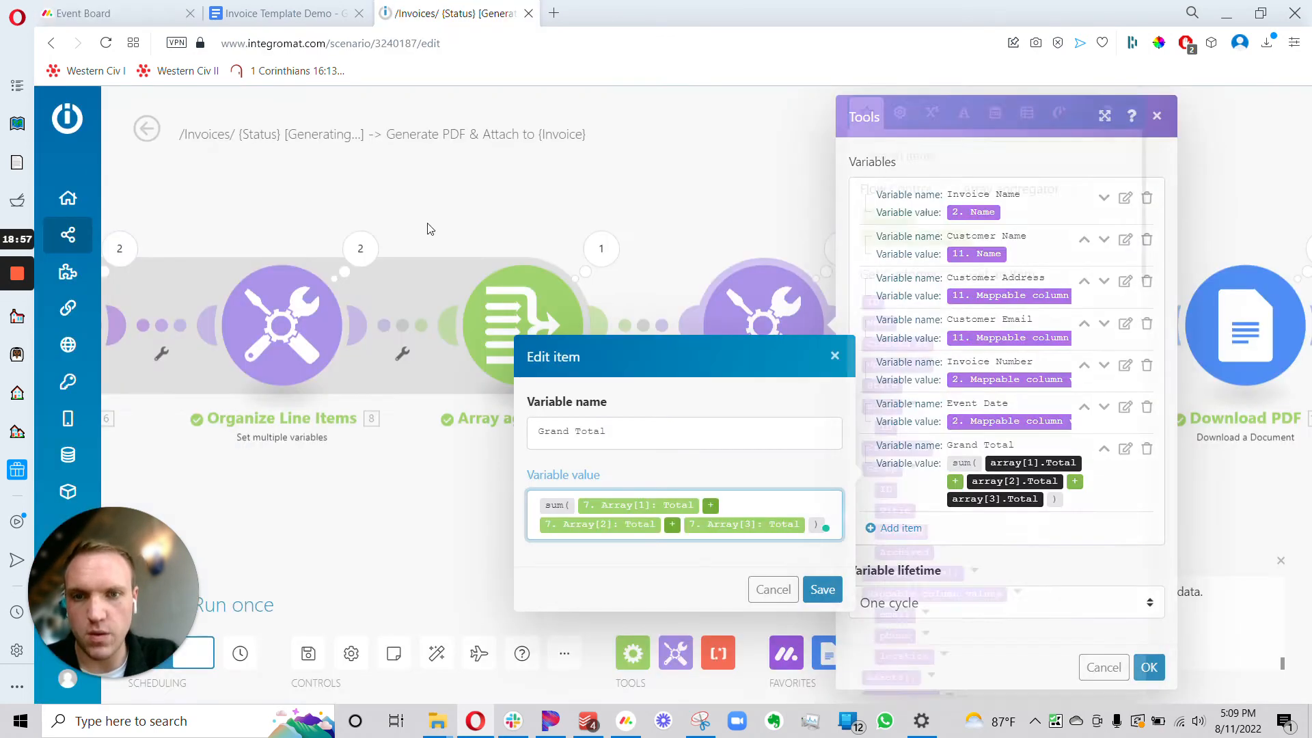
pyautogui.click(451, 13)
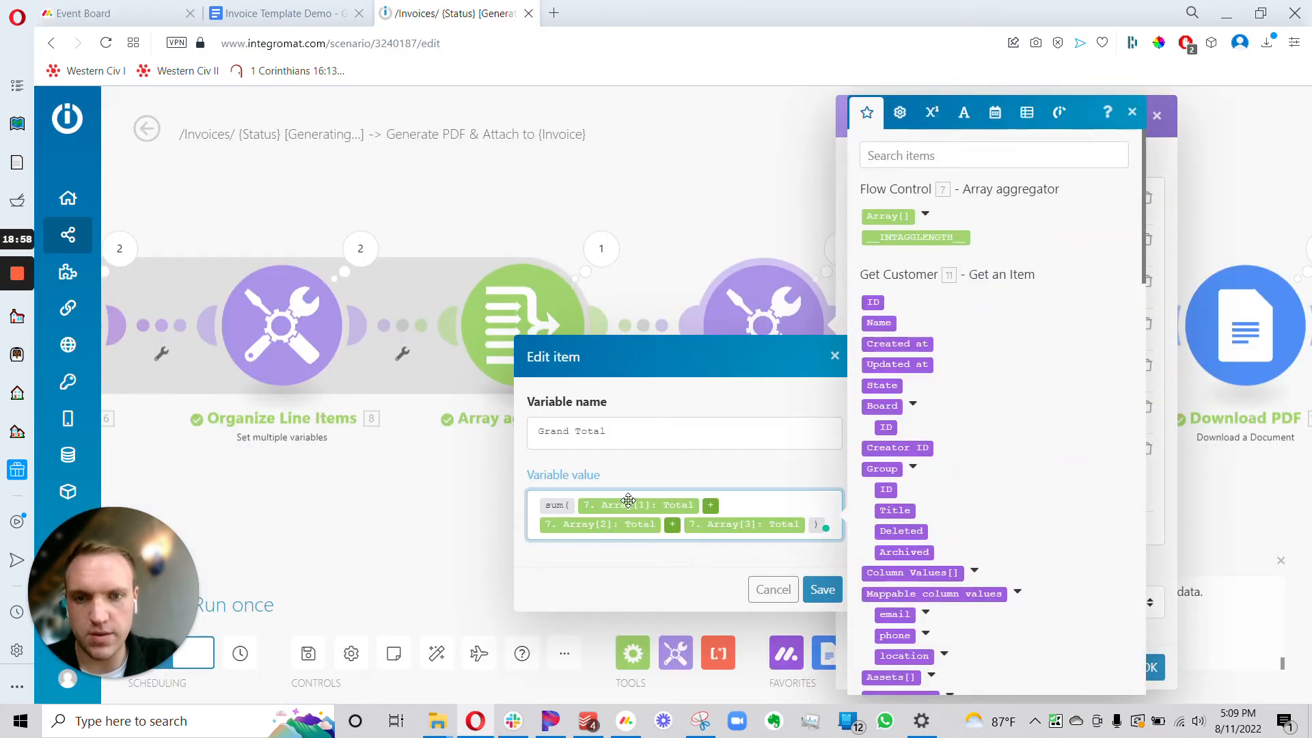
pyautogui.moveTo(632, 507)
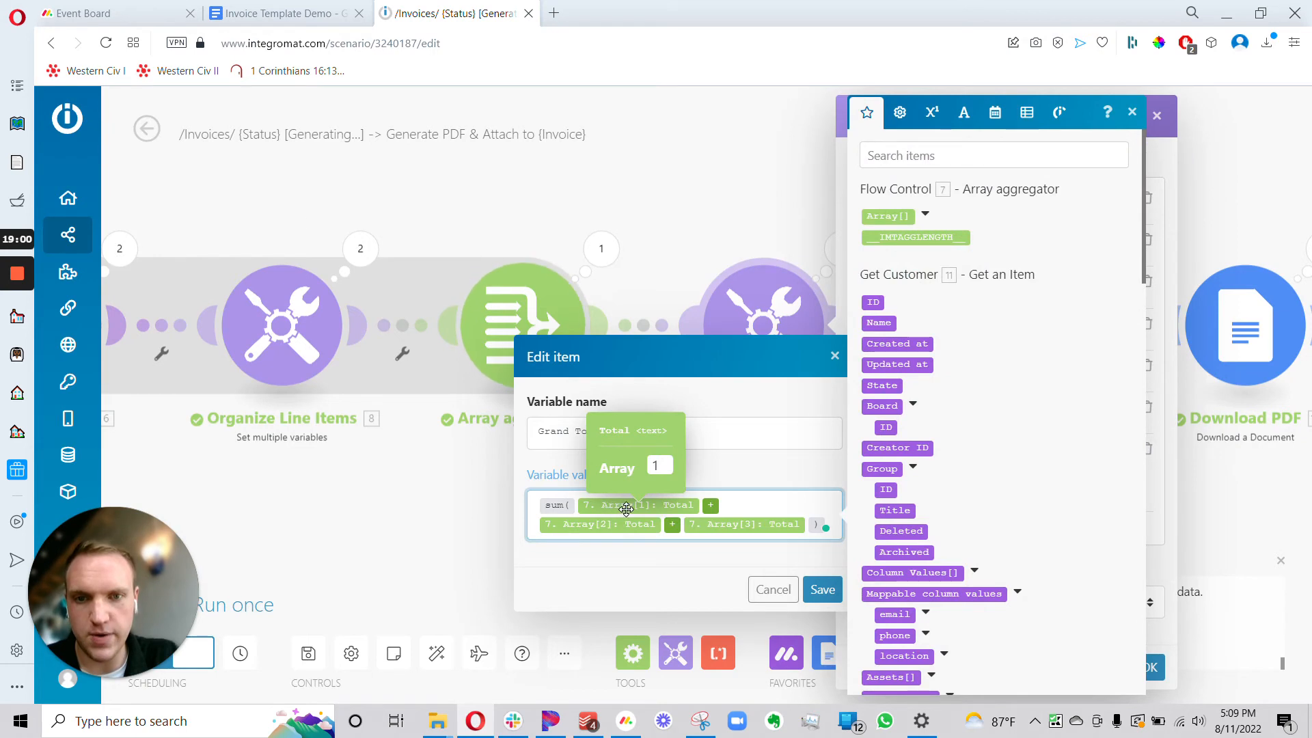
pyautogui.click(96, 13)
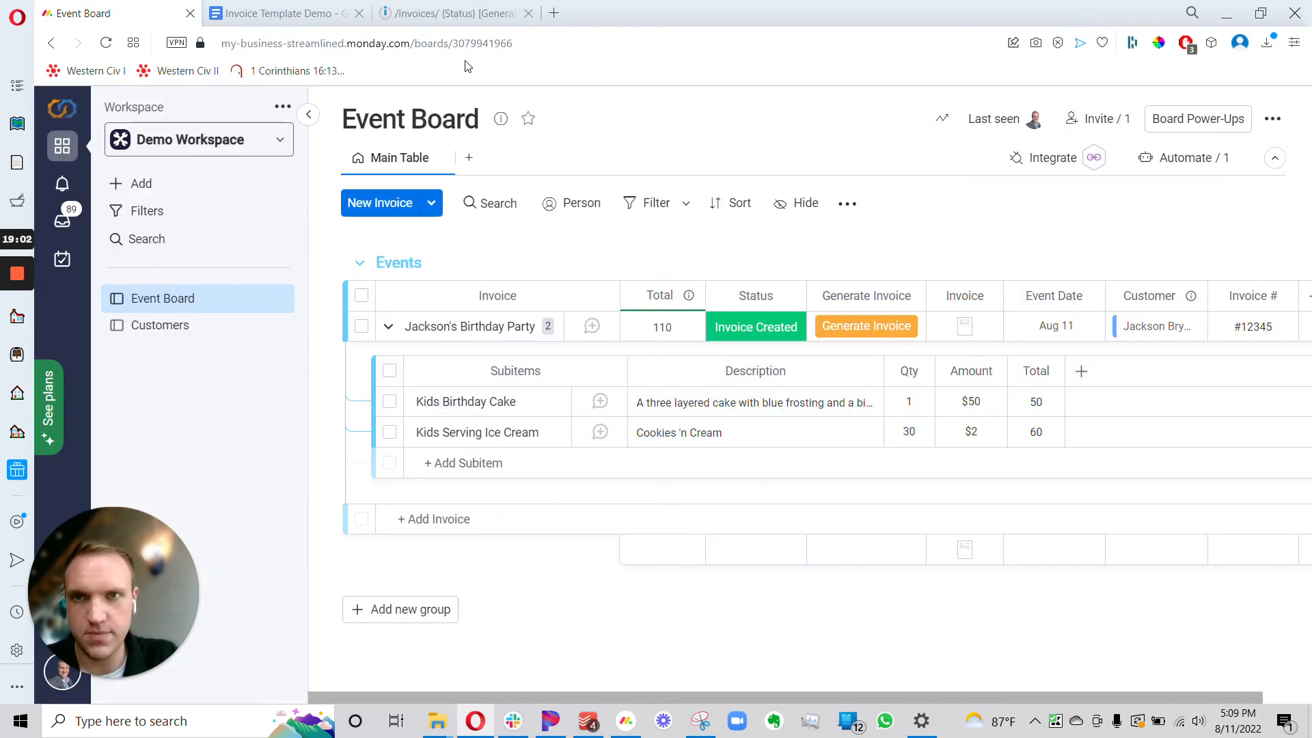
# - Compare the Array[2] and Array[3] Total terms of the Grand Total formula with the subitem rows on the Event Board
pyautogui.click(451, 13)
pyautogui.click(579, 523)
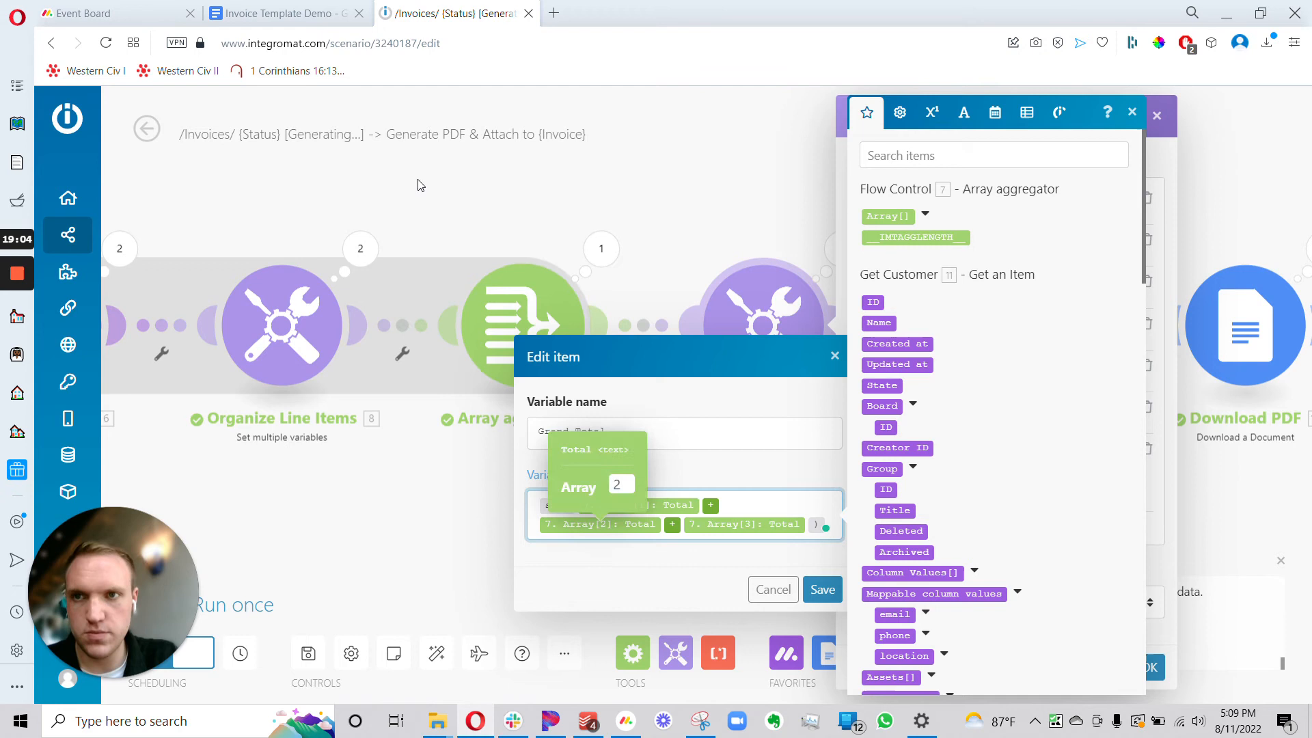
pyautogui.click(96, 13)
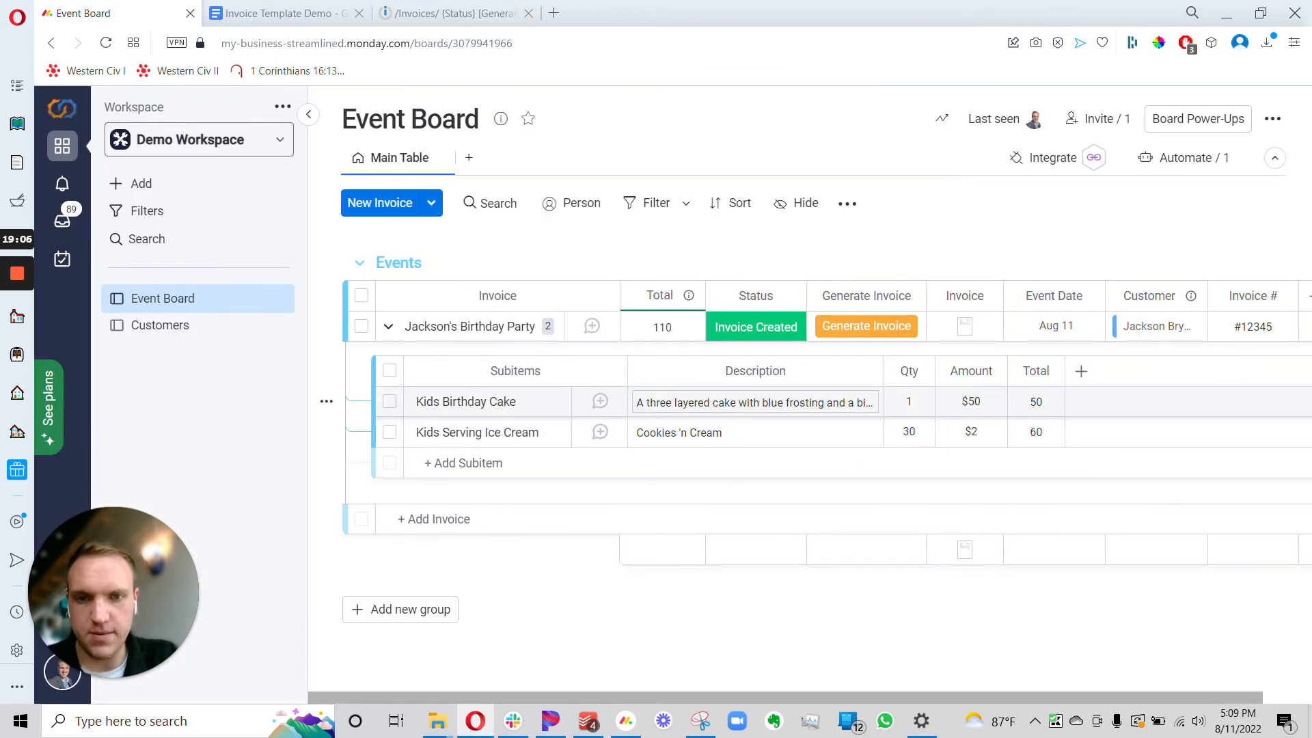
pyautogui.click(450, 13)
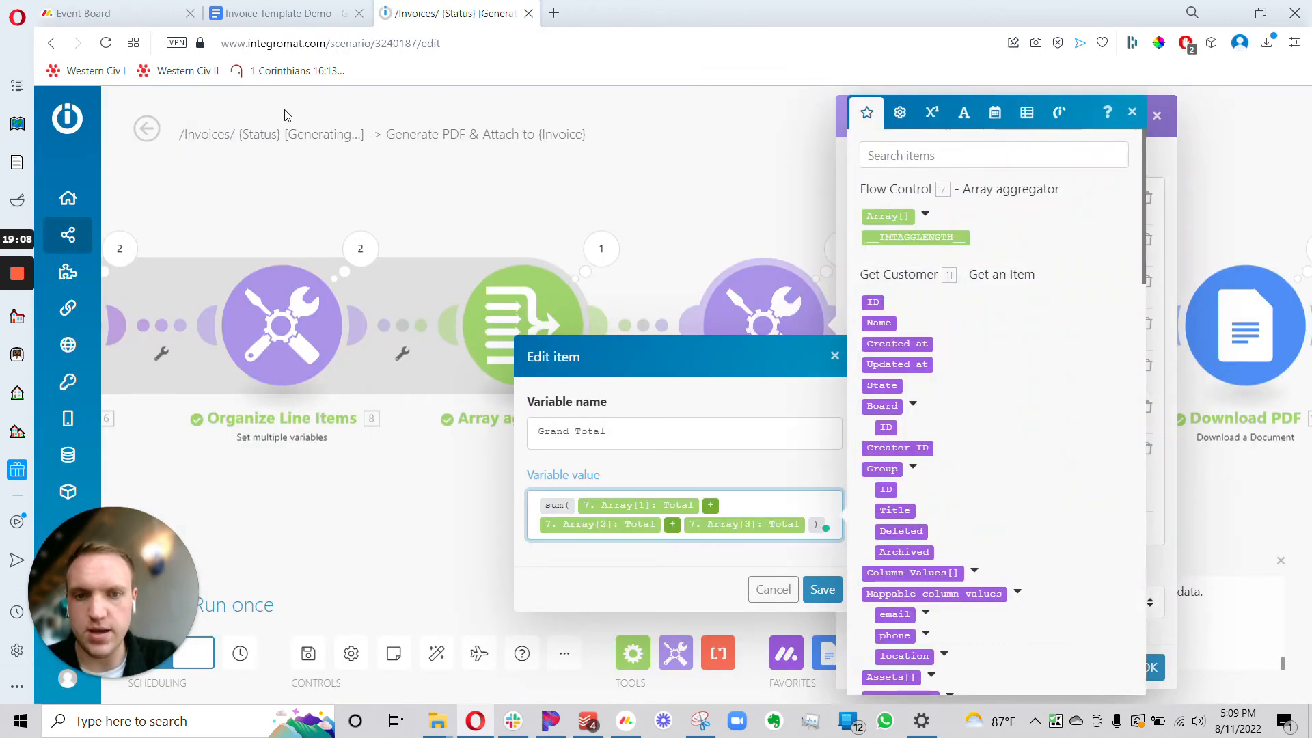
pyautogui.click(90, 13)
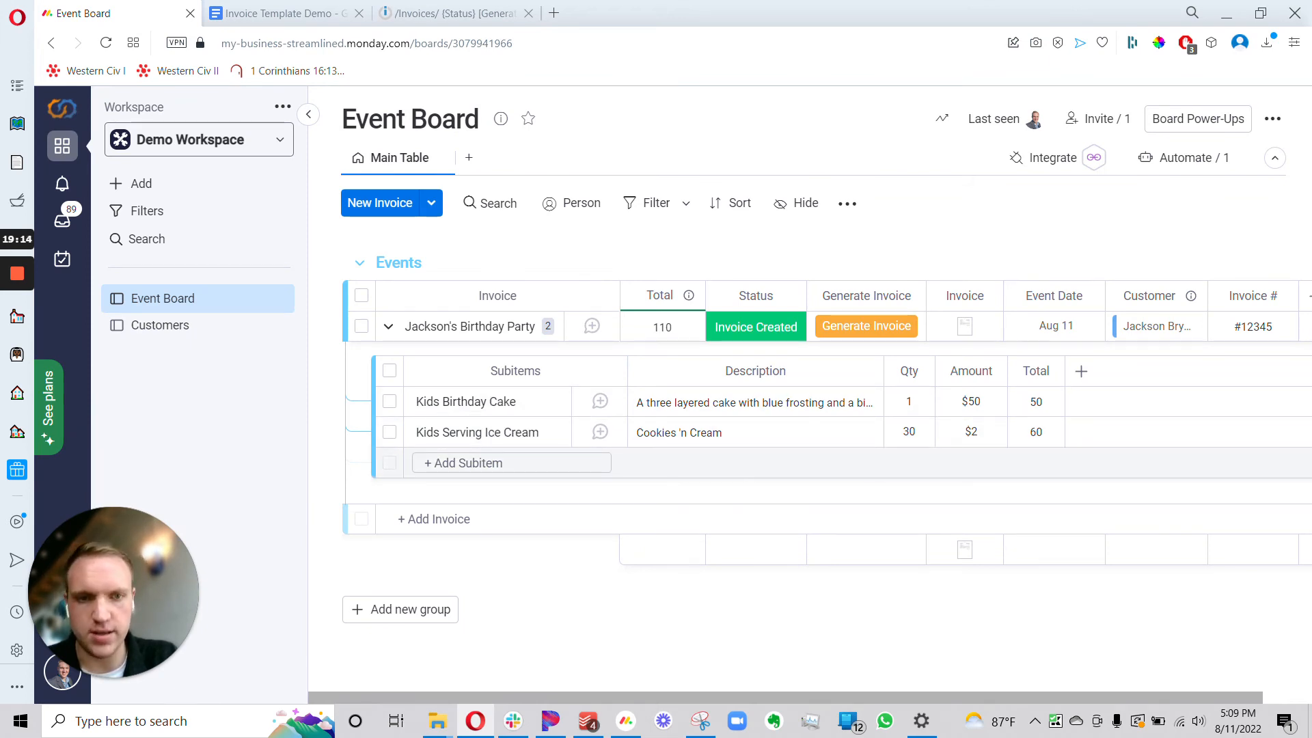
pyautogui.click(455, 13)
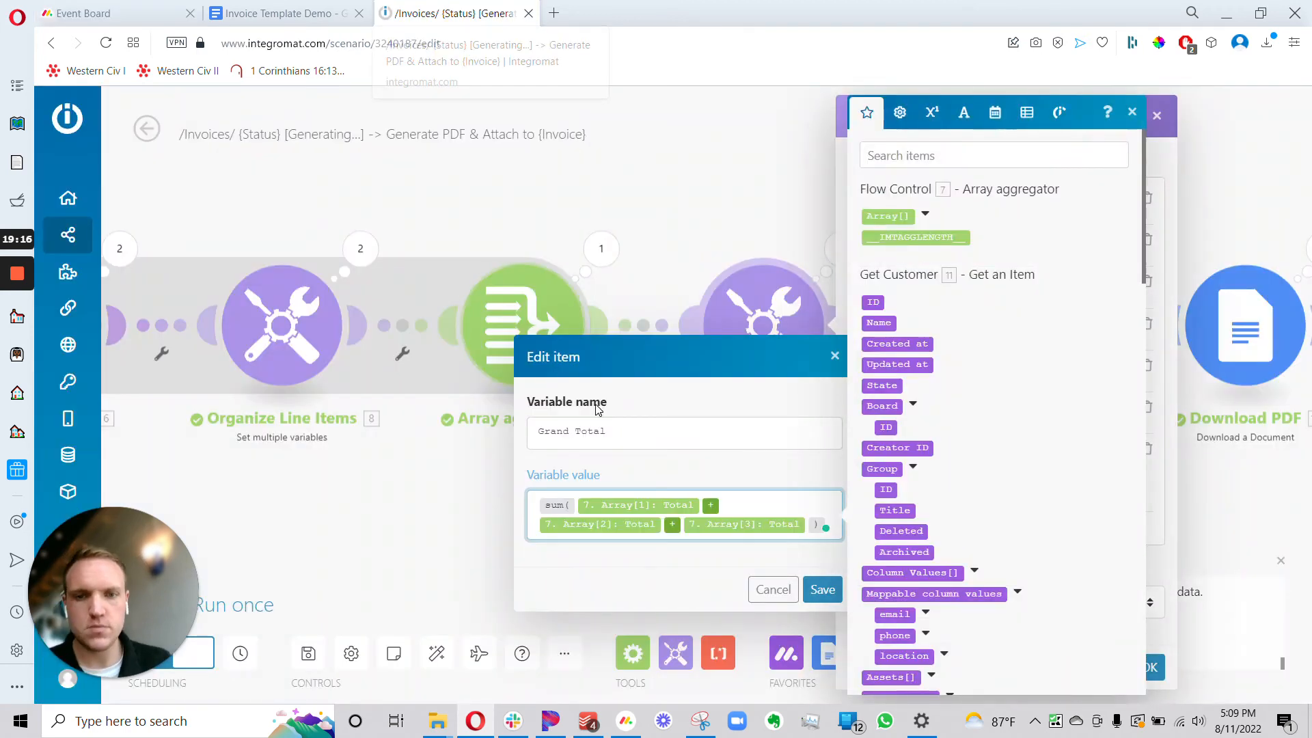
# - Save the Grand Total variable and the Set Names module, and open the settings of the Generate Google Doc module
pyautogui.click(813, 591)
pyautogui.click(1150, 666)
pyautogui.moveTo(835, 500); pyautogui.dragTo(460, 499)
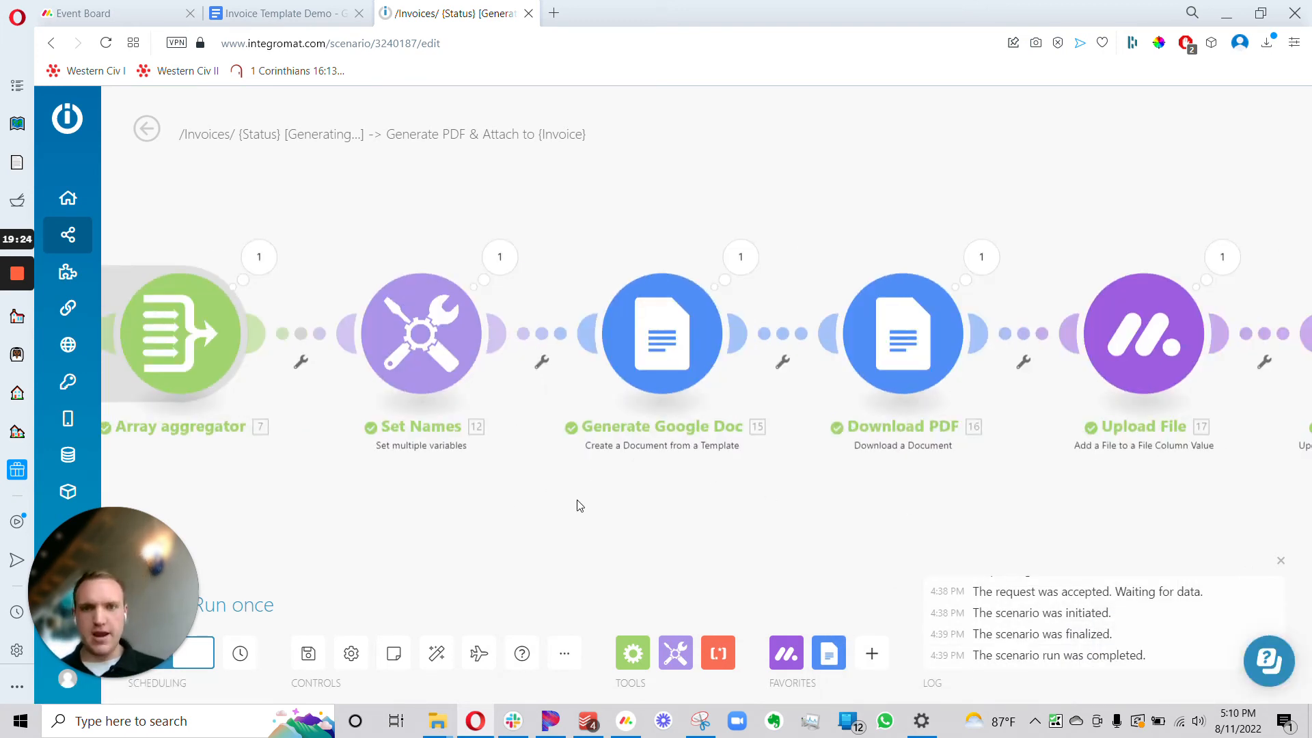
pyautogui.click(686, 320)
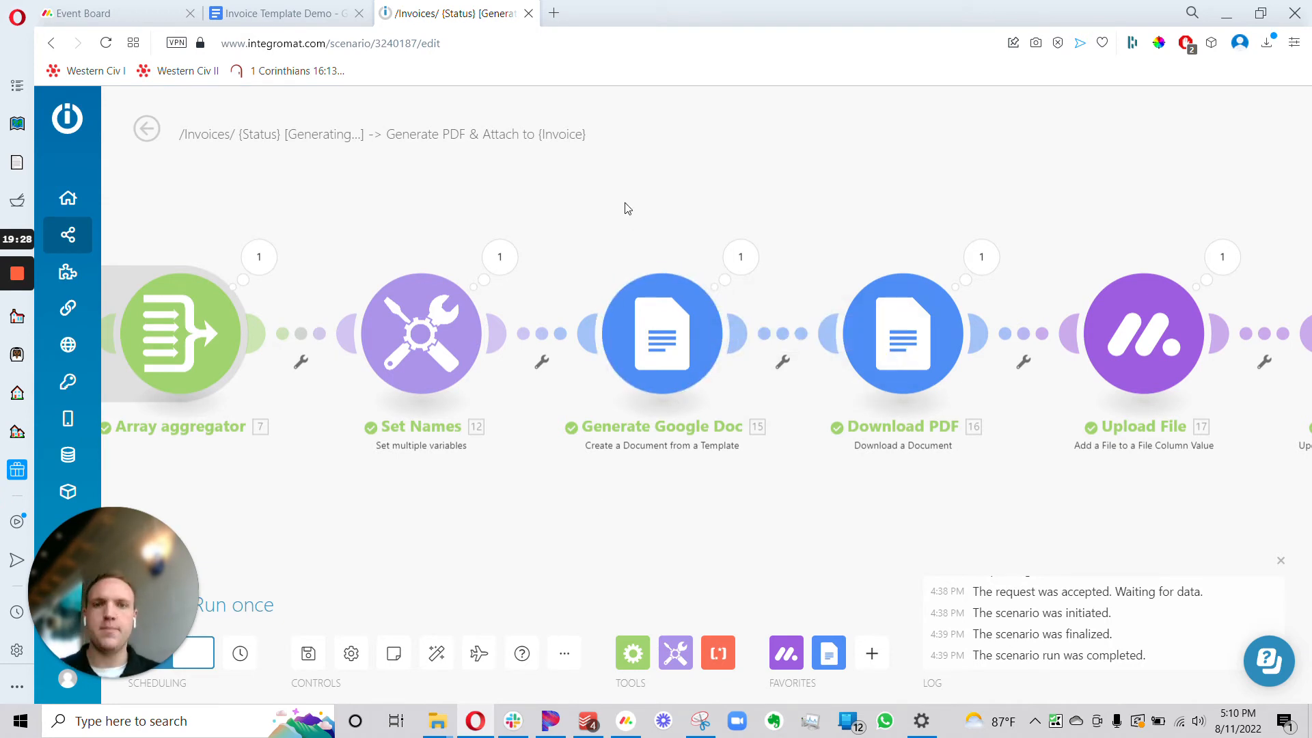
pyautogui.click(658, 332)
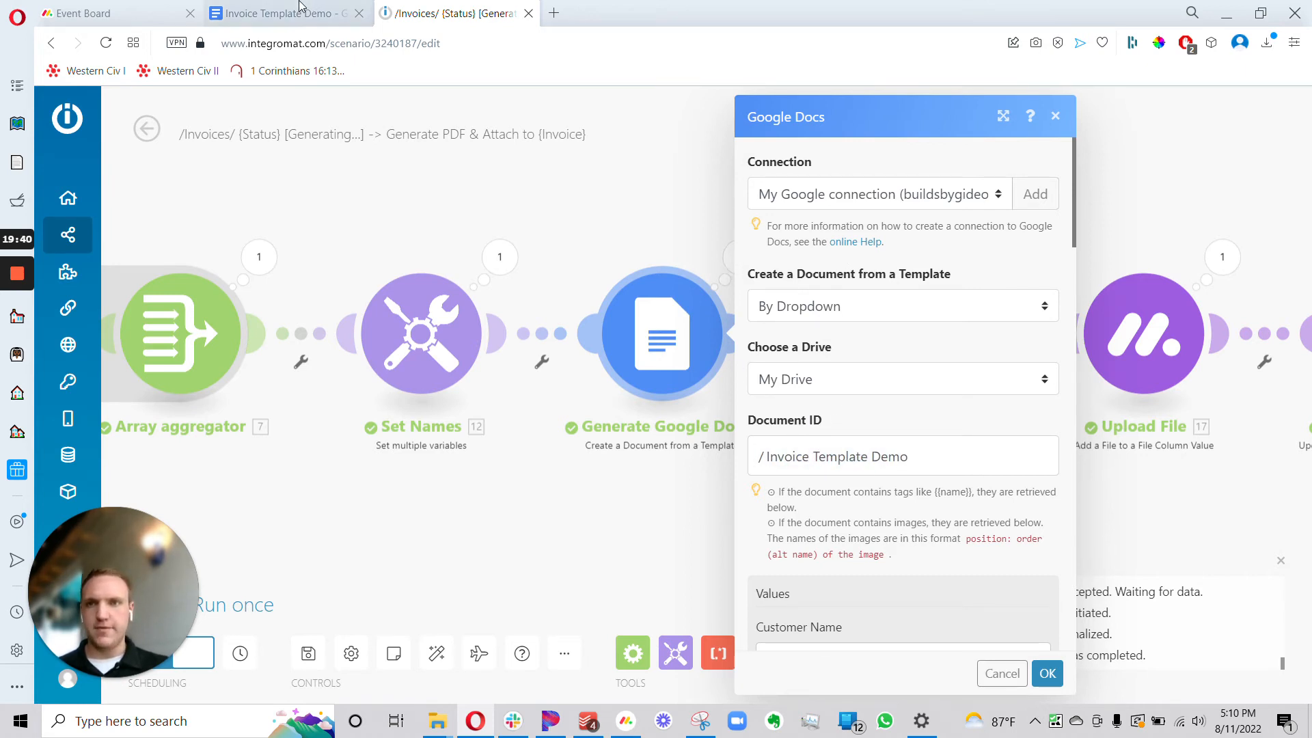
# - Compare the module's Document ID with the invoice template's title, and look through the Google Drive documents available for that field
pyautogui.click(280, 13)
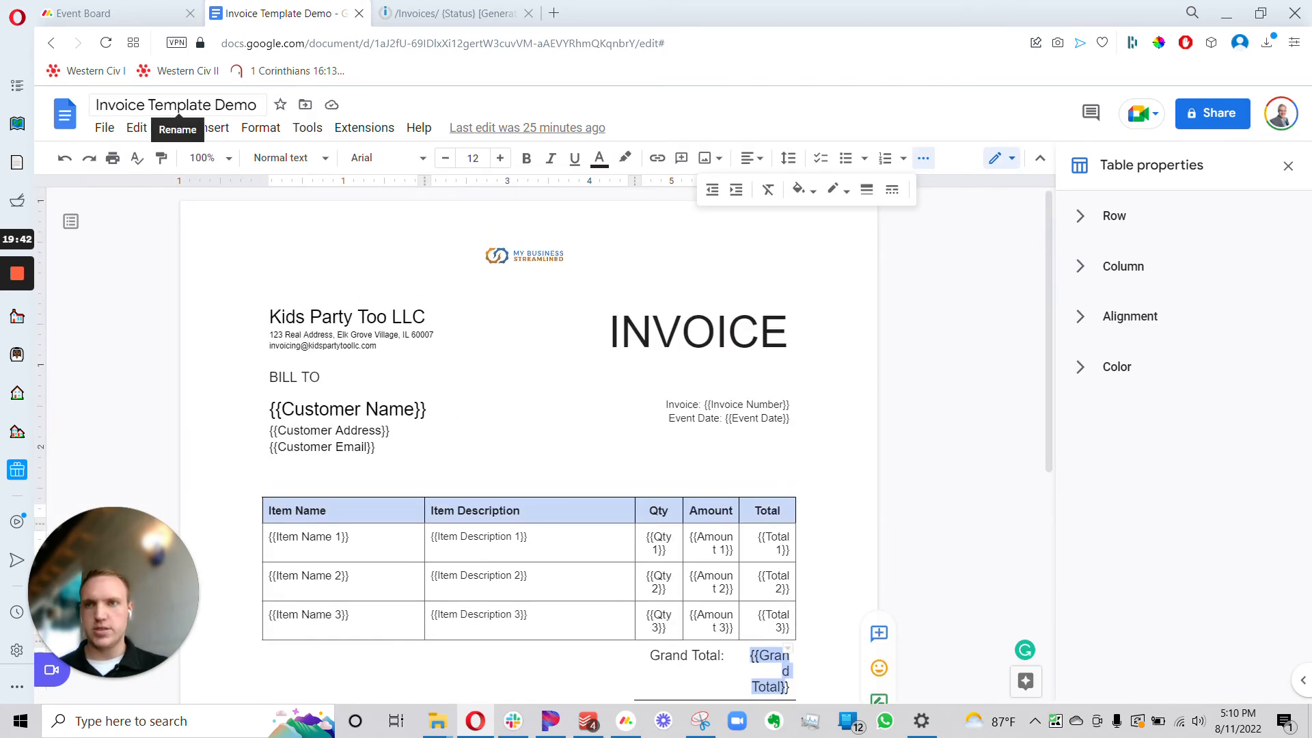
pyautogui.click(454, 13)
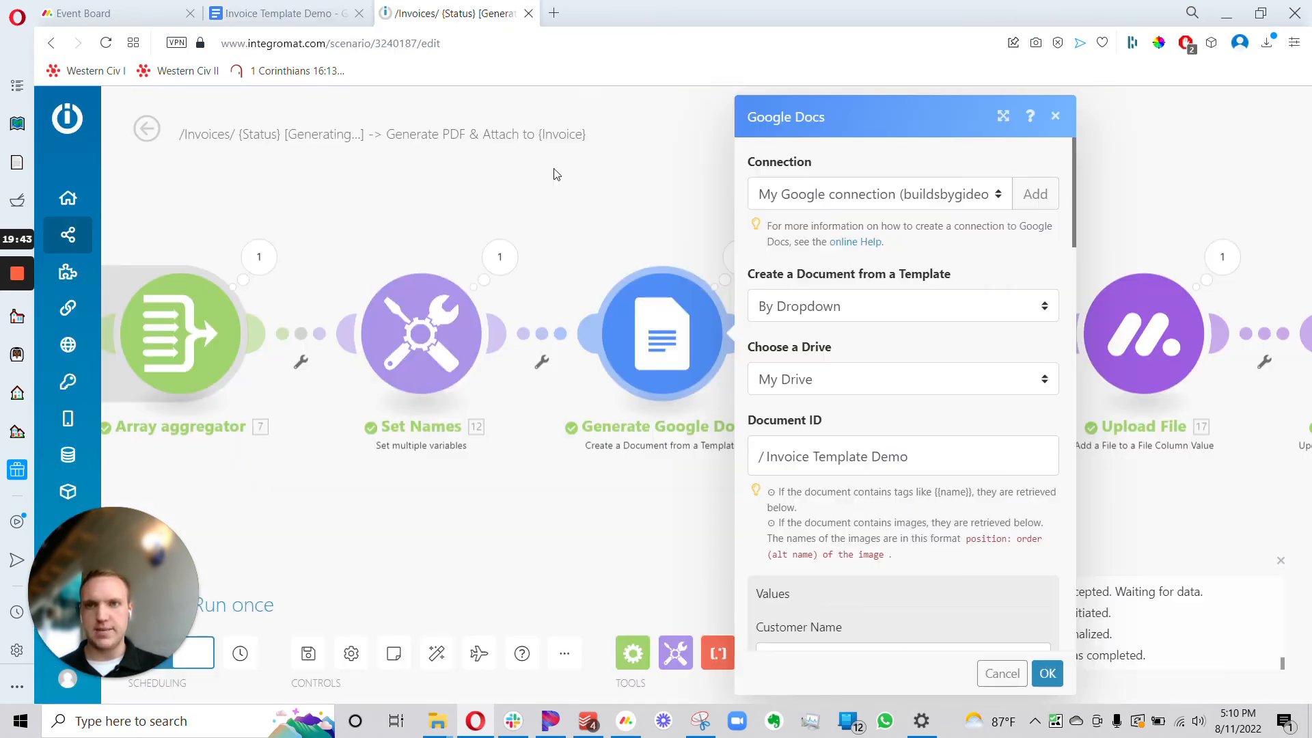
pyautogui.click(798, 458)
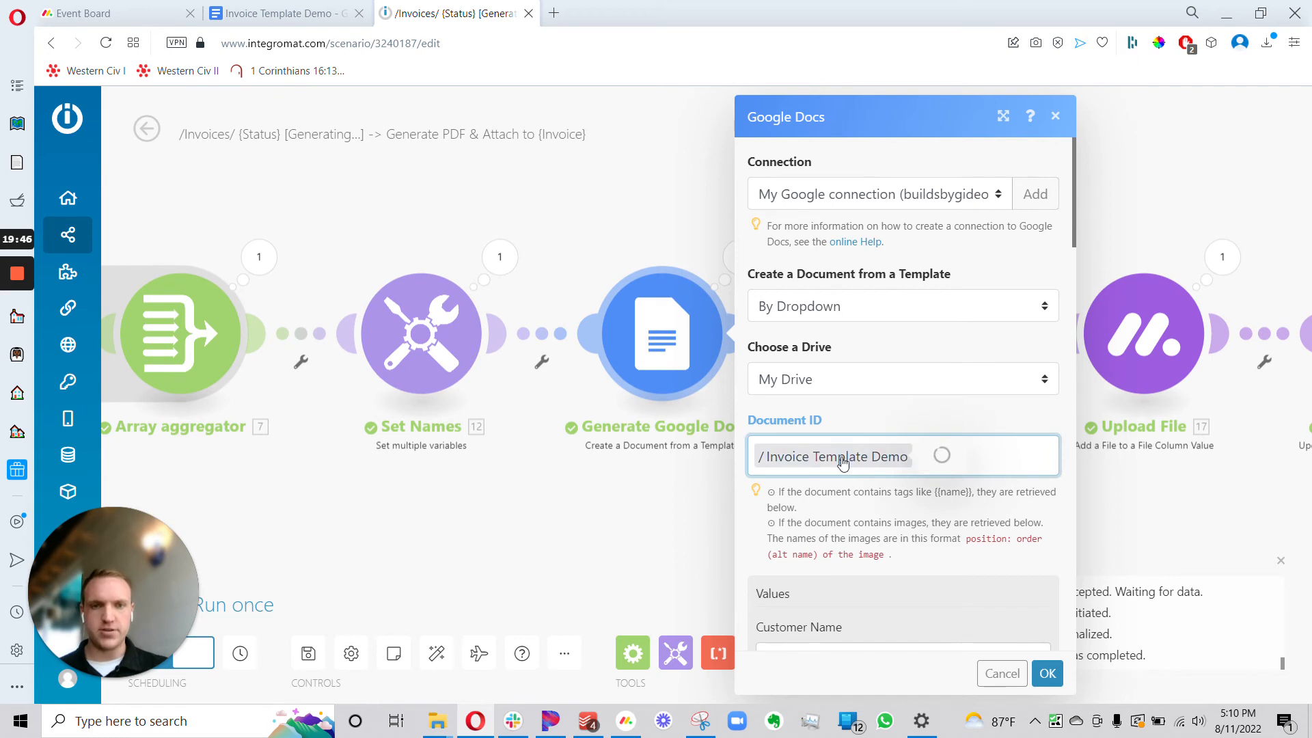
pyautogui.scroll(-3, 1022, 458)
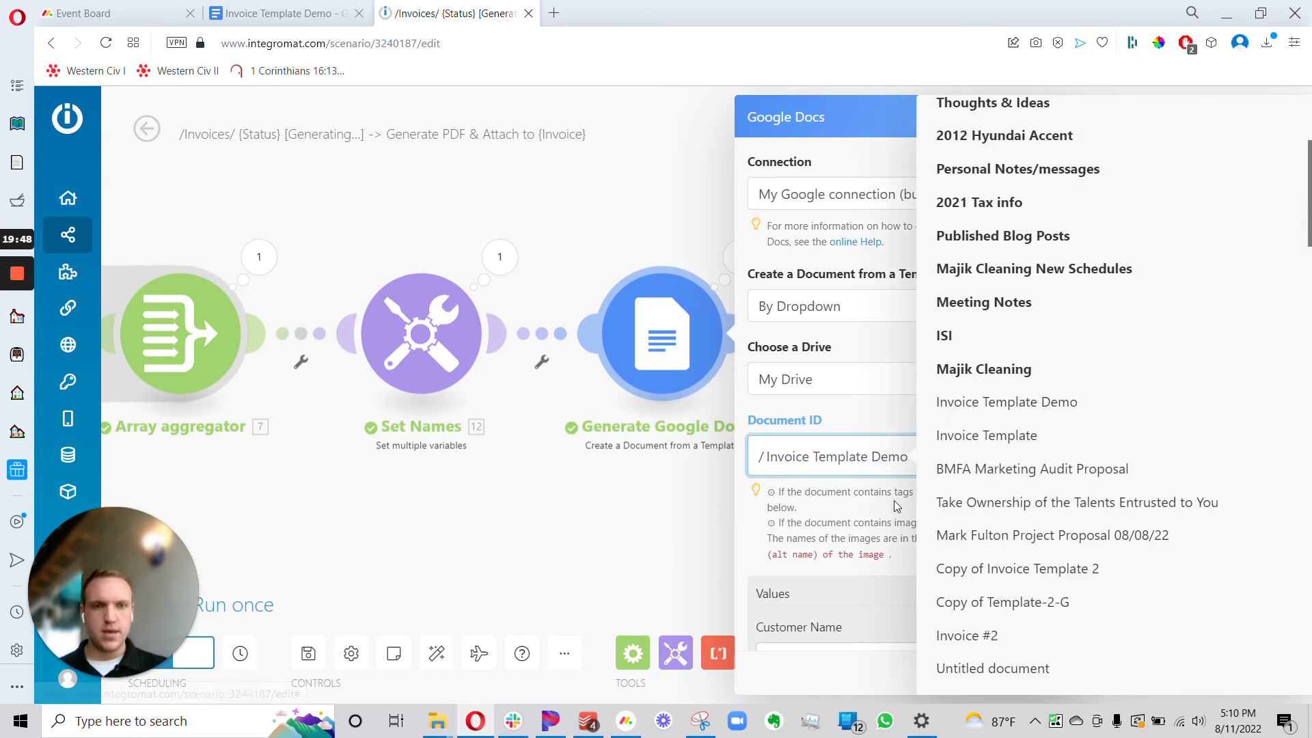
pyautogui.click(866, 484)
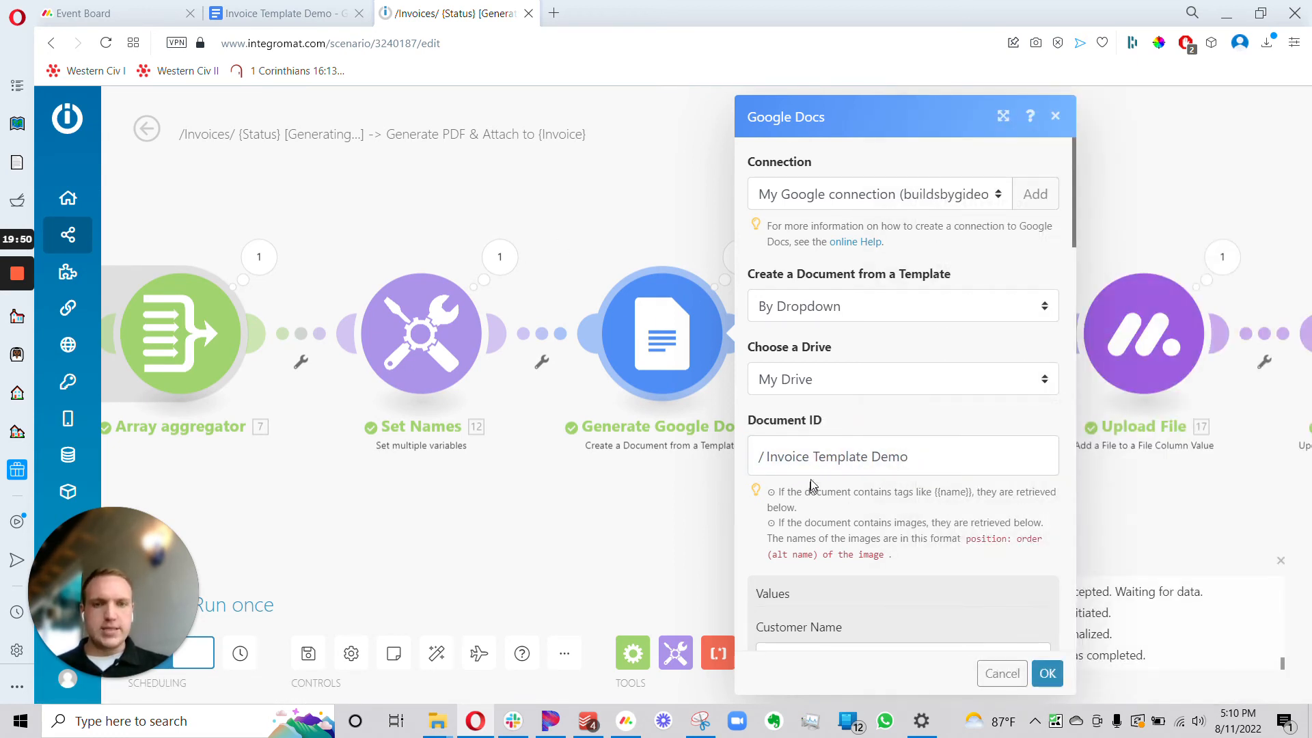
# - Examine the customer and line item placeholders in the Invoice Template Demo document, from Customer Name to Item Name 1
pyautogui.click(235, 16)
pyautogui.scroll(-3, 533, 447)
pyautogui.scroll(3, 533, 447)
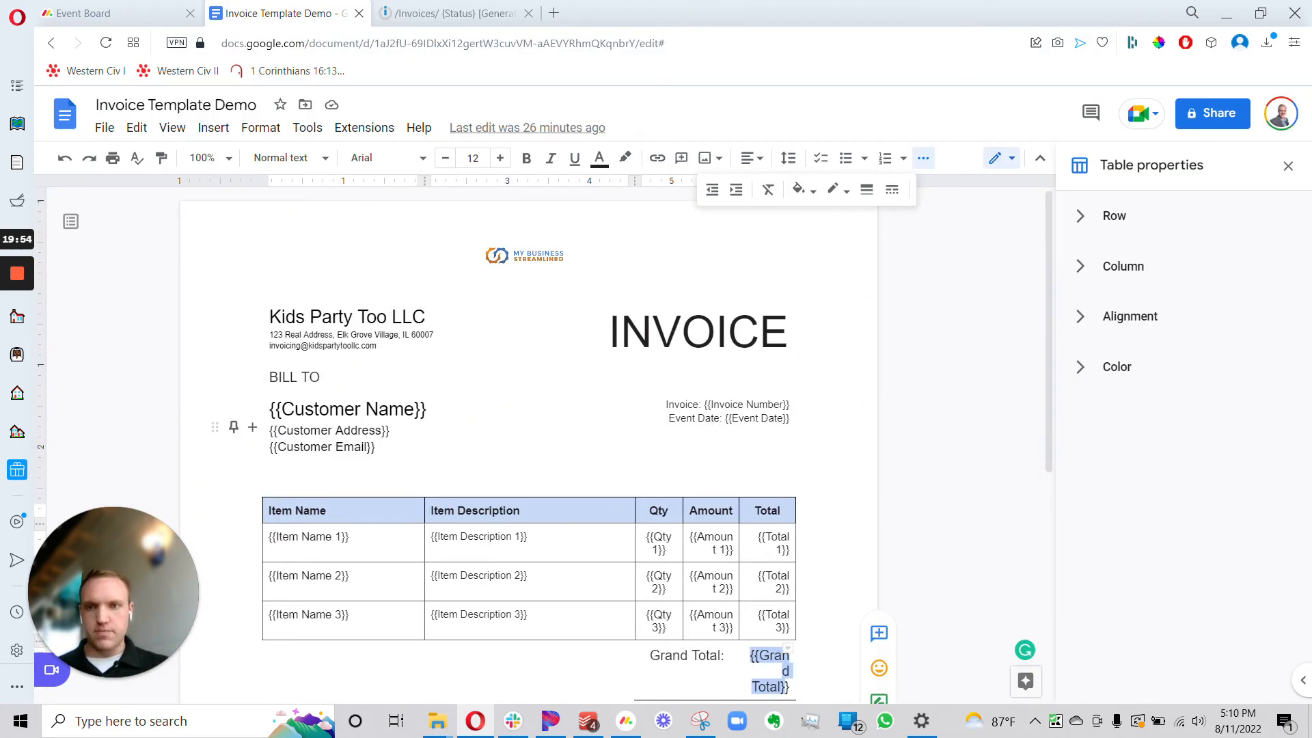
pyautogui.moveTo(270, 409); pyautogui.dragTo(421, 412)
pyautogui.click(332, 431)
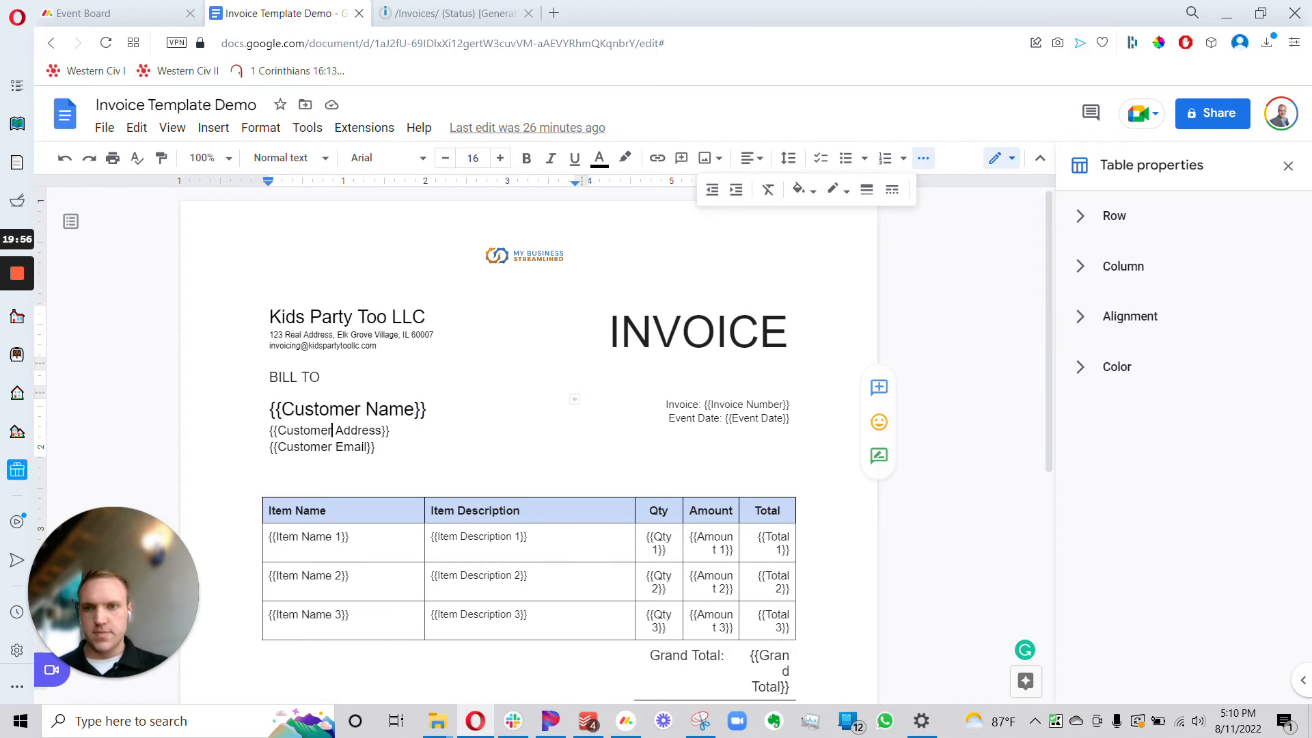
pyautogui.scroll(-1, 382, 444)
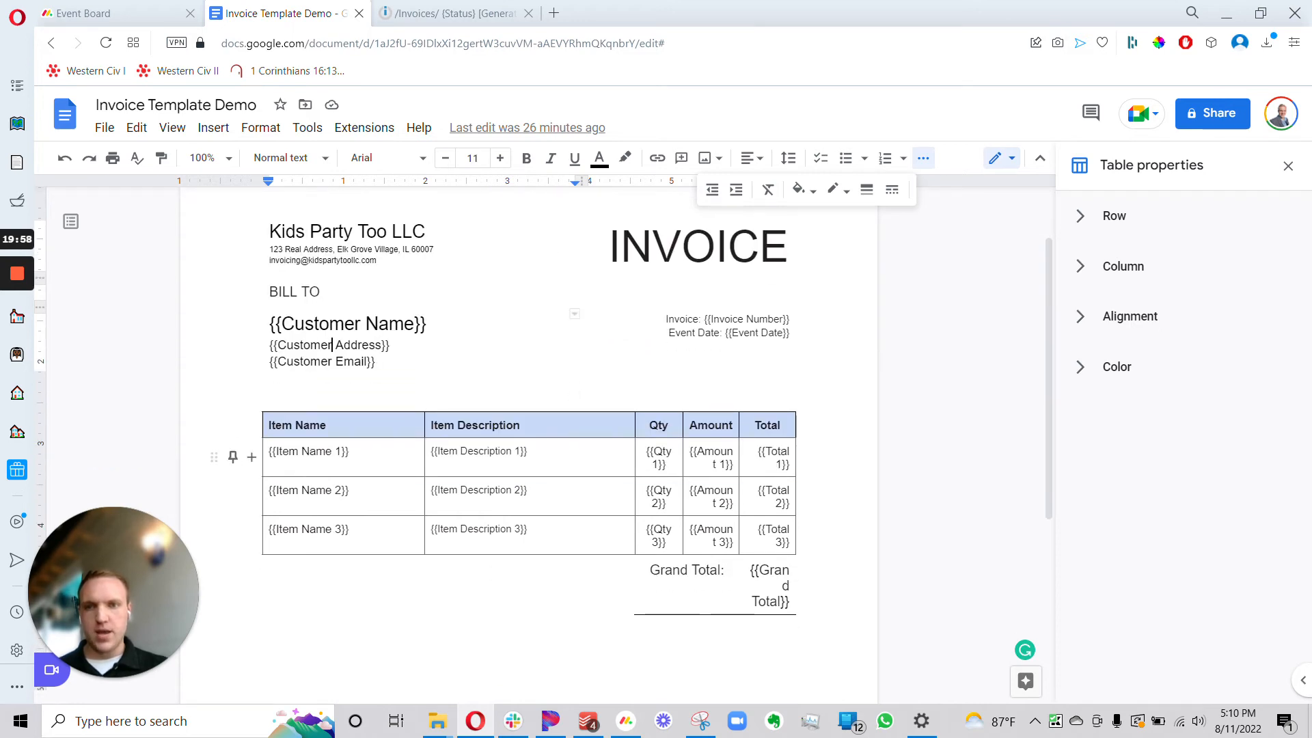
pyautogui.click(350, 451)
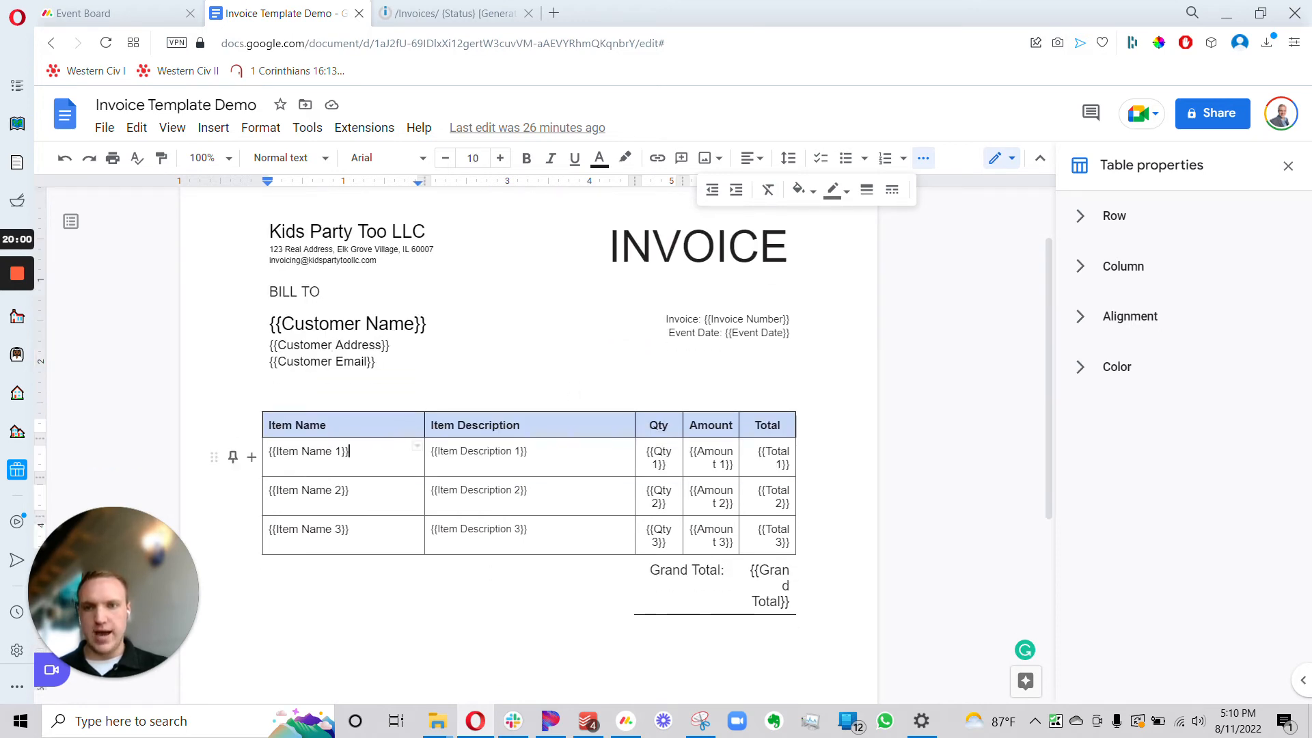
pyautogui.moveTo(348, 451); pyautogui.dragTo(257, 453)
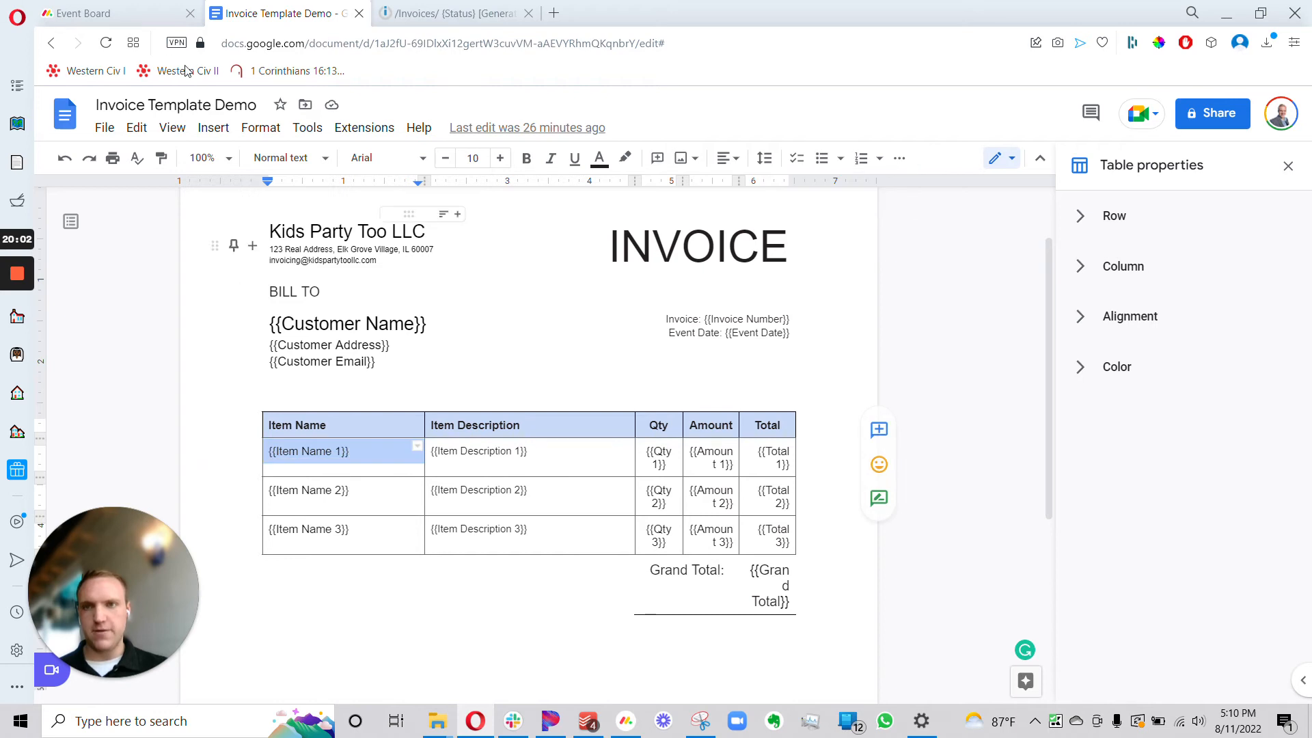
# - Inspect the double curly braces that enclose the Customer Name placeholder in the invoice template
pyautogui.click(140, 14)
pyautogui.click(280, 14)
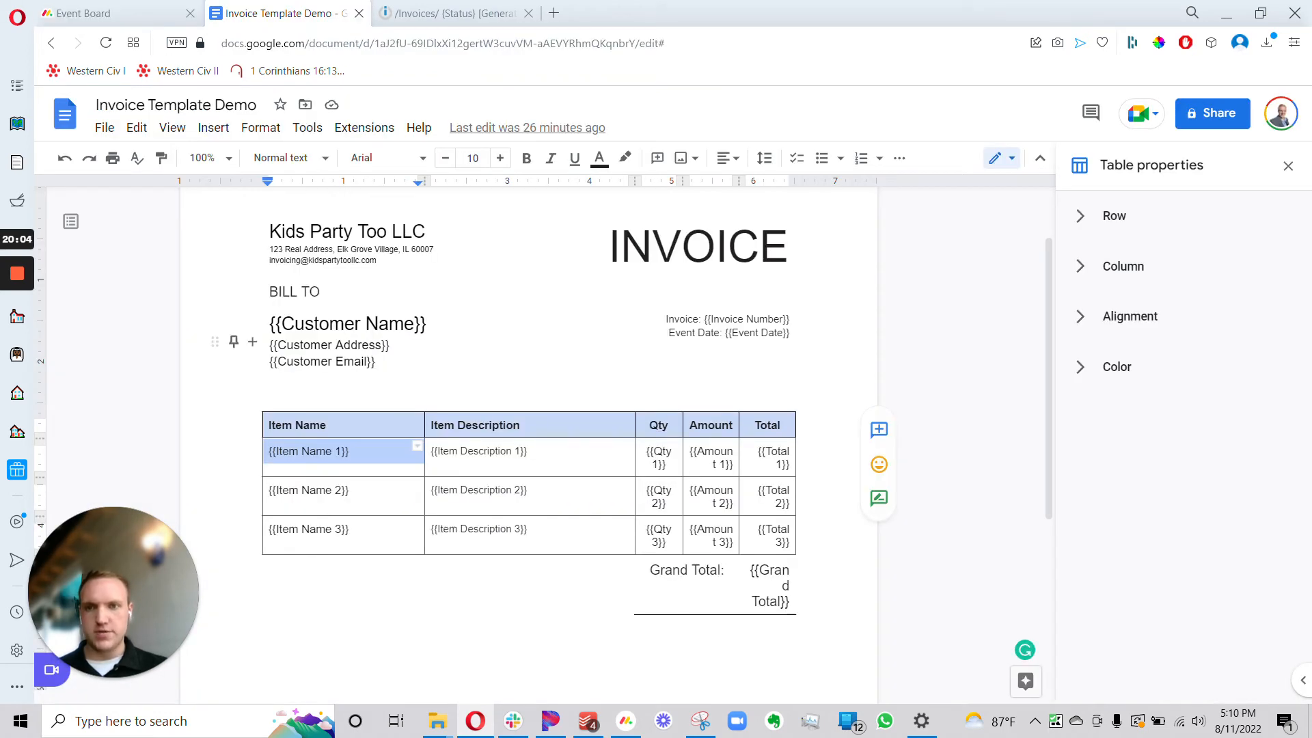
pyautogui.click(422, 323)
pyautogui.moveTo(415, 323); pyautogui.dragTo(427, 324)
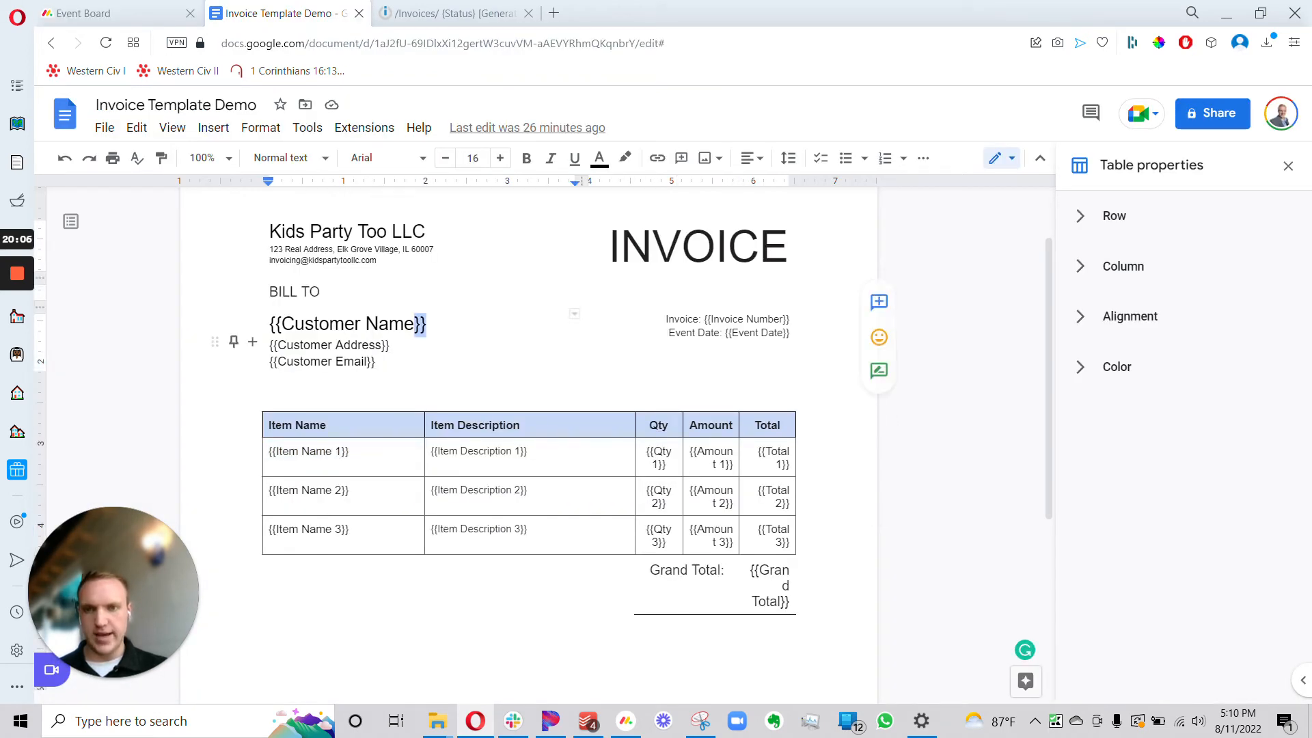
pyautogui.moveTo(264, 324)
pyautogui.mouseDown()
pyautogui.moveTo(278, 324)
pyautogui.moveTo(265, 324)
pyautogui.mouseUp()
pyautogui.click(297, 324)
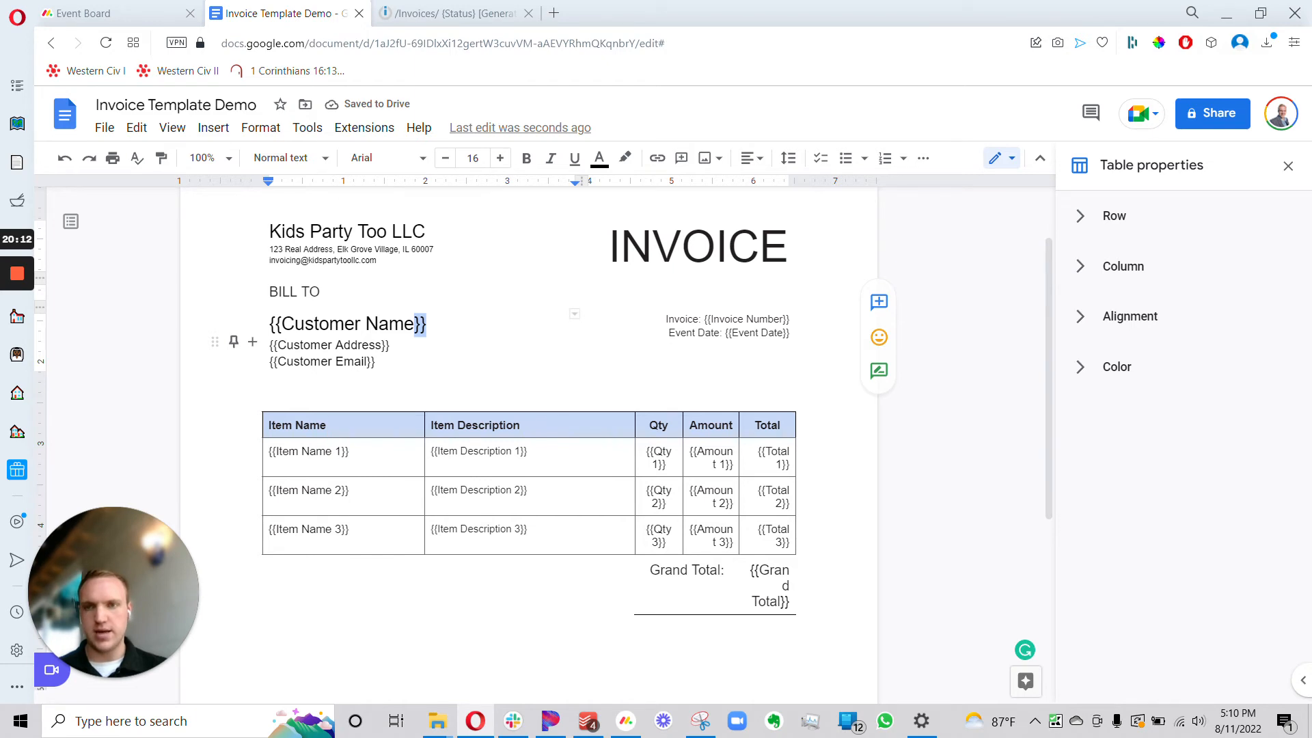
# - Add a {{New Field}} placeholder on the empty line below the Grand Total in the invoice template
pyautogui.scroll(-5, 529, 410)
pyautogui.click(263, 301)
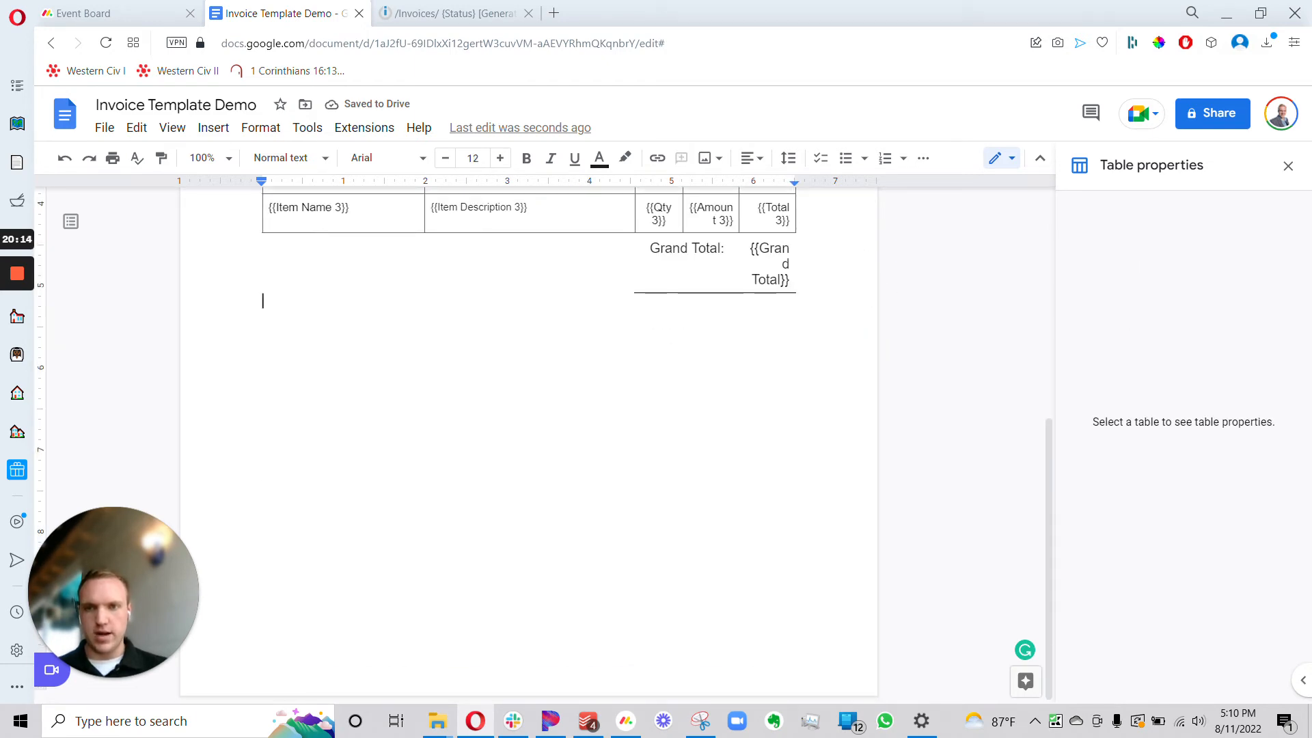
pyautogui.write('{{New Field')
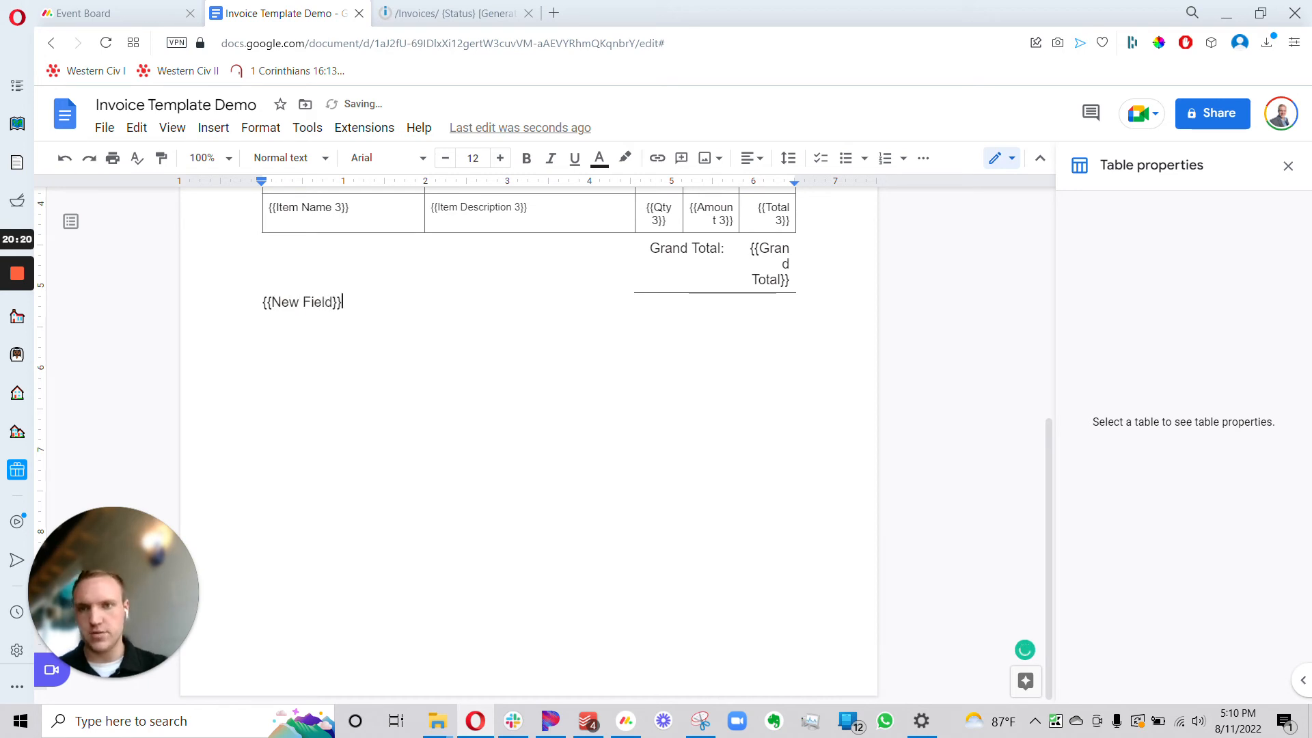
pyautogui.moveTo(262, 301); pyautogui.dragTo(341, 301)
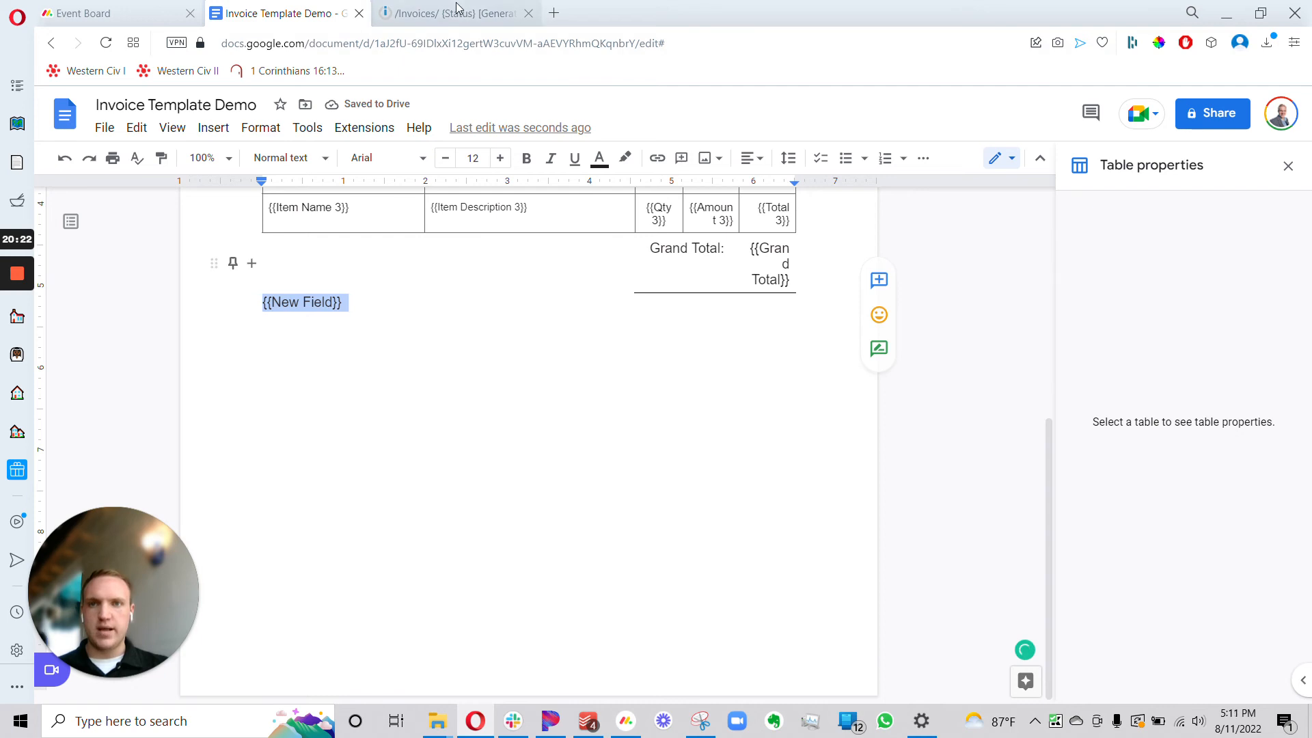
# - Compare the Values fields of the Generate Google Doc module with the template's placeholders, starting with Customer Name
pyautogui.click(455, 13)
pyautogui.scroll(-5, 744, 464)
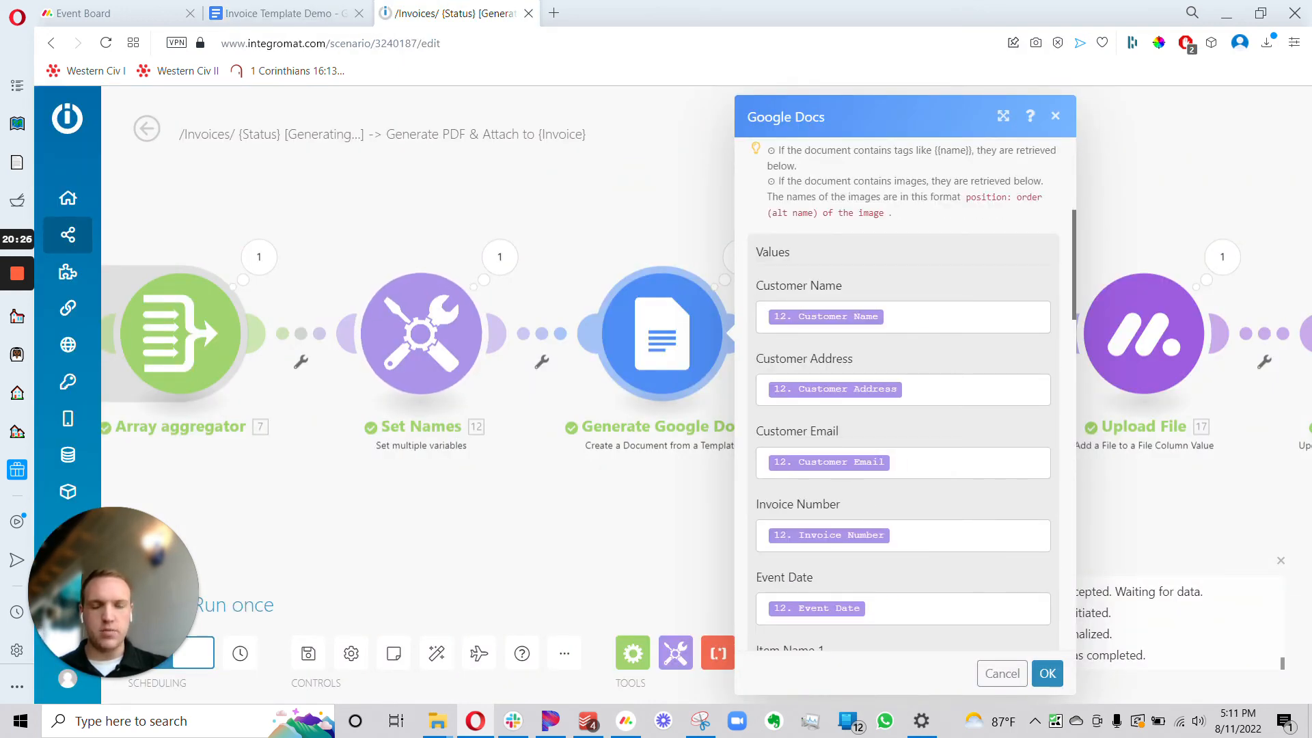
pyautogui.click(283, 13)
pyautogui.scroll(10, 529, 444)
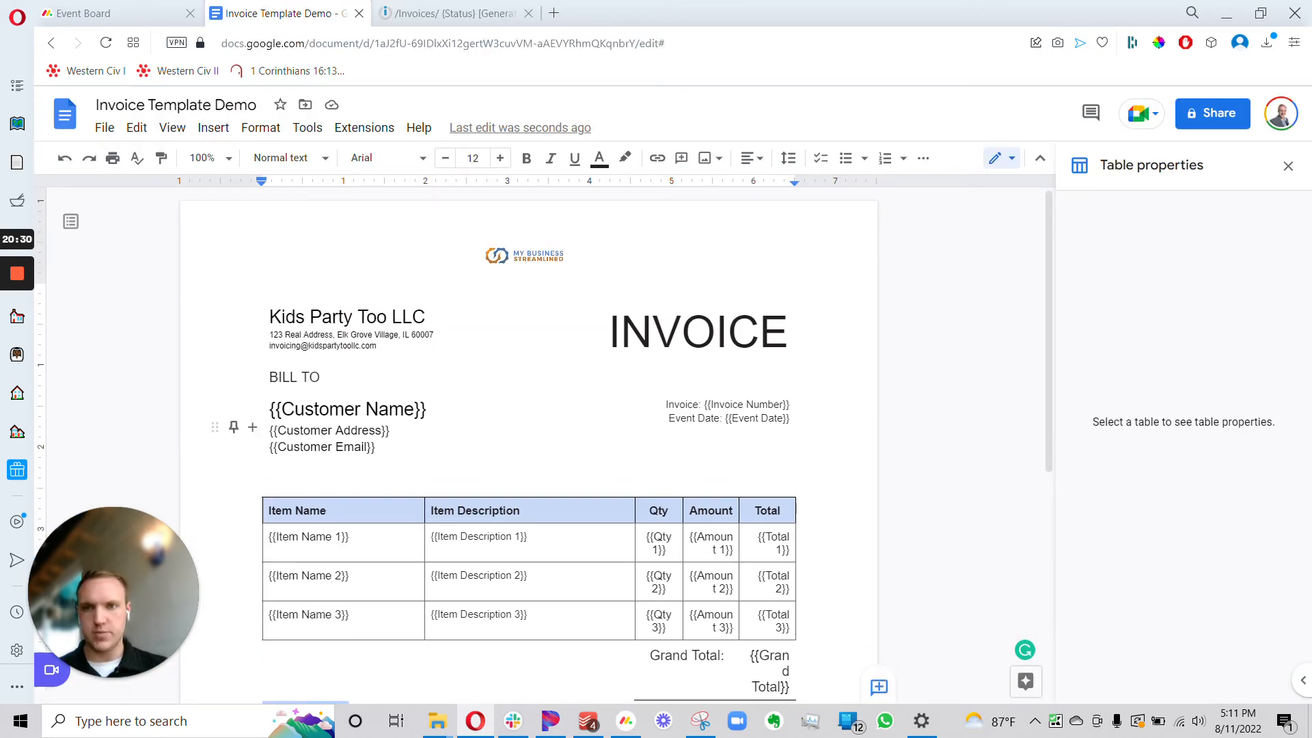
pyautogui.moveTo(281, 410); pyautogui.dragTo(404, 410)
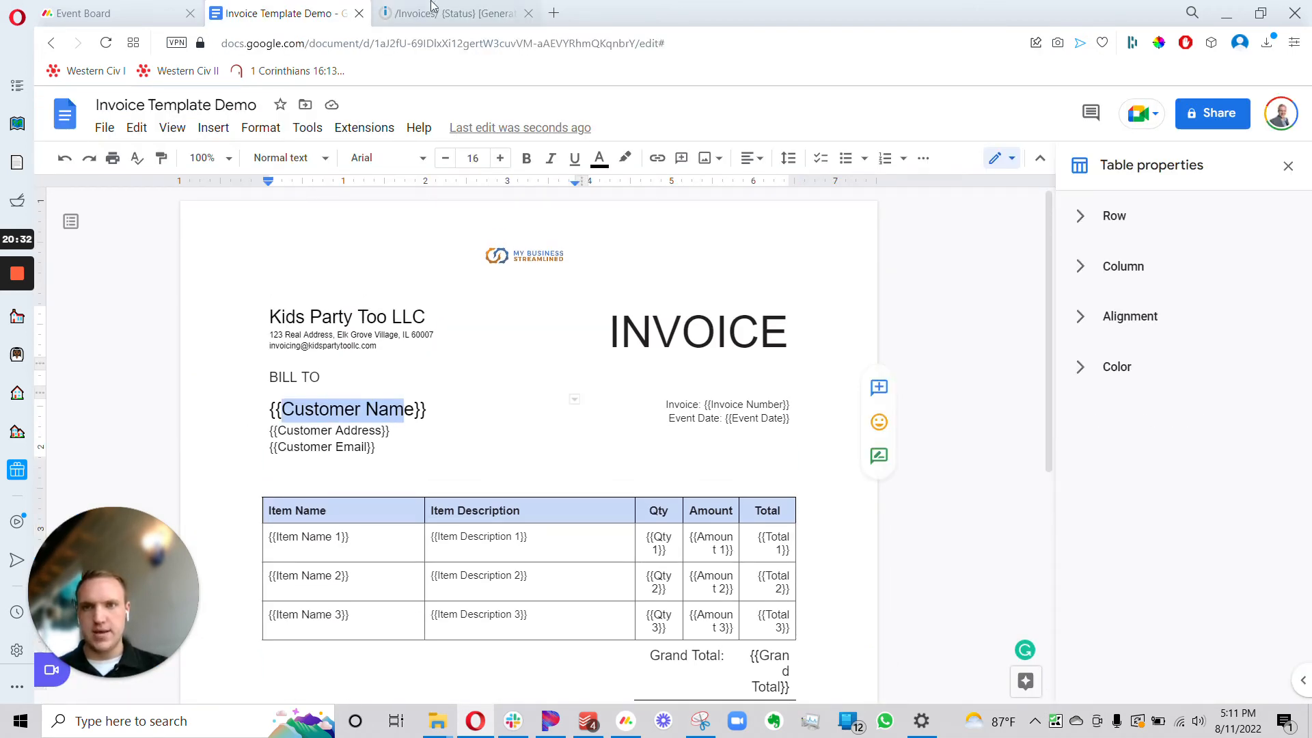
pyautogui.click(440, 12)
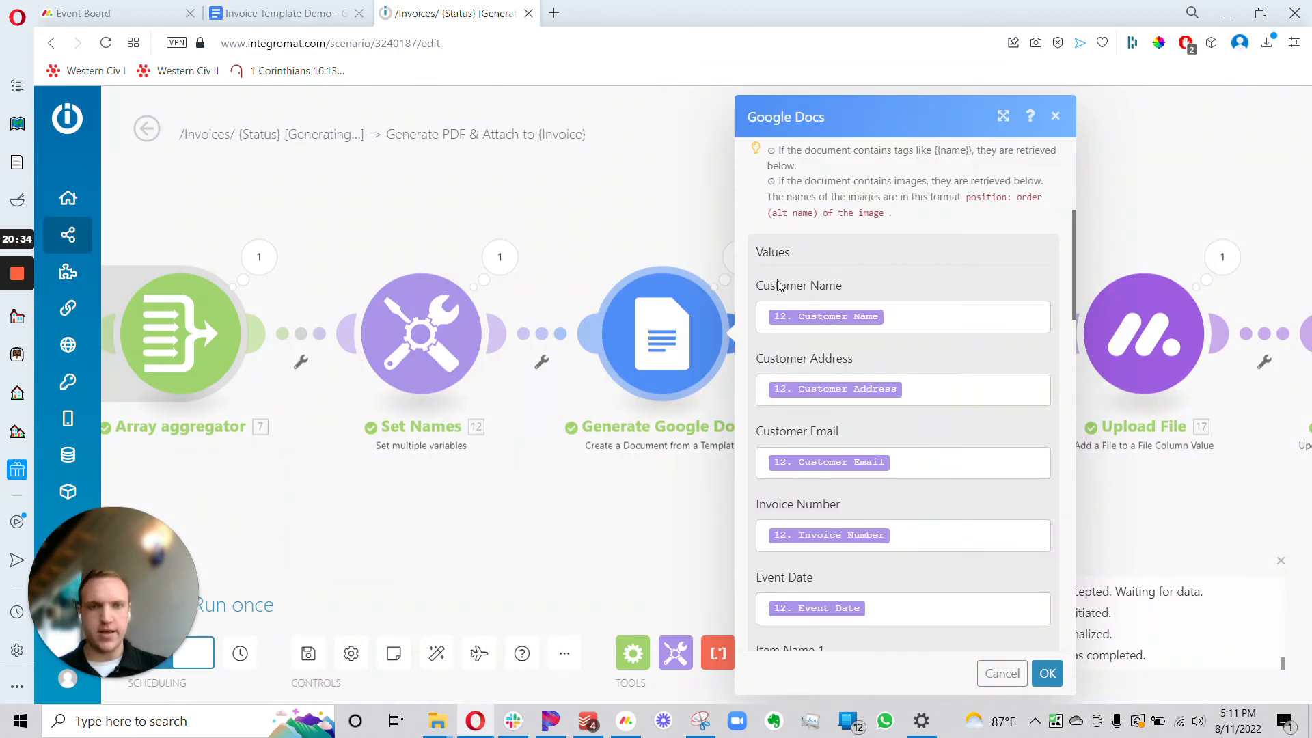
# - Open the Customer Name value for mapping and examine the Set Names variables and other module data available for it
pyautogui.click(859, 315)
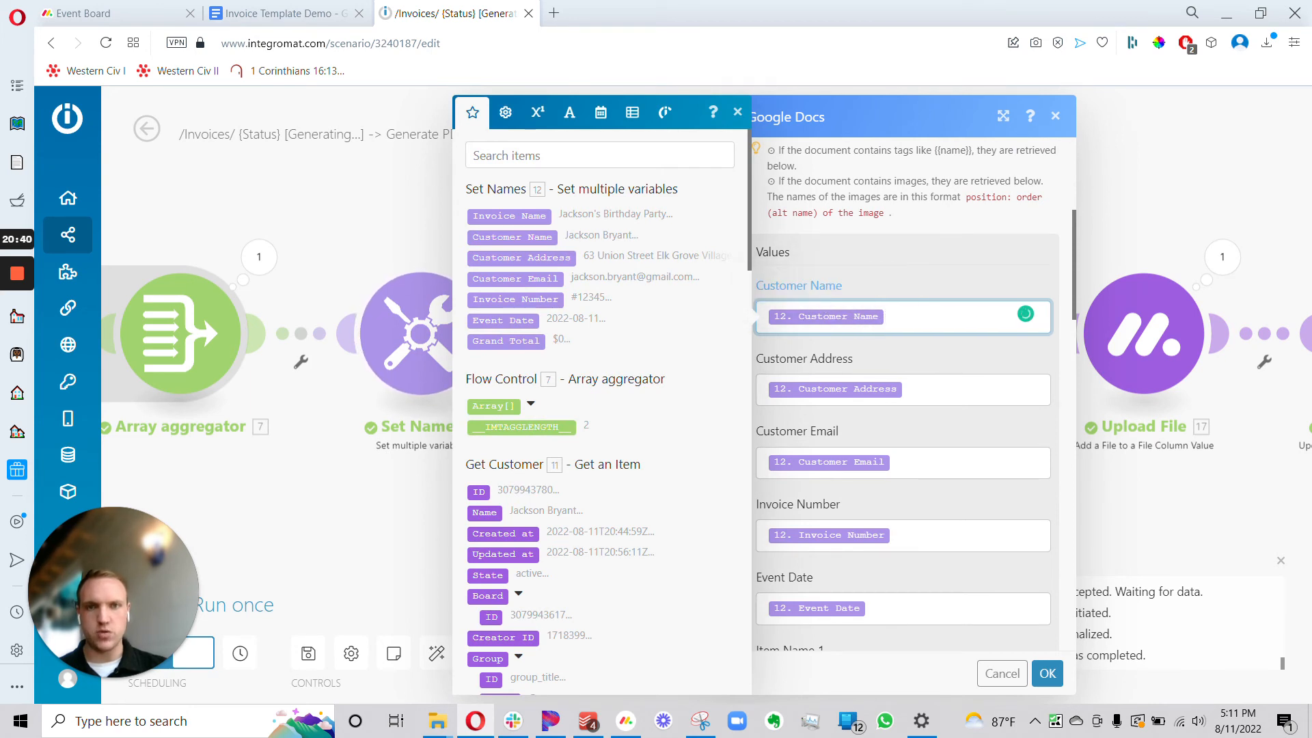
pyautogui.scroll(-8, 507, 378)
pyautogui.scroll(10, 507, 379)
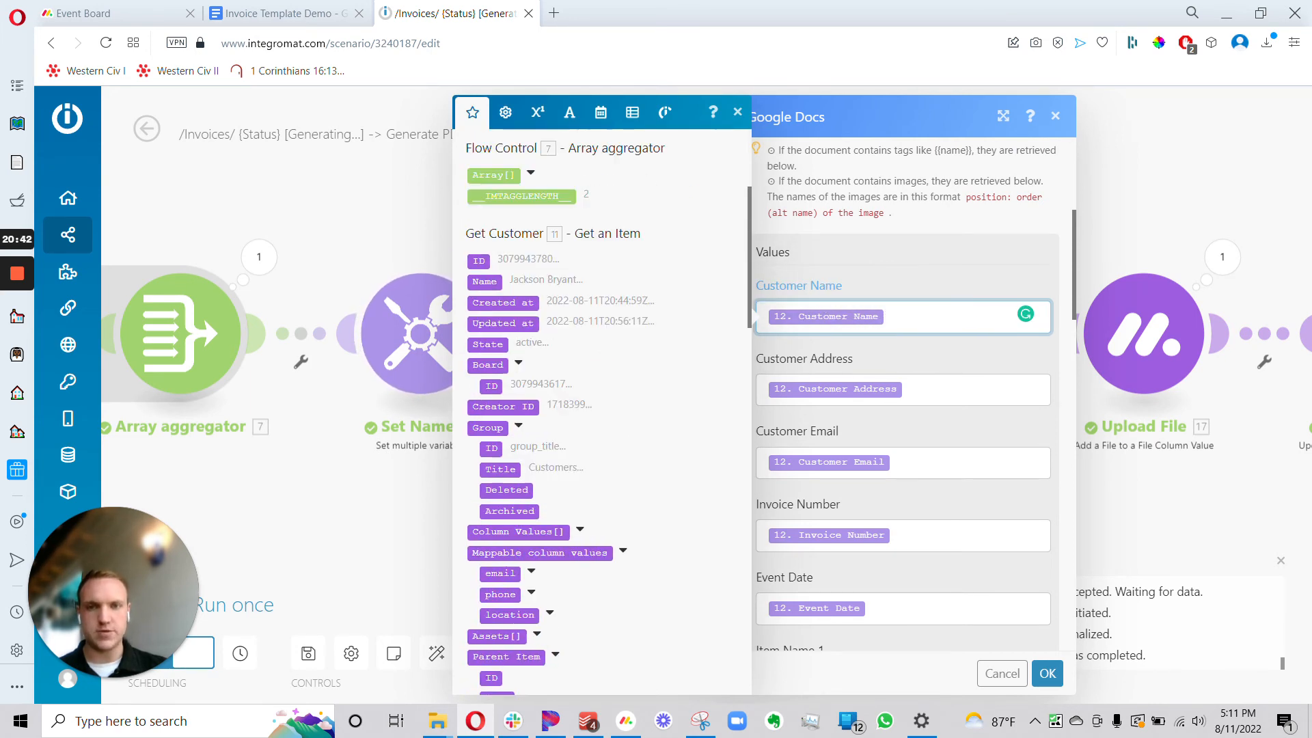
pyautogui.scroll(-5, 907, 351)
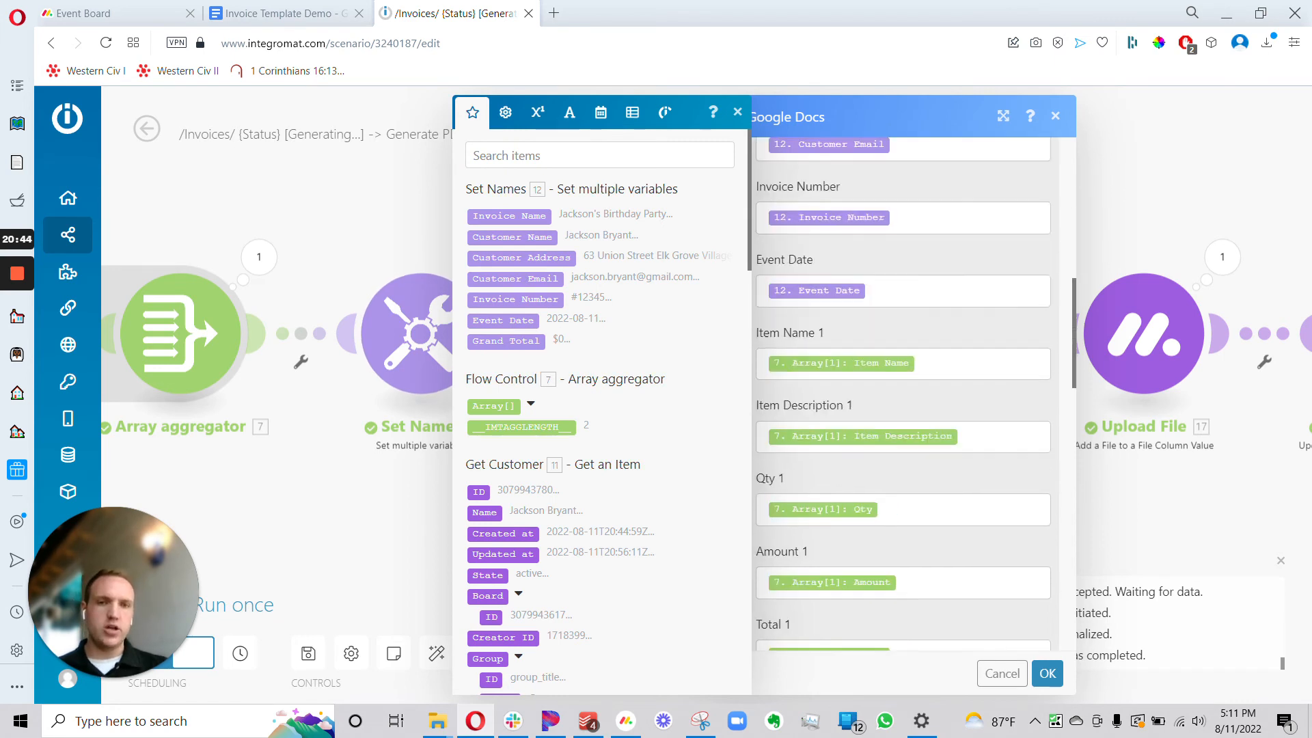
pyautogui.scroll(6, 907, 351)
pyautogui.scroll(-2, 907, 478)
pyautogui.scroll(1, 845, 373)
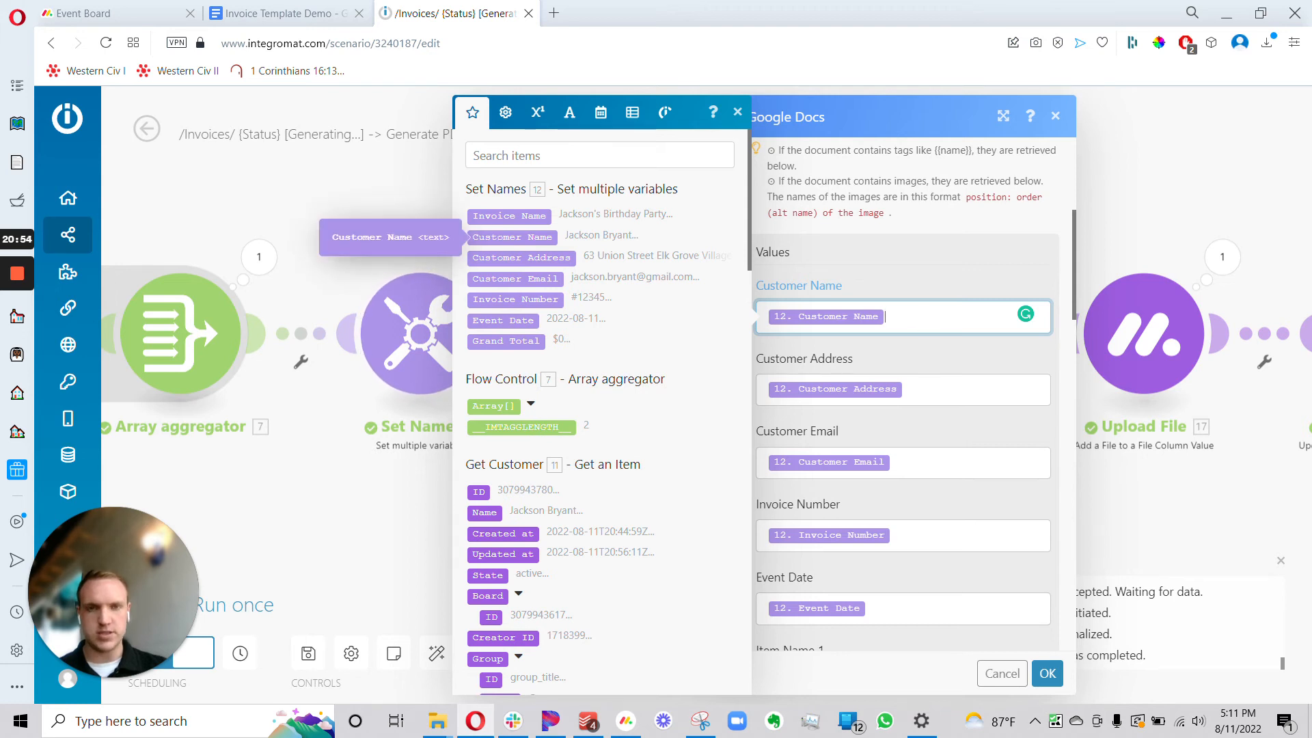
# - Review the mapped values from Customer Address to Event Date, and close the mapping list at the Item Name 1 field
pyautogui.scroll(-3, 933, 346)
pyautogui.click(938, 220)
pyautogui.press('Tab')
pyautogui.press('Tab')
pyautogui.press('Tab')
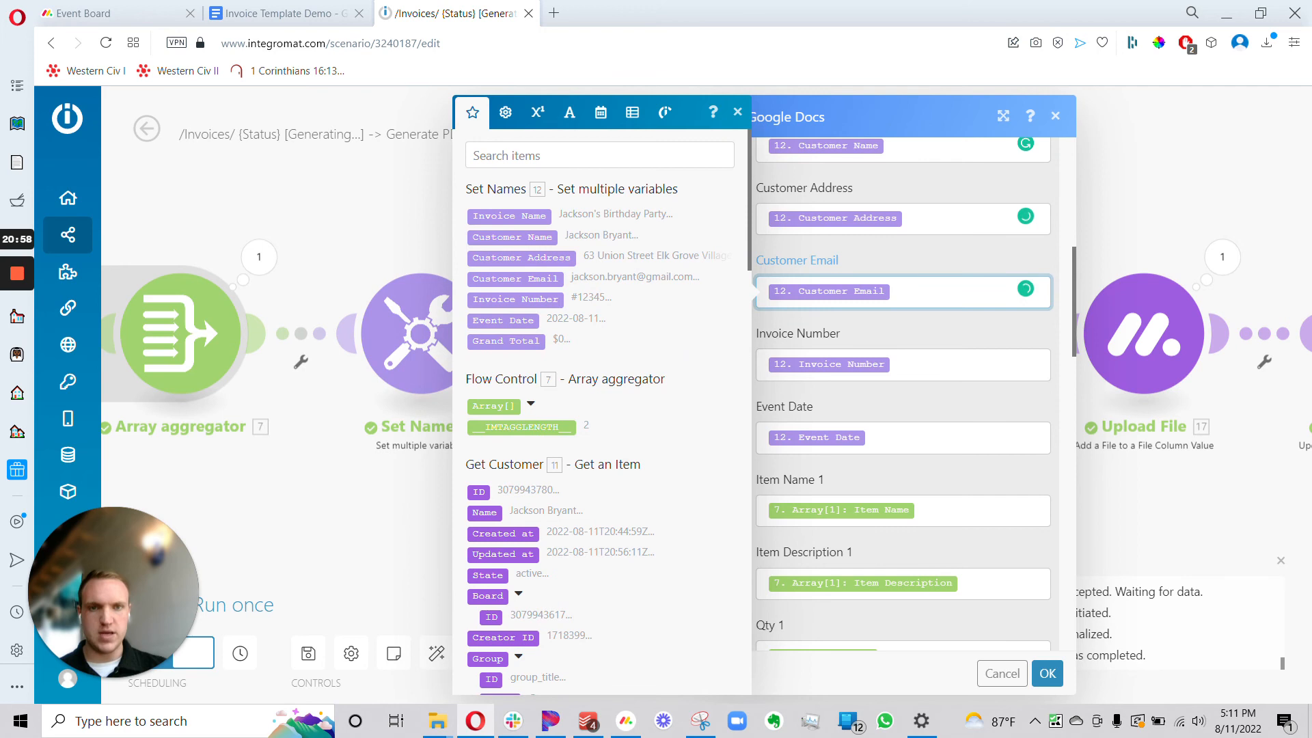
pyautogui.scroll(-1, 912, 343)
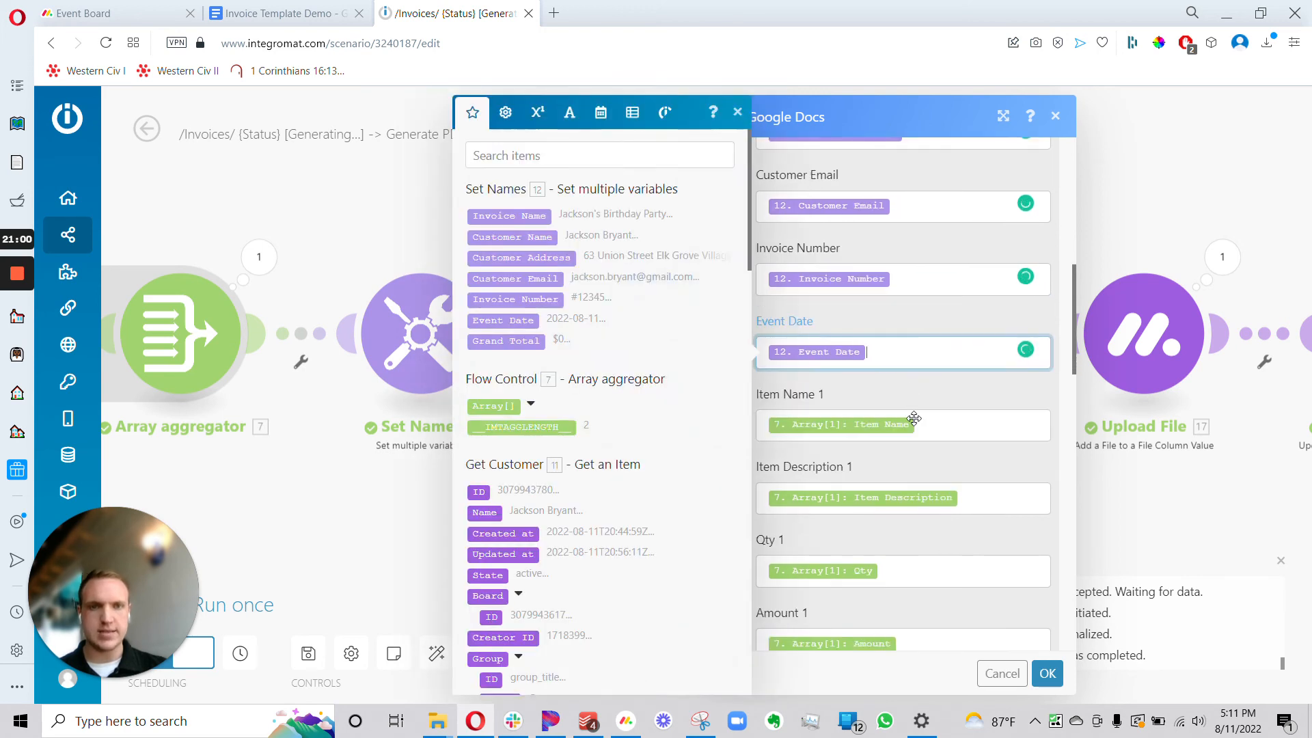
pyautogui.click(957, 389)
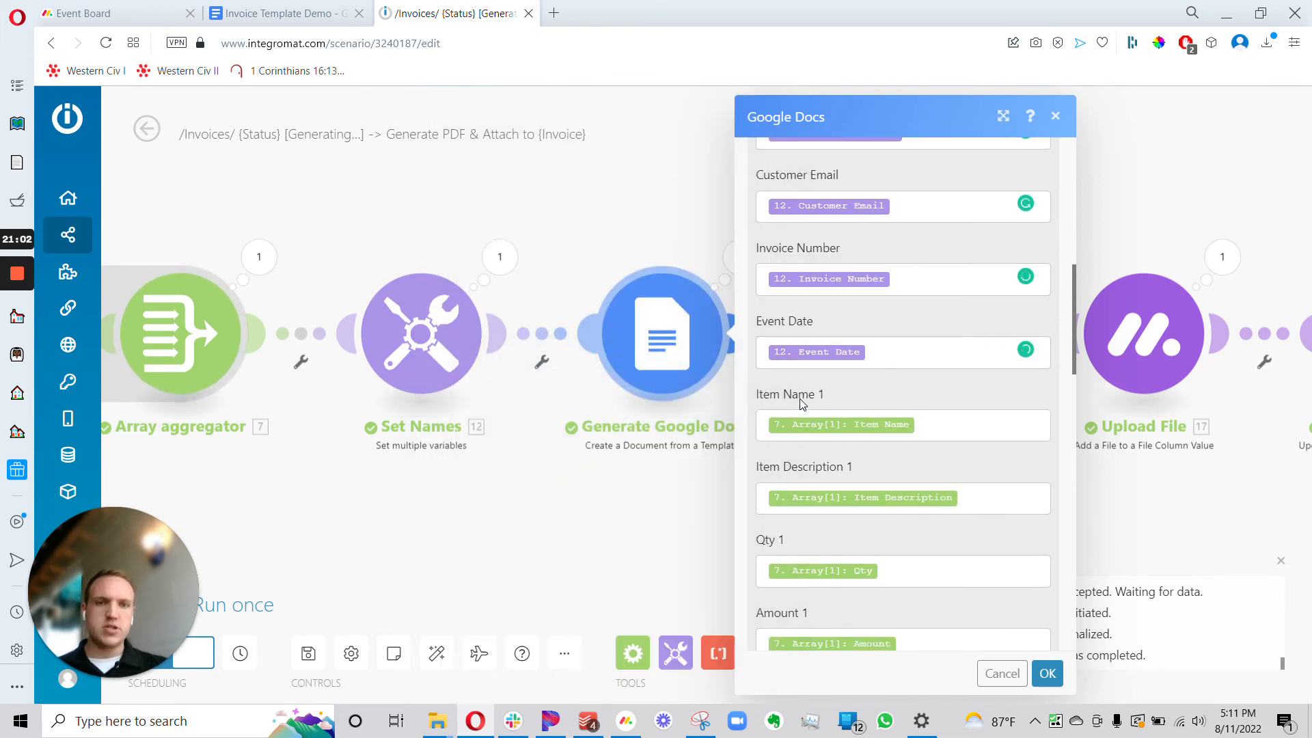
# - Open the Item Name 1 value for mapping and examine the item fields inside the Array aggregator's Array[]
pyautogui.scroll(-2, 887, 424)
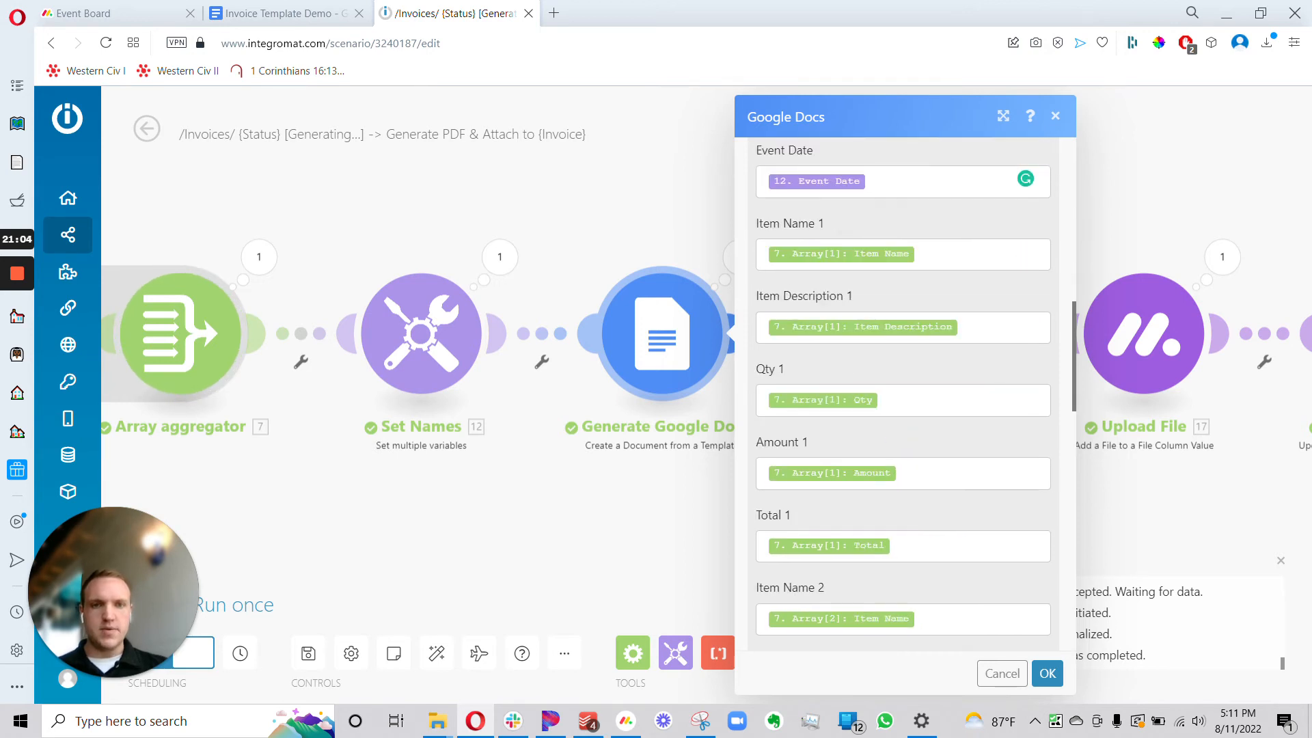
pyautogui.click(960, 254)
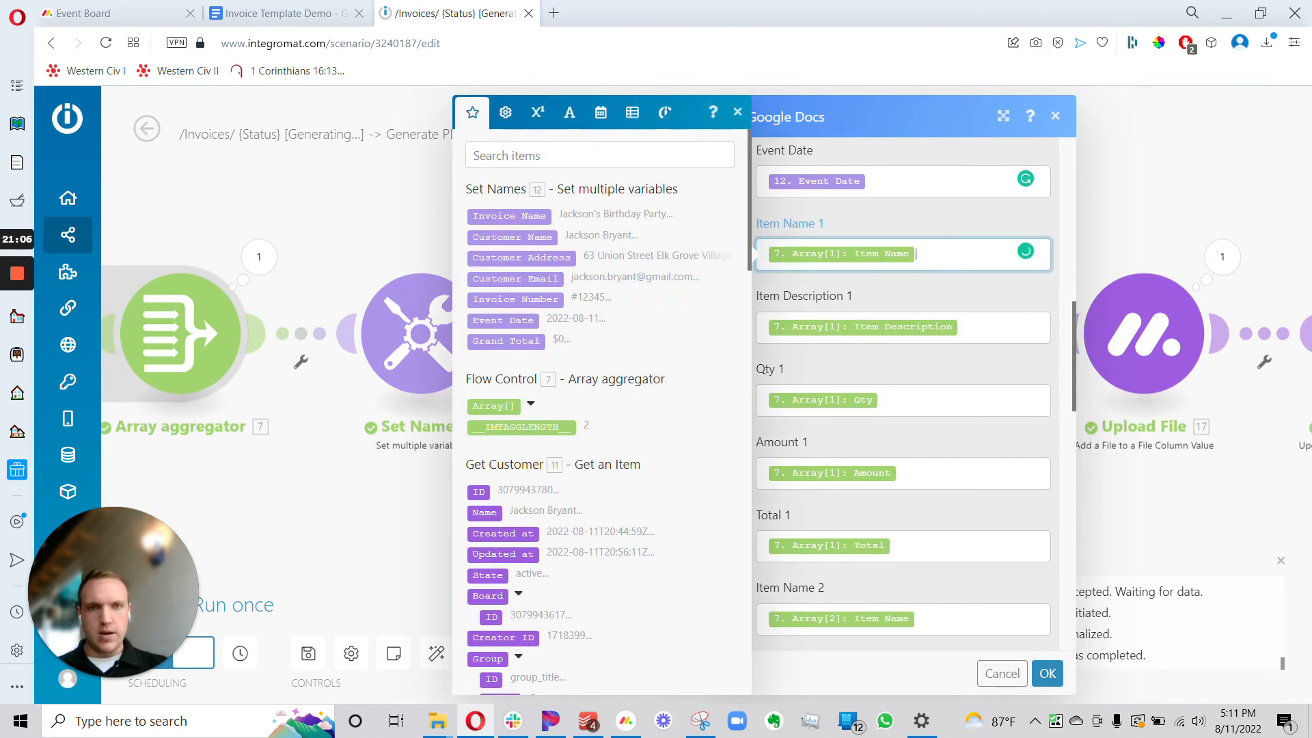
pyautogui.click(532, 406)
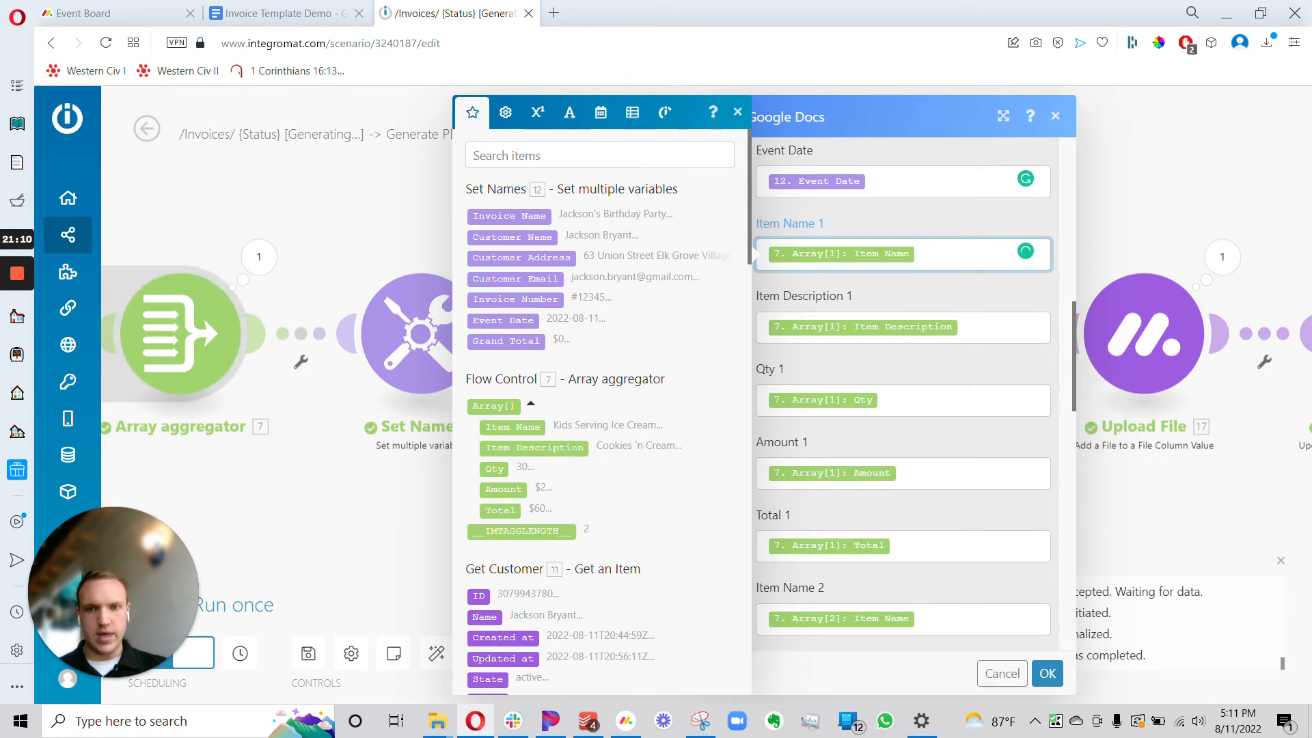
pyautogui.moveTo(509, 428); pyautogui.dragTo(785, 227)
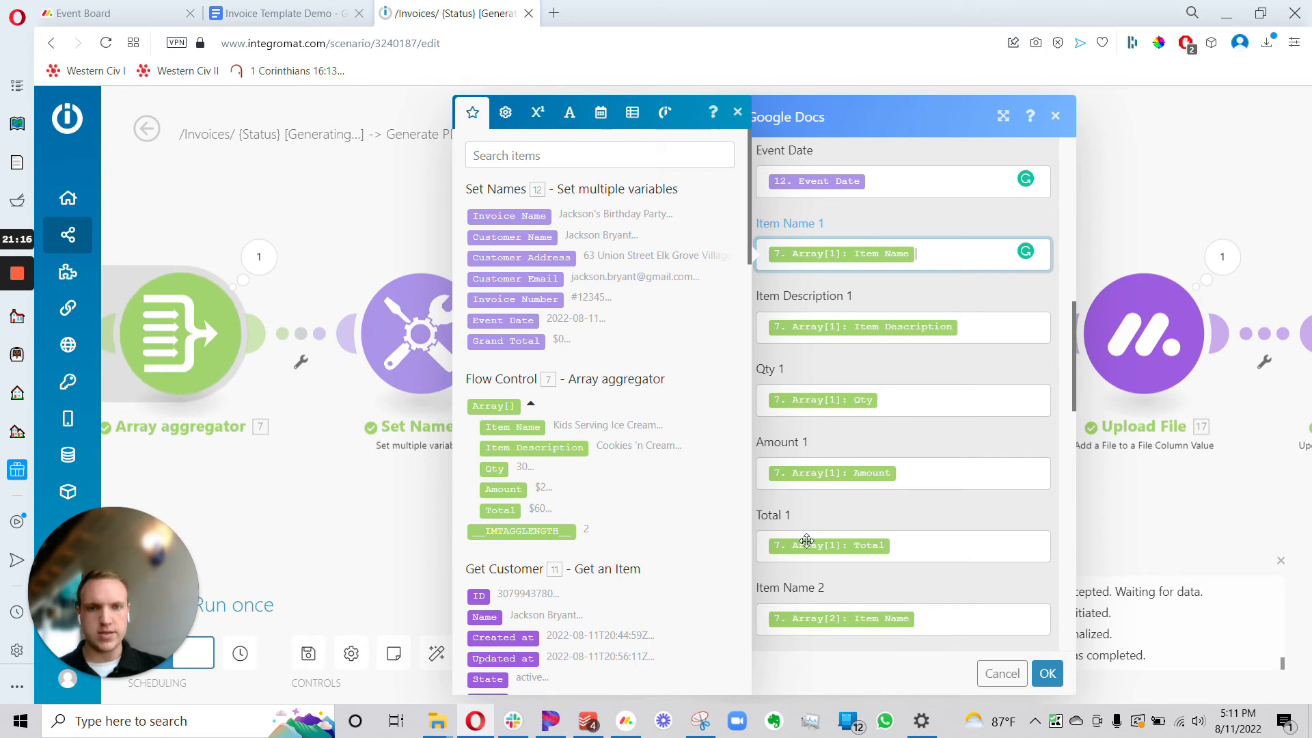
pyautogui.click(848, 255)
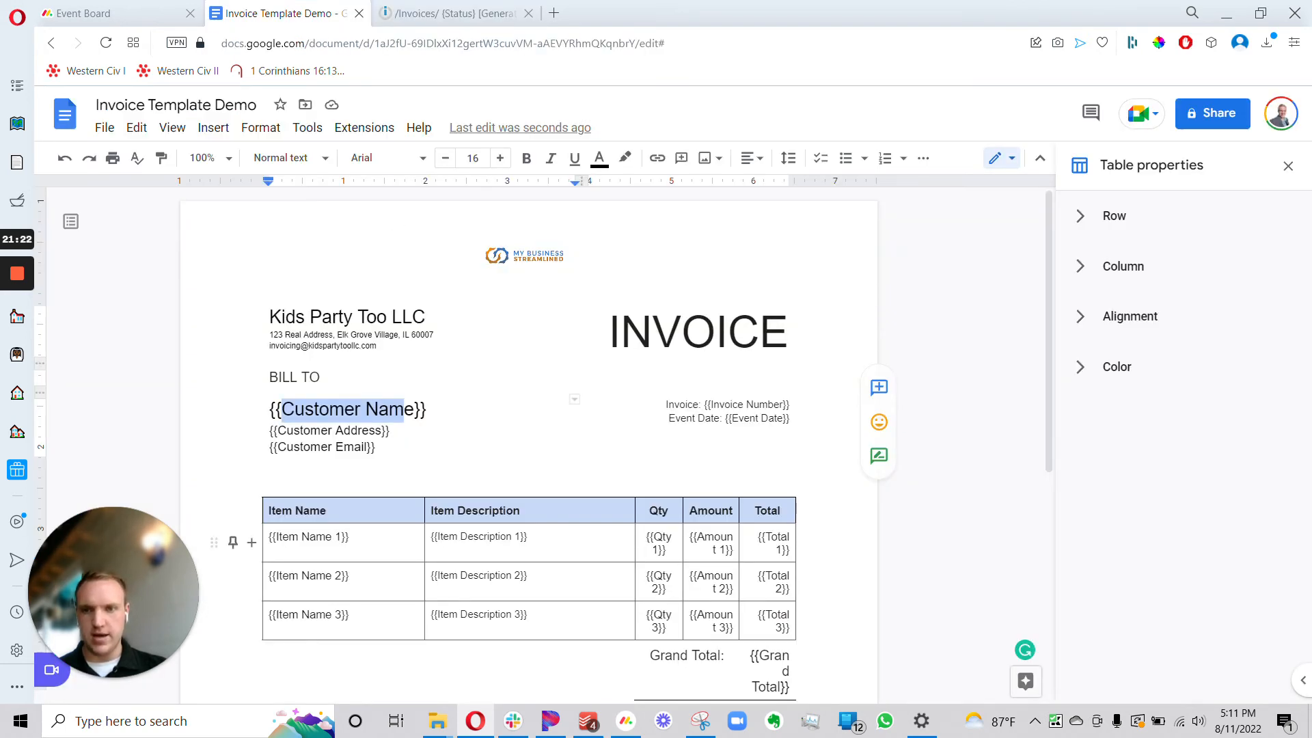
# - Locate the {{Item Name 1}} placeholder in the invoice template and inspect the array index of the Item Name 1 mapping
pyautogui.click(342, 537)
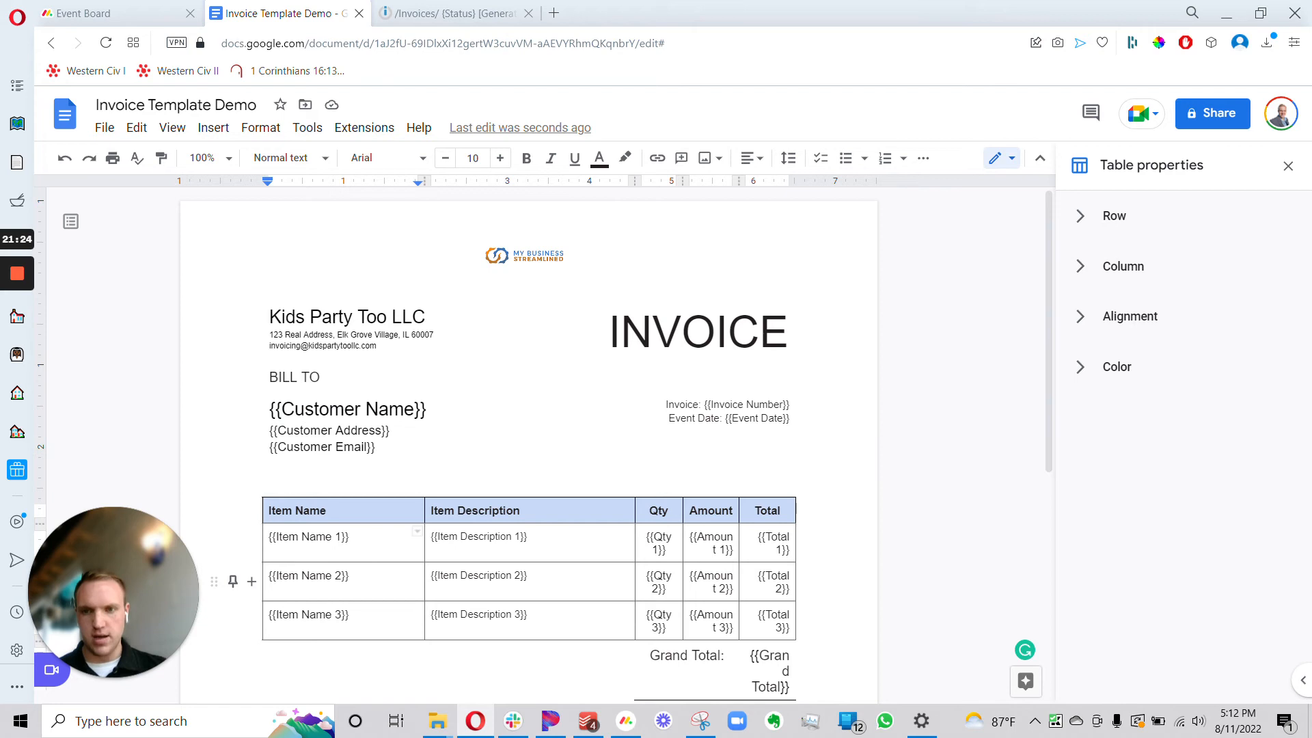
pyautogui.click(451, 13)
pyautogui.click(835, 253)
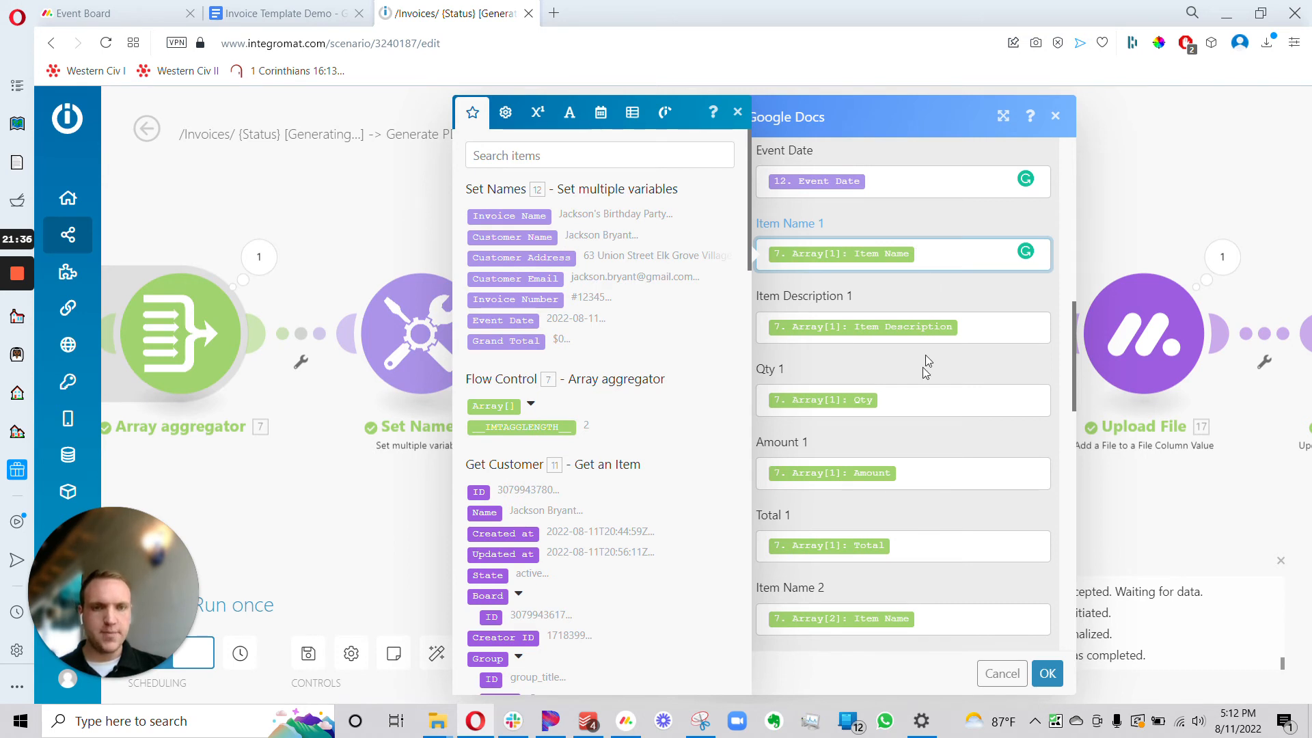
pyautogui.click(842, 254)
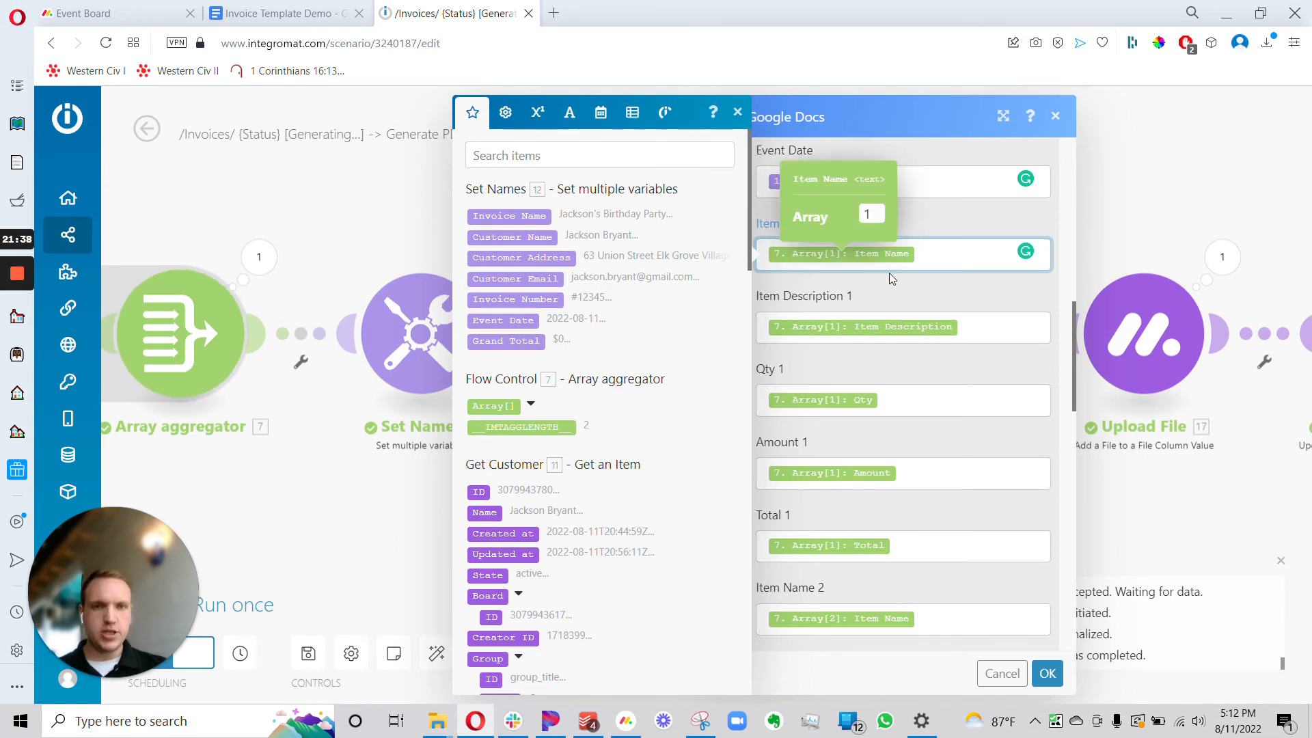
# - Compare the array indexes mapped to the first item's fields with those of Item Name 2, and close the mapping list
pyautogui.scroll(-3, 902, 376)
pyautogui.click(783, 350)
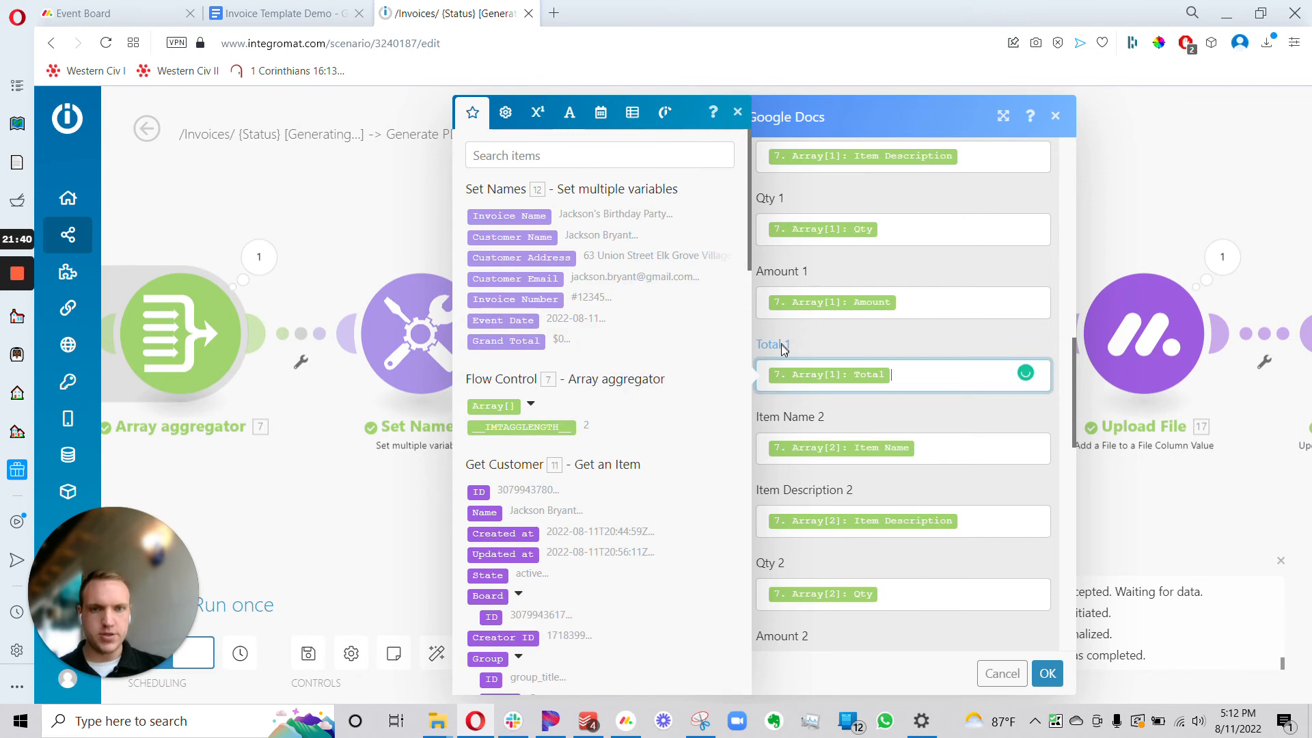
pyautogui.click(904, 451)
pyautogui.scroll(3, 796, 239)
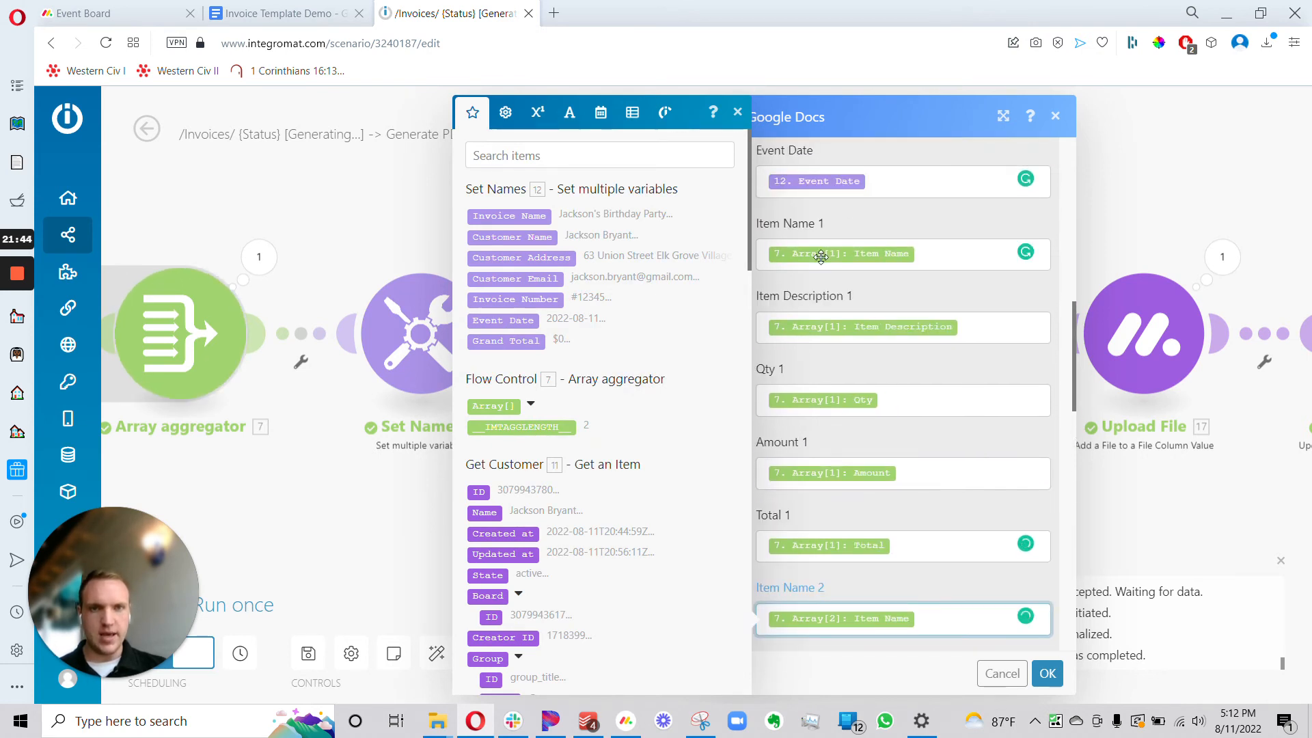
pyautogui.scroll(-2, 874, 342)
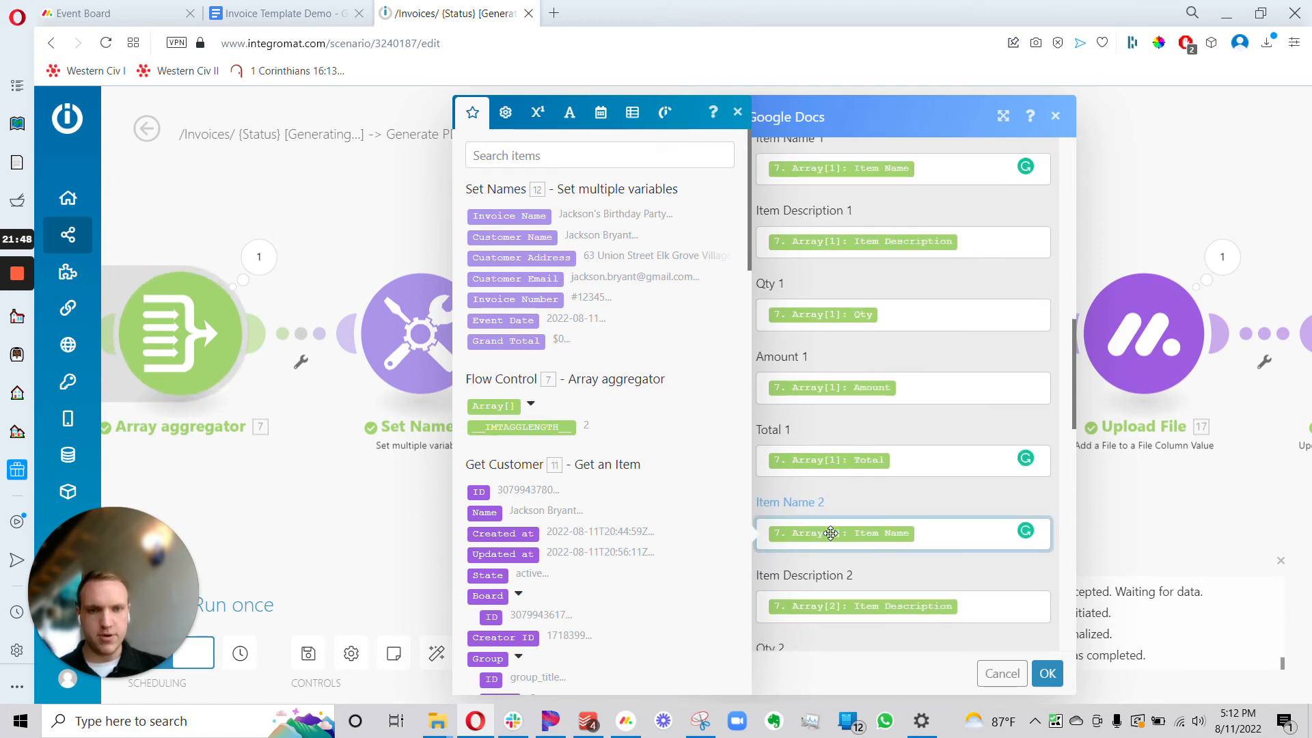
pyautogui.click(830, 533)
pyautogui.moveTo(873, 493); pyautogui.dragTo(843, 503)
pyautogui.click(780, 518)
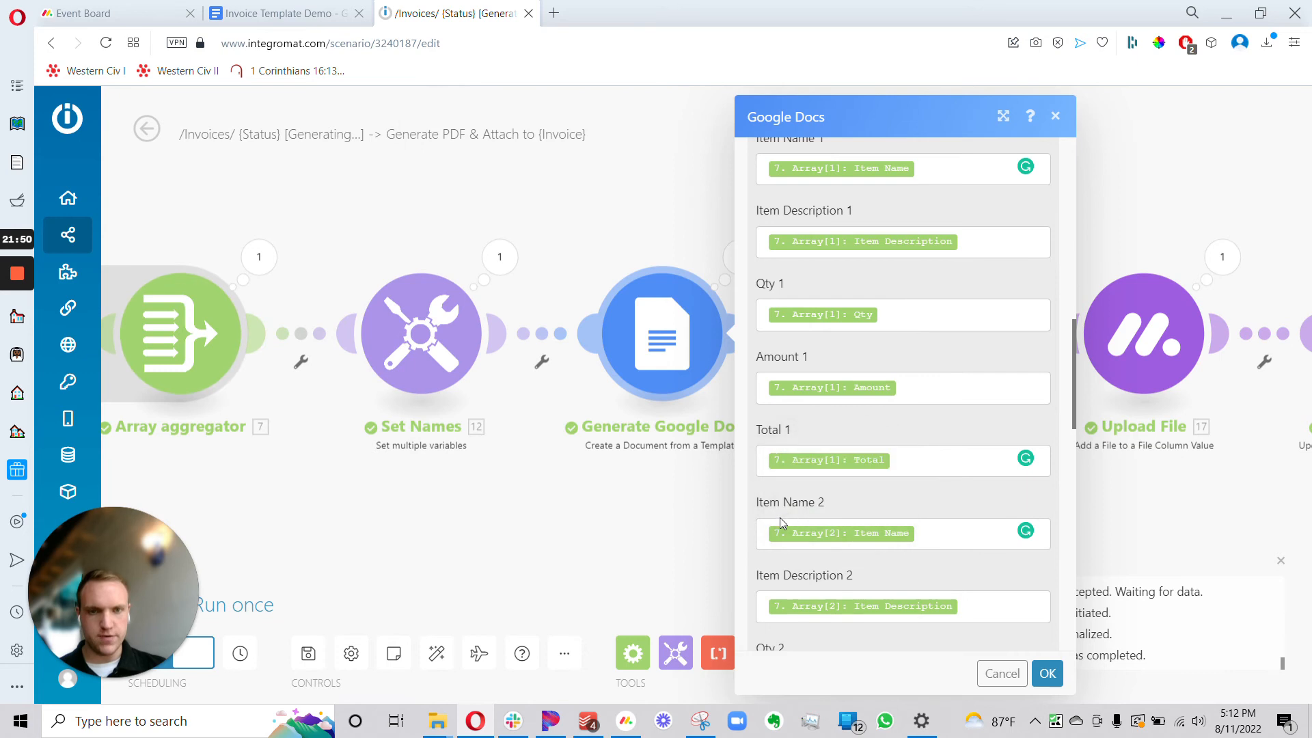
# - Compare the subitems on the Event Board with the second item row of placeholders in the invoice template
pyautogui.click(137, 13)
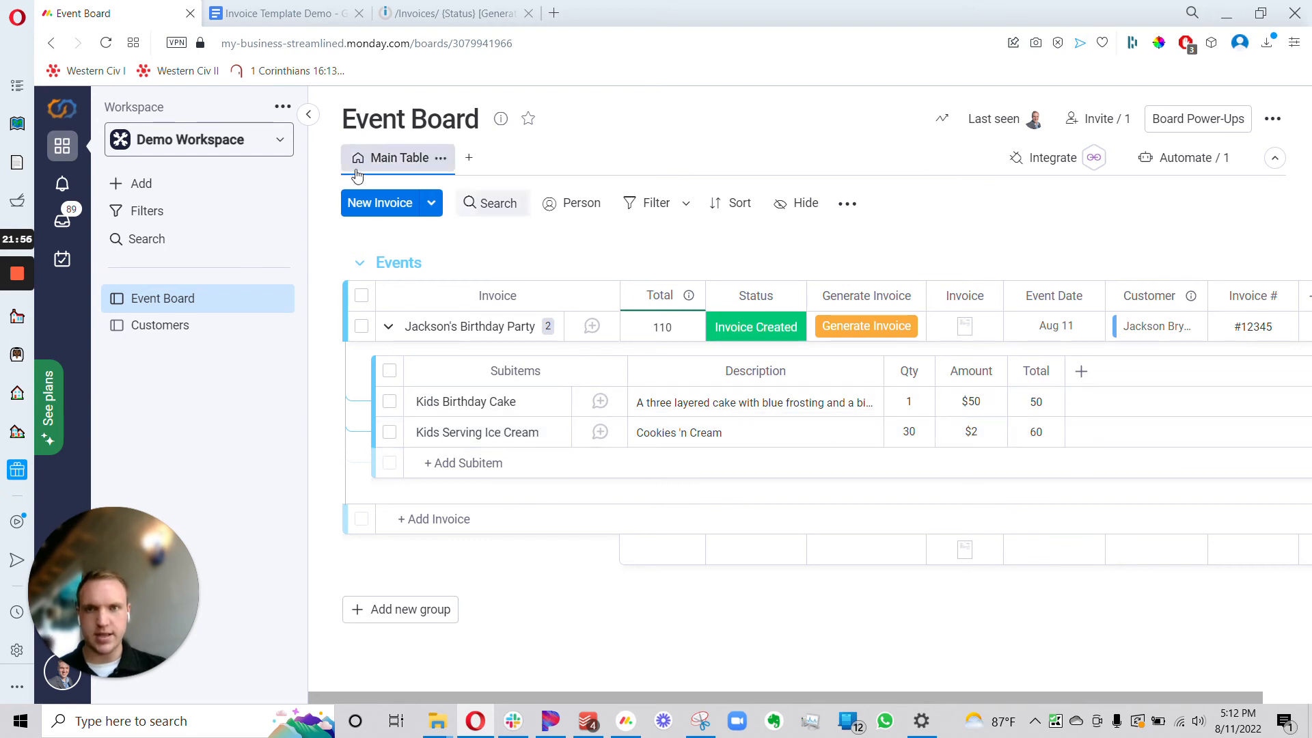
pyautogui.click(321, 13)
pyautogui.moveTo(268, 575); pyautogui.dragTo(779, 581)
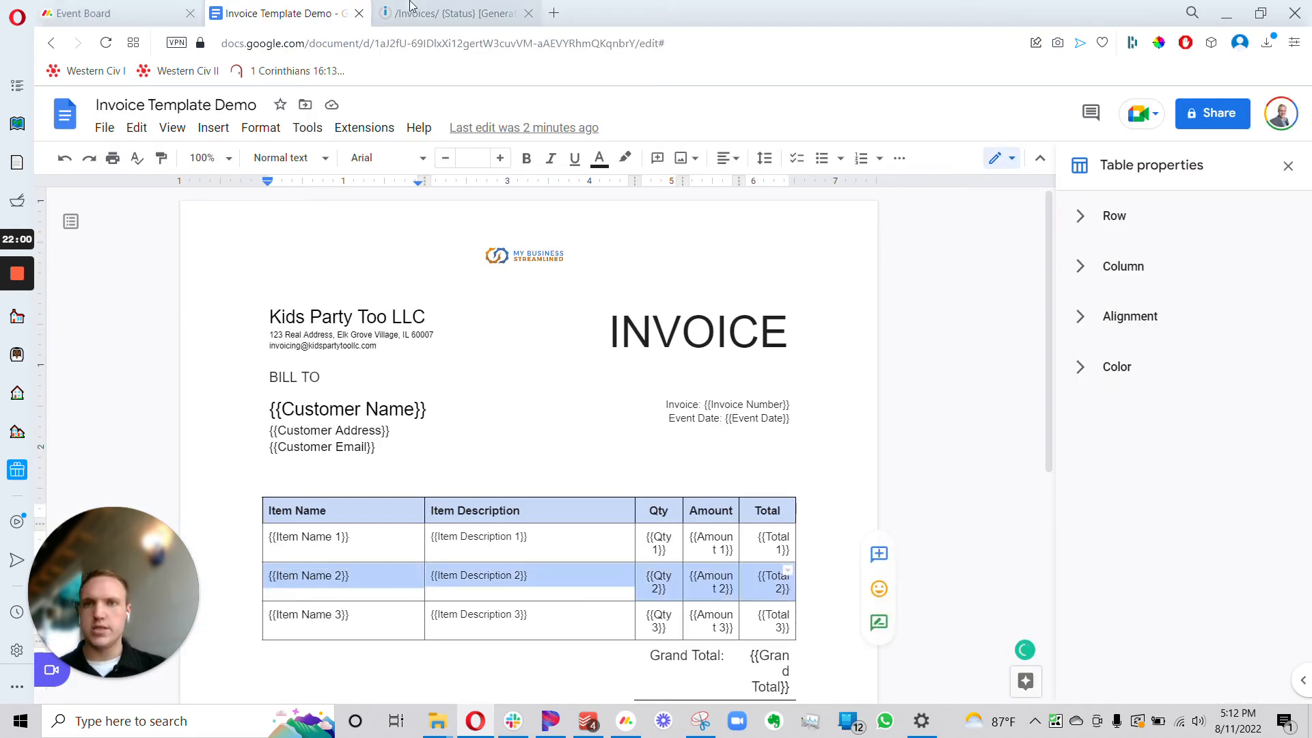
pyautogui.click(143, 13)
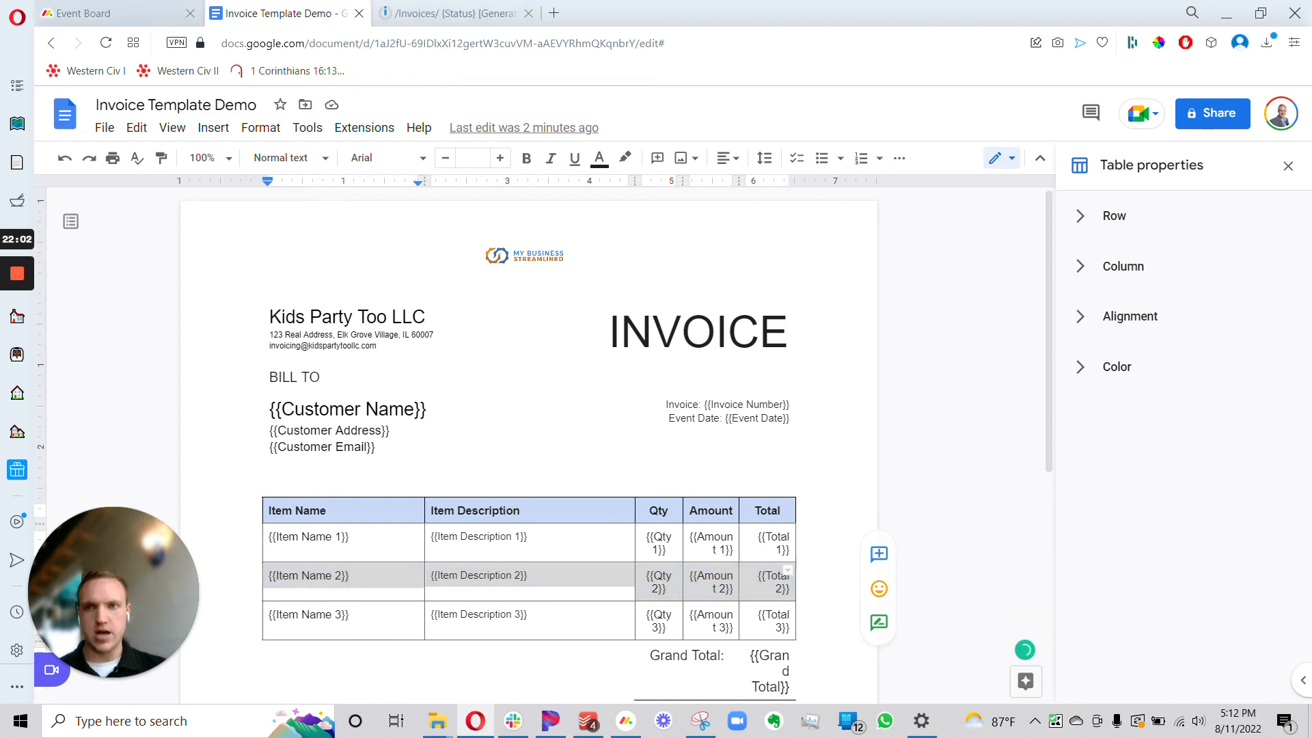
pyautogui.click(439, 15)
# - Review the mapped values from Item Description 2 to Grand Total, including the dollar sign before the Grand Total variable
pyautogui.scroll(-2, 893, 351)
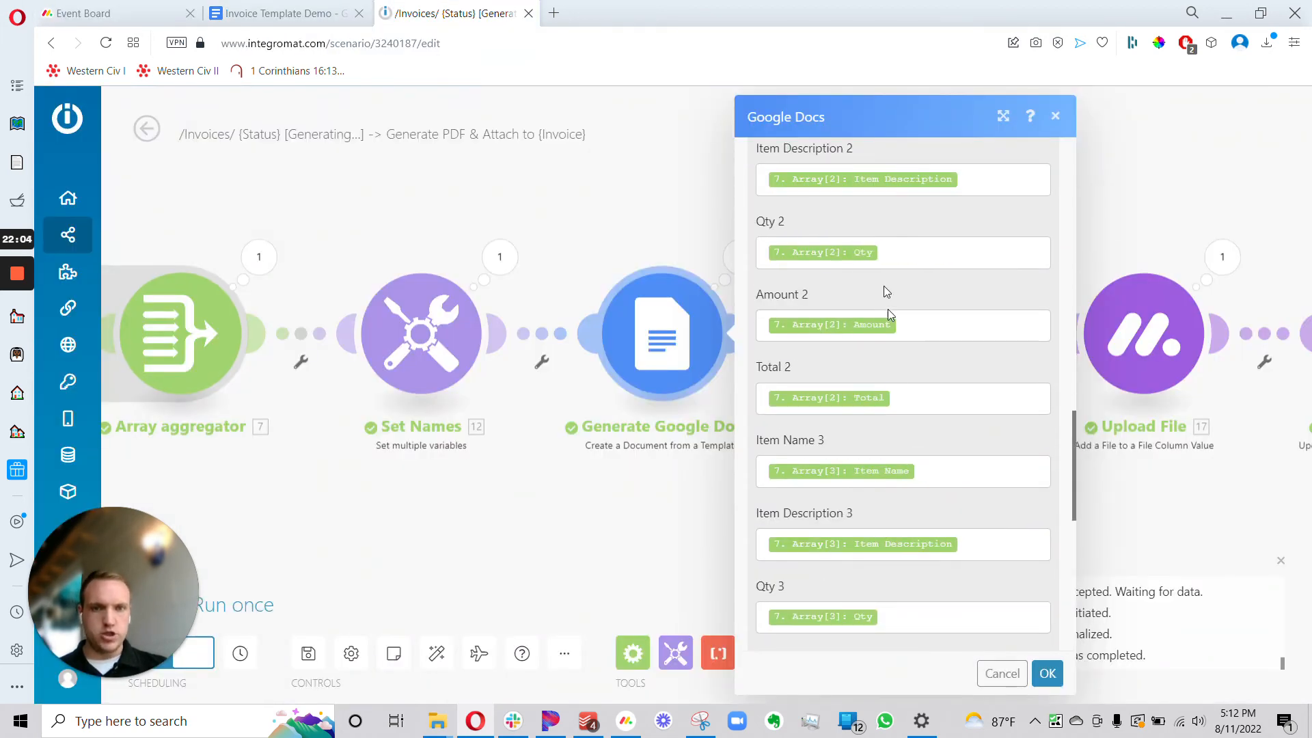
pyautogui.scroll(-5, 840, 410)
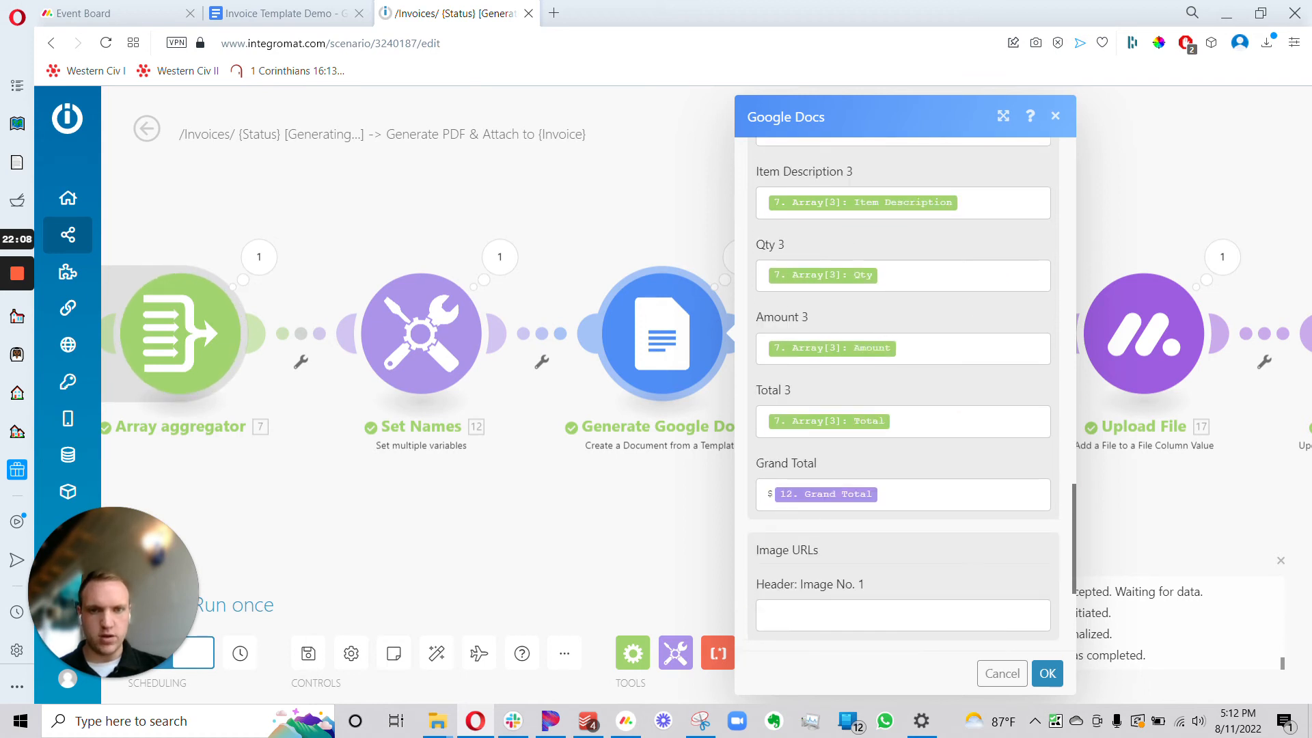
pyautogui.click(769, 494)
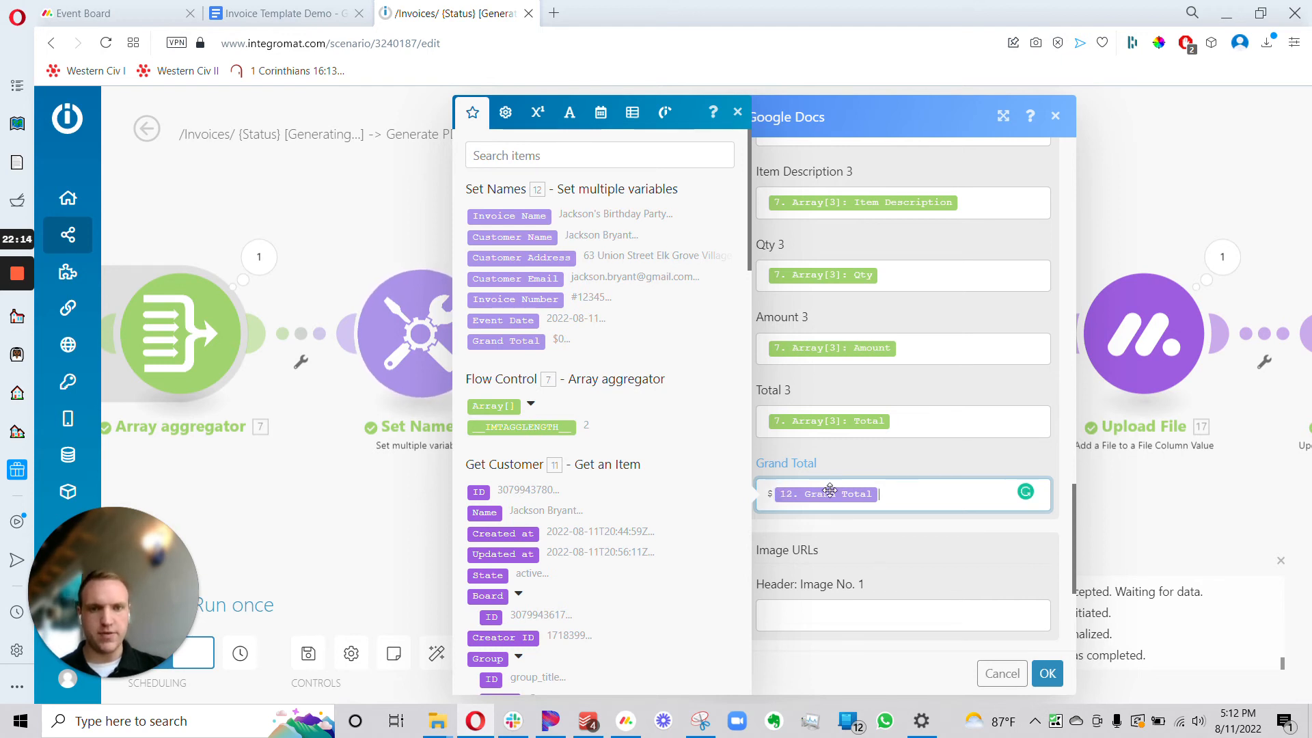
pyautogui.scroll(-1, 908, 437)
pyautogui.scroll(-4, 863, 400)
pyautogui.click(862, 399)
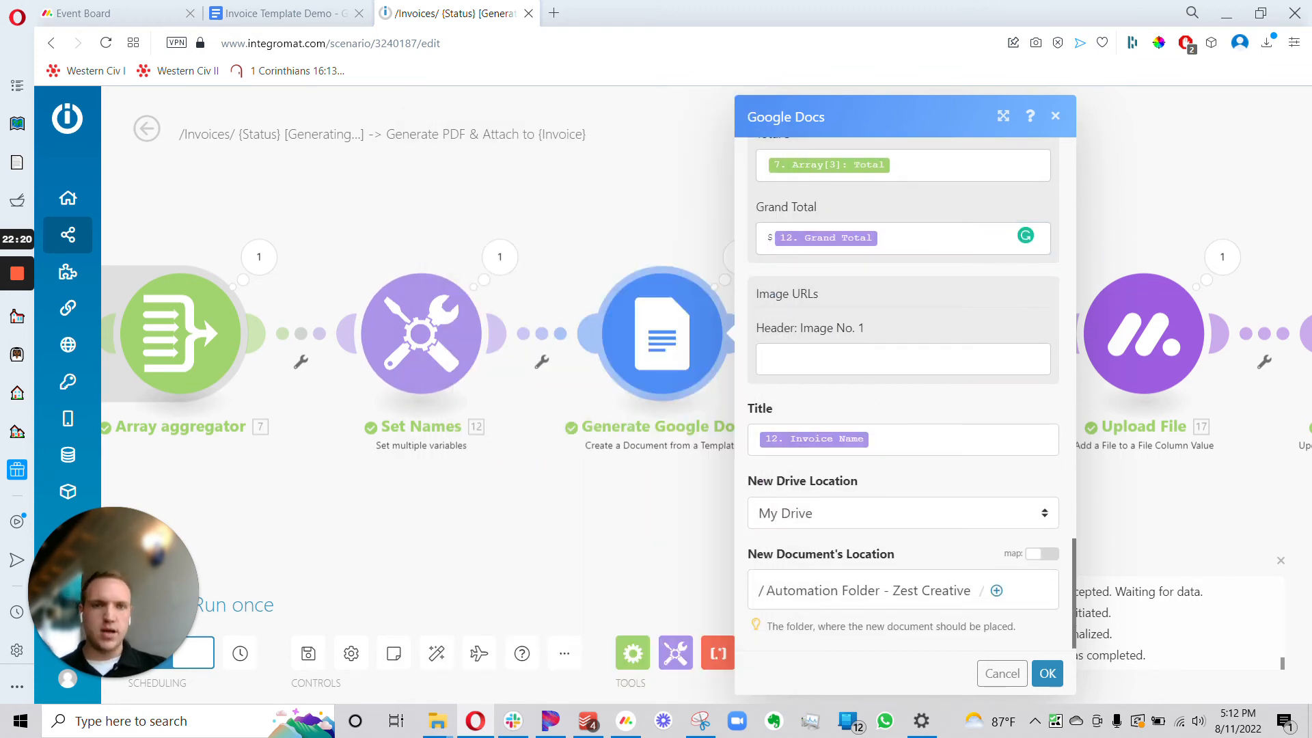
# - Examine the empty Header: Image No. 1 field against the Event Board and the template's header logo, and close its mapping list
pyautogui.click(859, 359)
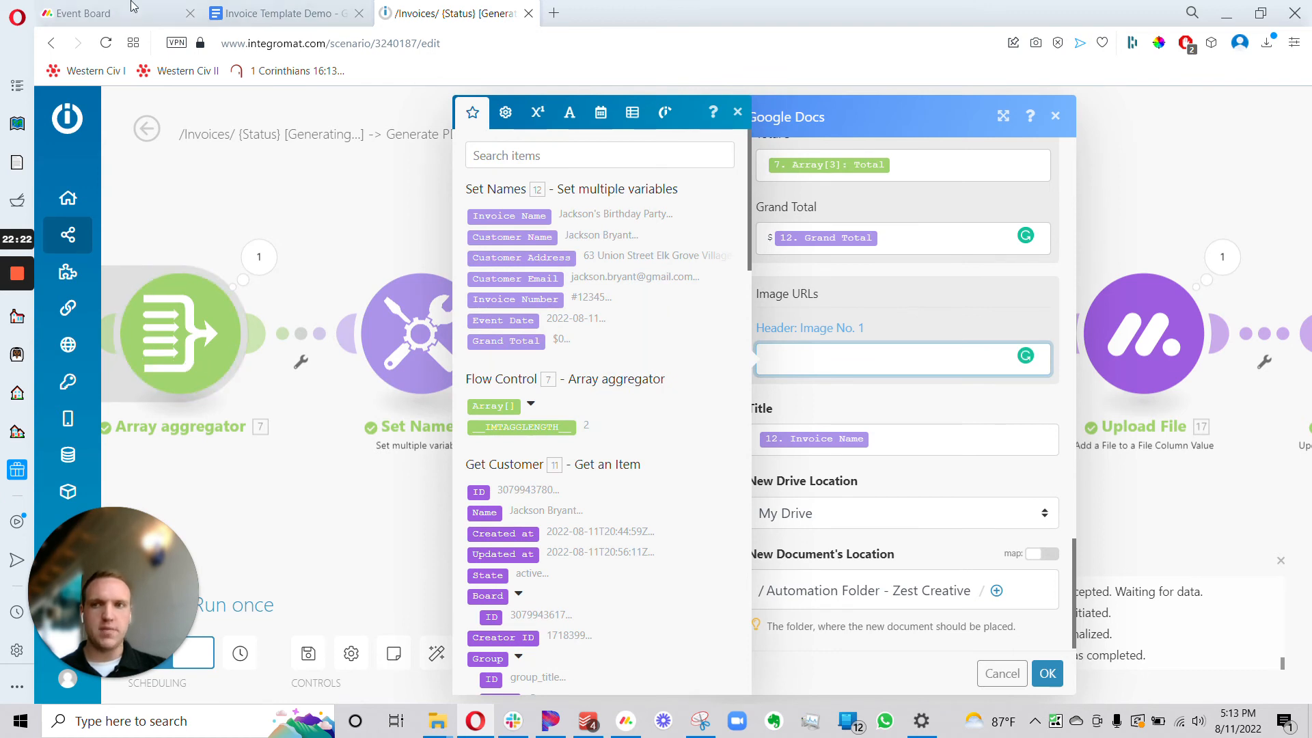
pyautogui.click(109, 13)
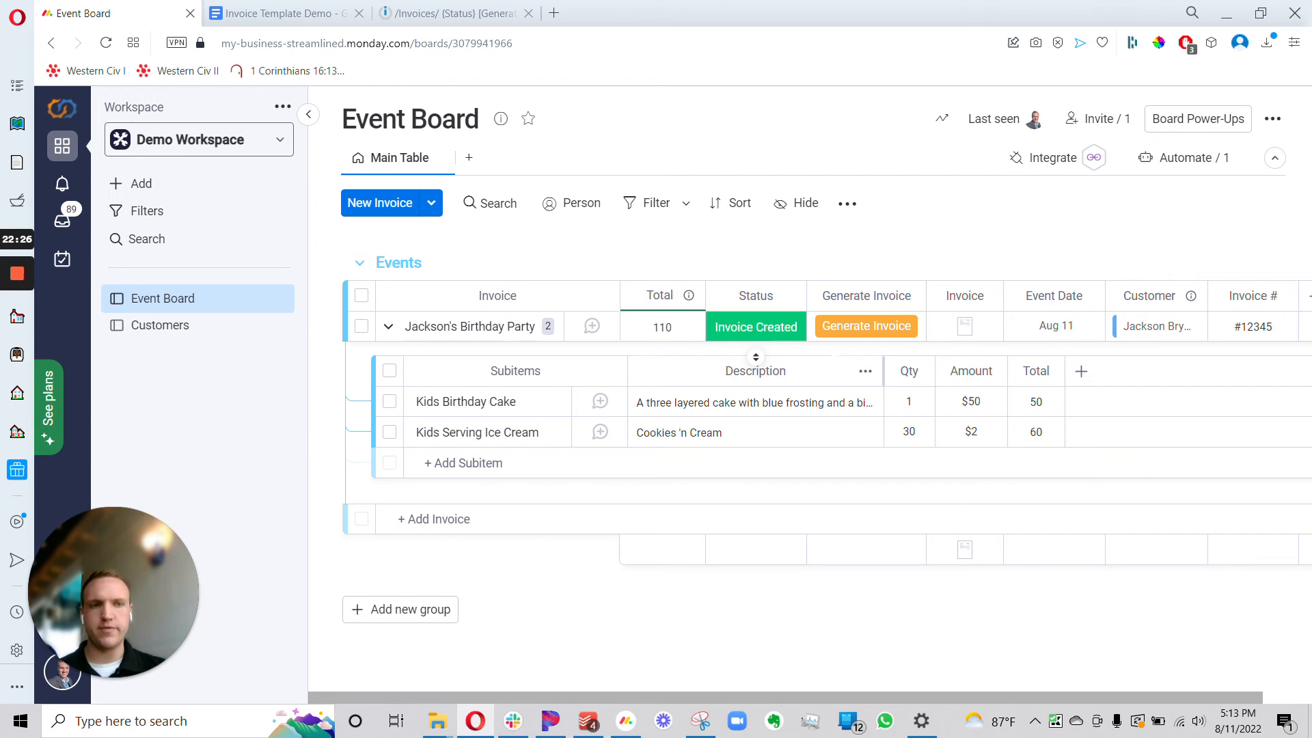
pyautogui.click(447, 10)
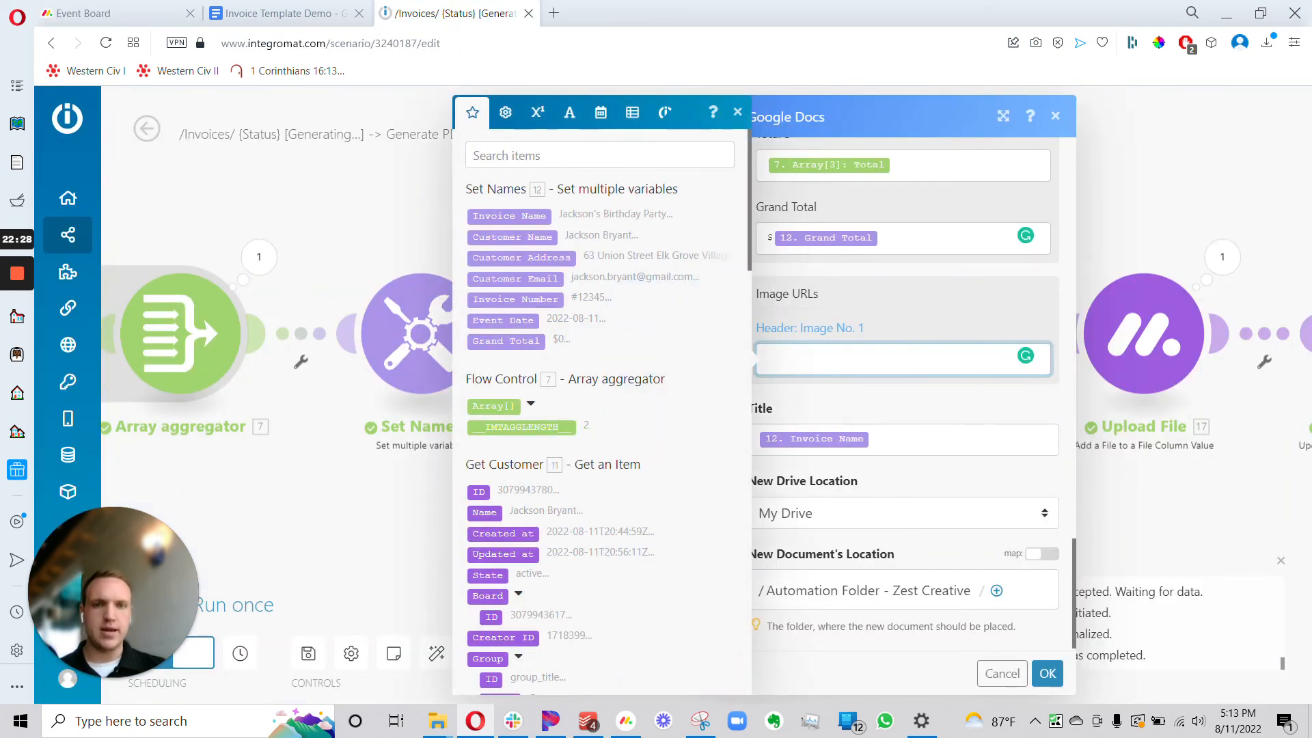
pyautogui.click(287, 13)
pyautogui.click(263, 290)
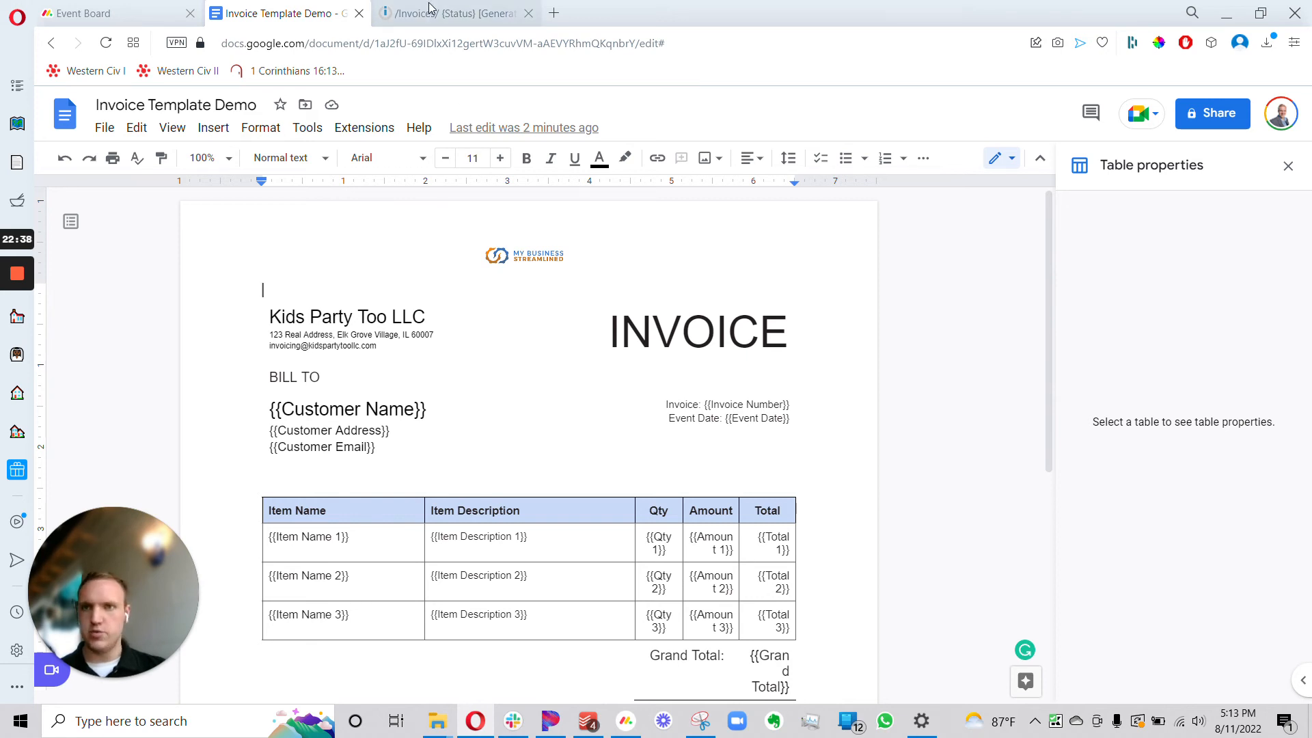
pyautogui.click(447, 13)
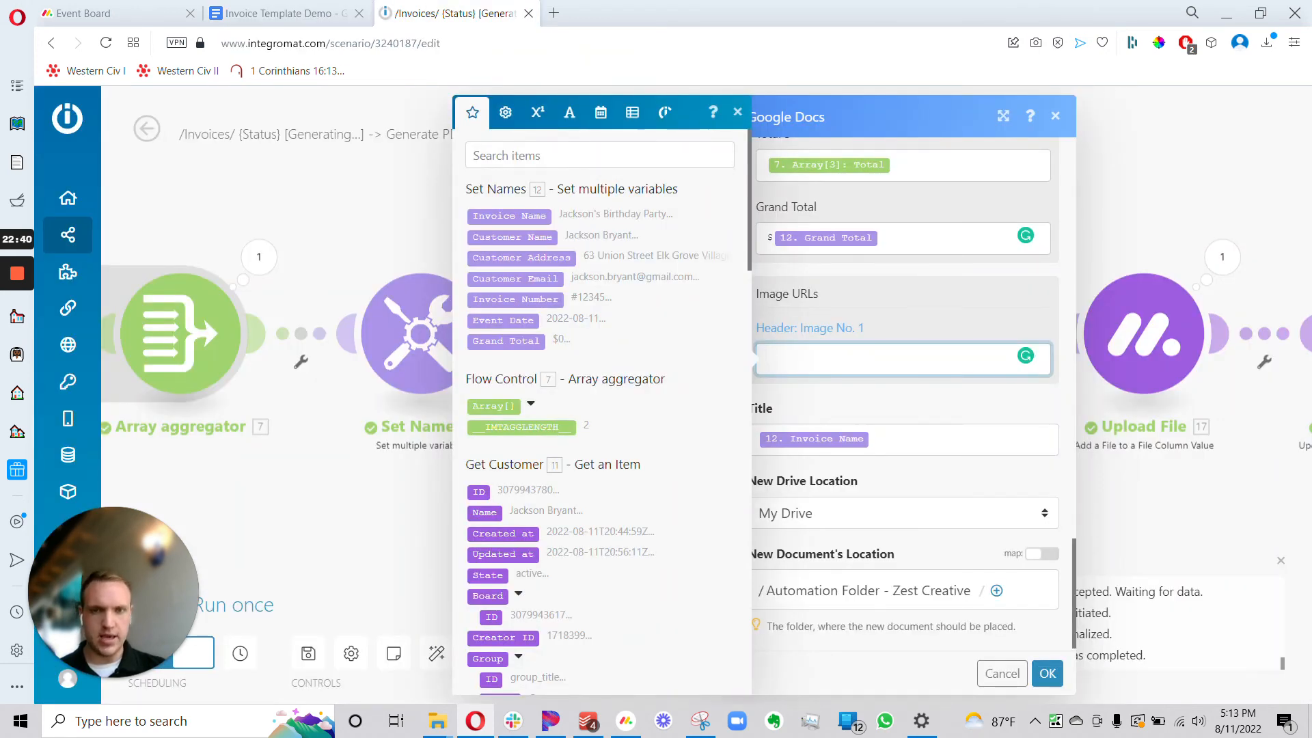
pyautogui.click(748, 441)
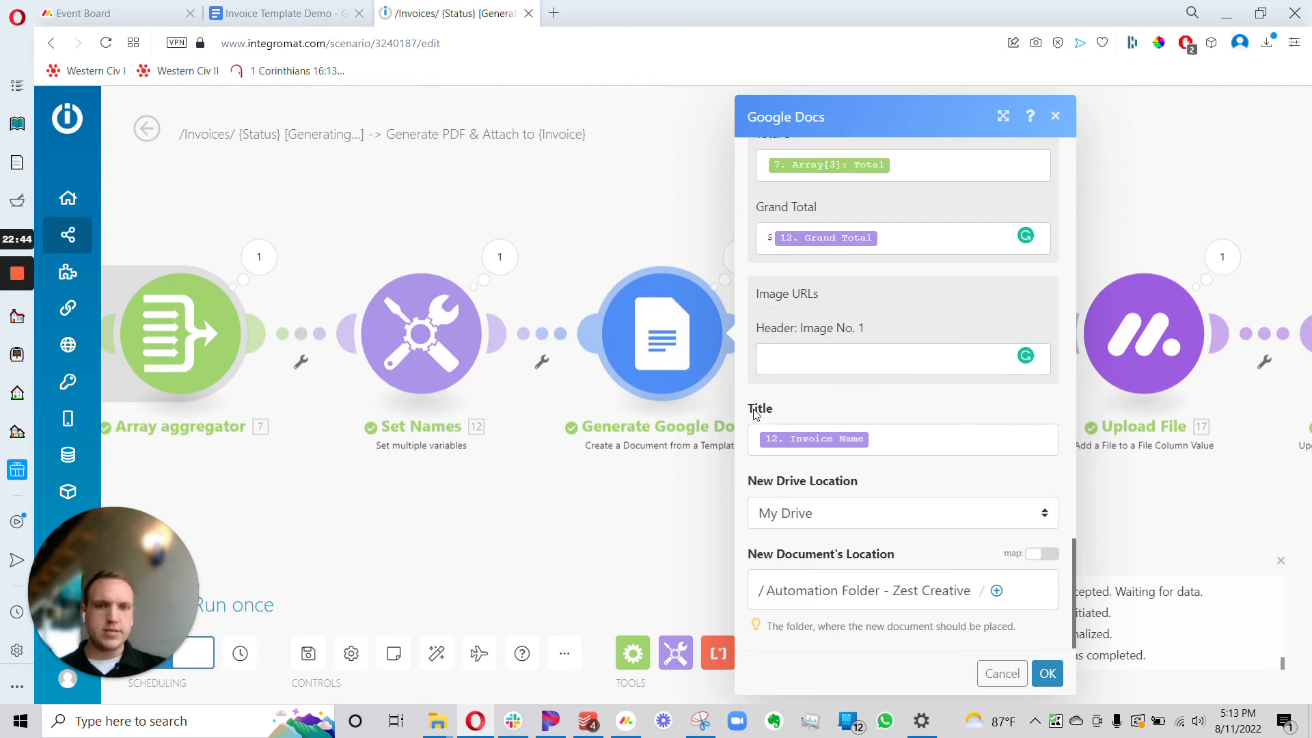
# - Check the Title mapping against the board's invoice name, review the new document's location, and confirm the Generate Google Doc settings
pyautogui.click(117, 13)
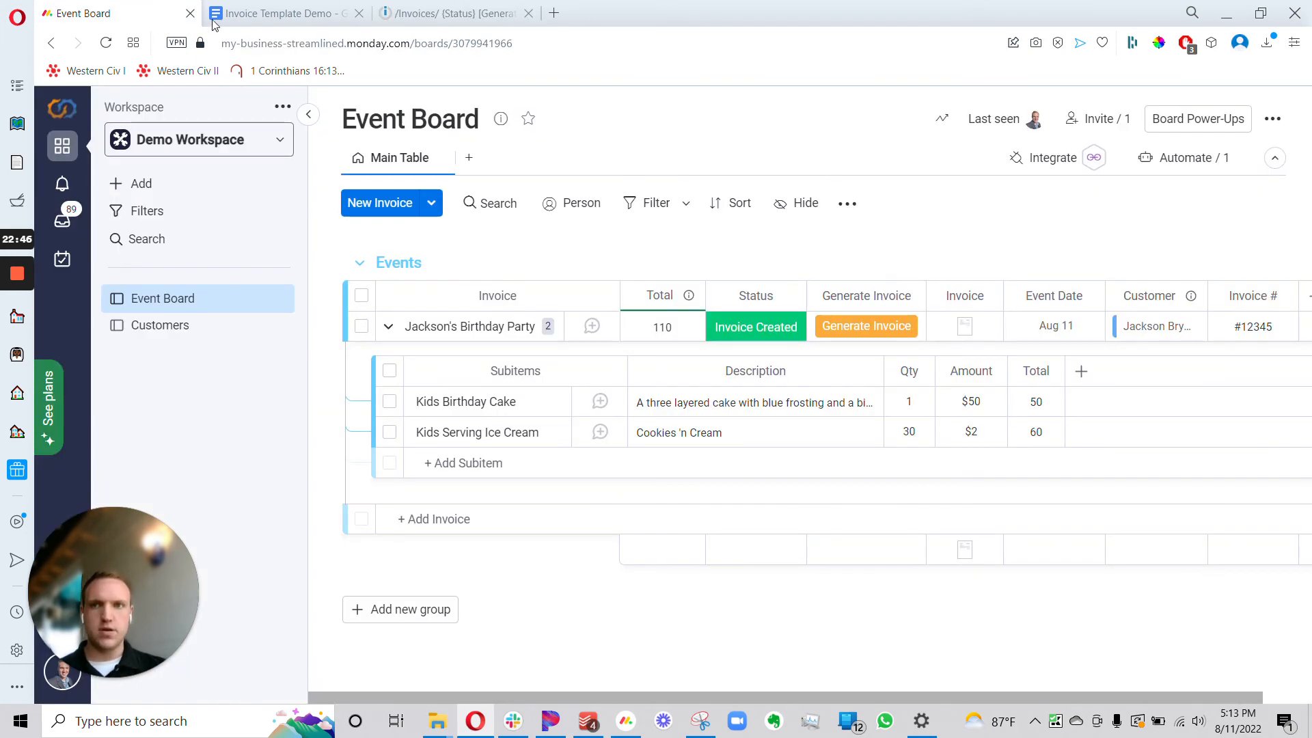
pyautogui.moveTo(965, 334)
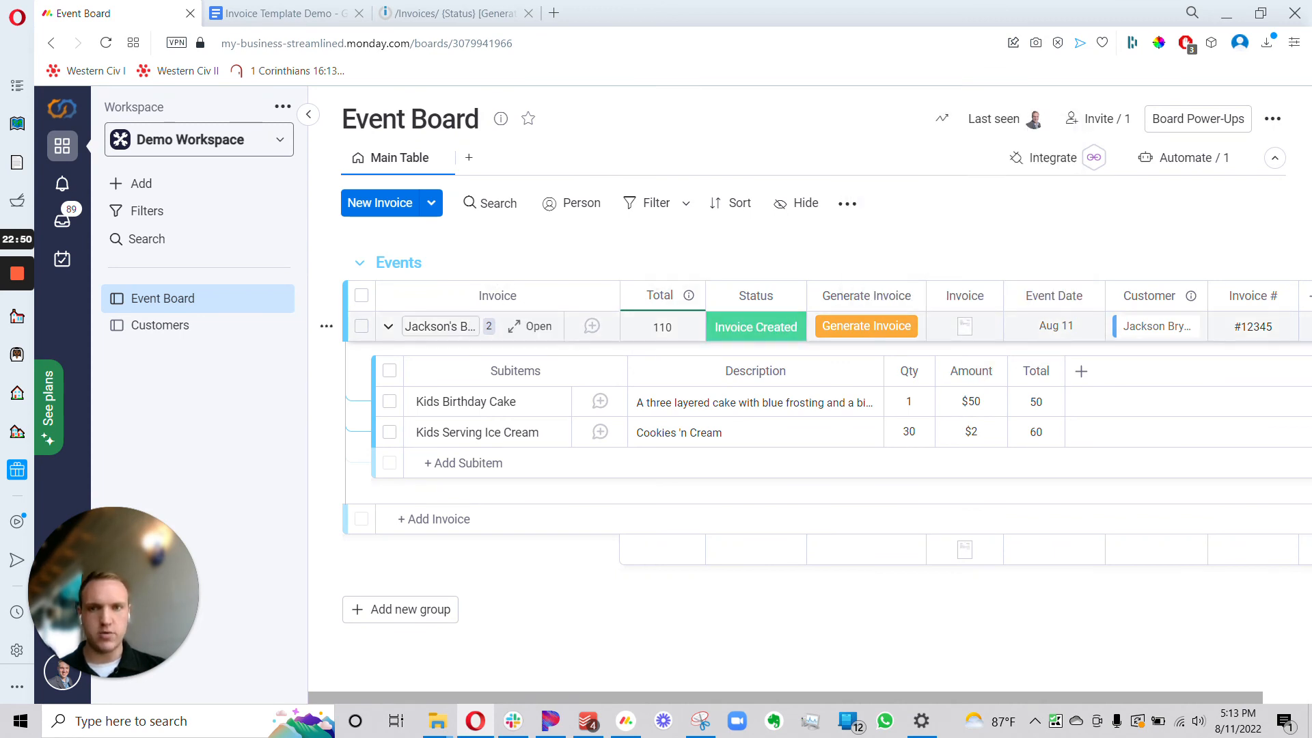
pyautogui.click(451, 13)
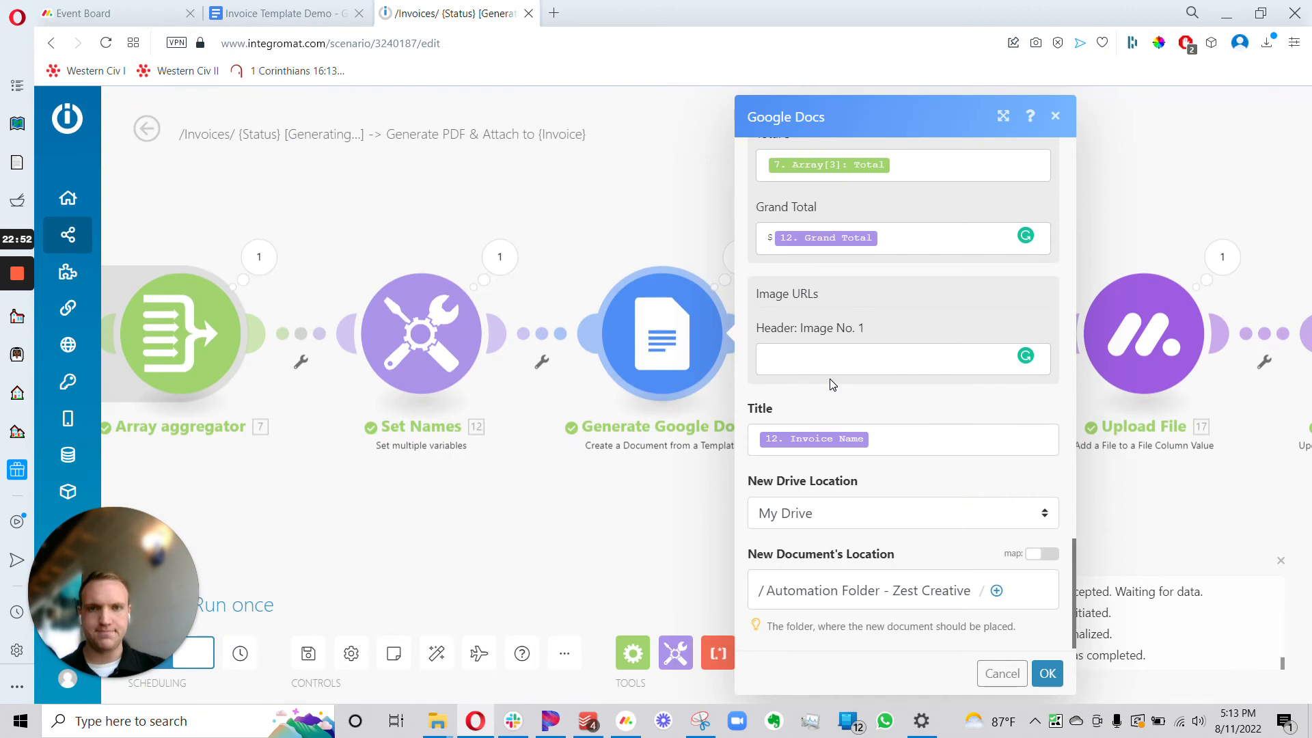
pyautogui.click(942, 439)
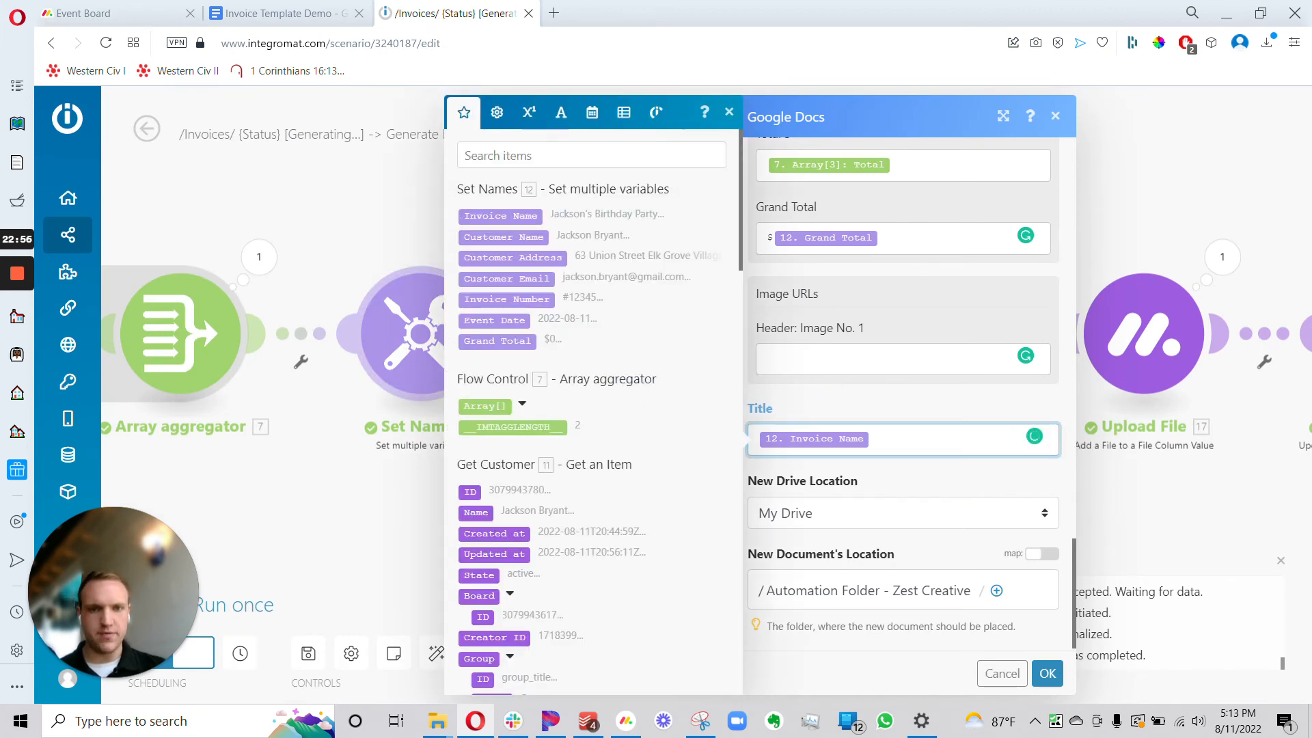
pyautogui.click(873, 480)
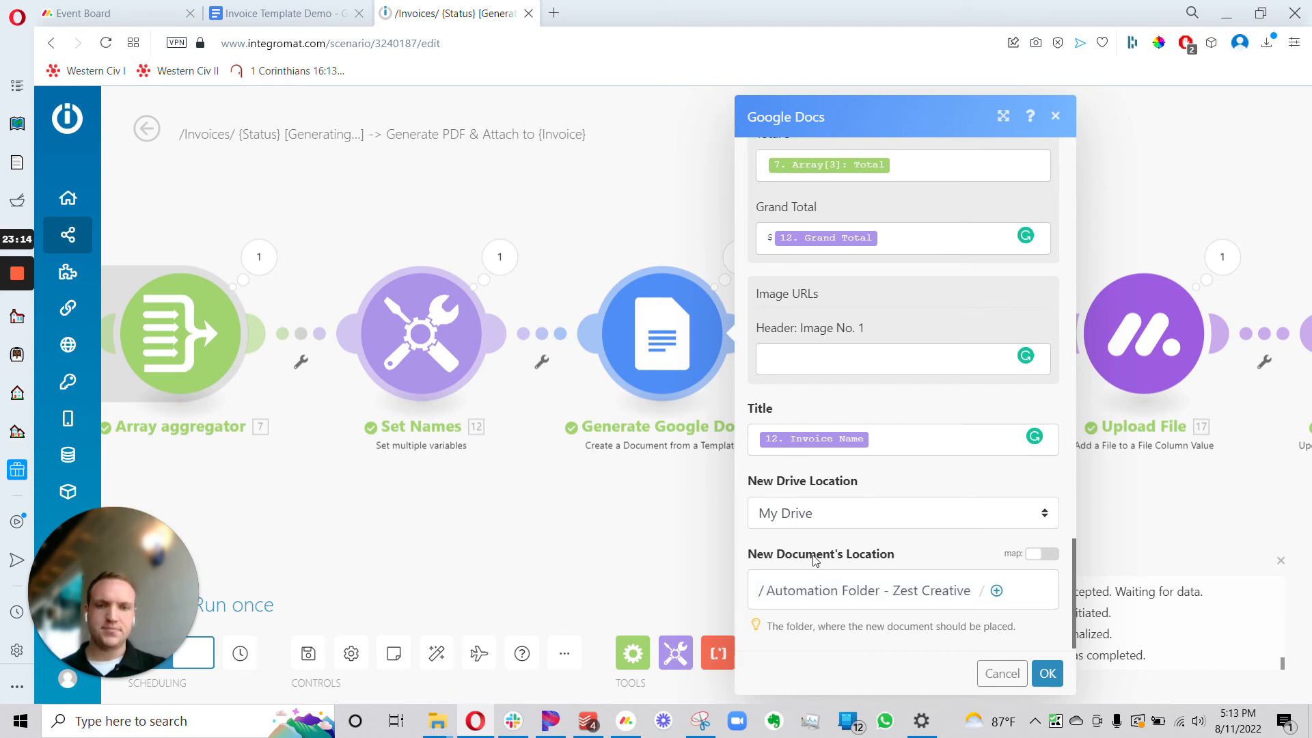
pyautogui.click(1048, 673)
# - Check the Invoice file column on the Event Board and open the settings of the Download PDF module
pyautogui.moveTo(888, 498); pyautogui.dragTo(560, 483)
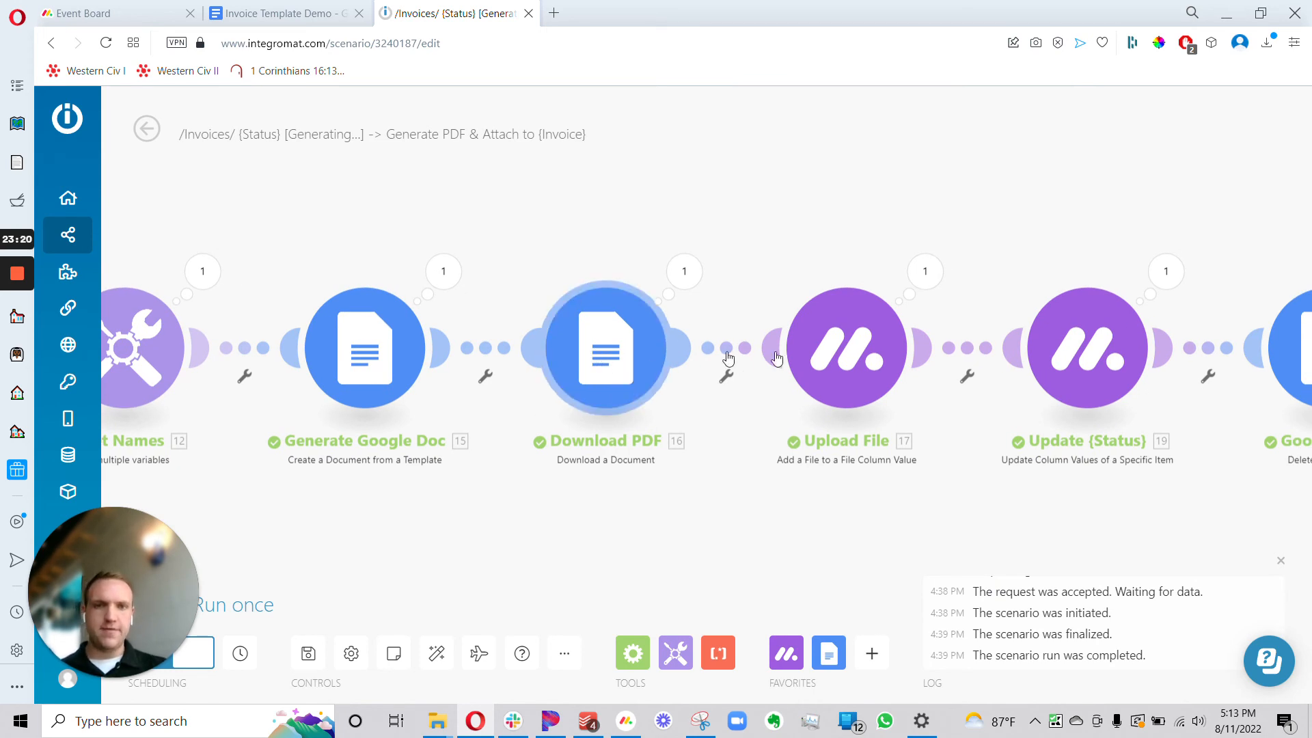
pyautogui.click(109, 13)
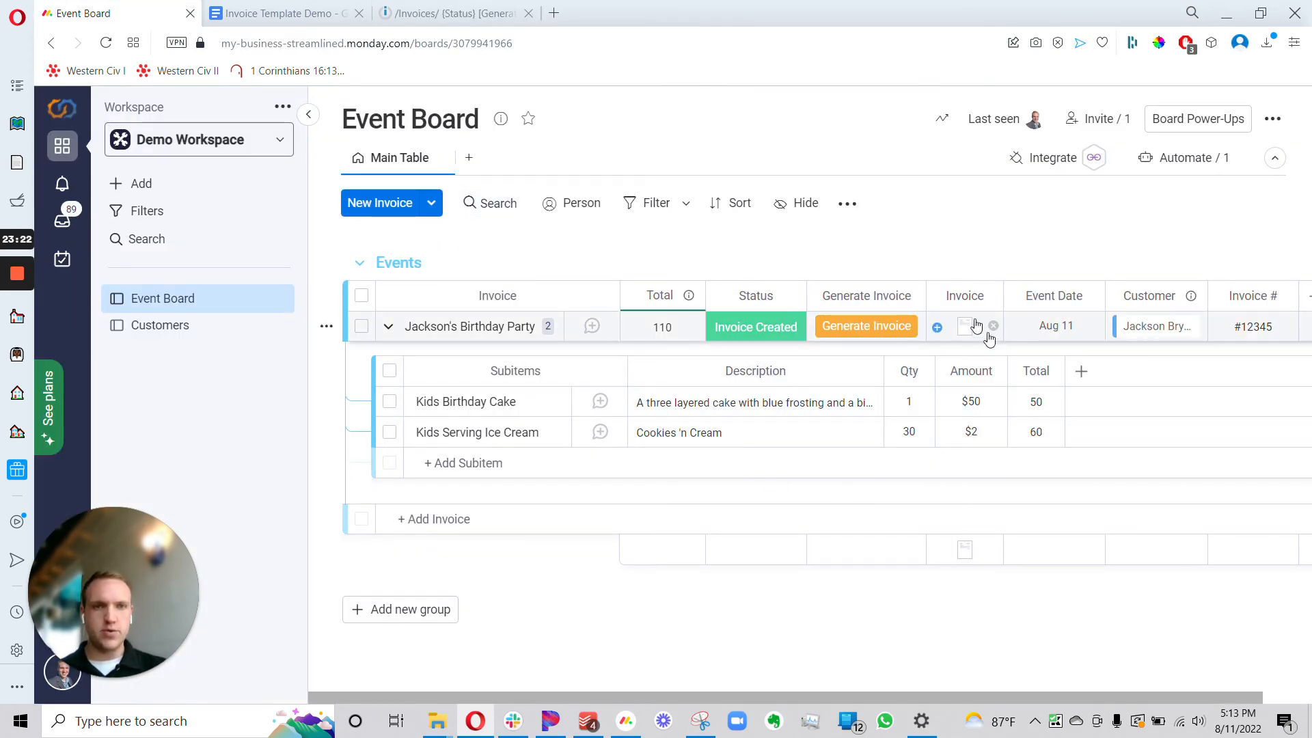
pyautogui.click(423, 13)
pyautogui.moveTo(663, 522); pyautogui.dragTo(610, 529)
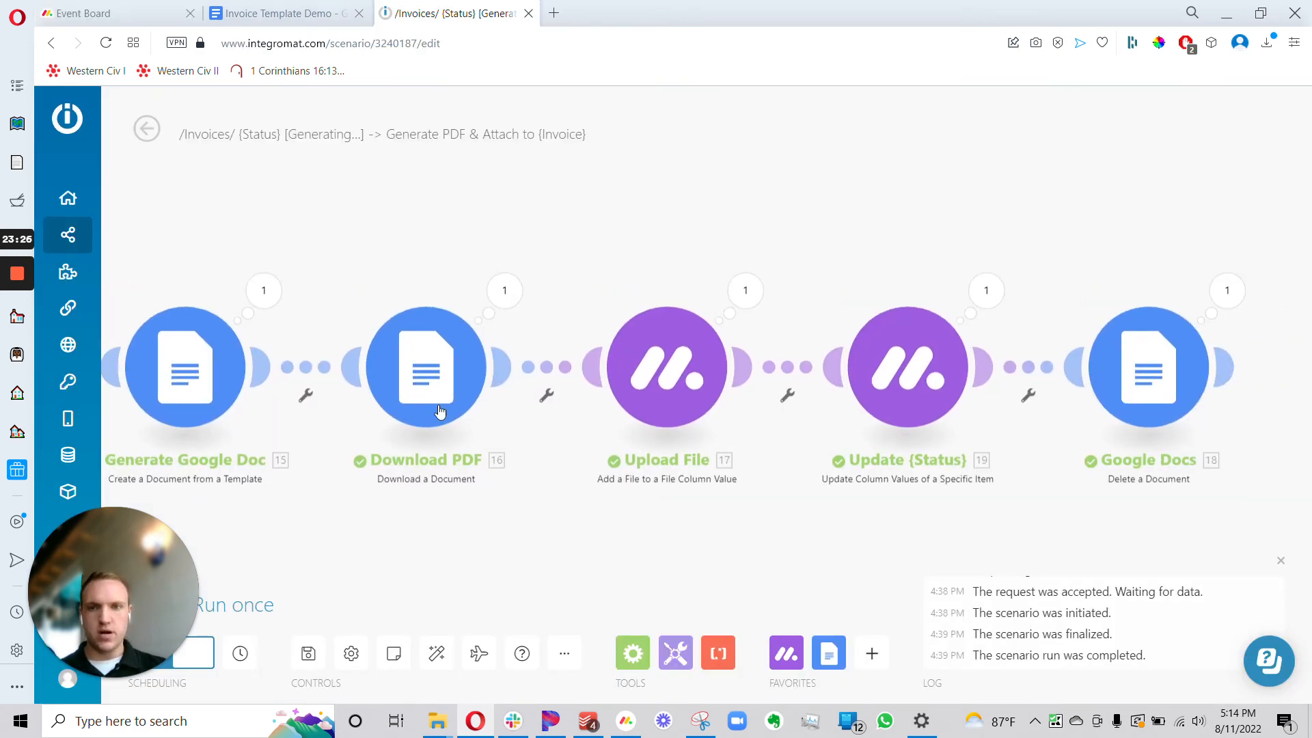
pyautogui.moveTo(177, 376); pyautogui.dragTo(287, 363)
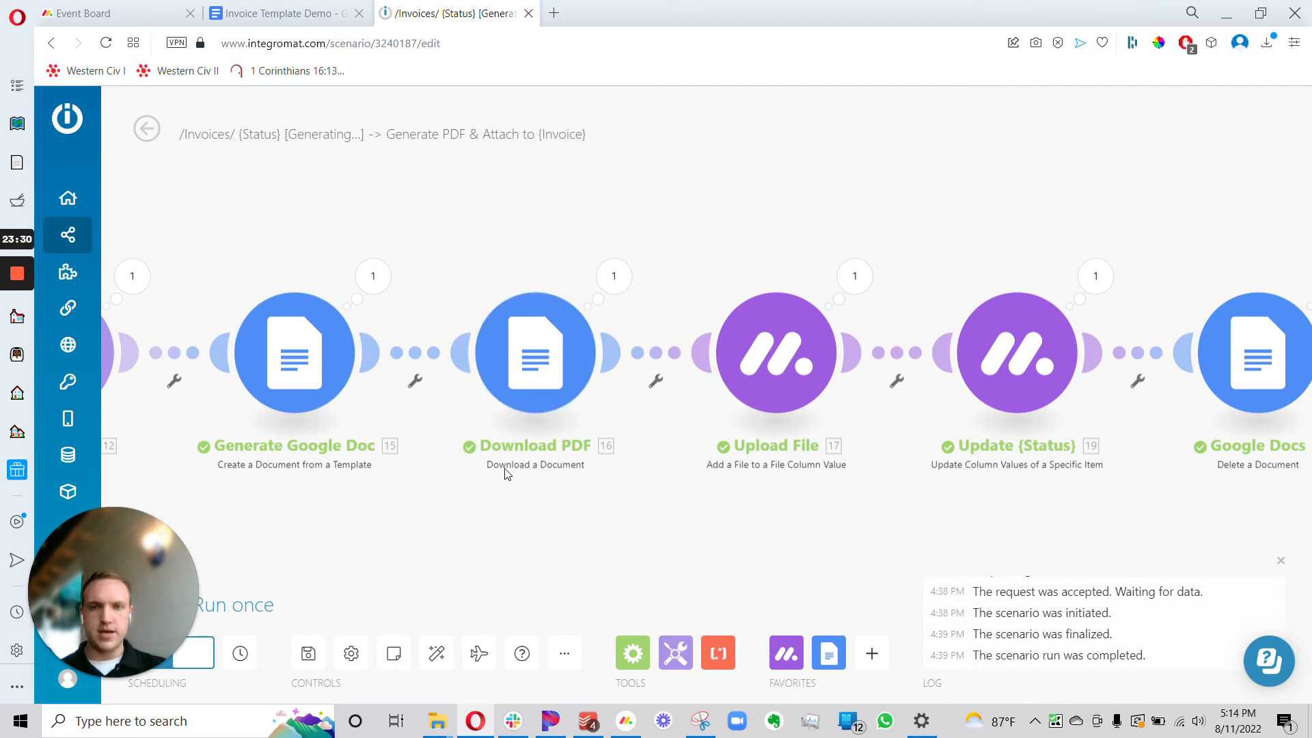
pyautogui.click(537, 352)
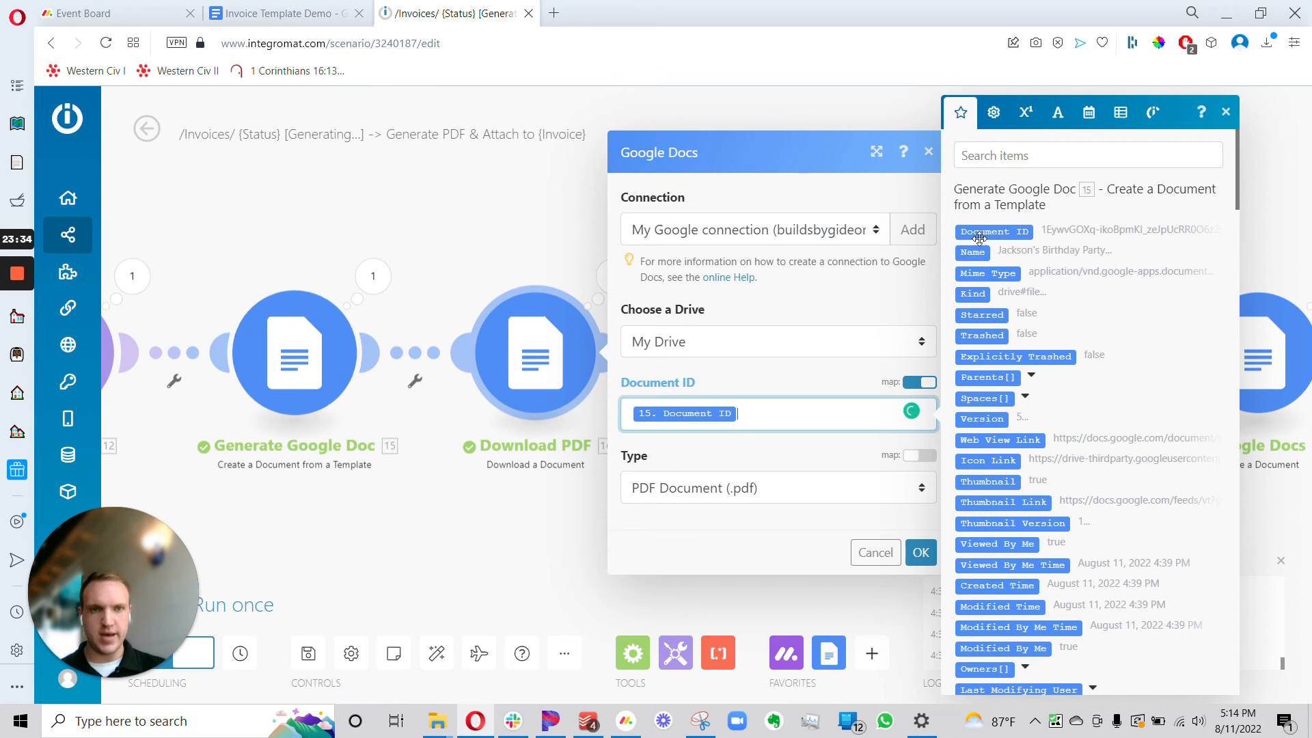
# - Review the output formats of the Download PDF module, keep PDF Document (.pdf) as the type, and confirm the settings
pyautogui.click(774, 489)
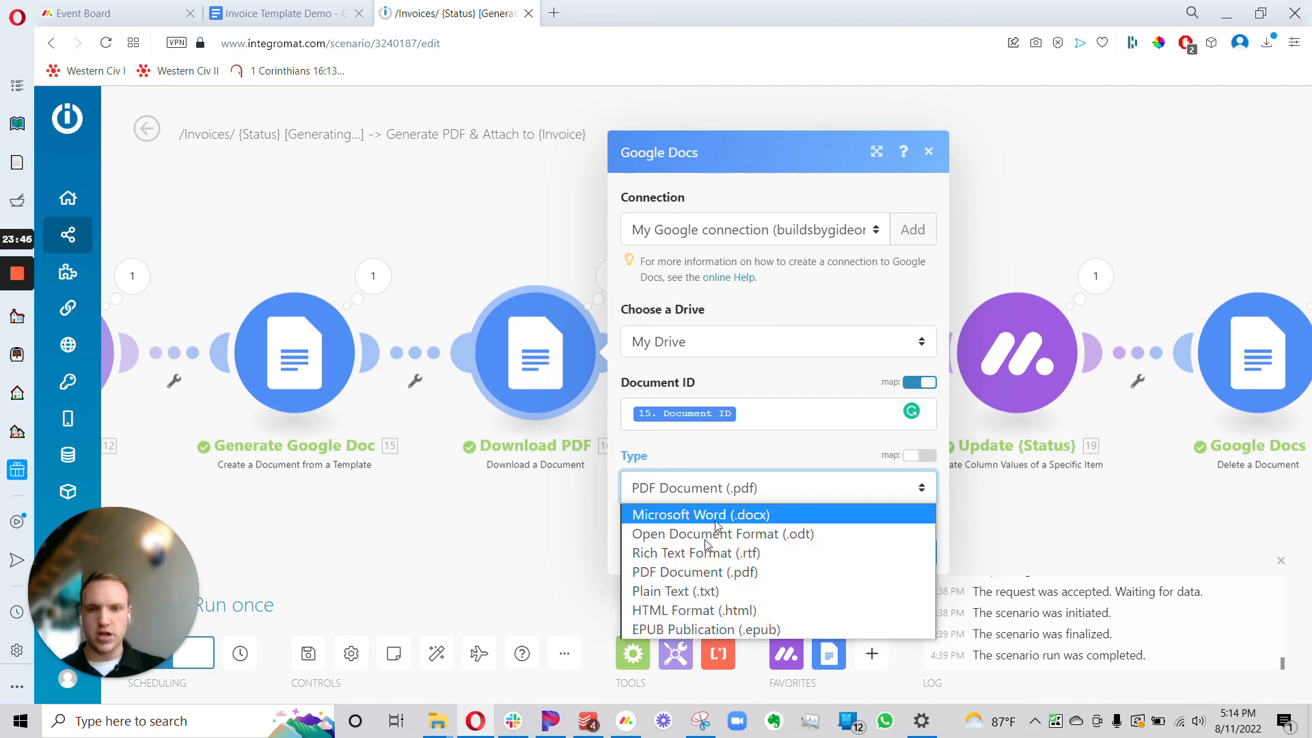
pyautogui.click(762, 573)
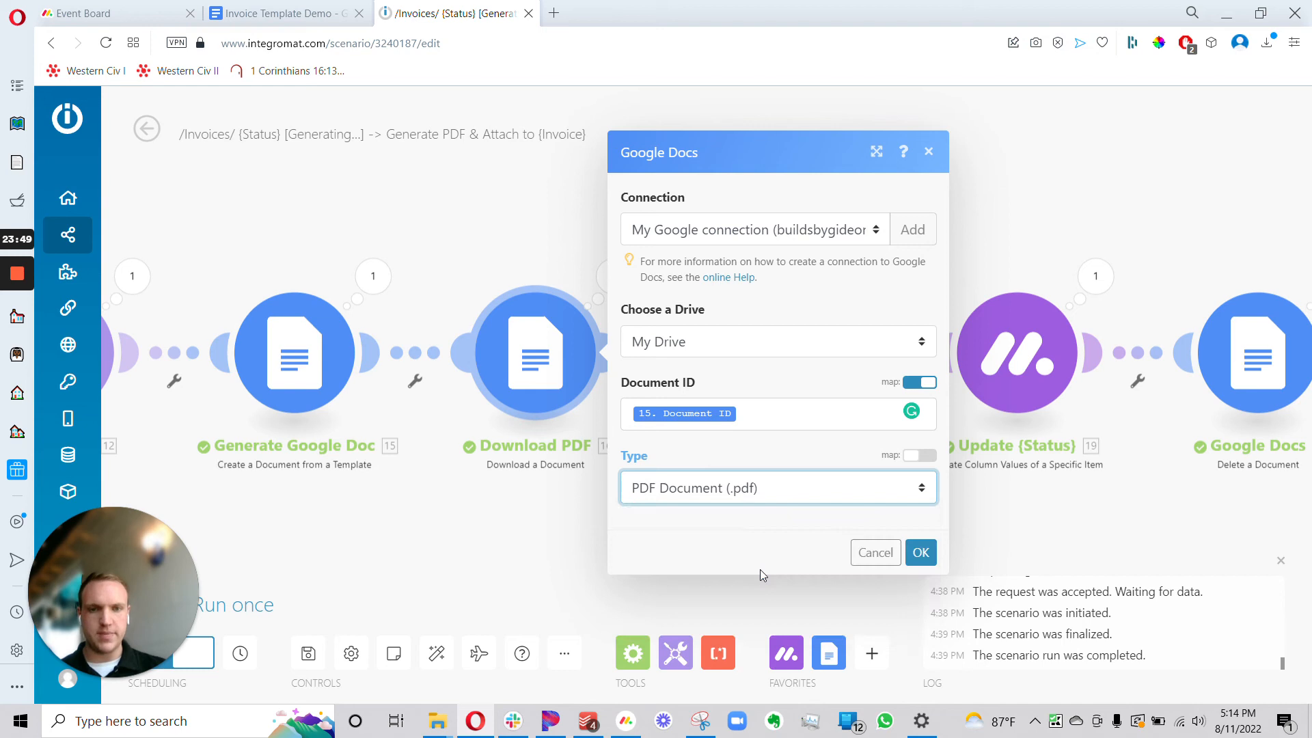
pyautogui.click(920, 553)
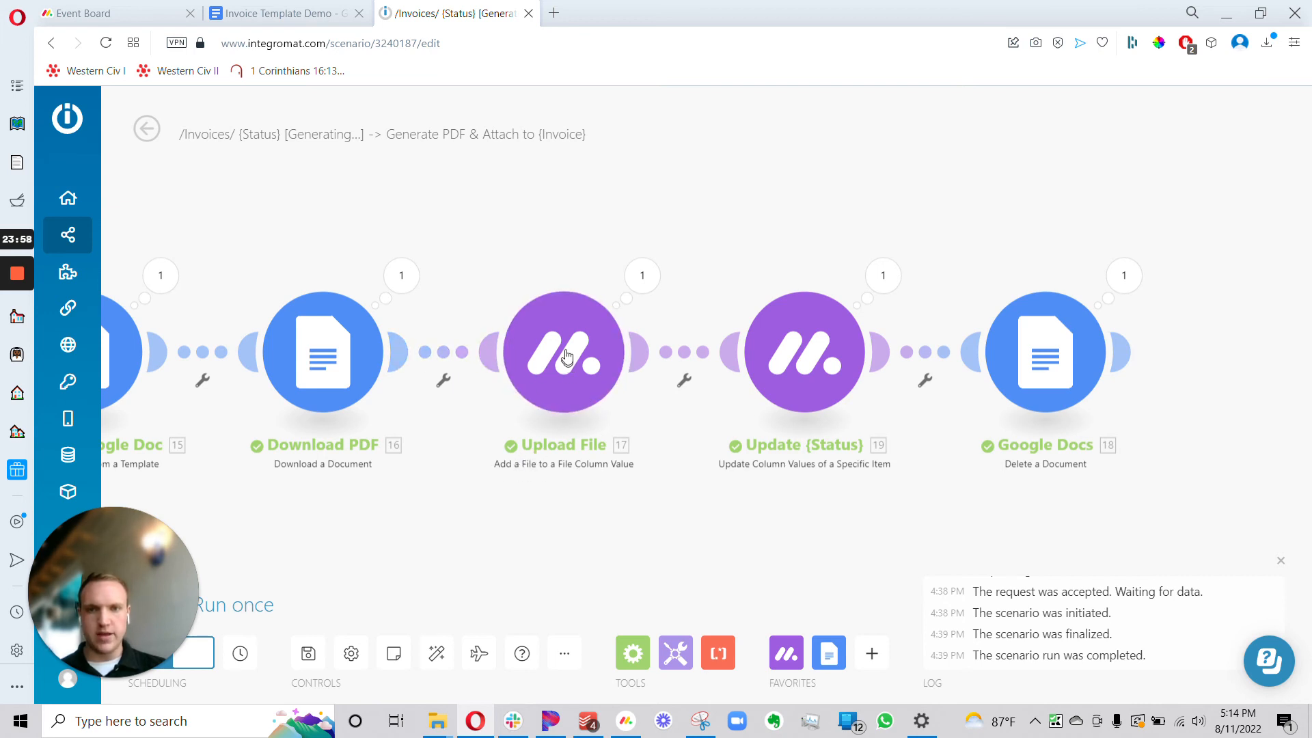
# - Open the Upload File module's settings and check its Item ID mapping against the trigger's event pulseId value
pyautogui.click(579, 367)
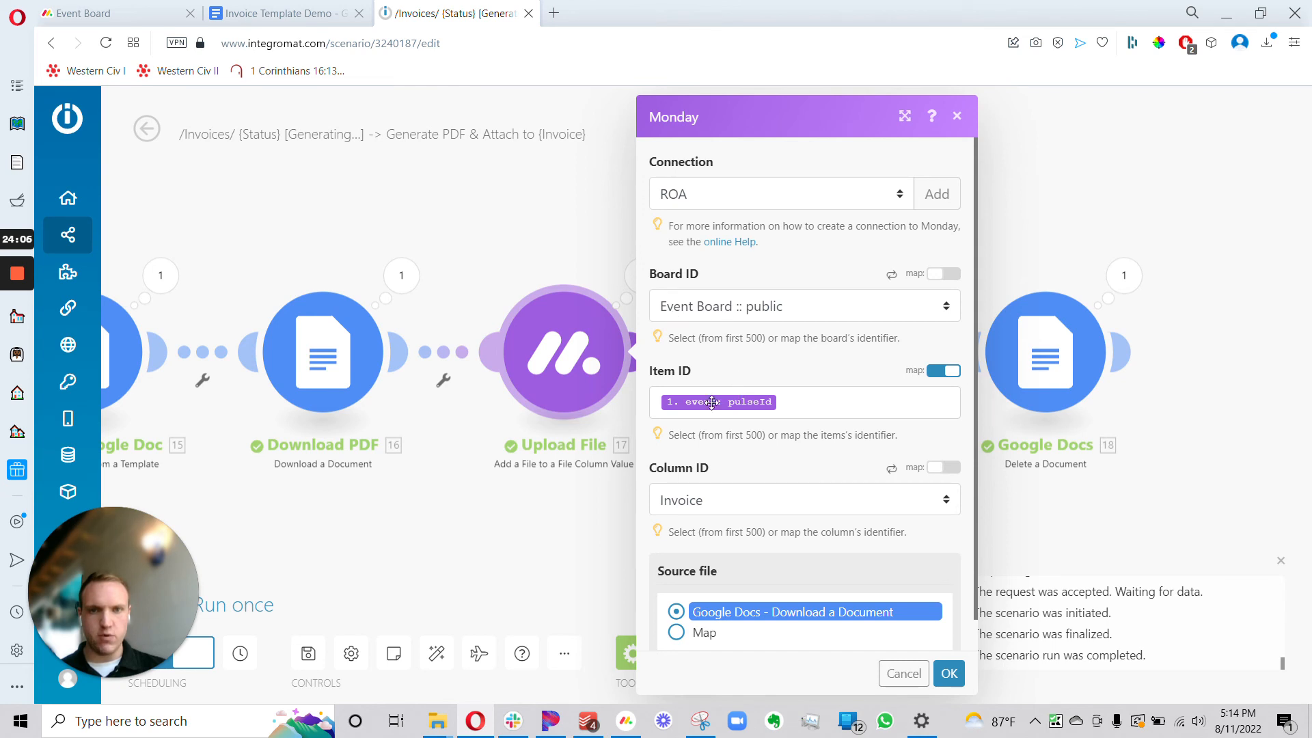
pyautogui.click(888, 402)
pyautogui.scroll(-15, 1070, 421)
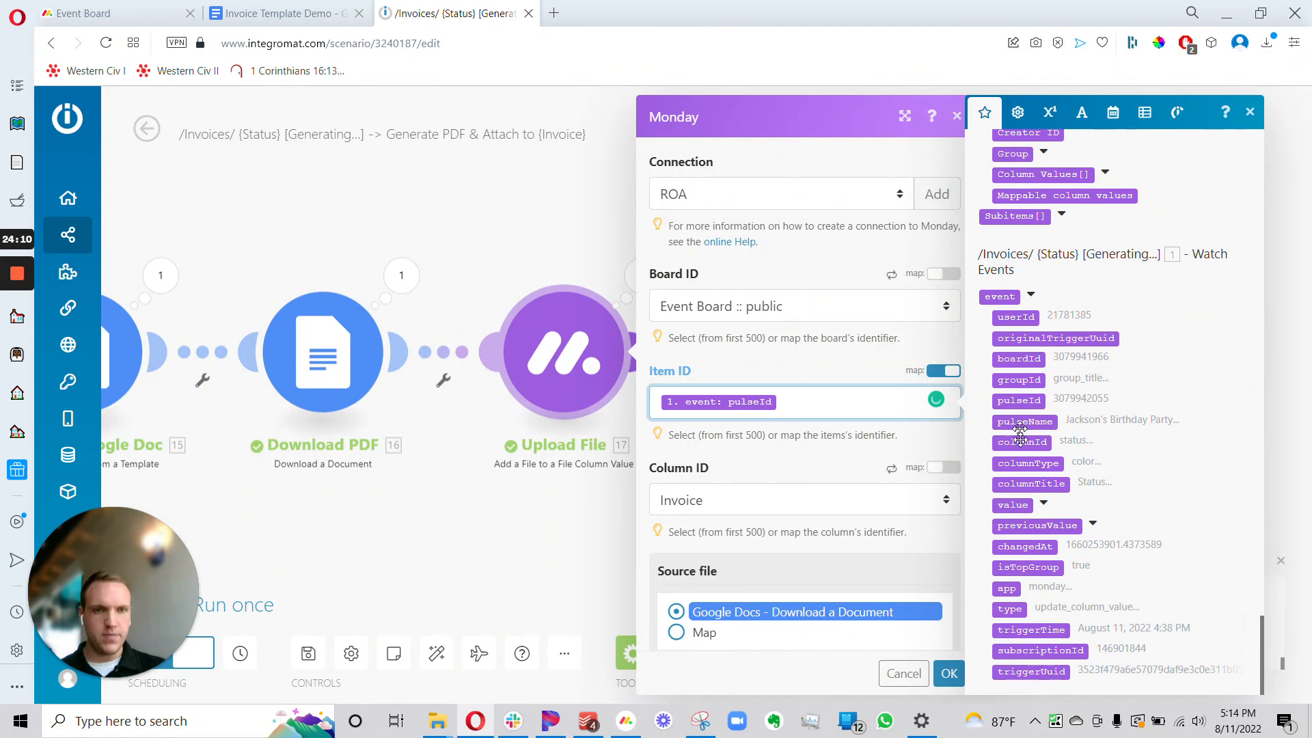
pyautogui.click(776, 448)
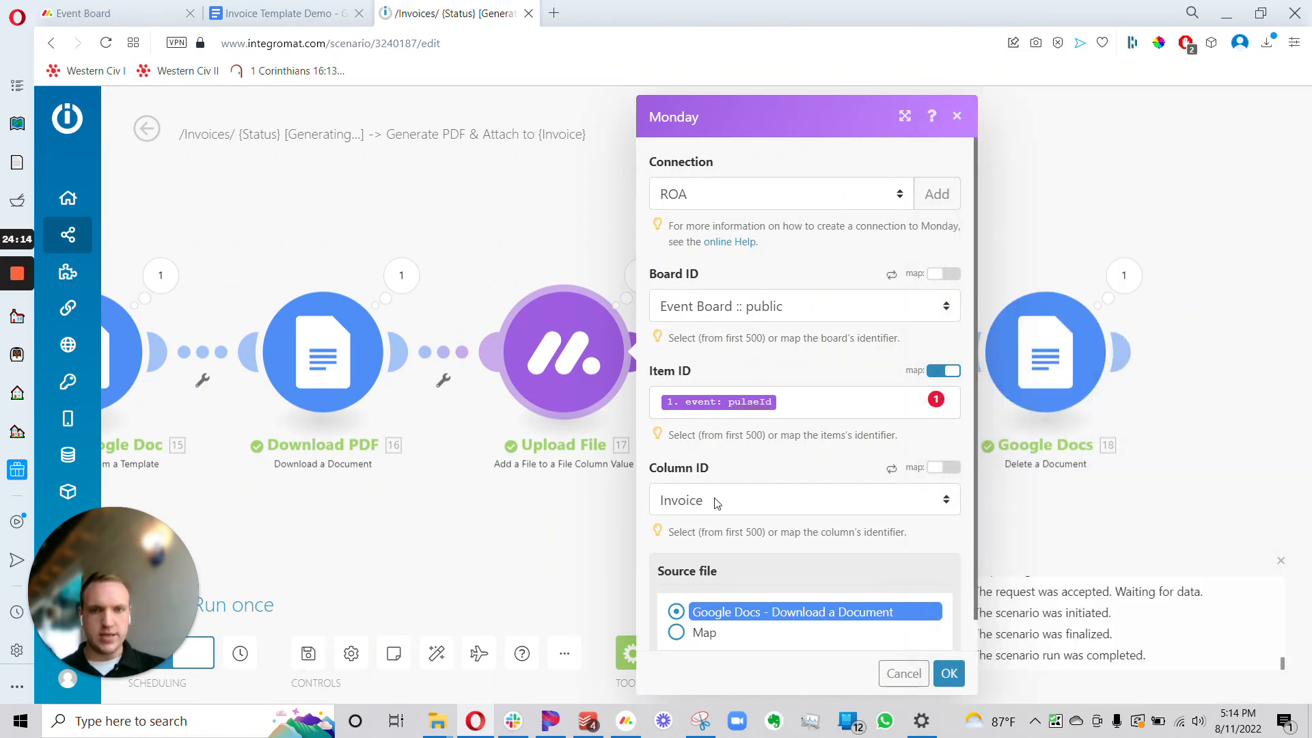
# - Compare the Upload File module's Column ID with the Event Board's Invoice column, check the source file, and confirm the settings
pyautogui.click(161, 10)
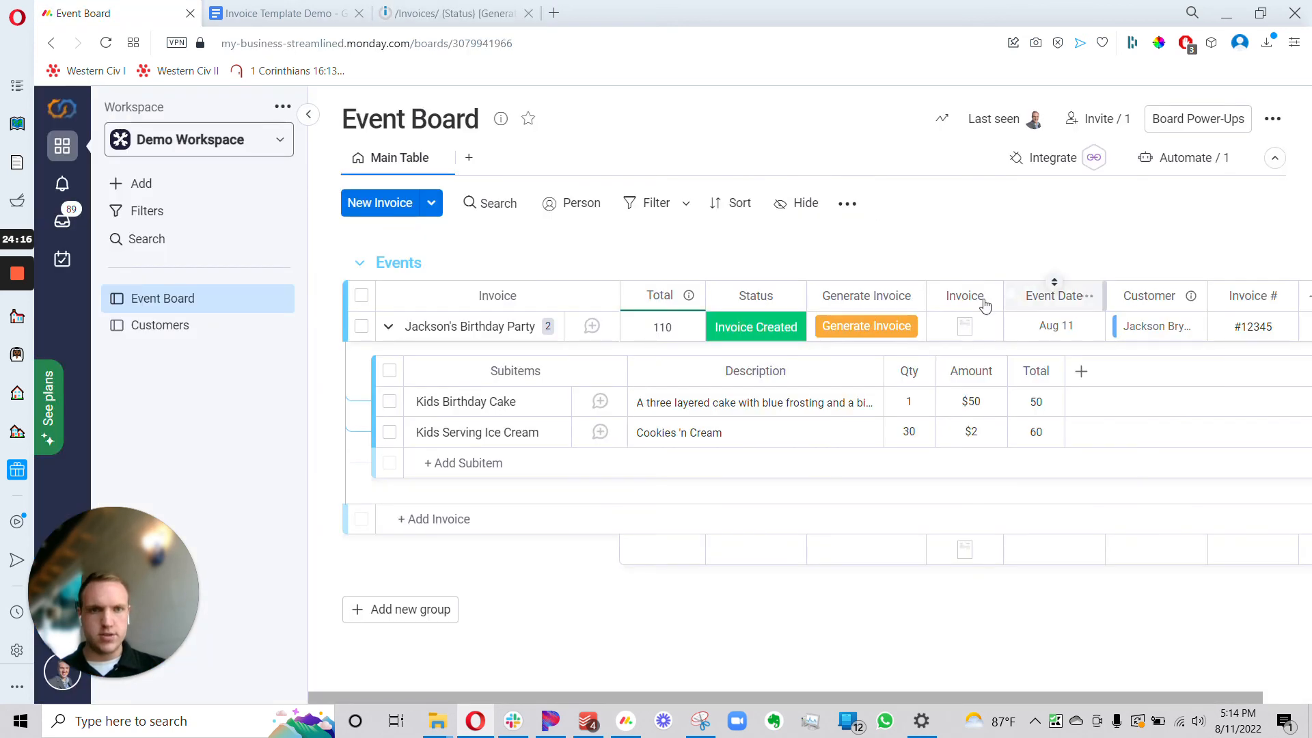
pyautogui.click(509, 7)
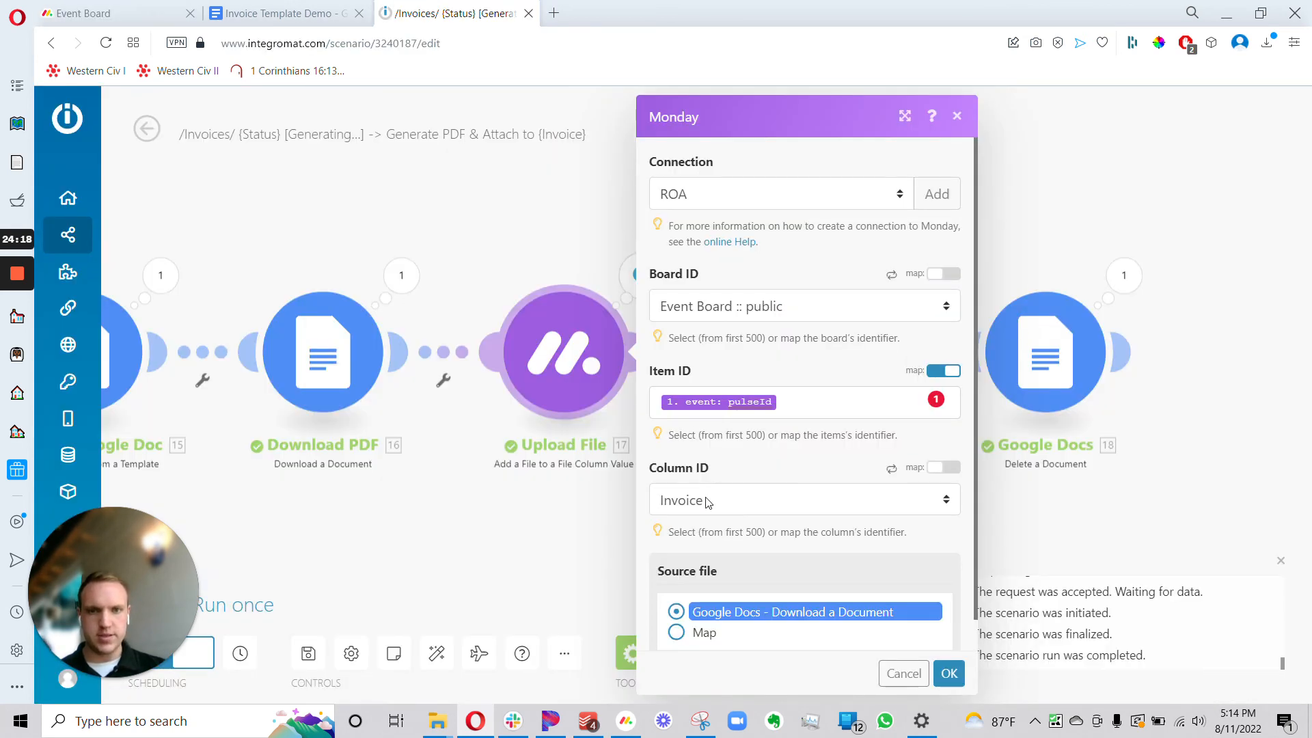
pyautogui.scroll(-1, 707, 502)
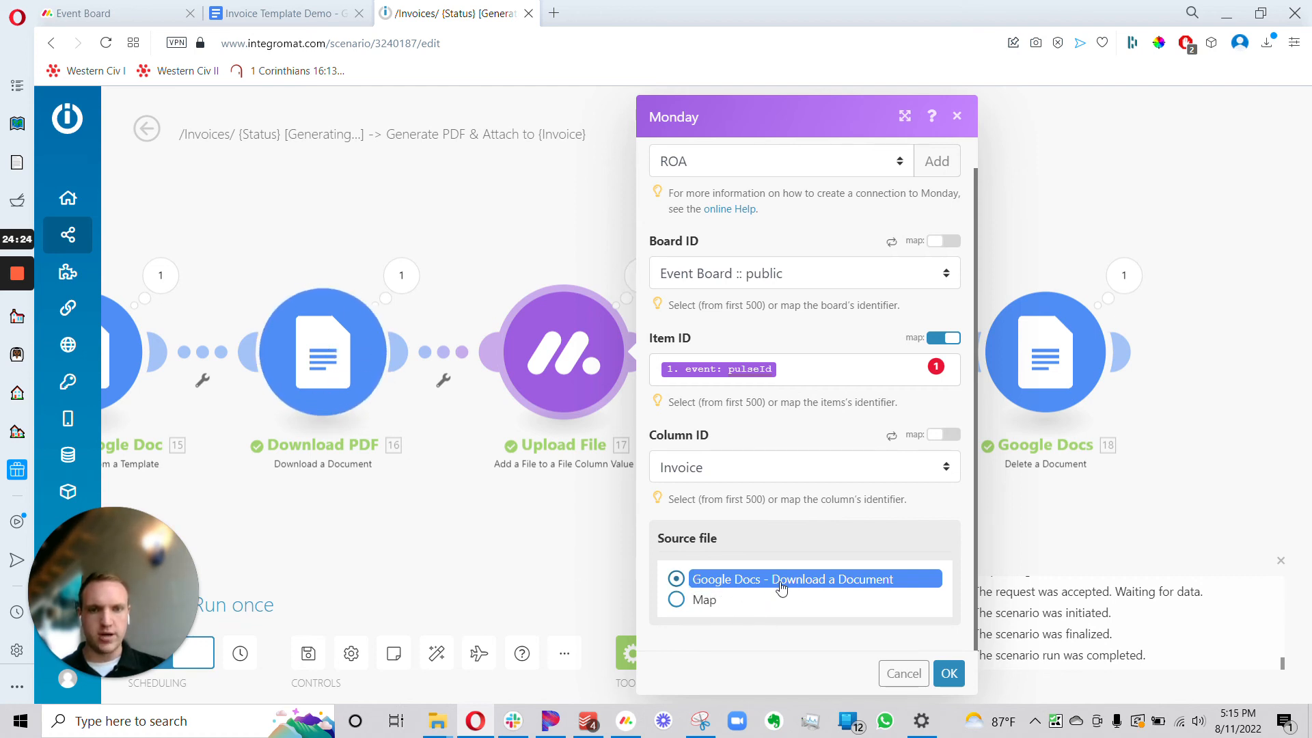
pyautogui.click(949, 673)
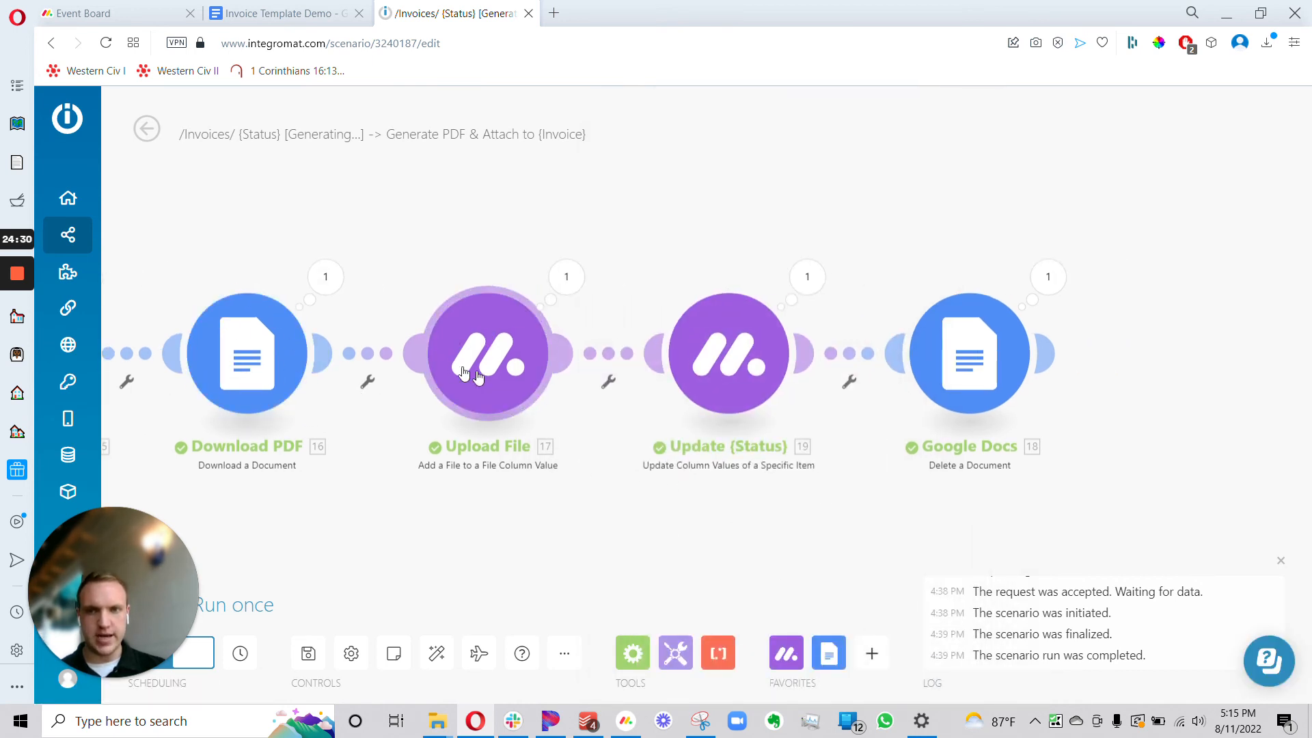
# - Check the Status labels of the birthday party invoice on the Event Board and return to the scenario
pyautogui.moveTo(635, 225); pyautogui.dragTo(554, 214)
pyautogui.moveTo(524, 408); pyautogui.dragTo(576, 423)
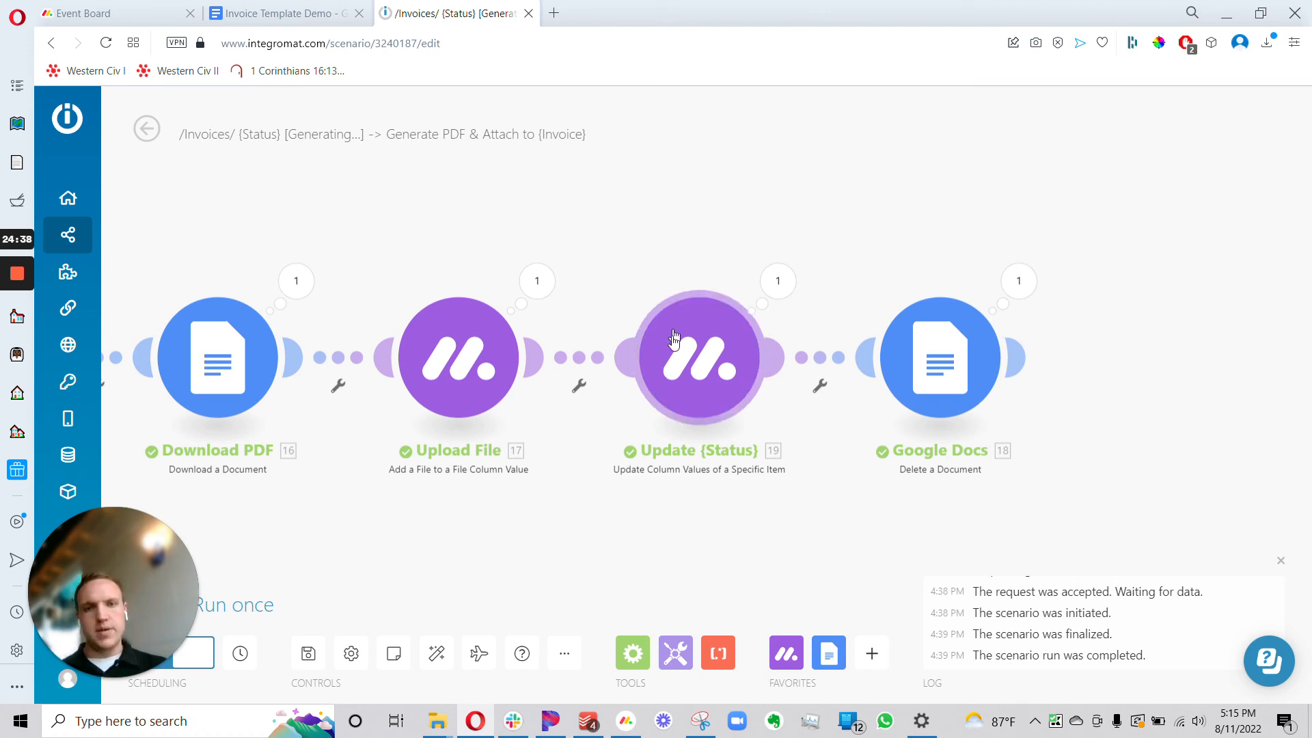
pyautogui.click(131, 11)
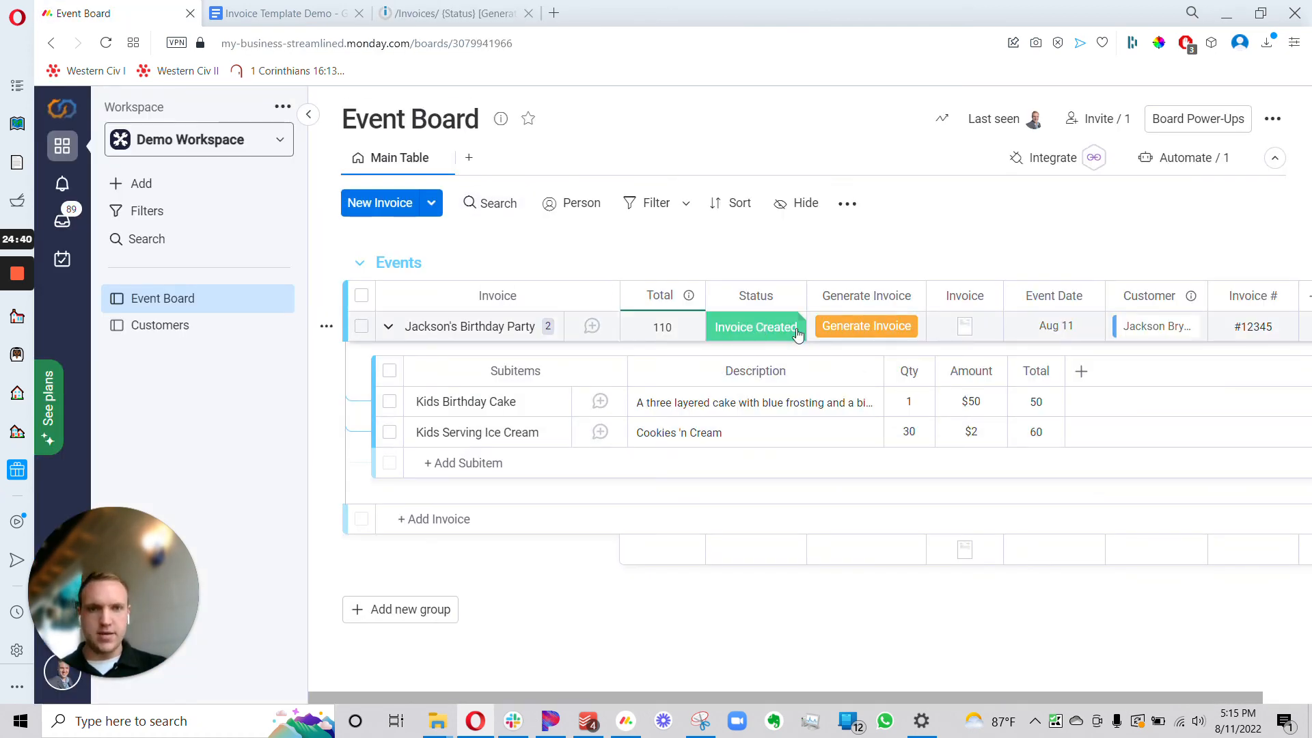
pyautogui.click(753, 331)
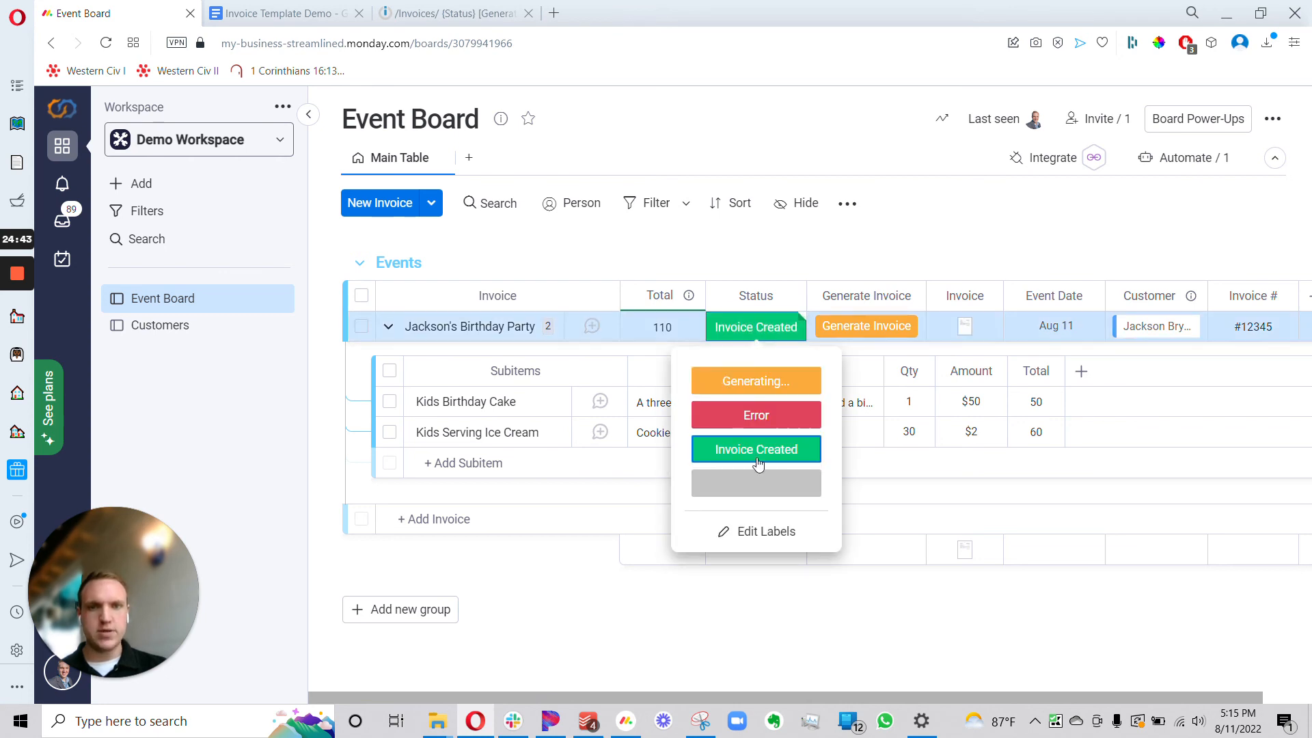
pyautogui.click(672, 610)
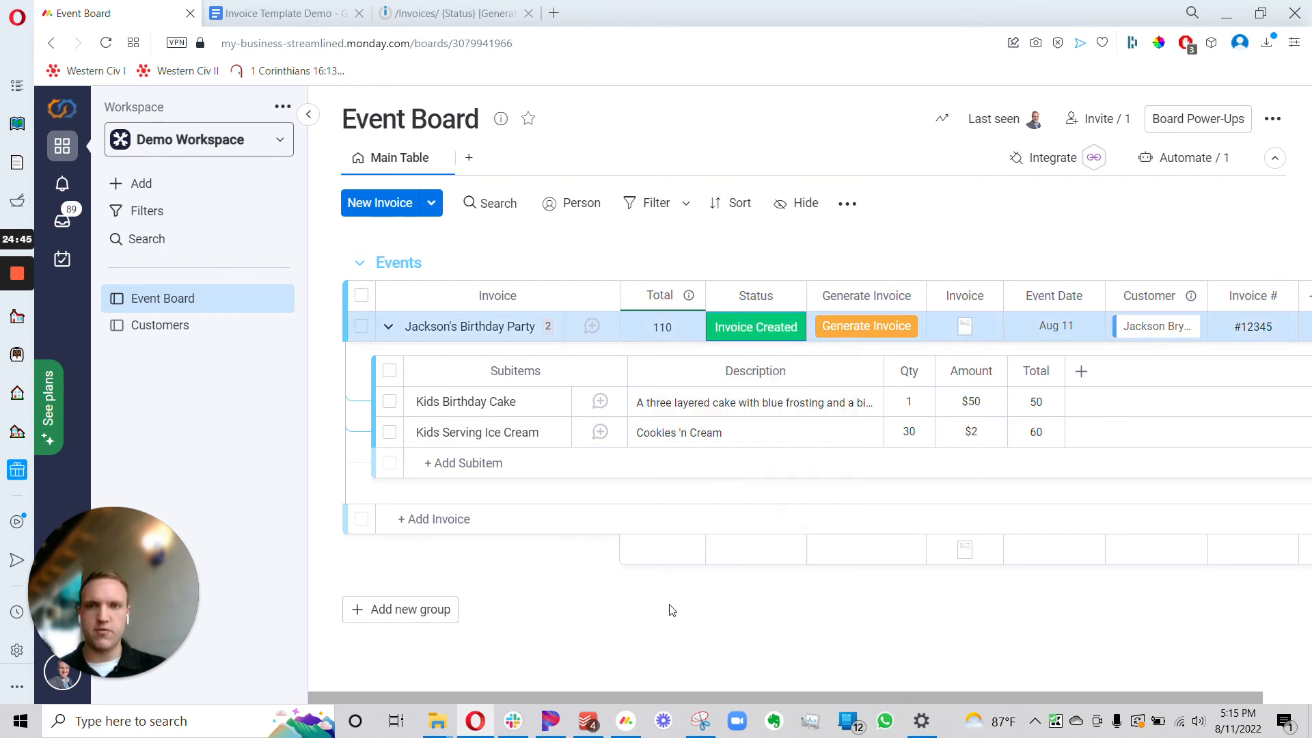
pyautogui.click(480, 12)
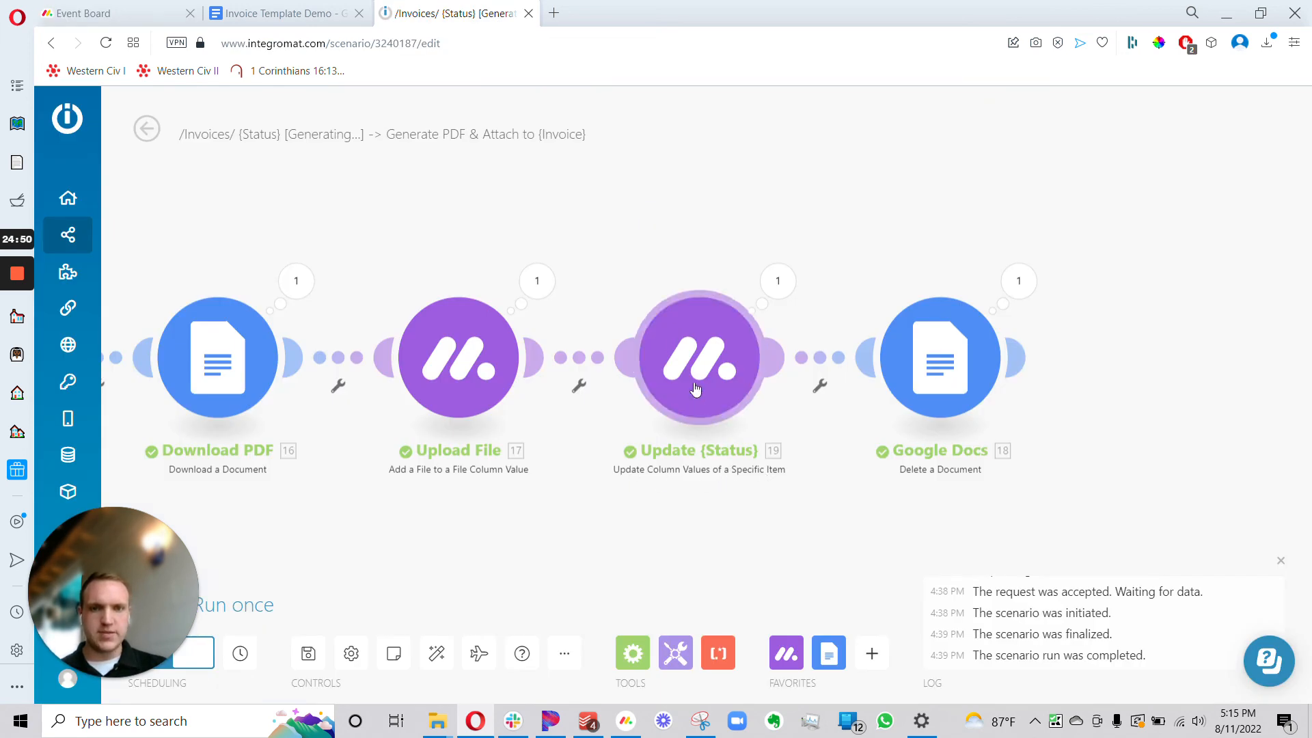
# - Review the Update {Status} module's column change, keeping the Status column's index at Invoice Created, and confirm the settings
pyautogui.click(705, 357)
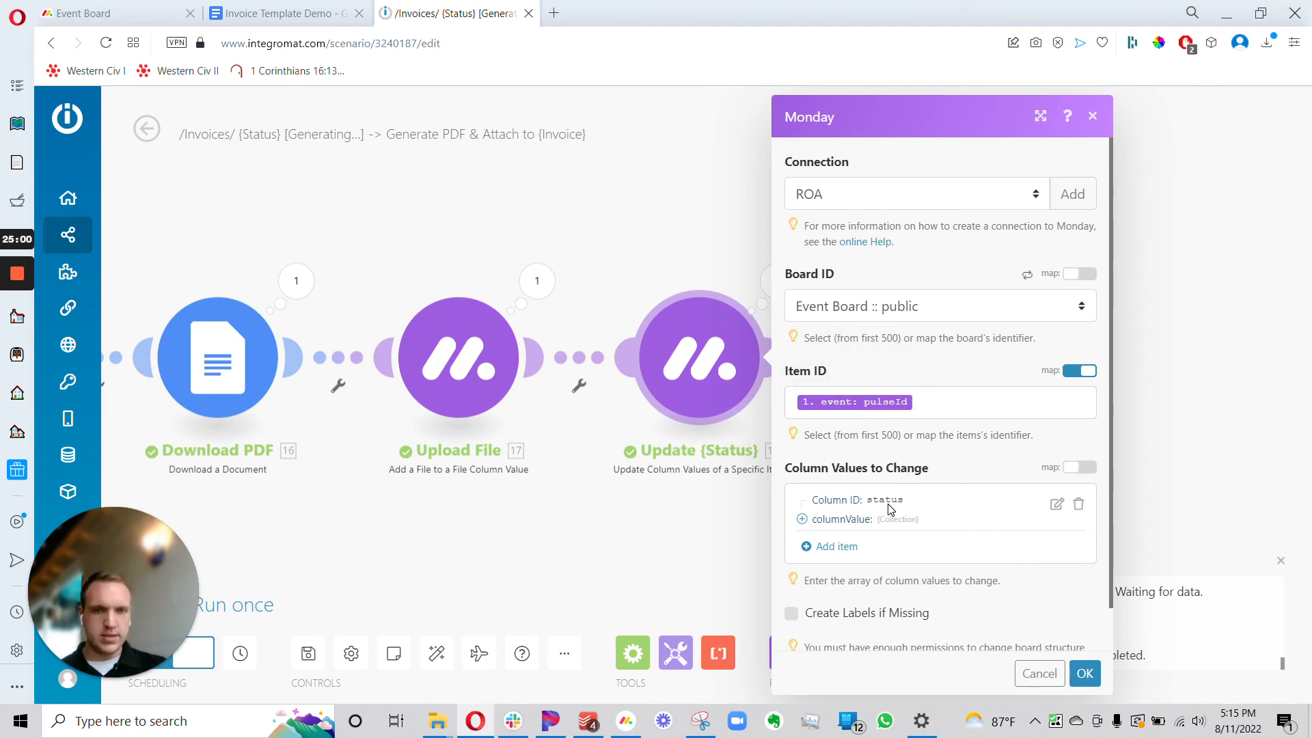
pyautogui.click(852, 520)
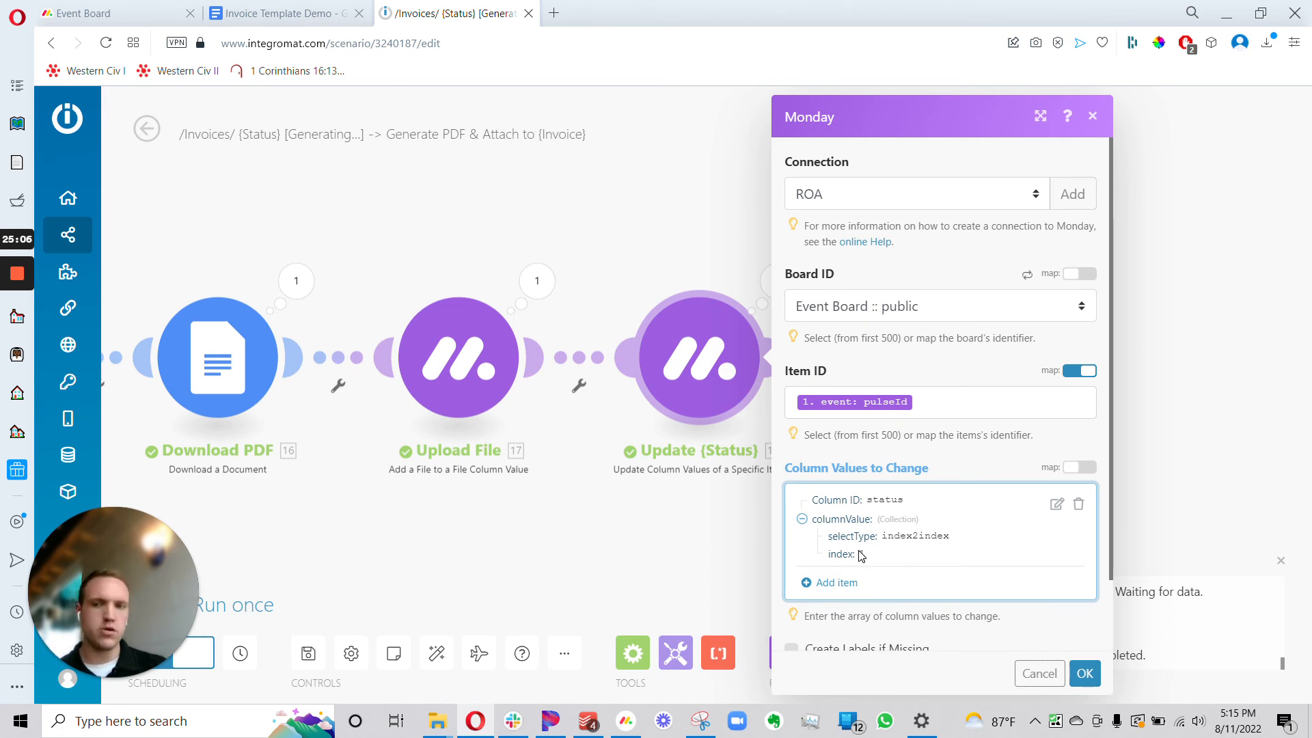
pyautogui.click(1055, 506)
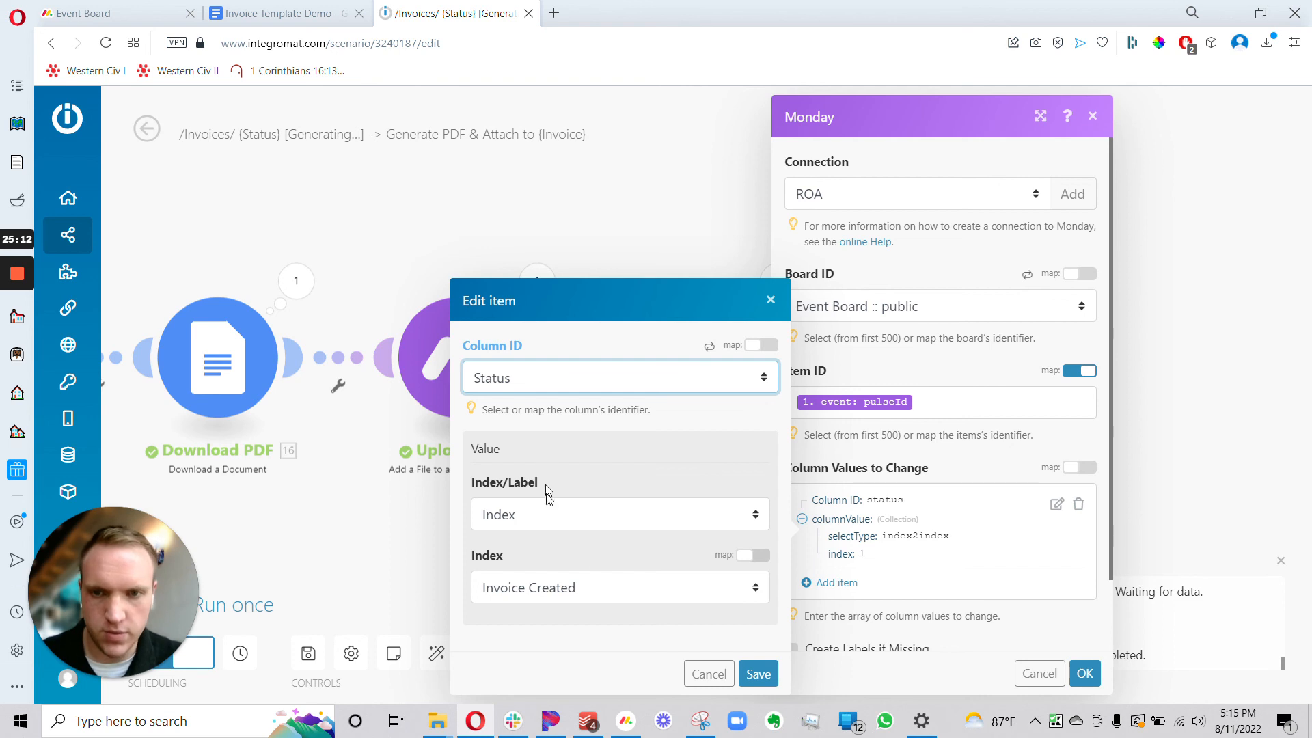
pyautogui.click(525, 593)
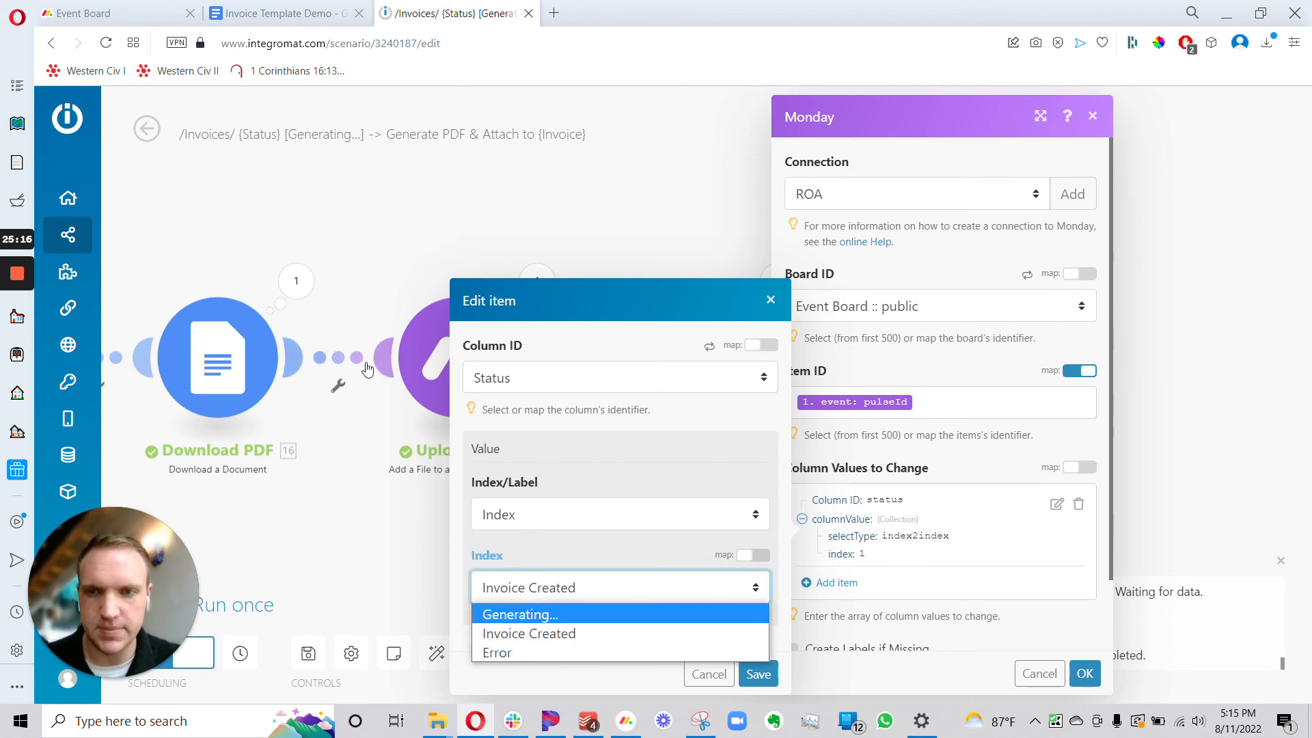
pyautogui.click(593, 546)
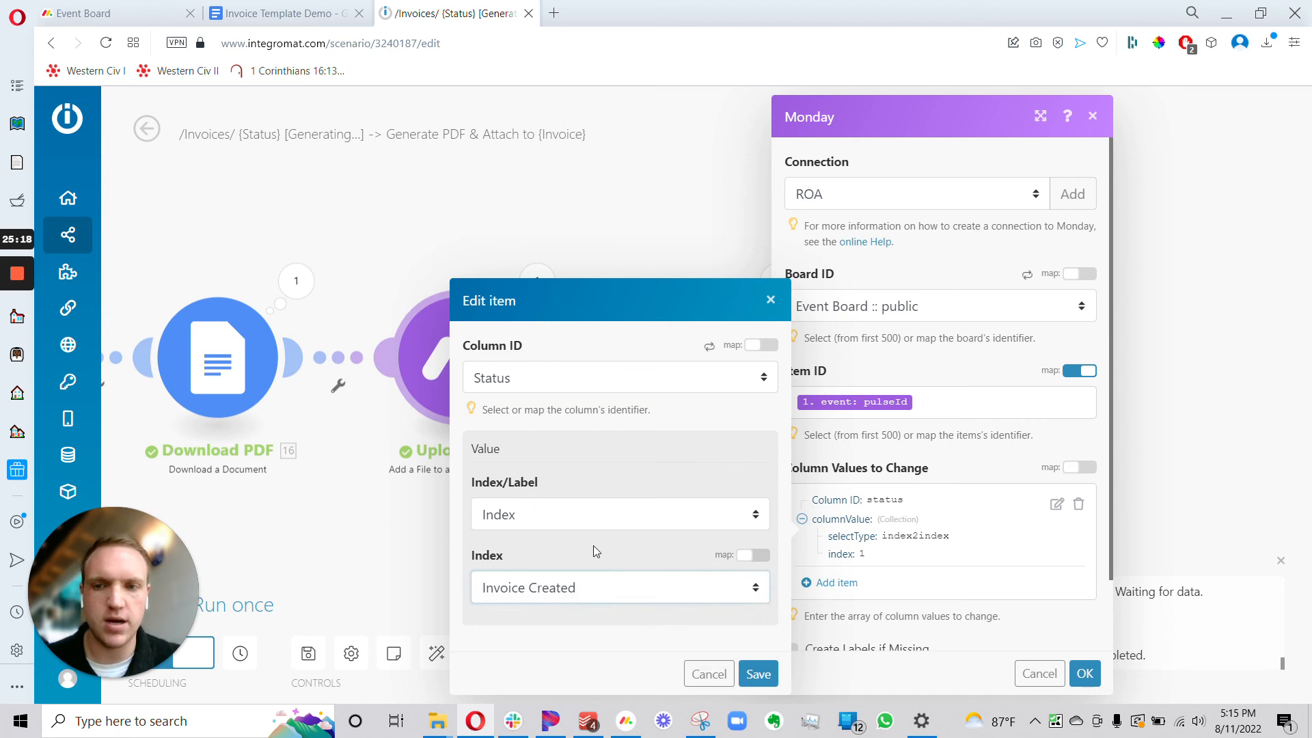
pyautogui.click(757, 674)
pyautogui.click(1085, 673)
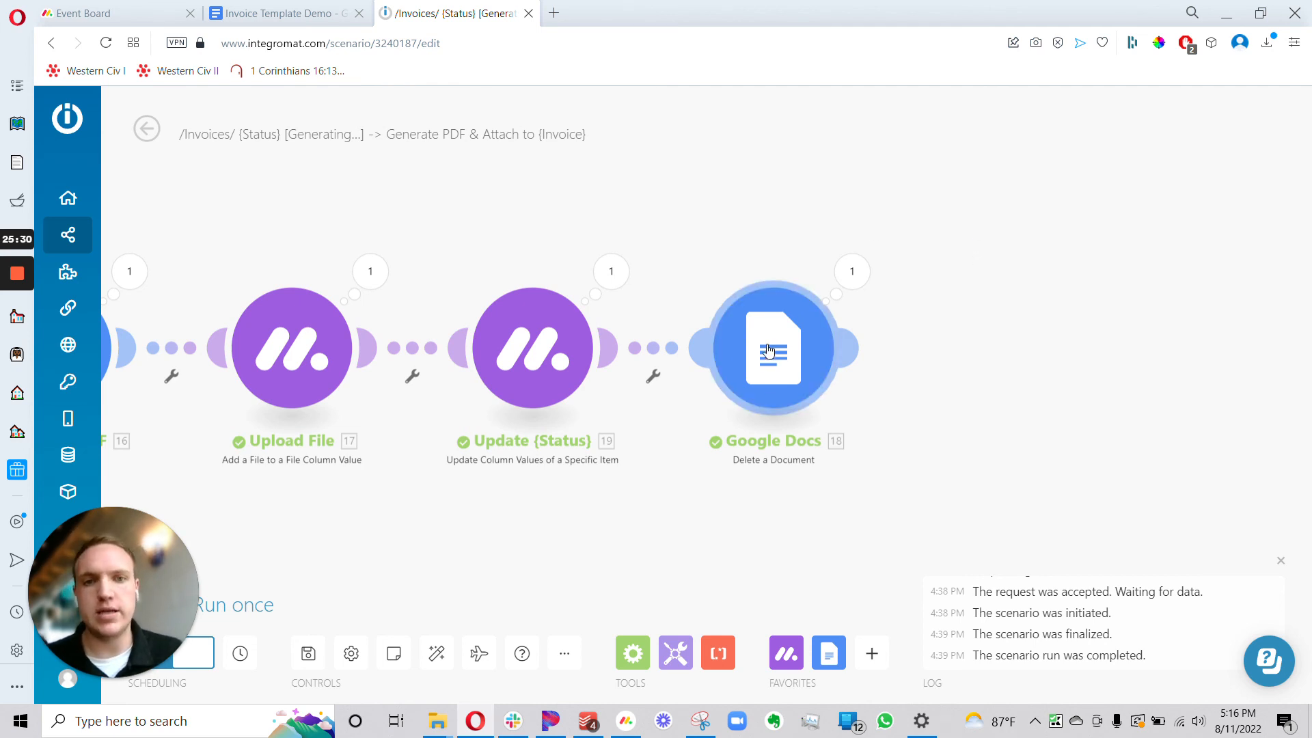
# - Review the Document ID mapped in the Delete a Document module and confirm its settings
pyautogui.moveTo(709, 207); pyautogui.dragTo(952, 152)
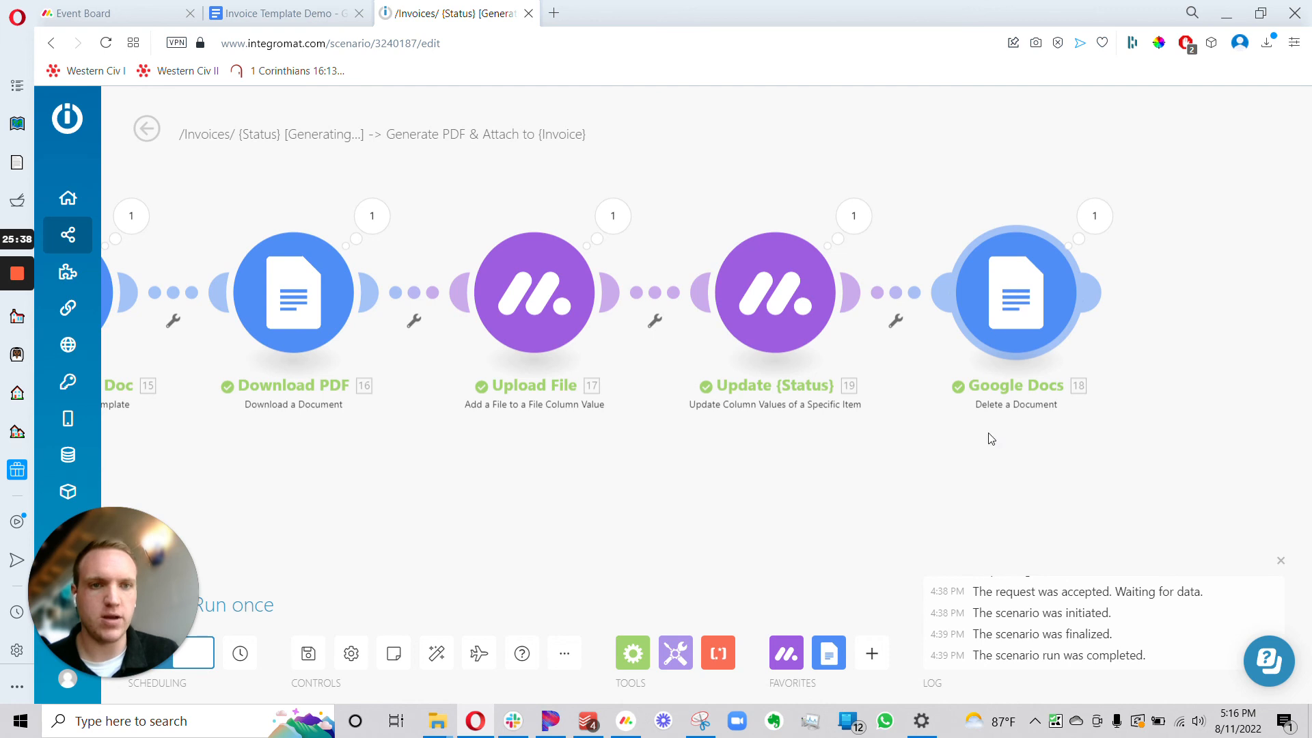
pyautogui.moveTo(997, 339); pyautogui.dragTo(874, 352)
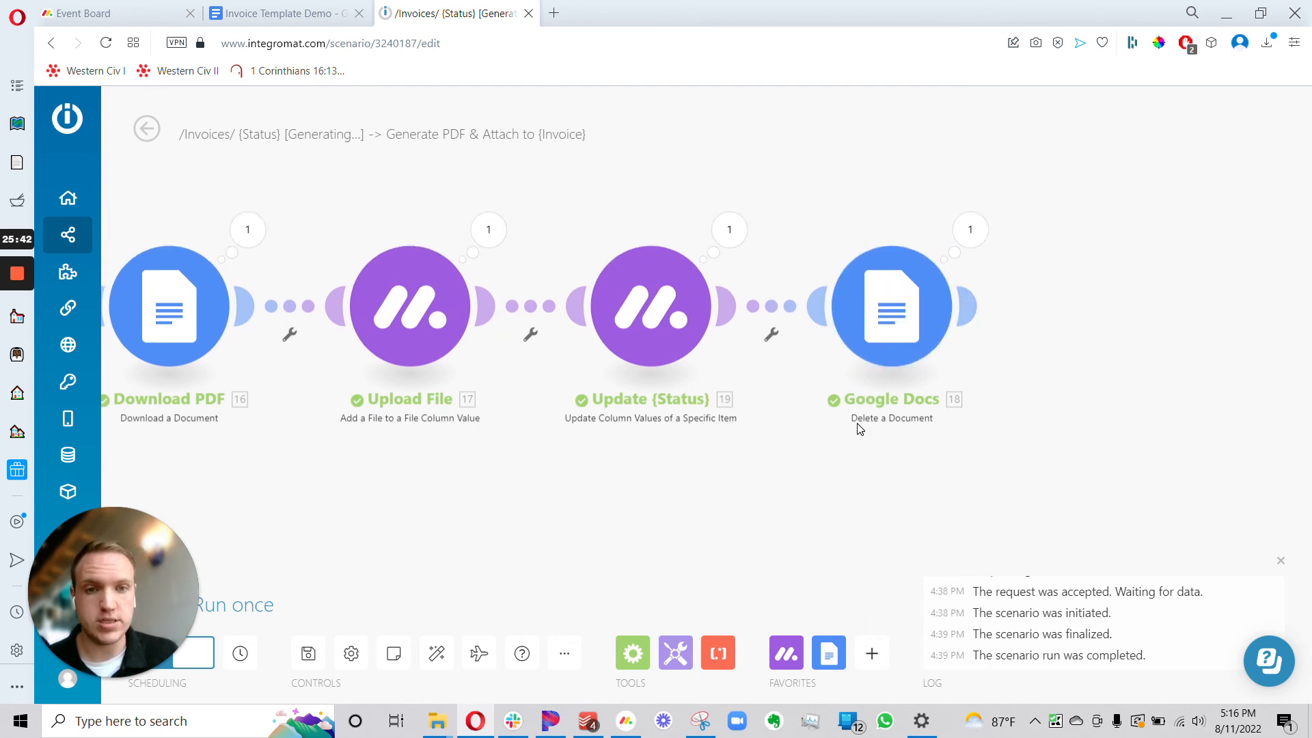
pyautogui.click(900, 324)
pyautogui.click(656, 404)
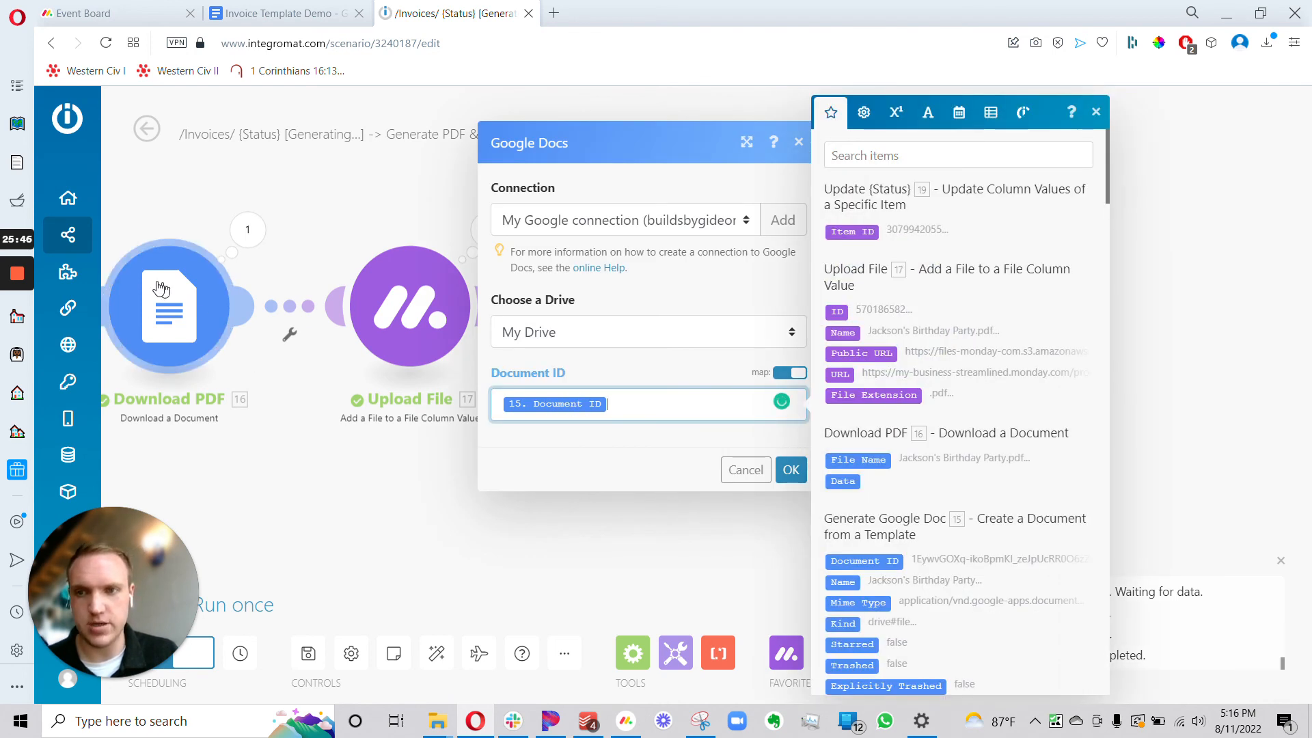
pyautogui.click(791, 469)
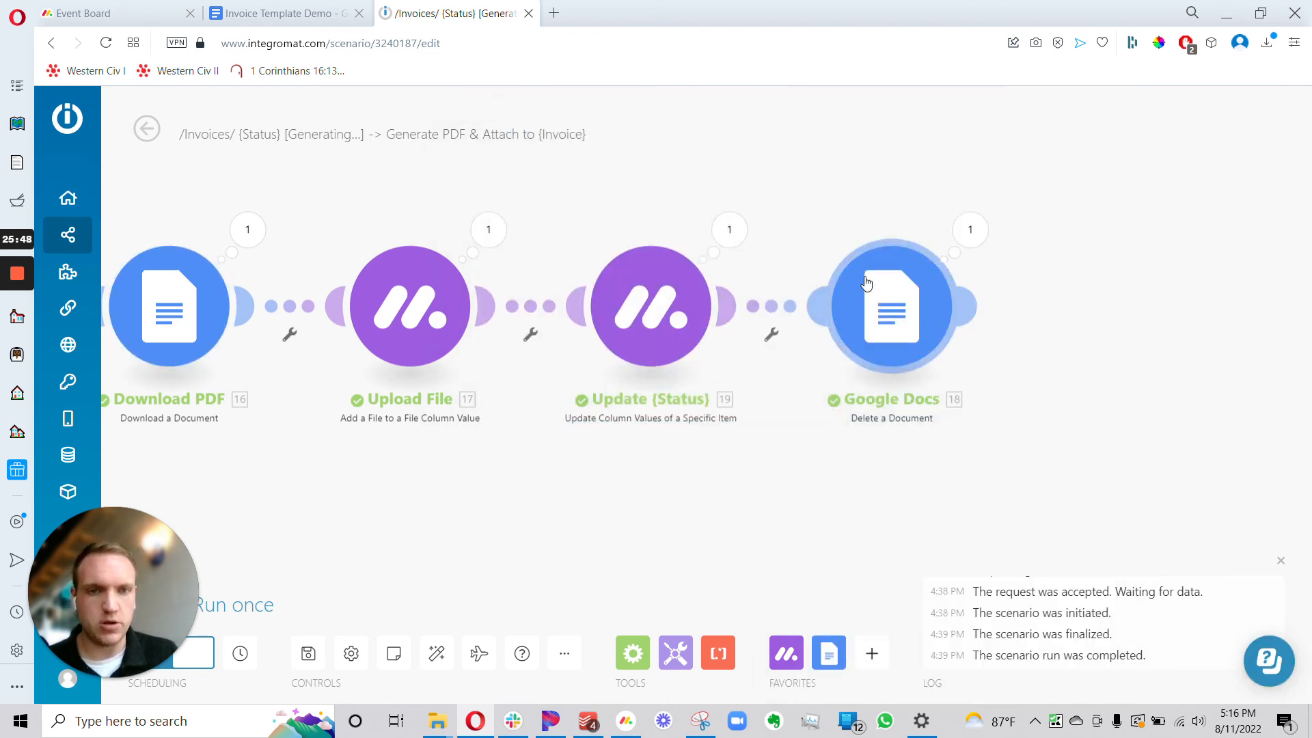
# - Start a single run of the invoice scenario with the entire module chain in view
pyautogui.moveTo(575, 516); pyautogui.dragTo(797, 489)
pyautogui.scroll(-5, 786, 488)
pyautogui.moveTo(205, 517); pyautogui.dragTo(407, 475)
pyautogui.moveTo(103, 595); pyautogui.dragTo(435, 579)
pyautogui.moveTo(261, 512); pyautogui.dragTo(493, 442)
pyautogui.rightClick(366, 182)
pyautogui.click(425, 383)
pyautogui.rightClick(445, 192)
pyautogui.click(484, 404)
pyautogui.click(156, 603)
pyautogui.moveTo(404, 592); pyautogui.dragTo(123, 580)
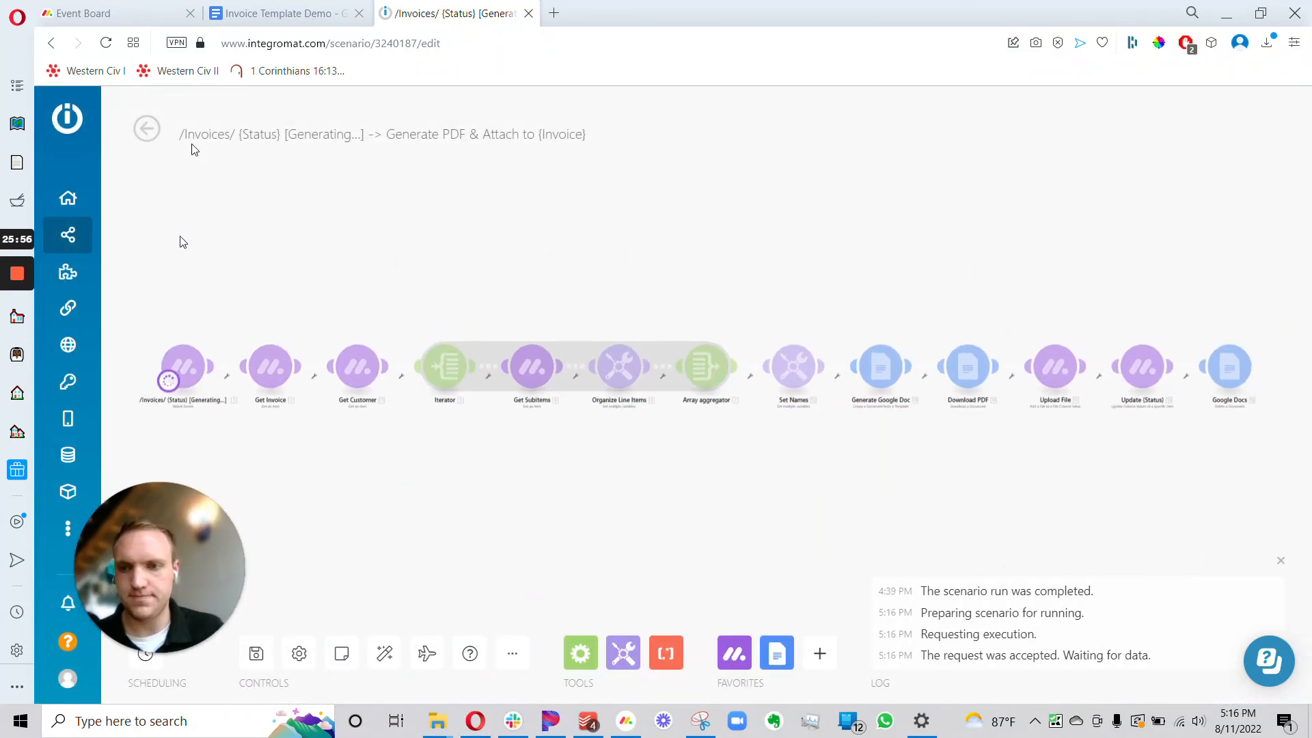
# - Delete the existing PDF from the birthday party item's Invoice column on the Event Board and clear its Status
pyautogui.click(89, 13)
pyautogui.click(752, 329)
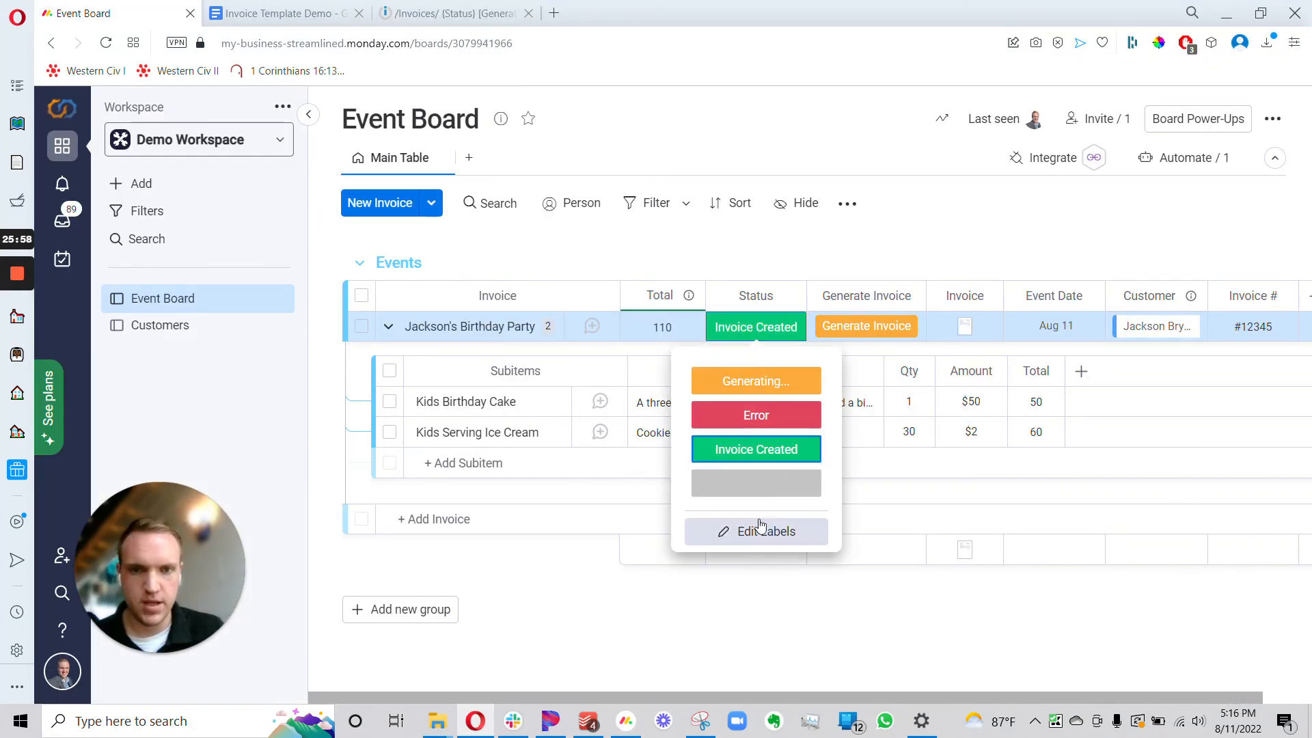
pyautogui.click(990, 328)
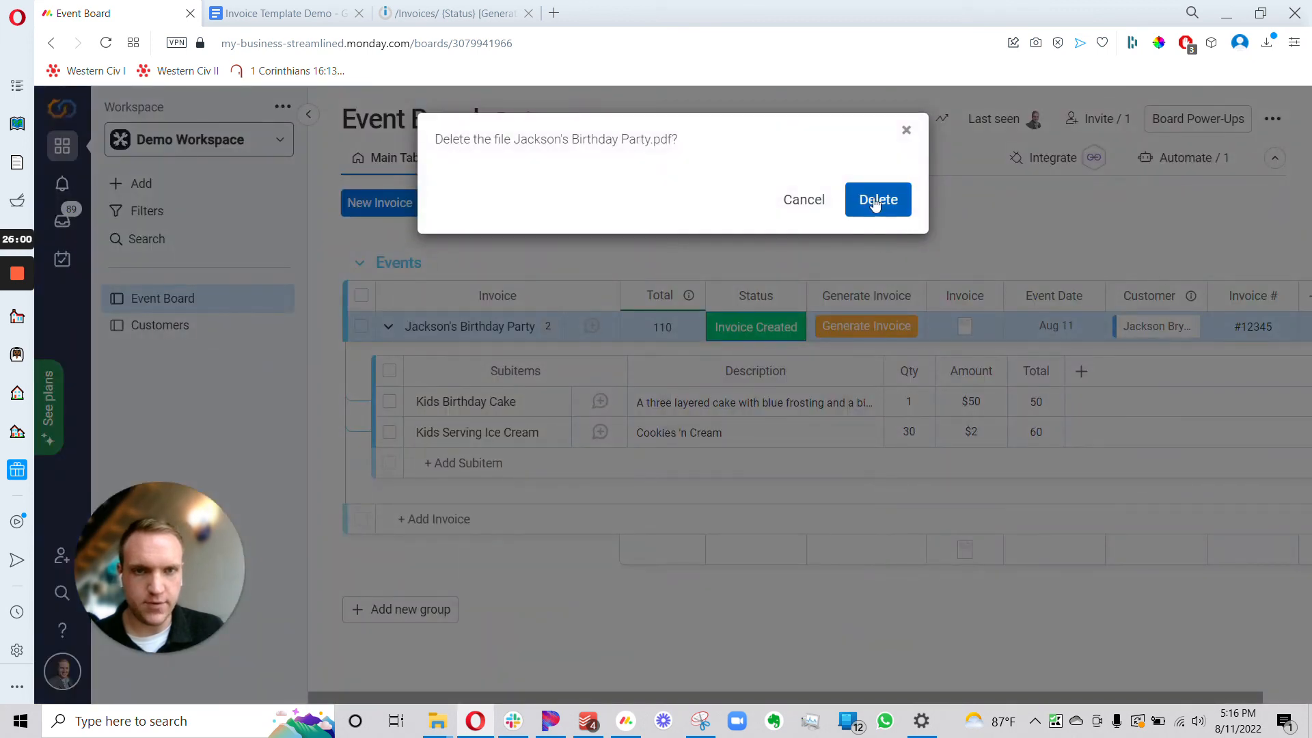
pyautogui.click(874, 199)
pyautogui.click(756, 326)
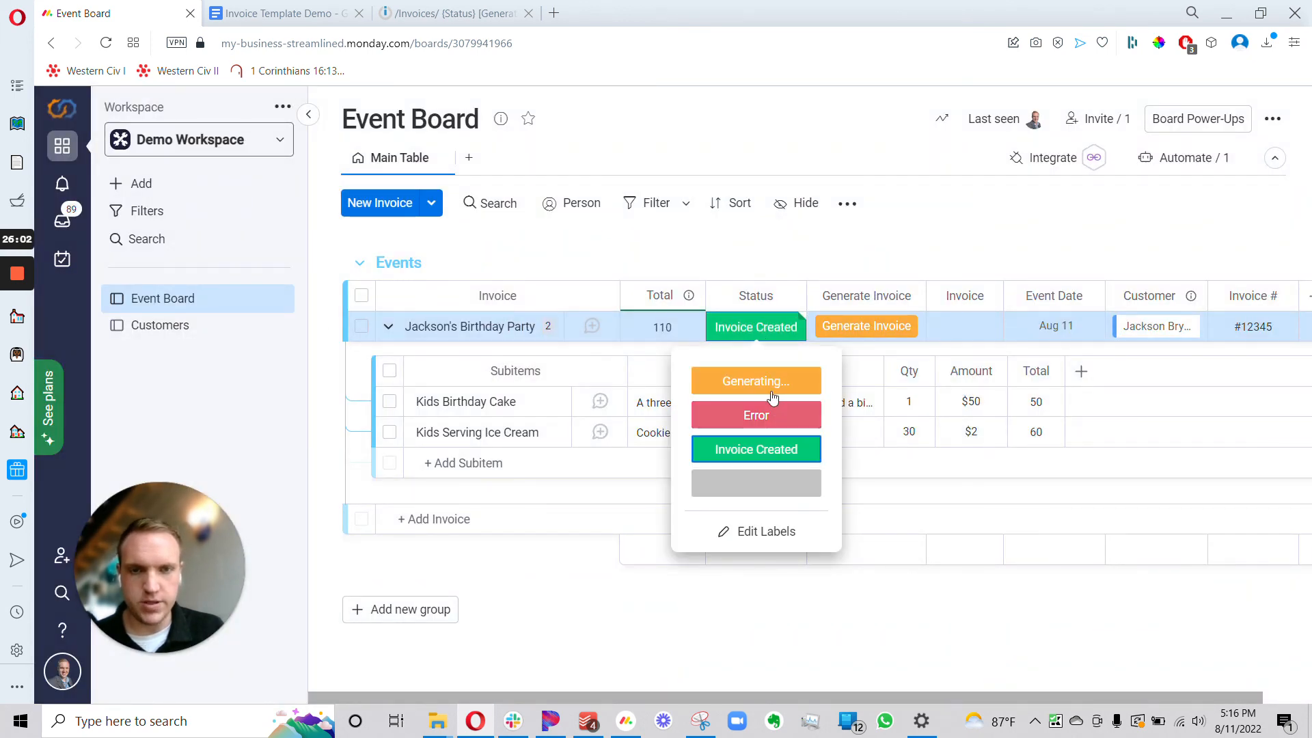
pyautogui.click(762, 486)
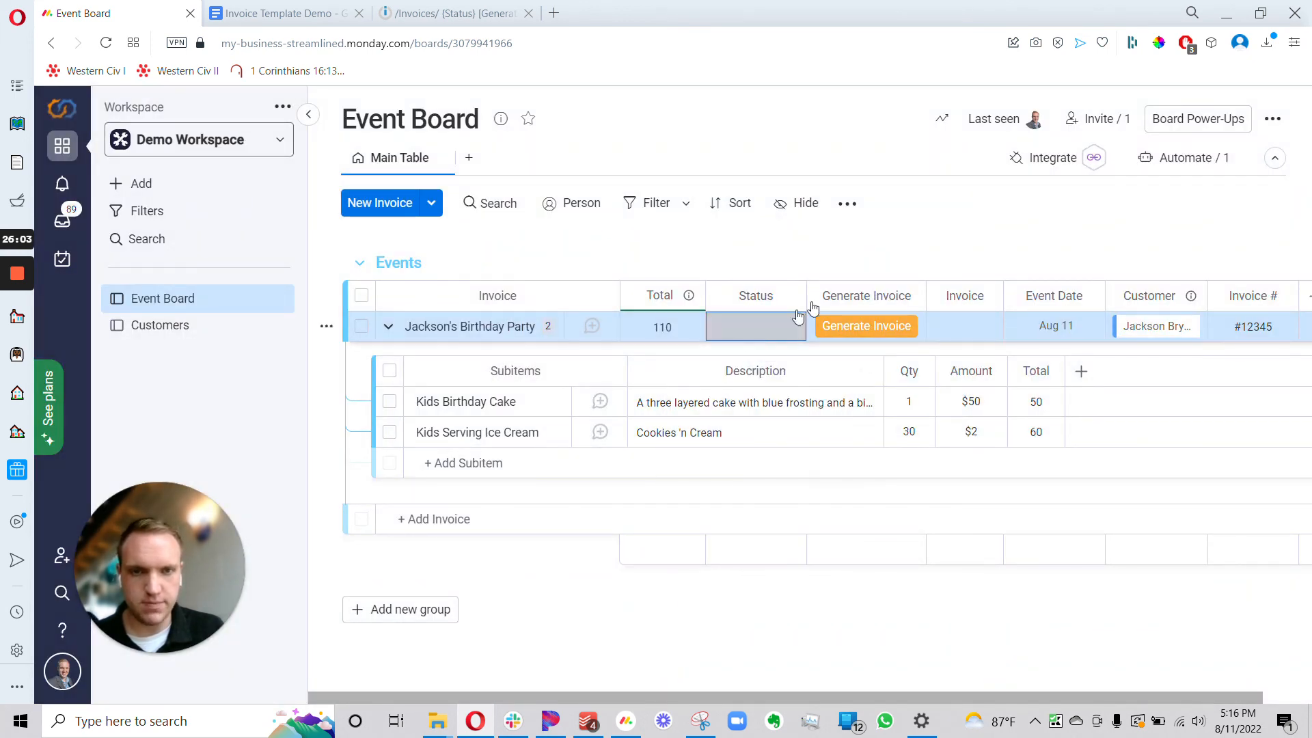
# - Try to generate the birthday party invoice from the board and check the trigger module in the running scenario
pyautogui.click(865, 328)
pyautogui.click(392, 8)
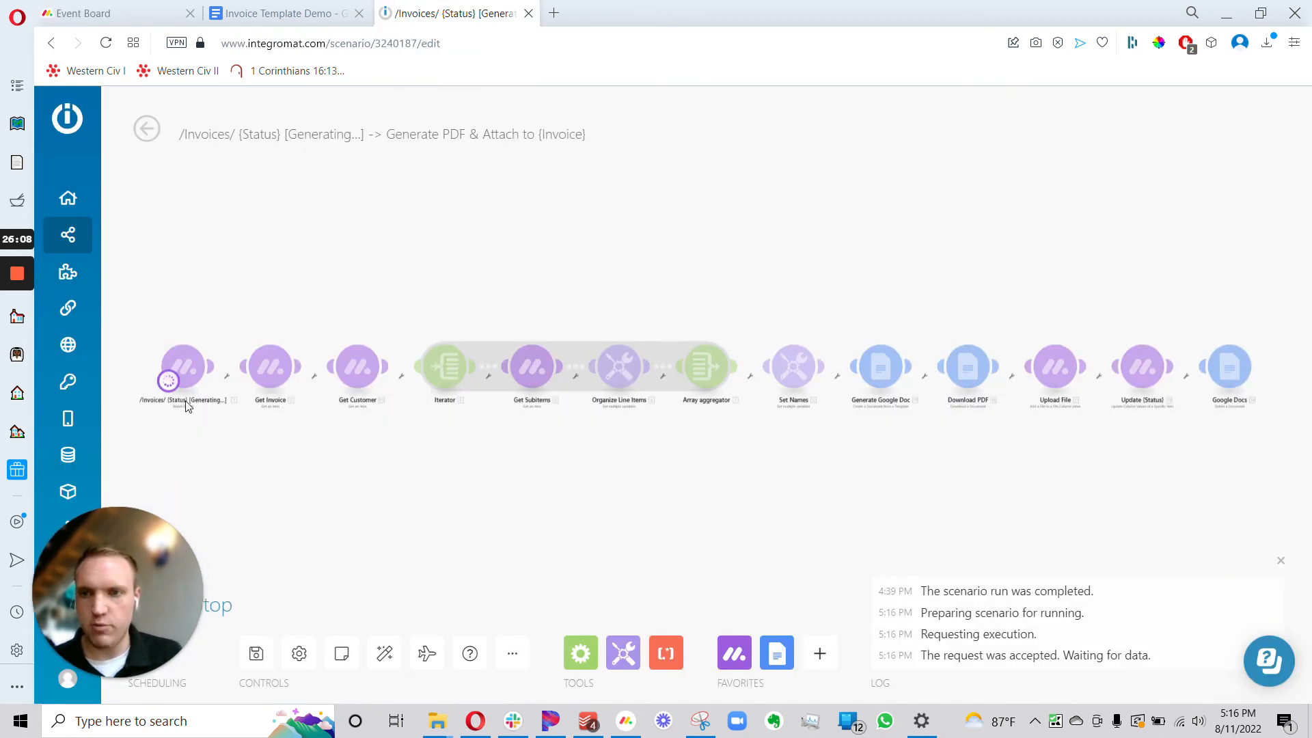
pyautogui.scroll(3, 233, 434)
pyautogui.moveTo(232, 433); pyautogui.dragTo(485, 446)
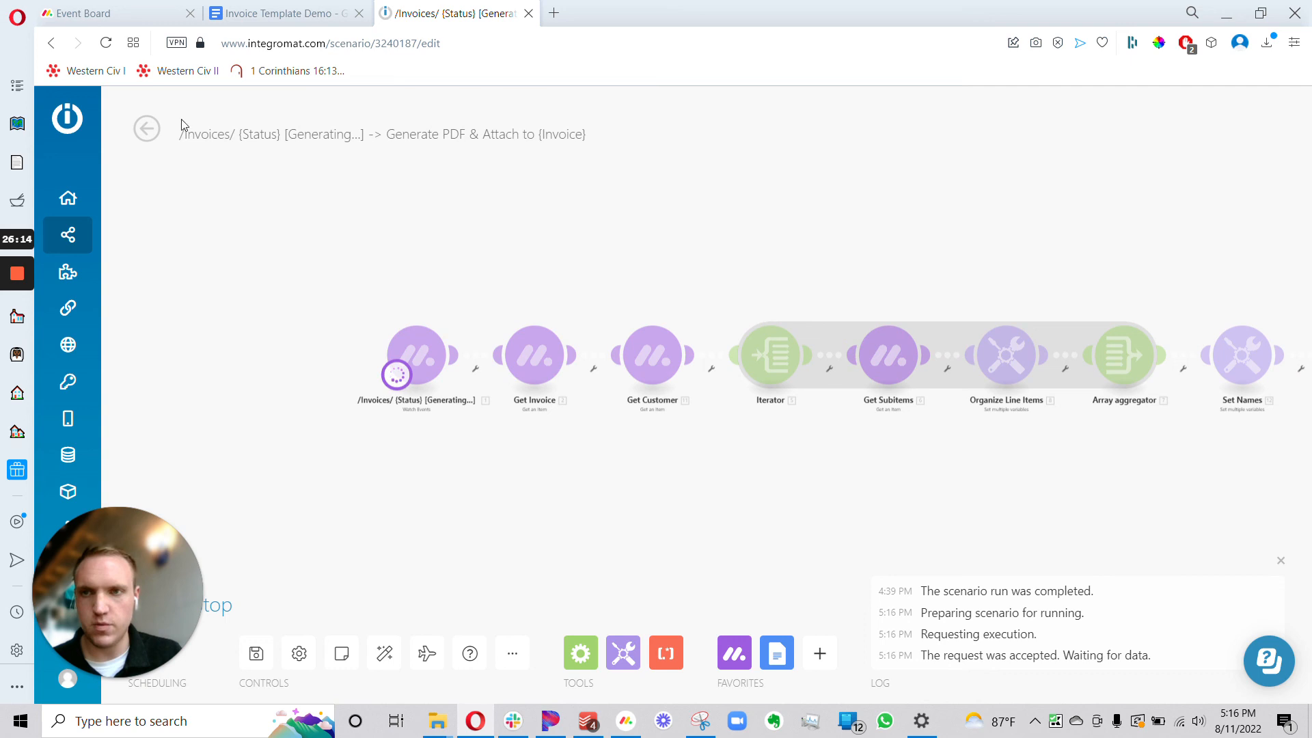
# - Trigger Generate Invoice again for the birthday party item on the Event Board and return to the scenario to check the run
pyautogui.click(109, 13)
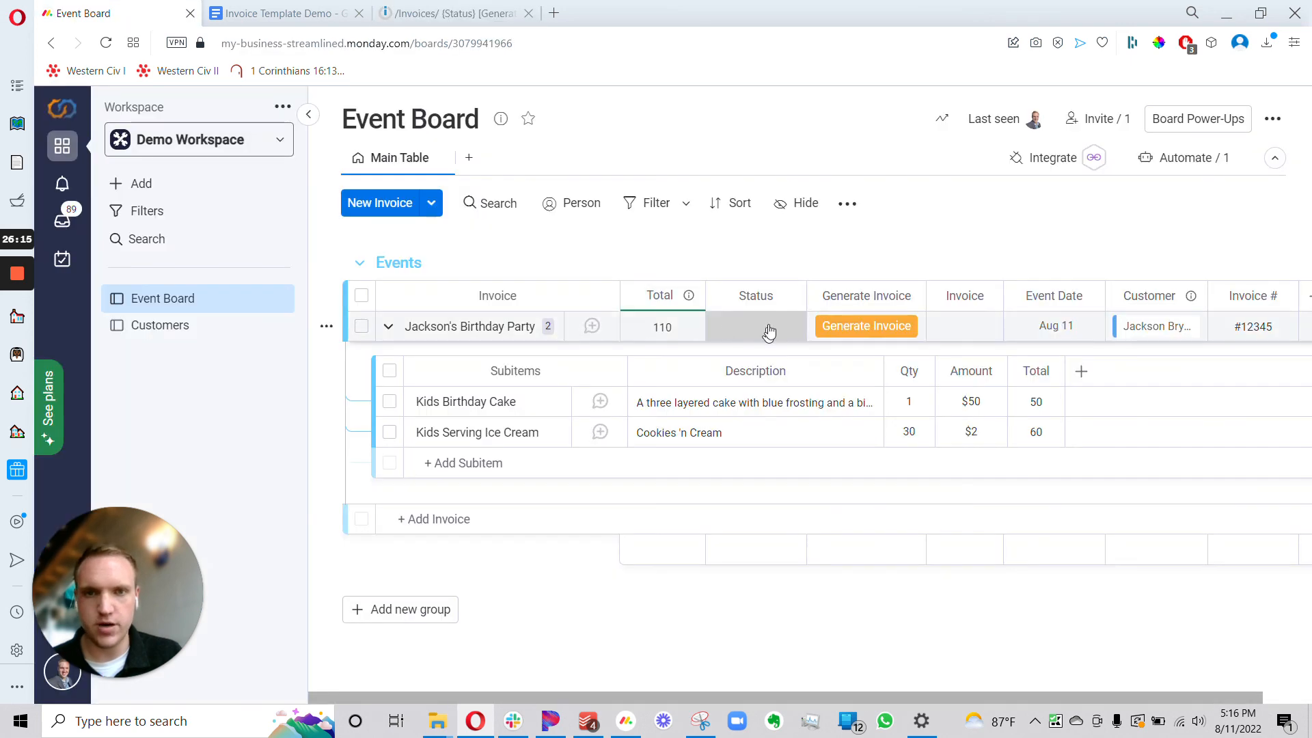
pyautogui.click(890, 328)
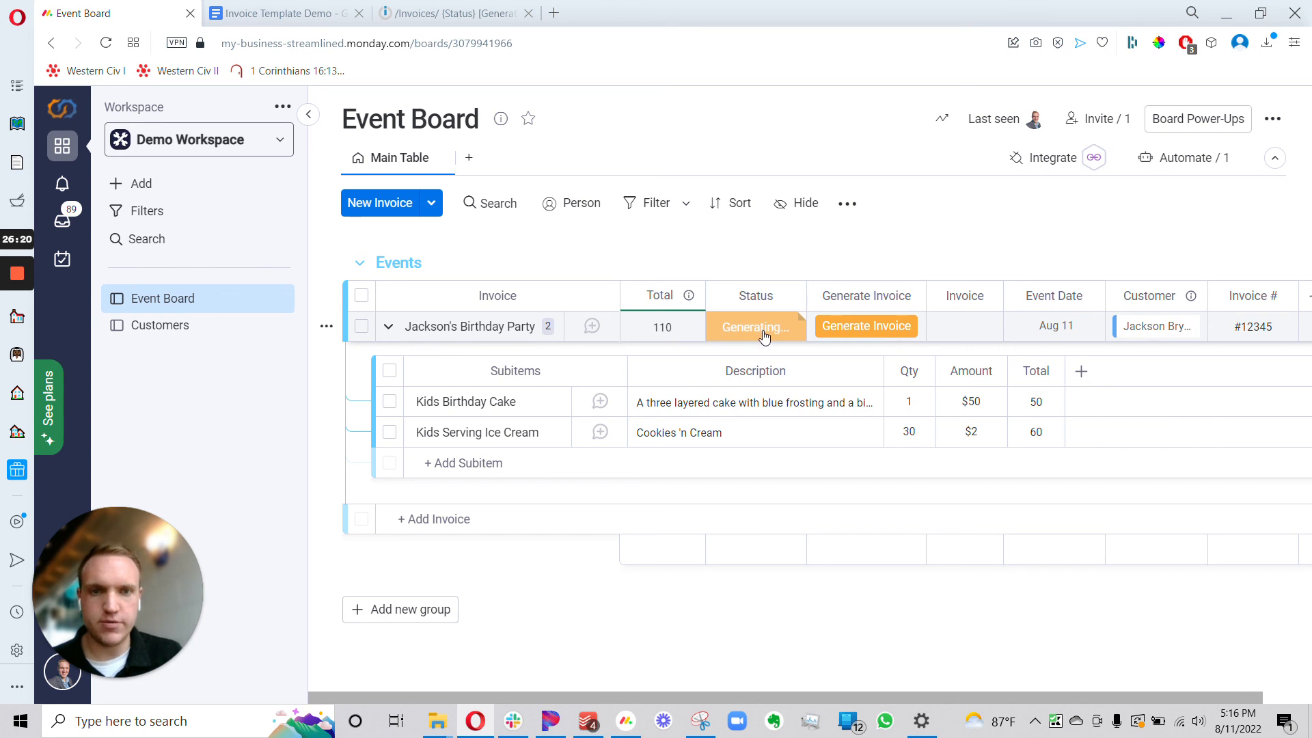
pyautogui.hotkey('ctrl', 'Tab')
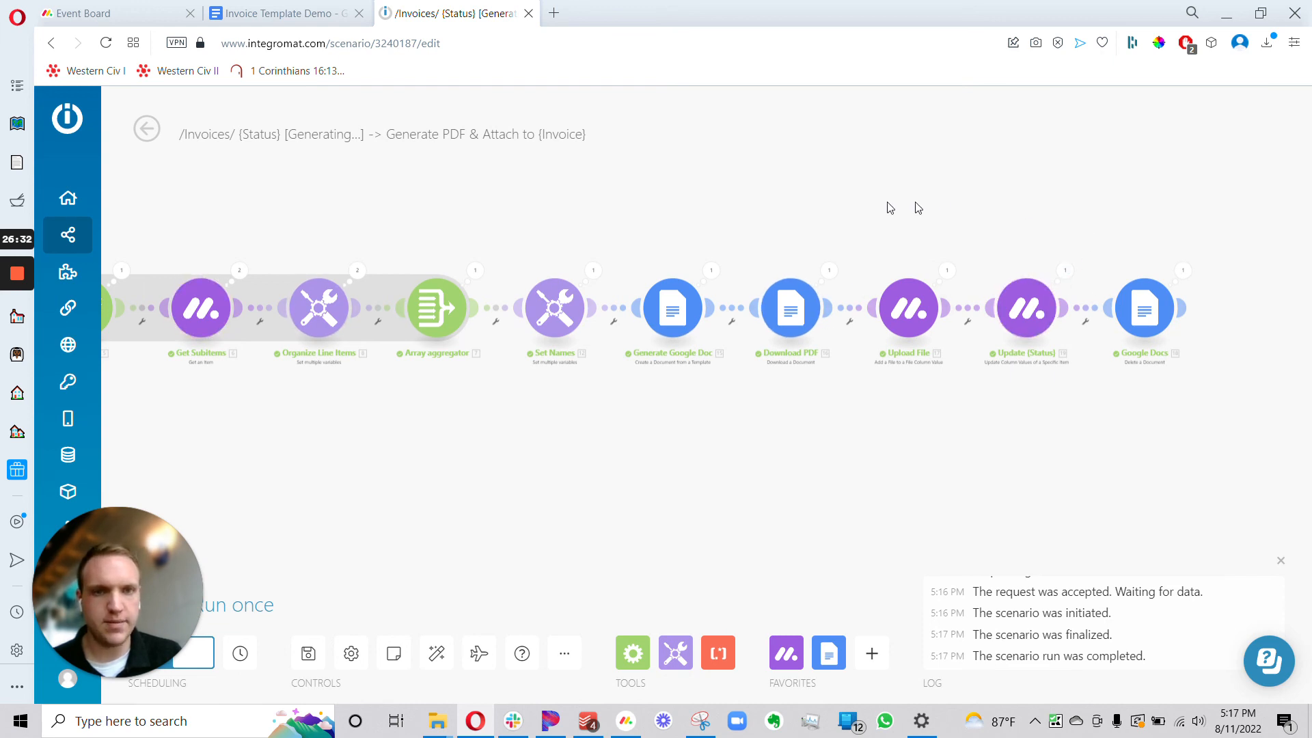
# - Examine the Set Names module's run output in the scenario, from Invoice Name down to Grand Total
pyautogui.click(639, 273)
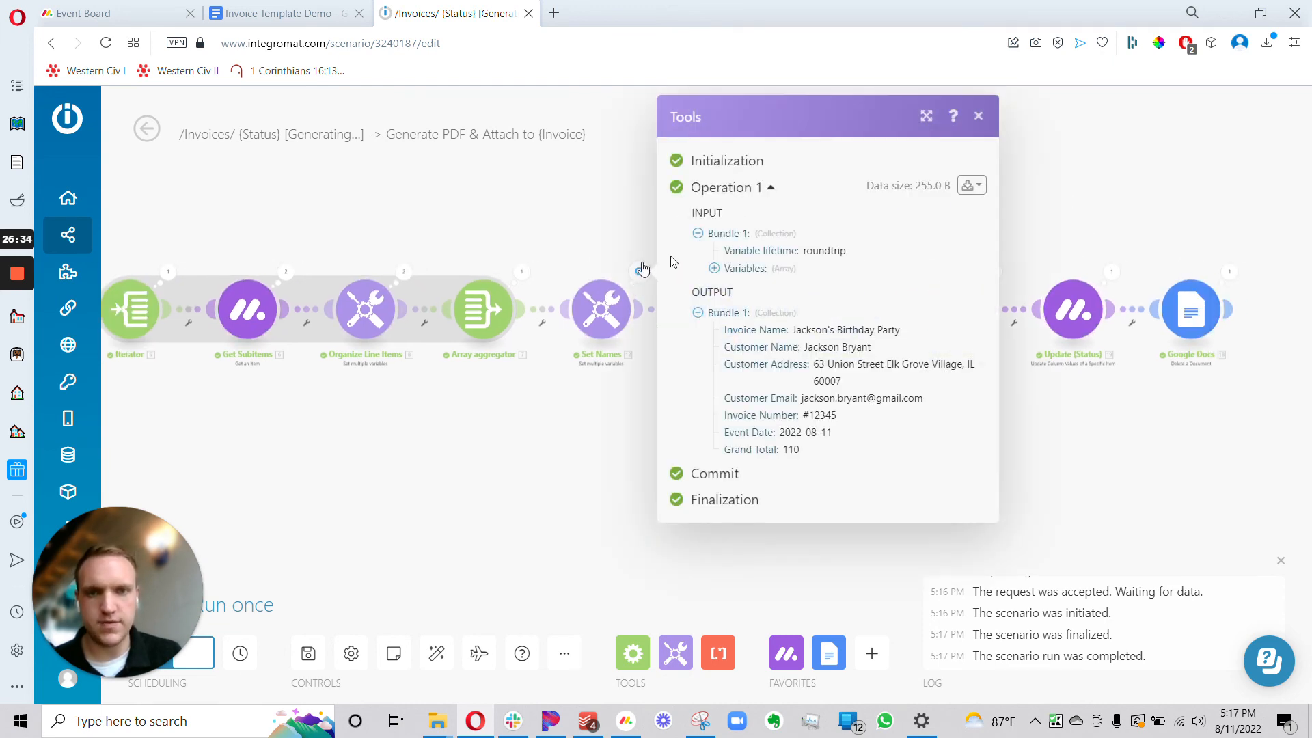
pyautogui.click(606, 247)
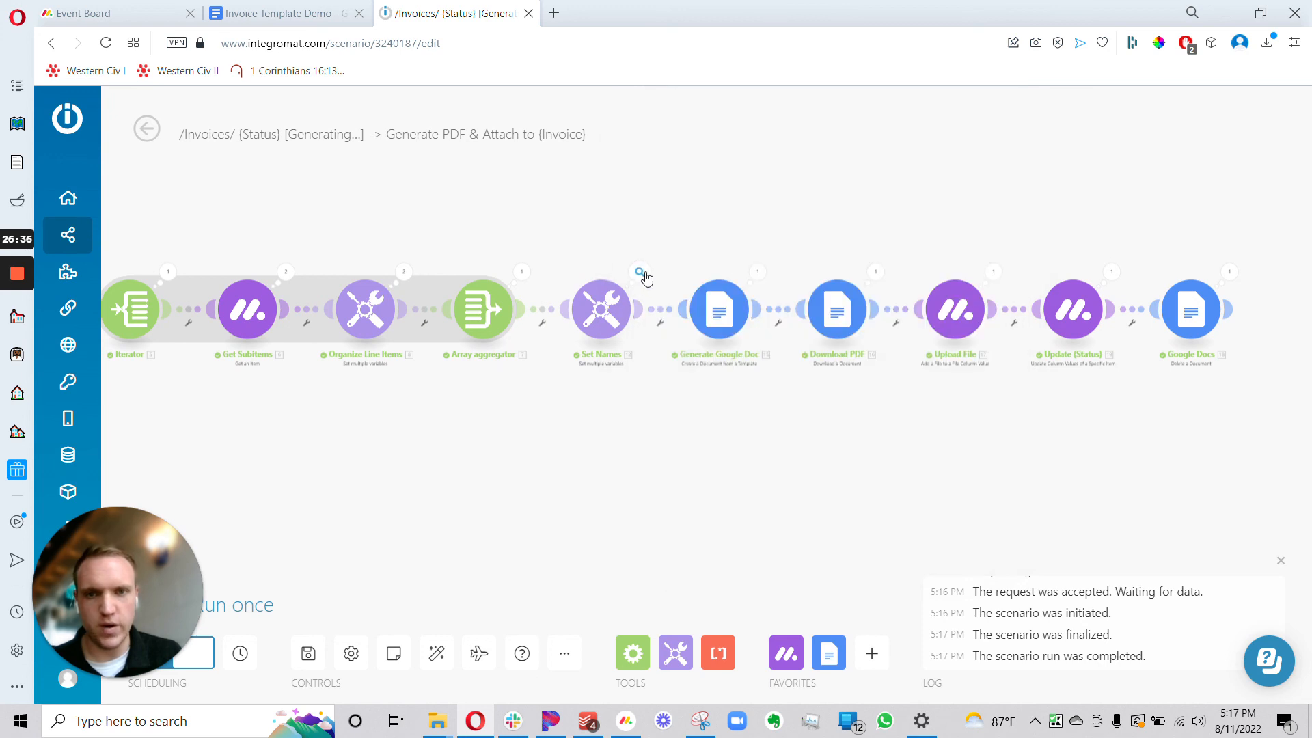
pyautogui.scroll(3, 602, 342)
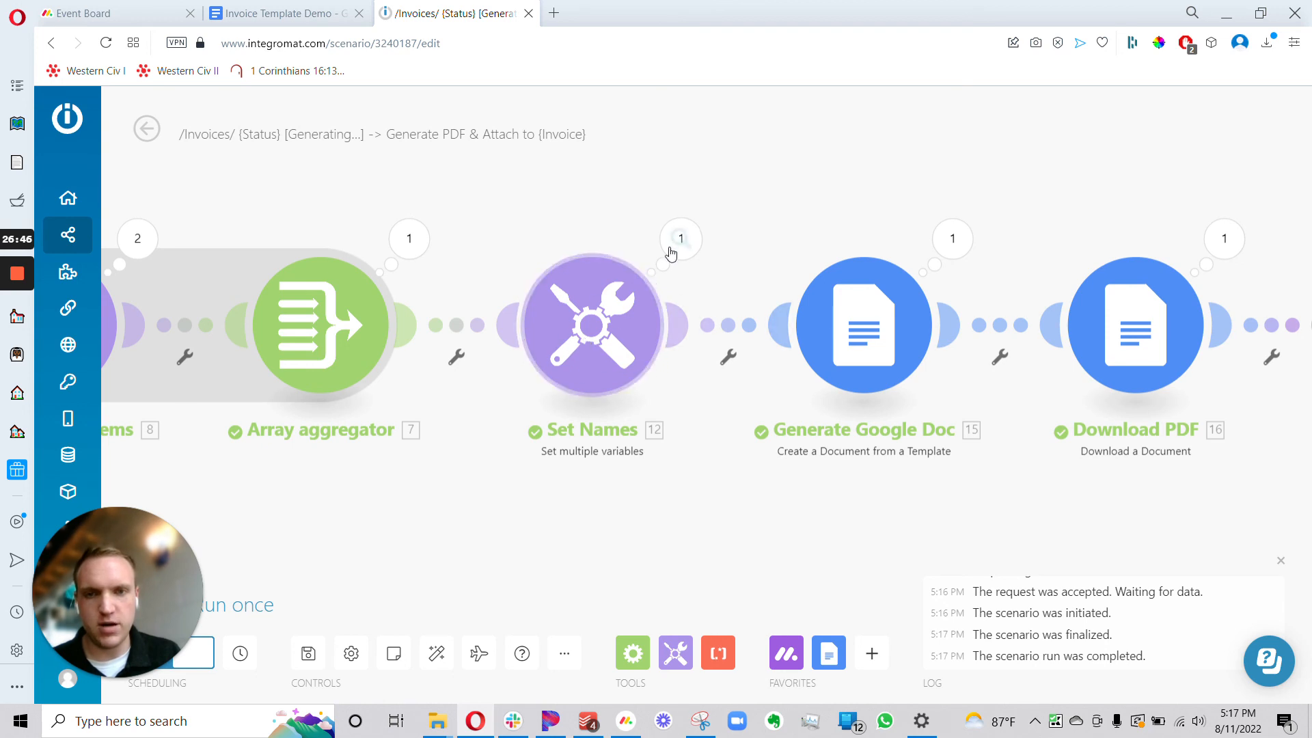
pyautogui.click(681, 239)
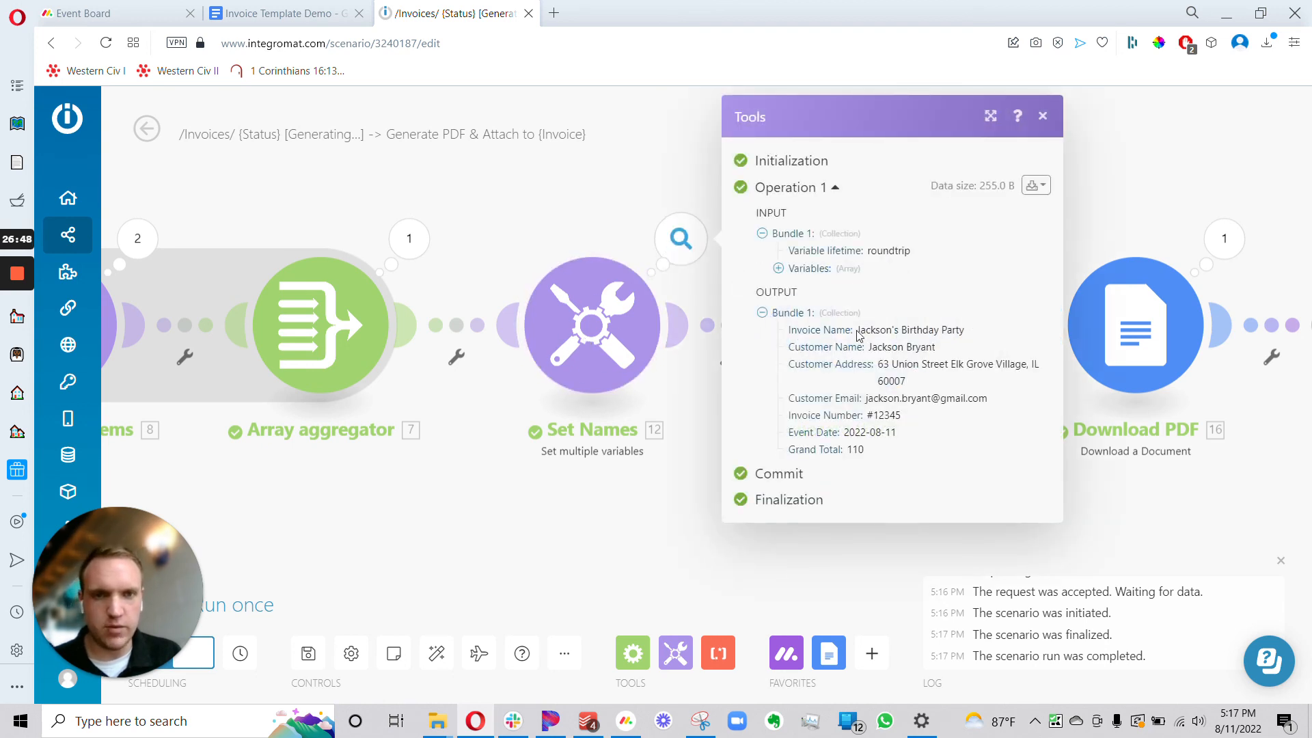
pyautogui.moveTo(857, 330); pyautogui.dragTo(983, 334)
pyautogui.moveTo(787, 332); pyautogui.dragTo(894, 455)
pyautogui.click(887, 457)
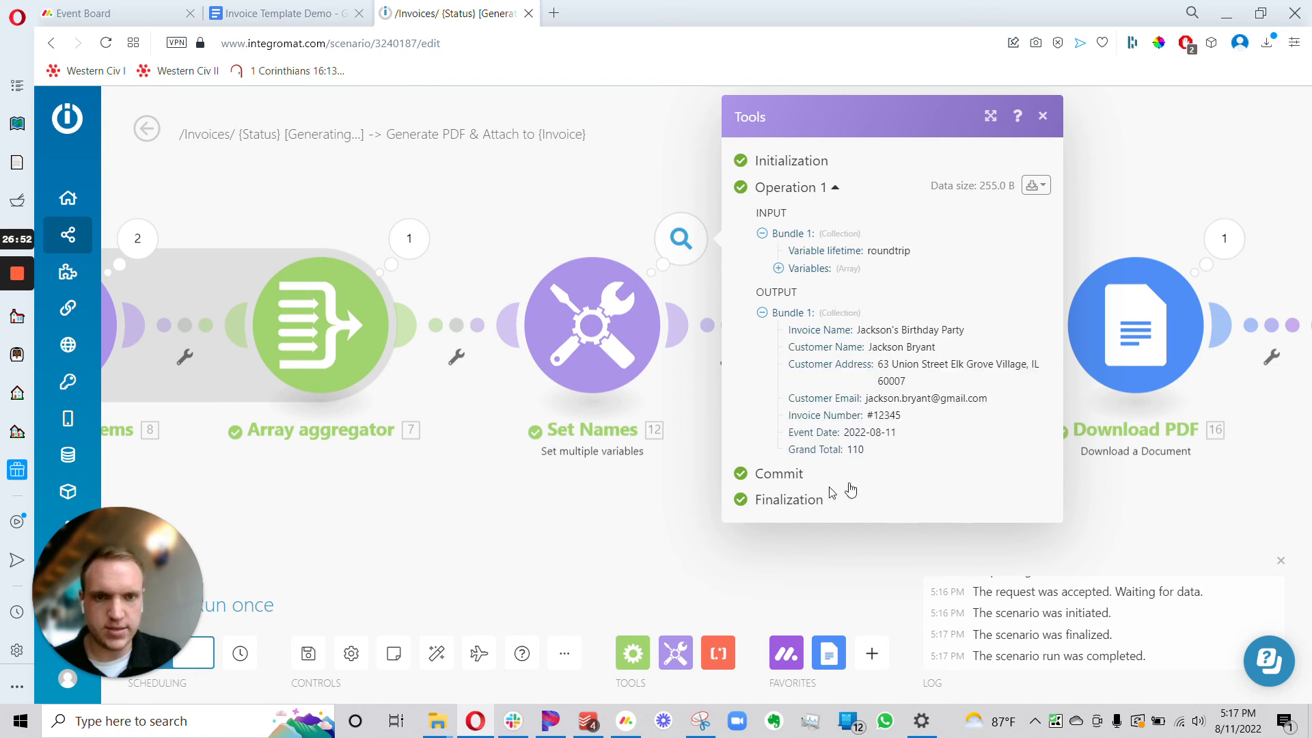
pyautogui.moveTo(589, 509); pyautogui.dragTo(462, 509)
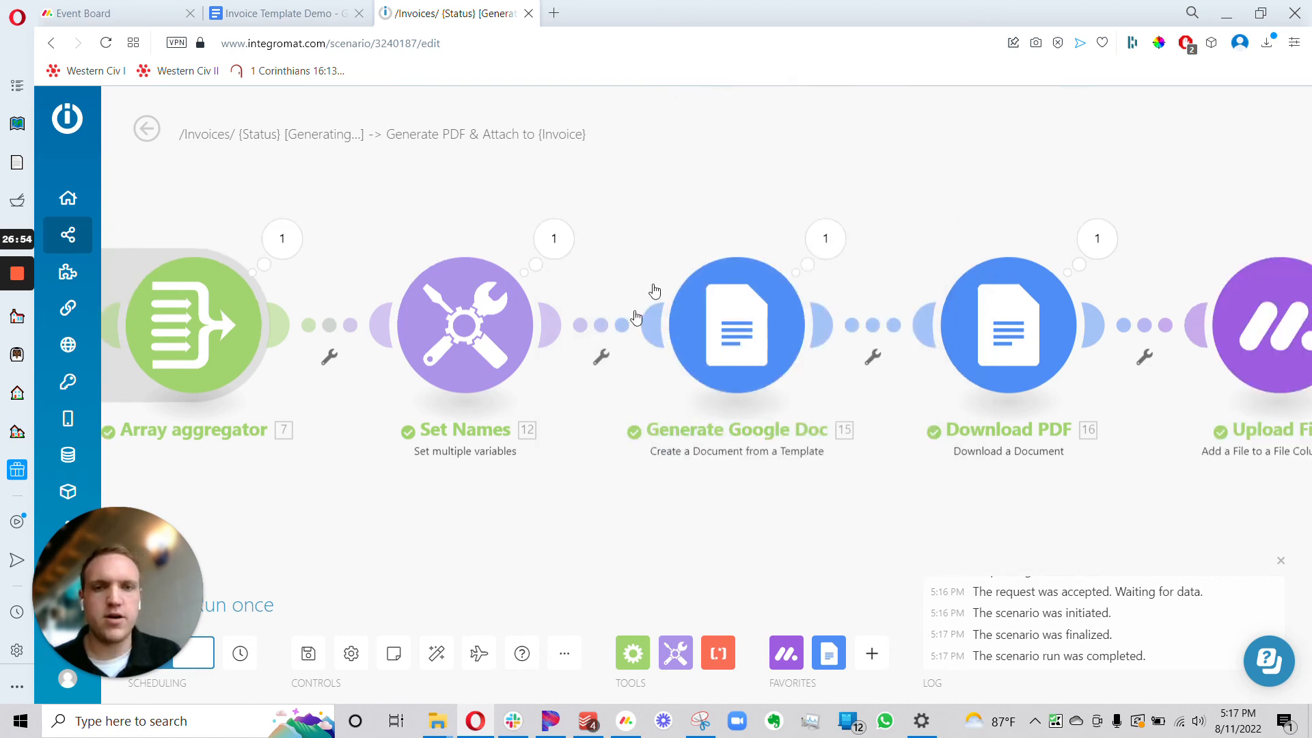
pyautogui.scroll(-2, 753, 507)
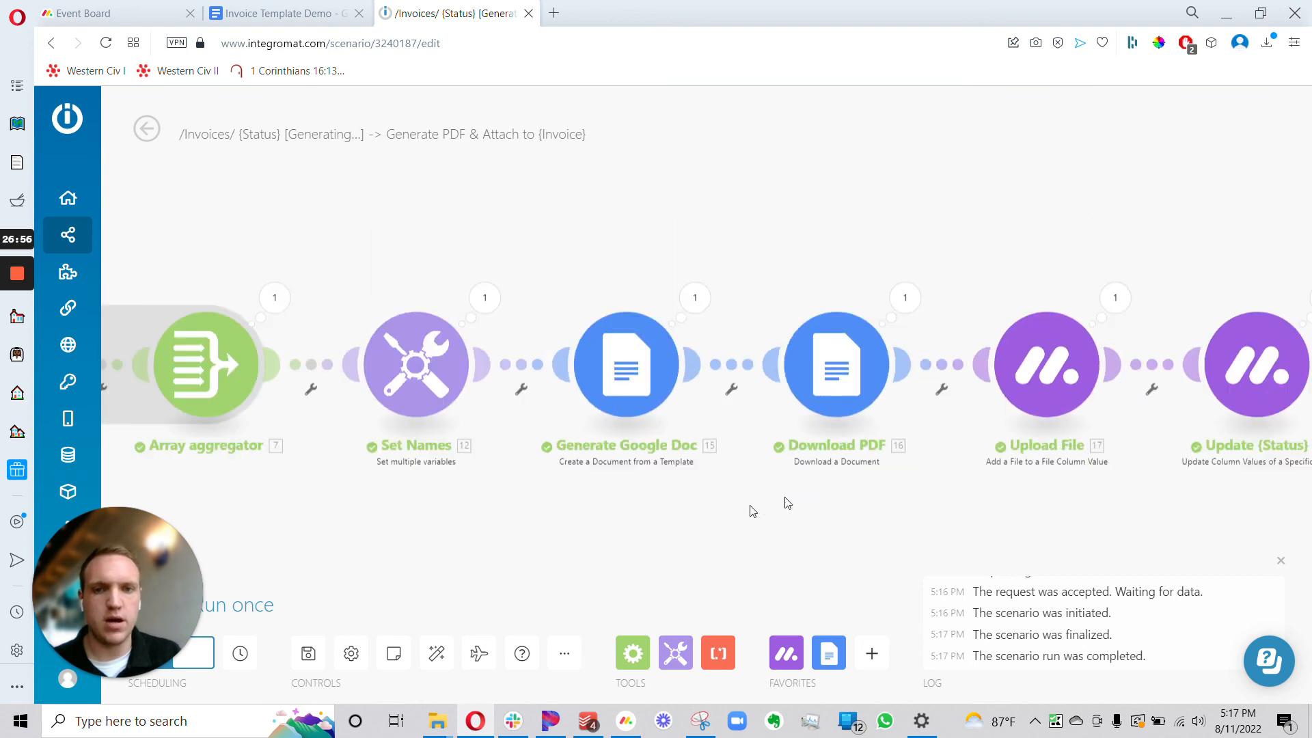
# - Review the first generated PDF in the birthday party item's Invoice column on the Event Board, including its line items, and close the preview
pyautogui.click(135, 10)
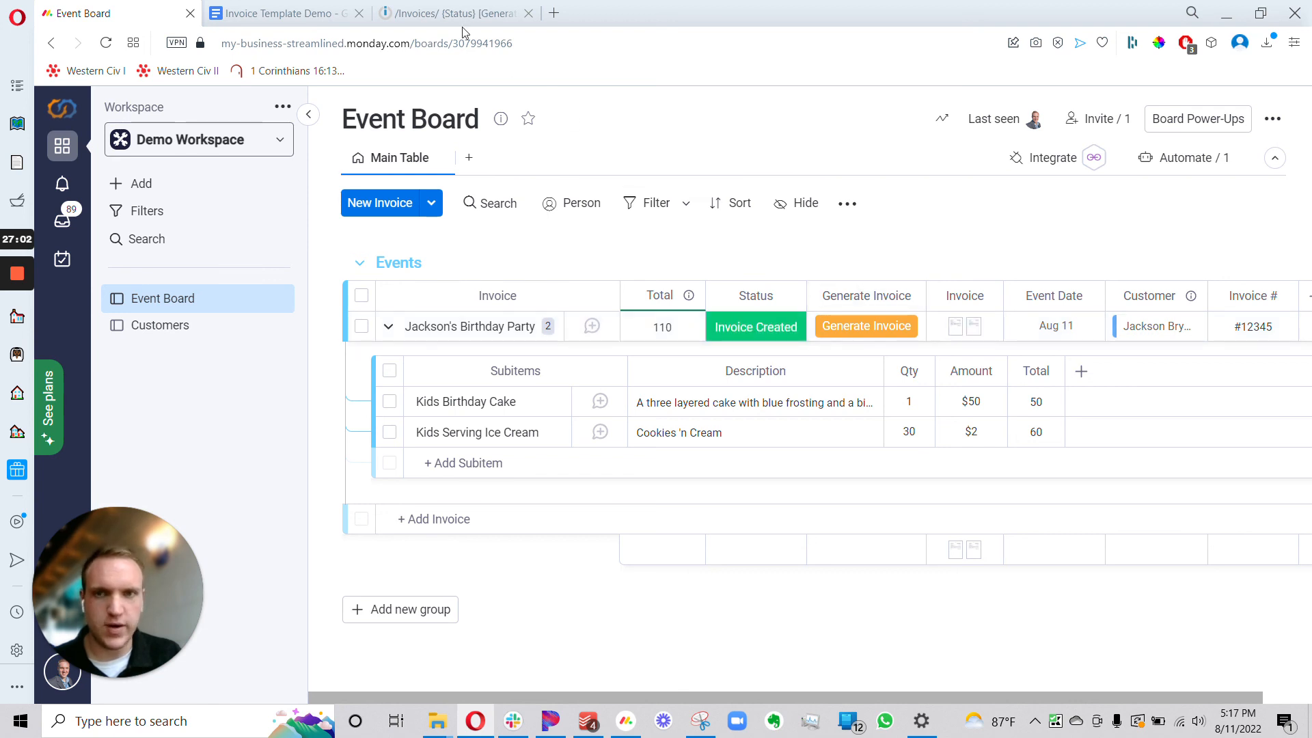
pyautogui.moveTo(969, 338)
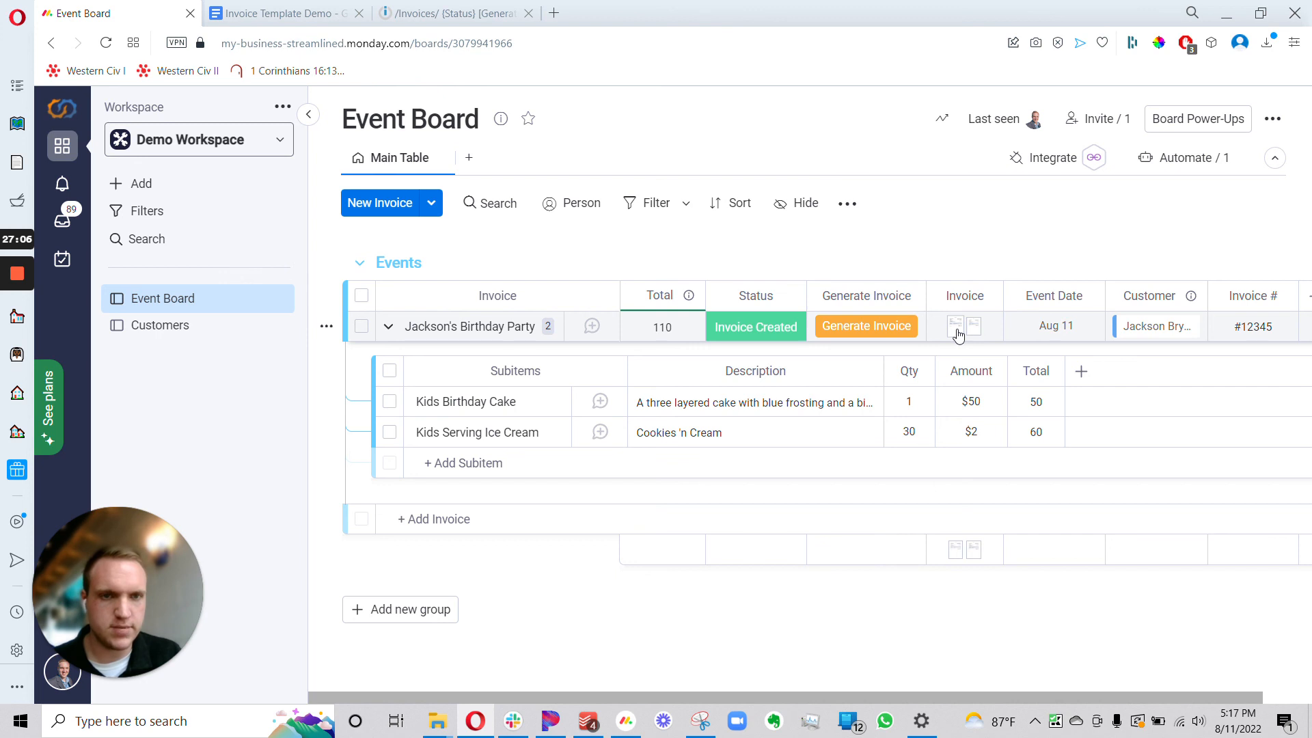
pyautogui.click(957, 330)
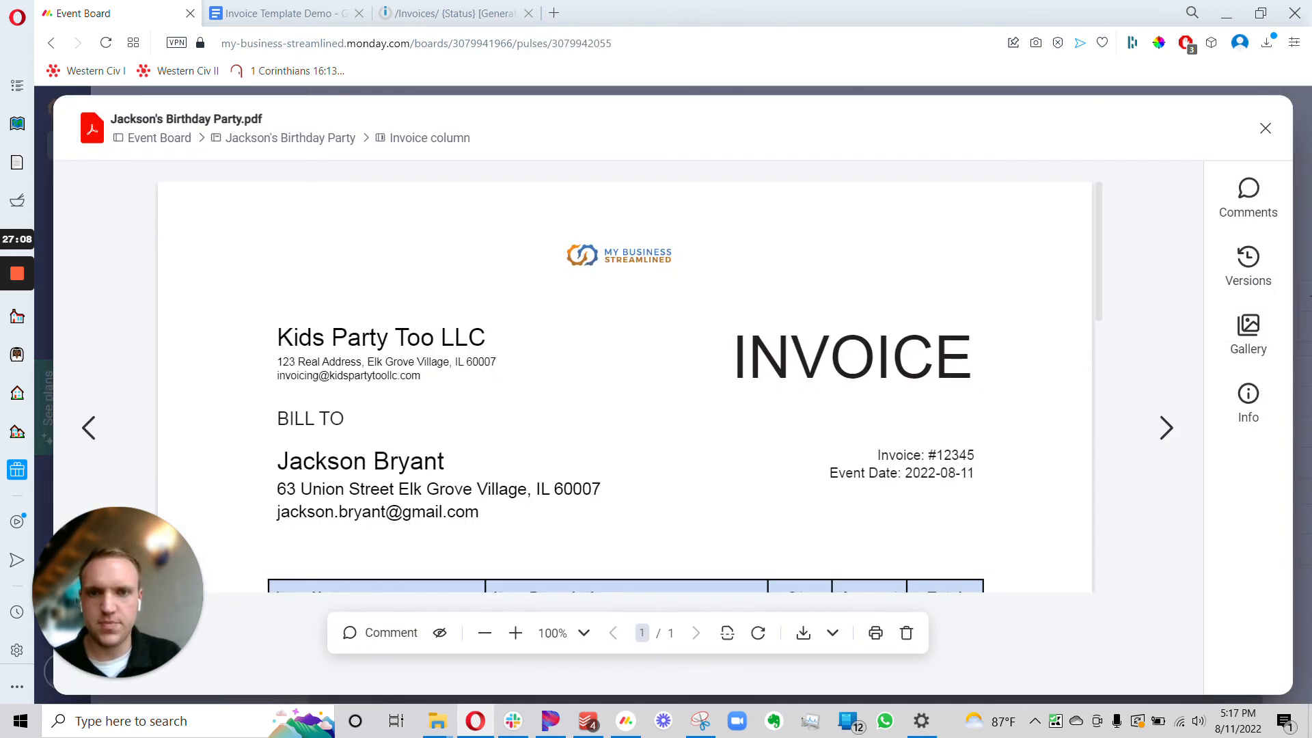
pyautogui.scroll(-5, 476, 363)
pyautogui.scroll(1, 953, 382)
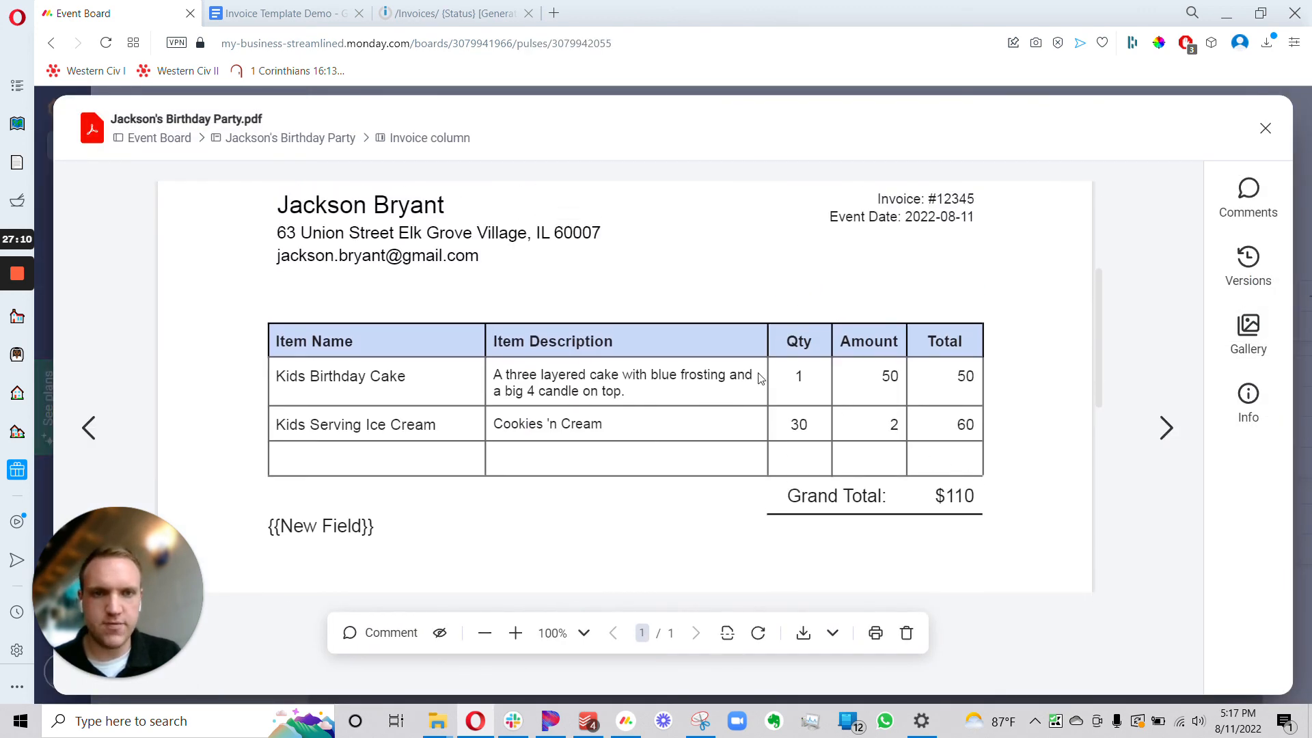
pyautogui.scroll(3, 410, 259)
pyautogui.scroll(-1, 444, 232)
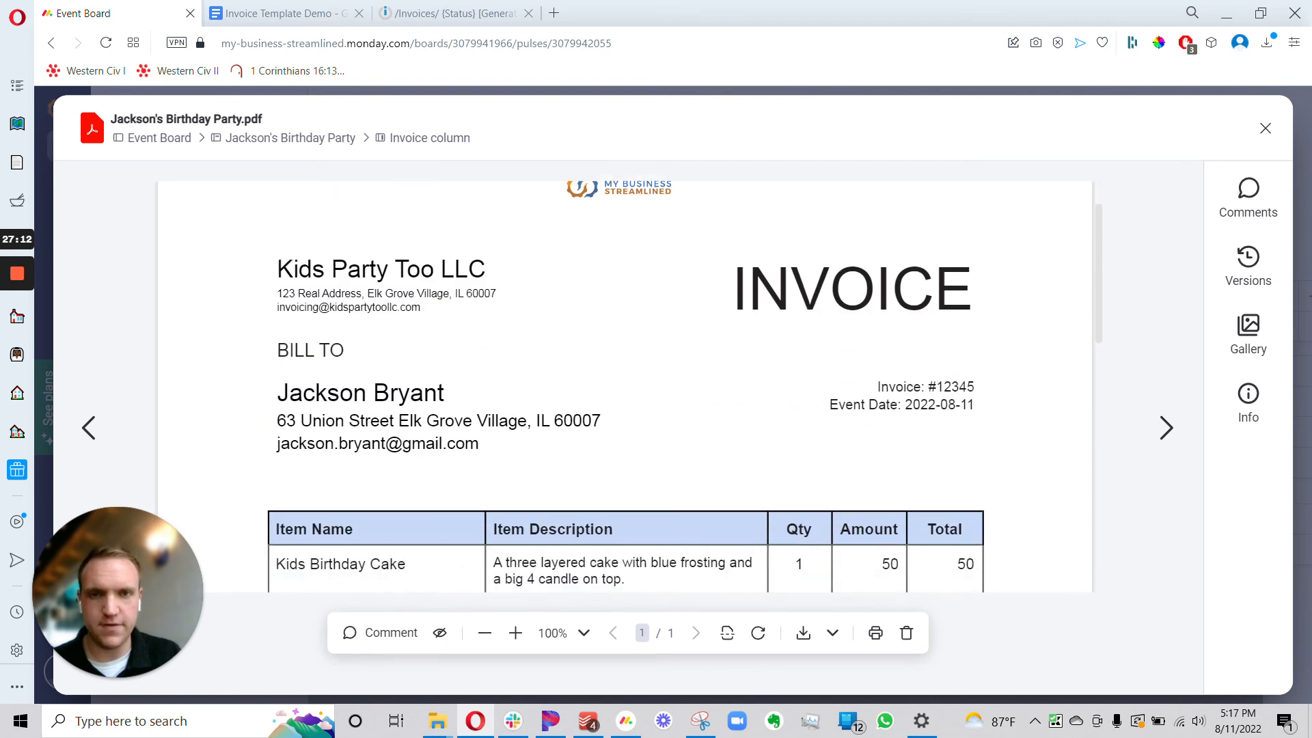
pyautogui.scroll(-4, 794, 425)
pyautogui.scroll(5, 793, 424)
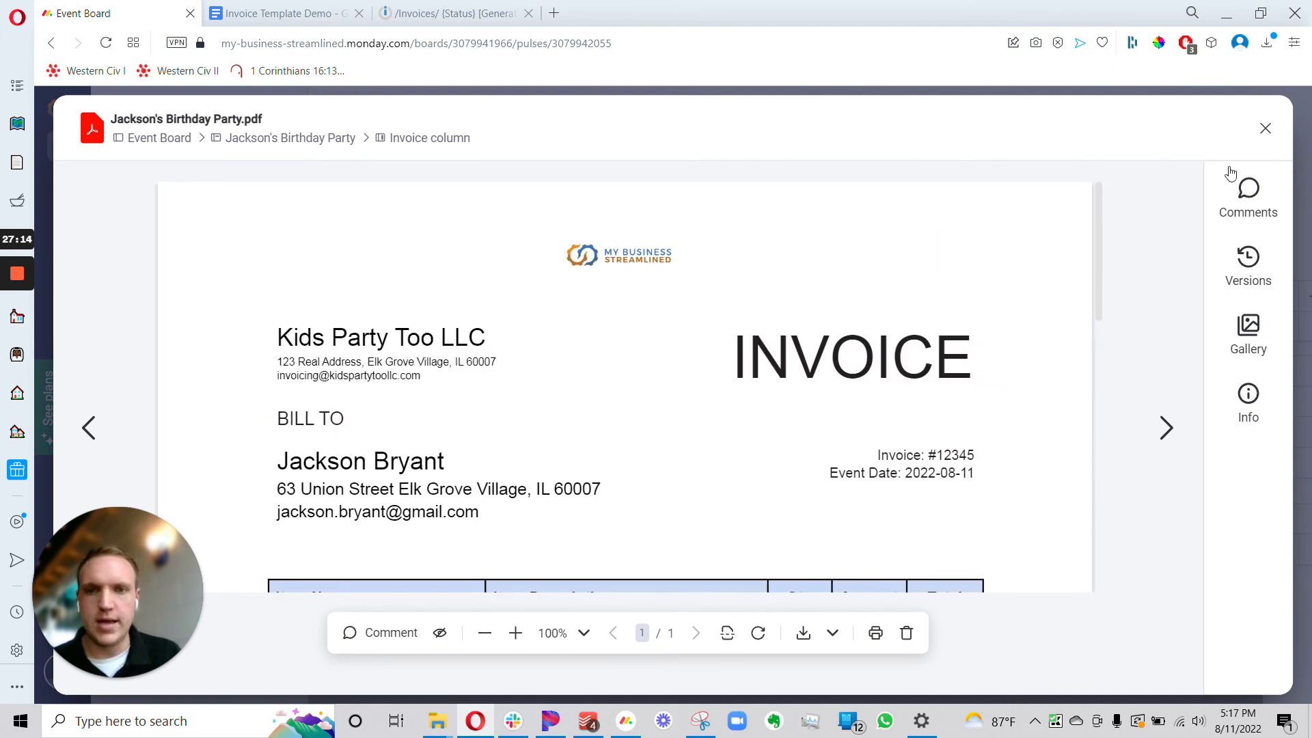
pyautogui.click(1265, 129)
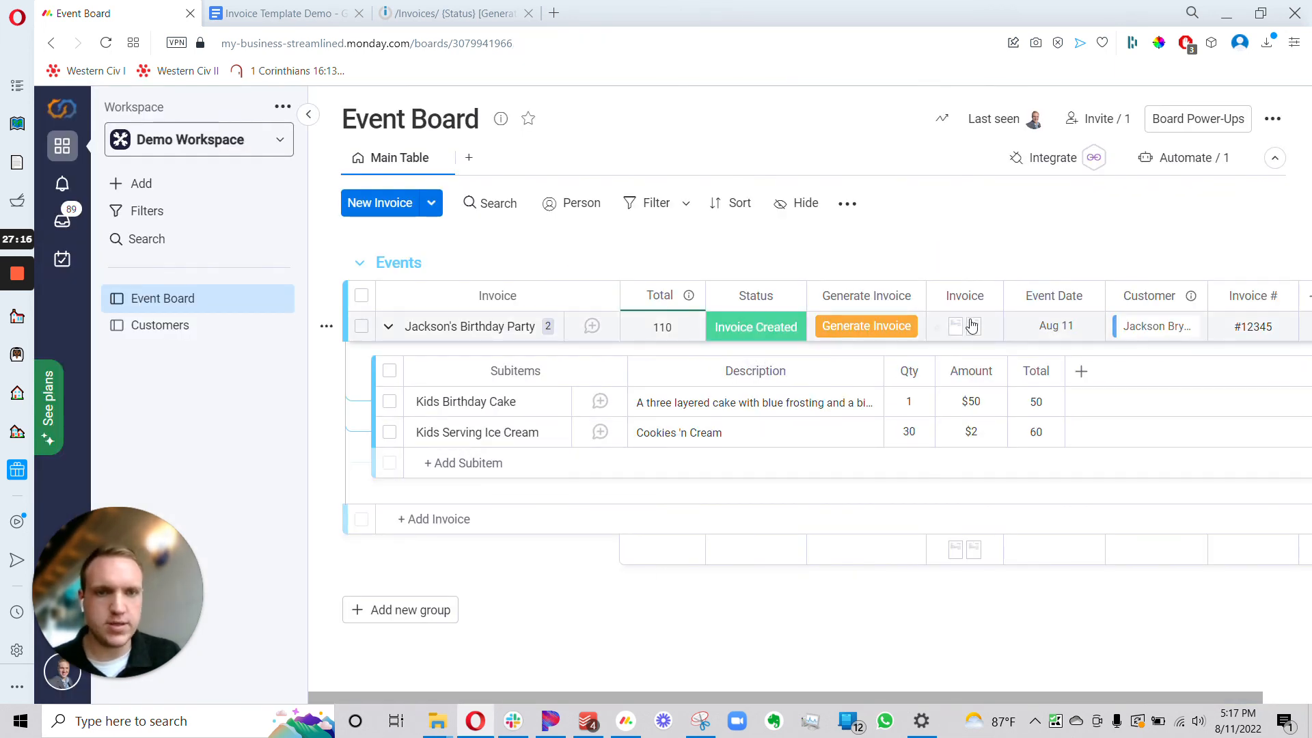